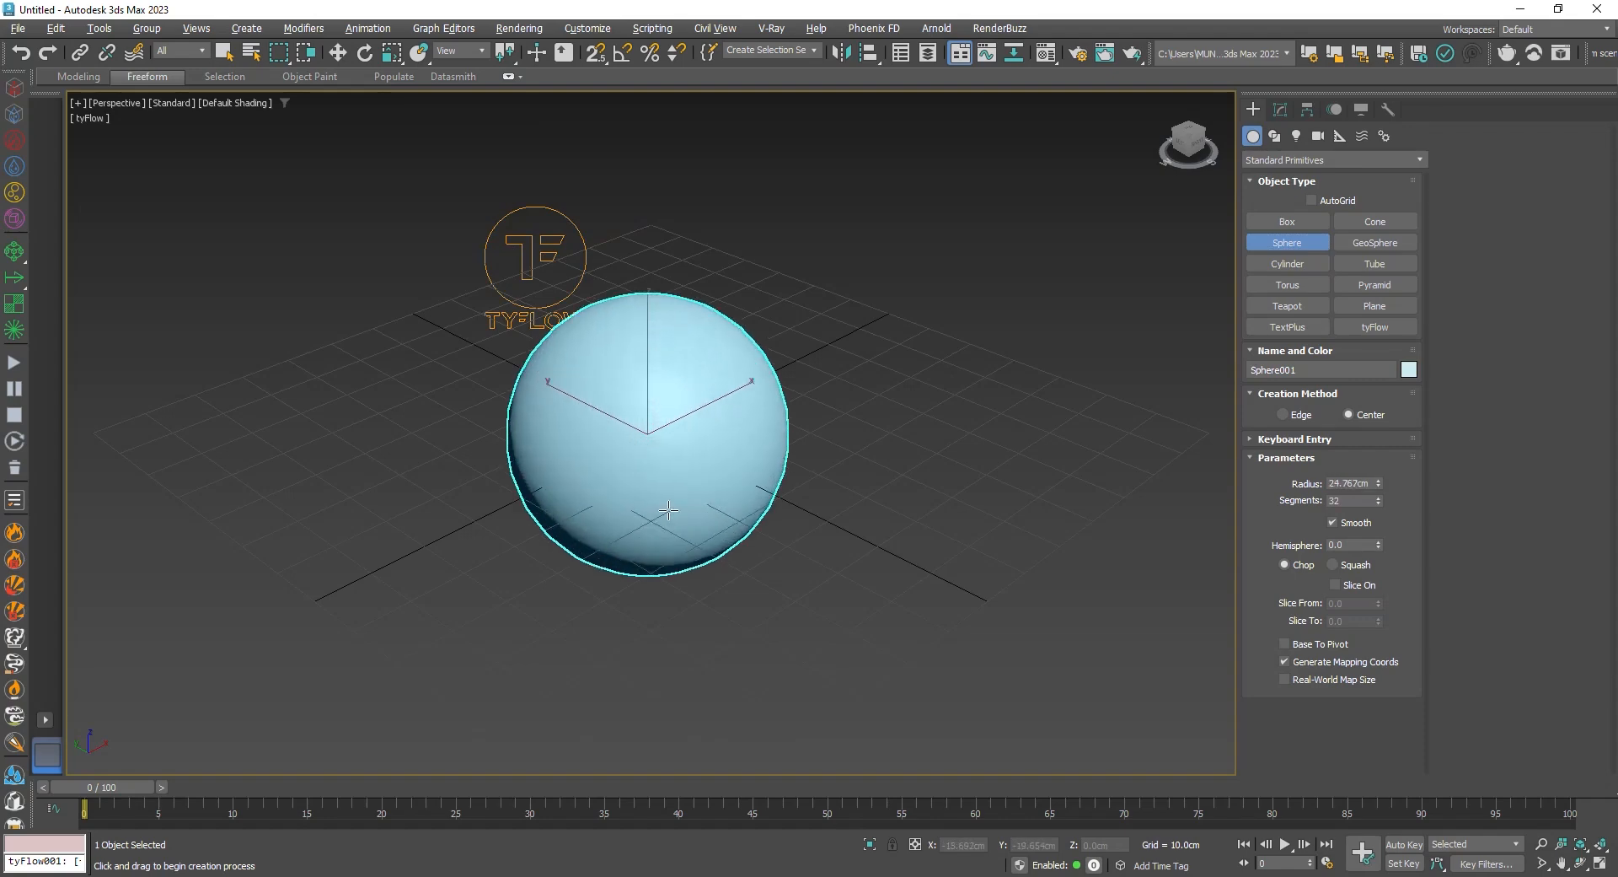
Finish creating the sphere, then open the tyFlow object's editor and place its window beside the sphere
right_click(663, 506)
middle_click_drag(688, 413, 655, 500)
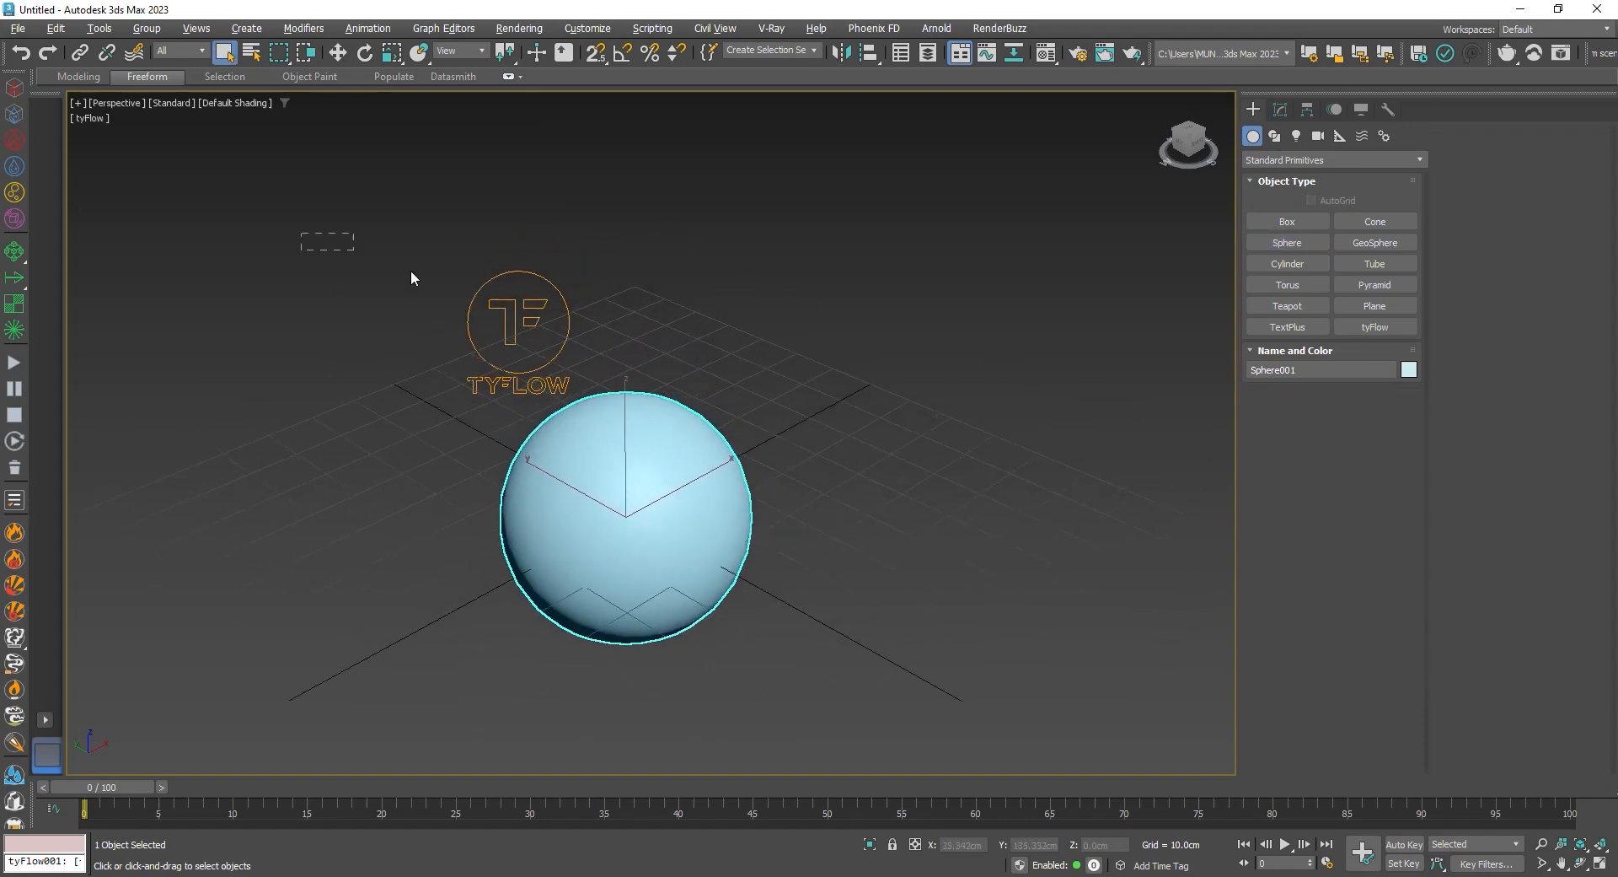
left_click(514, 324)
left_click(1280, 110)
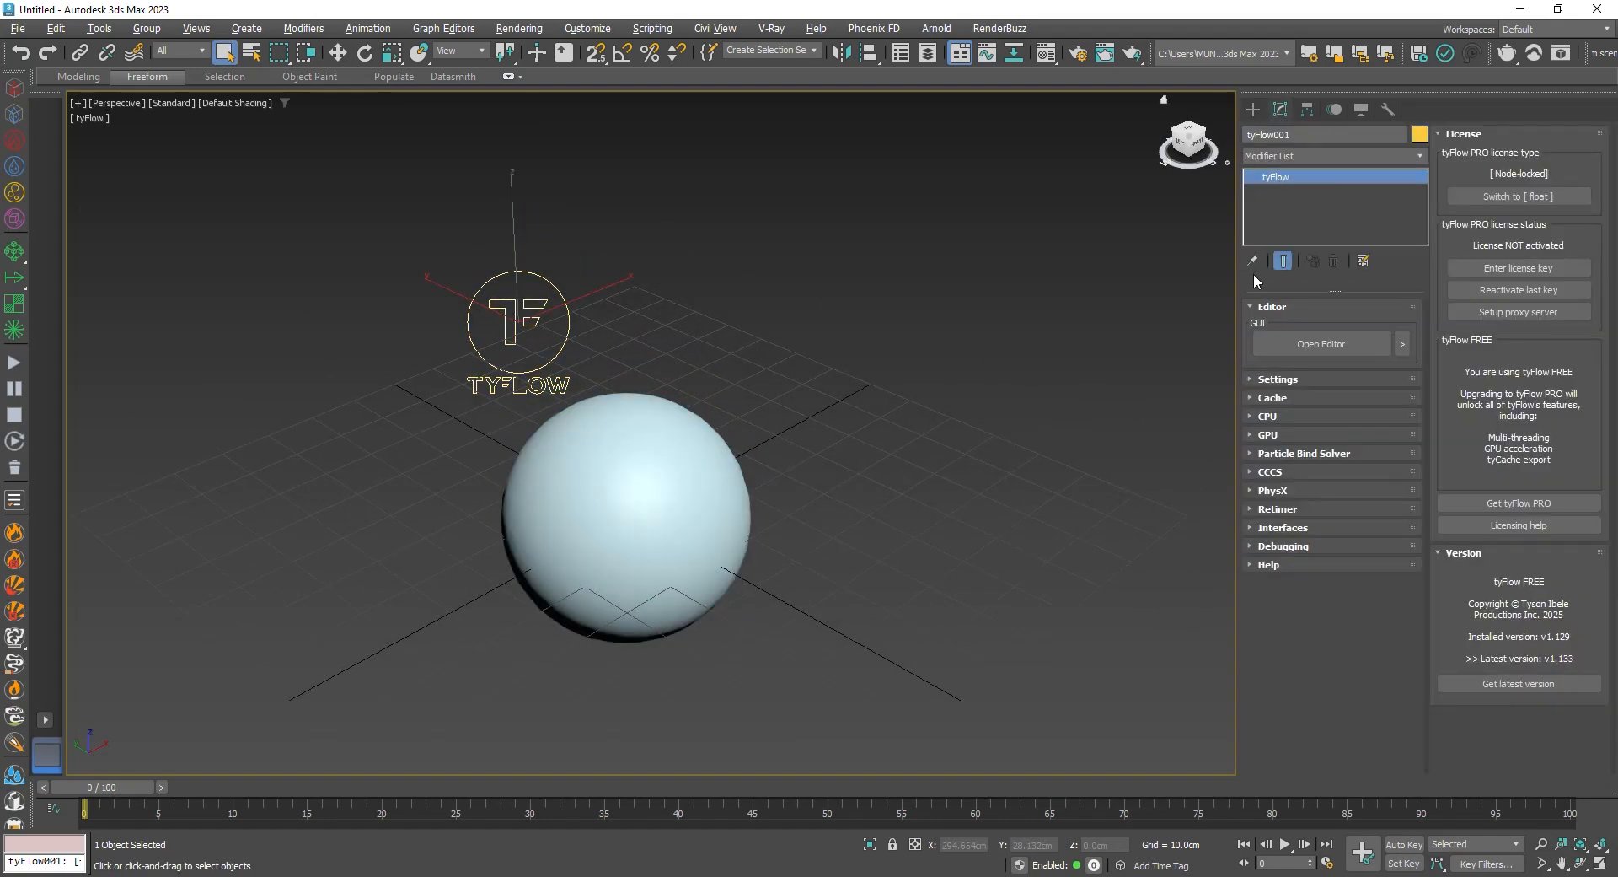
left_click_drag(1232, 341, 996, 351)
mouse_move(782, 412)
middle_mouse_down()
mouse_move(730, 434)
mouse_move(755, 426)
middle_mouse_up()
left_click(1045, 346)
left_click_drag(305, 112, 838, 105)
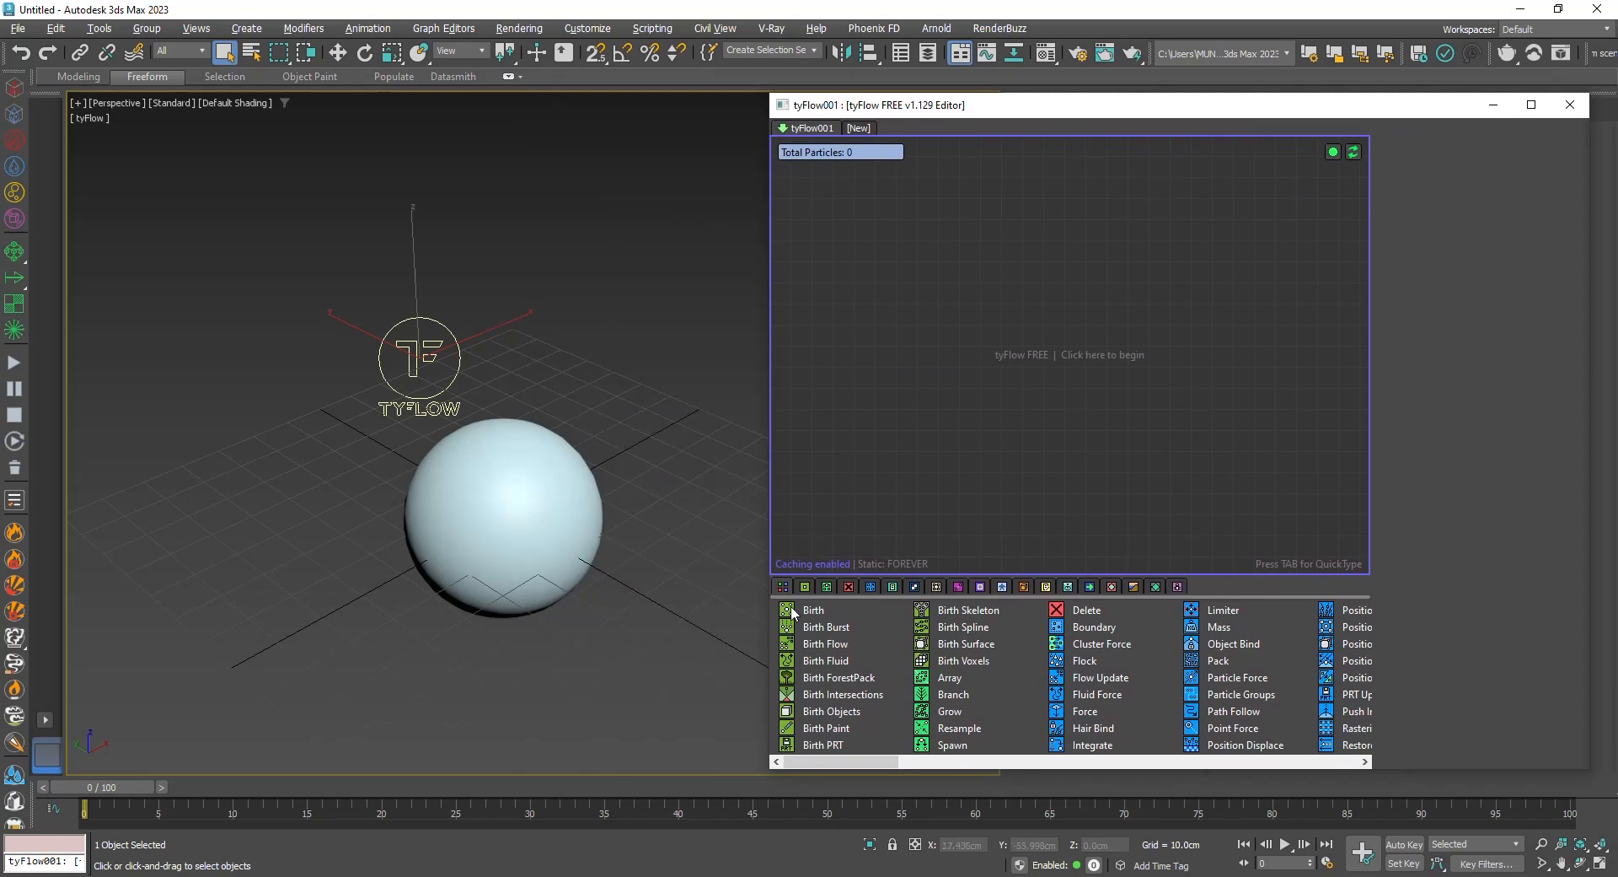
Create an event with a Birth operator and add a Position Icon operator that uses a newly created icon
left_click_drag(807, 616, 855, 253)
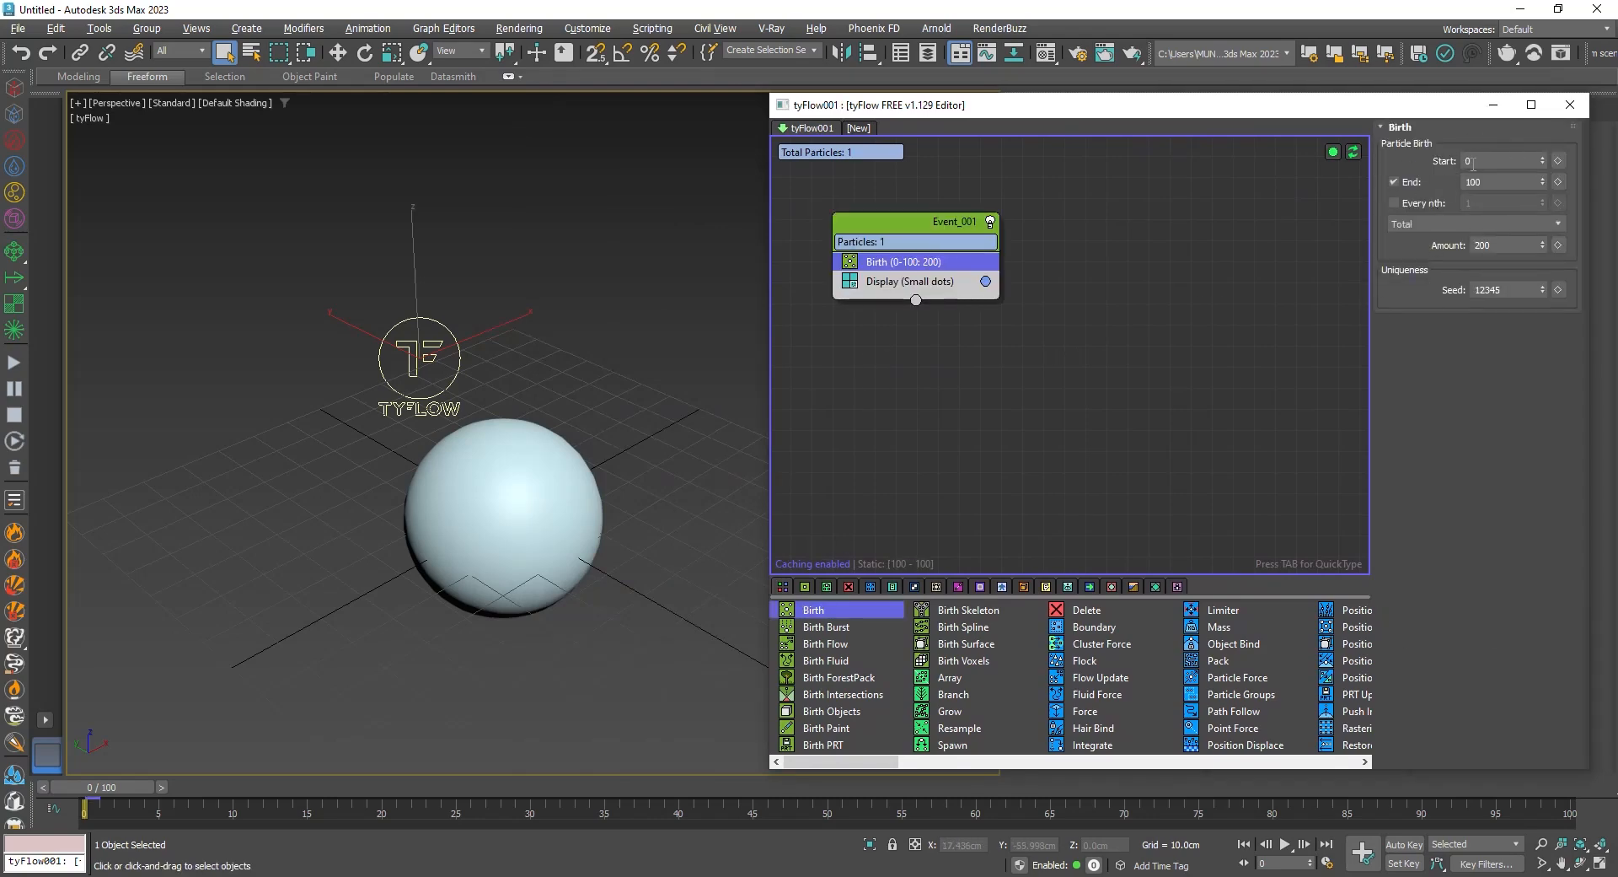
left_click_drag(1490, 246, 1399, 248)
left_click_drag(869, 769, 917, 769)
left_click_drag(1214, 631, 891, 288)
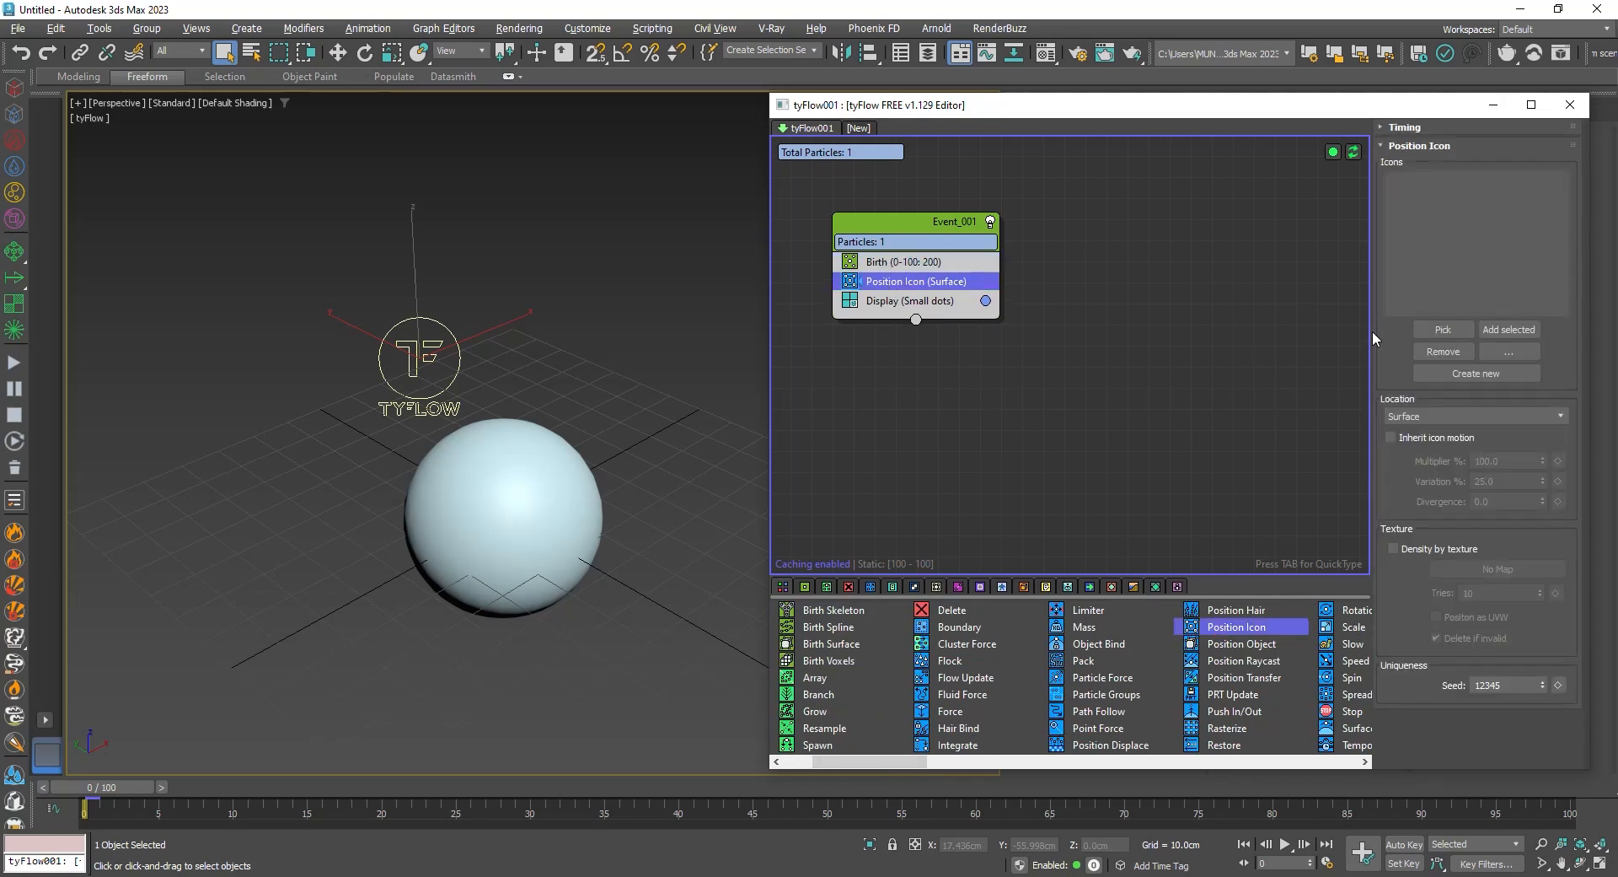
left_click(1477, 372)
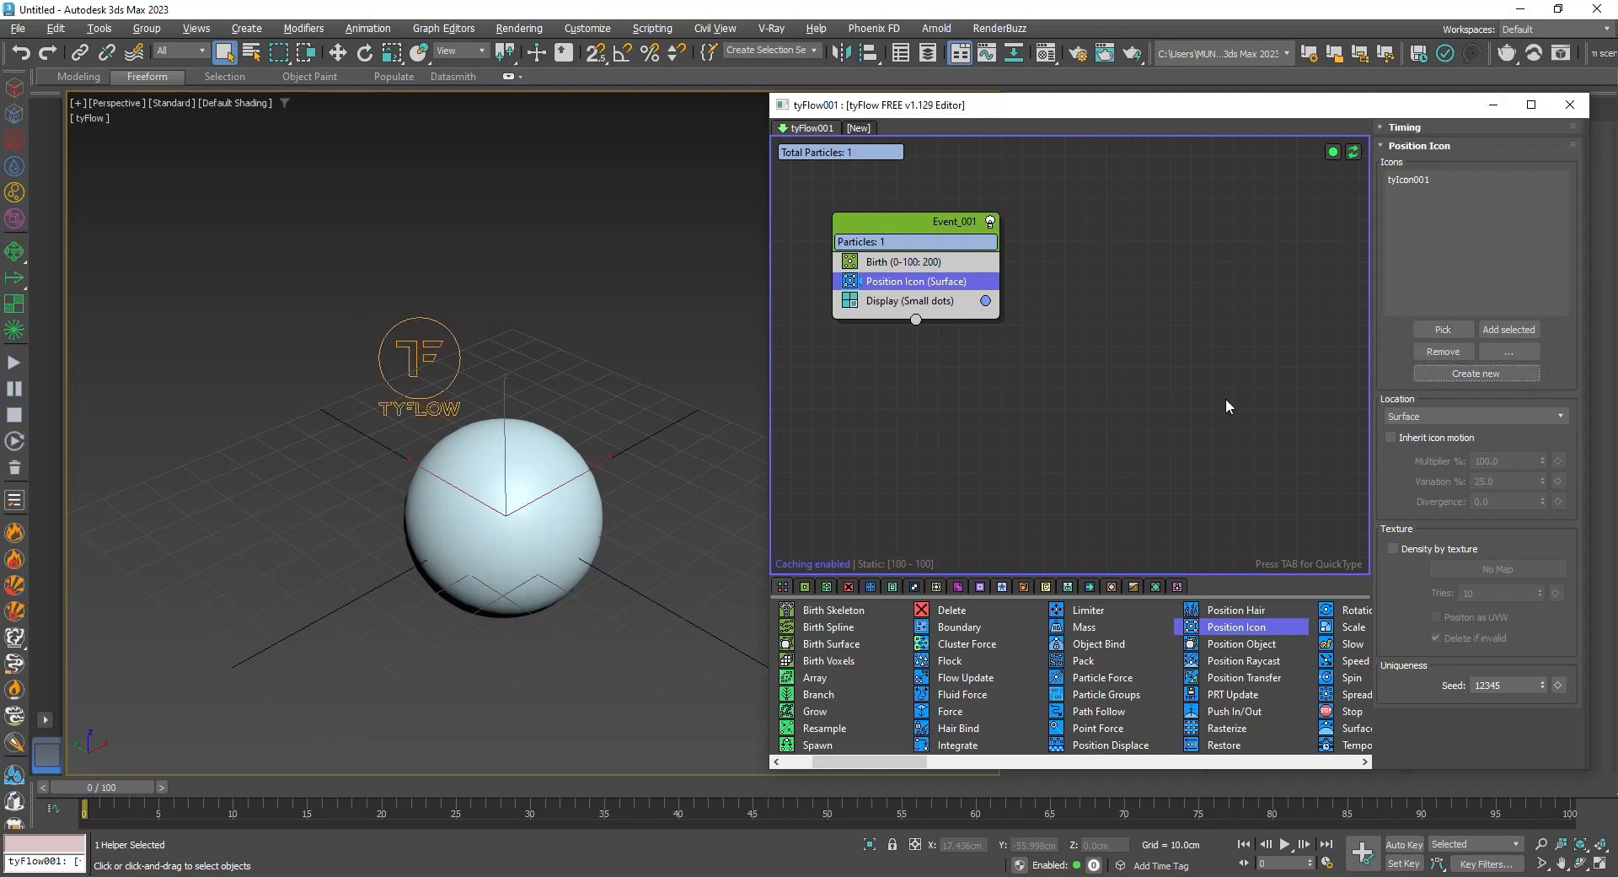
Move the new emitter icon above the sphere and off to one side, using the four-view layout
key("w")
left_click_drag(493, 375, 539, 173)
key("r")
key("e")
key("alt+w")
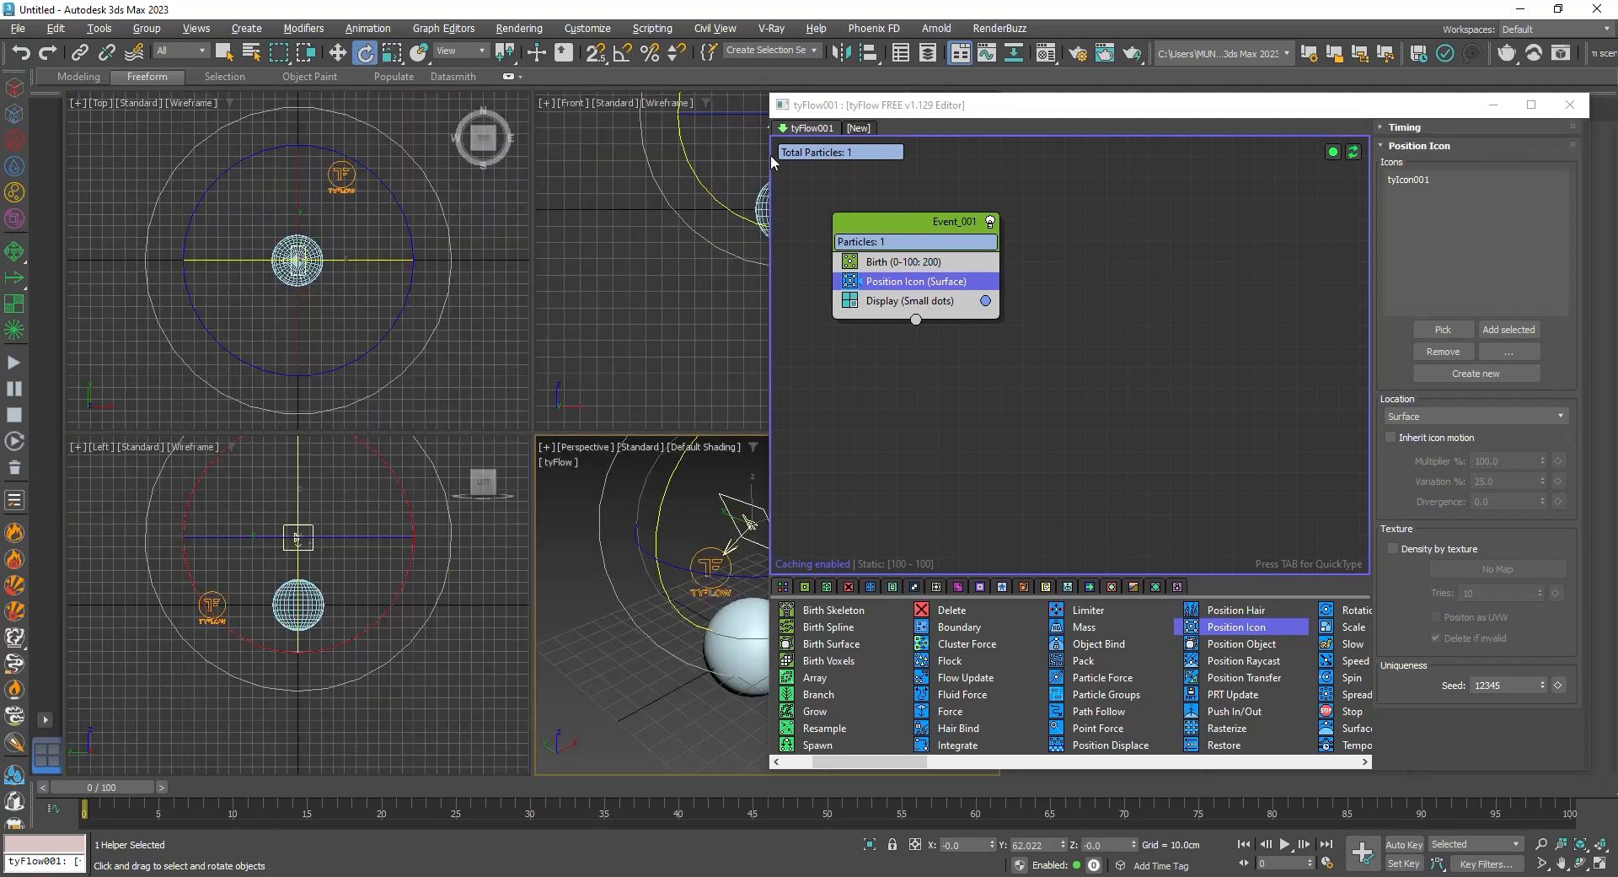
left_click_drag(820, 117, 1269, 137)
middle_click_drag(861, 263, 824, 335)
key("w")
left_click_drag(792, 175, 853, 119)
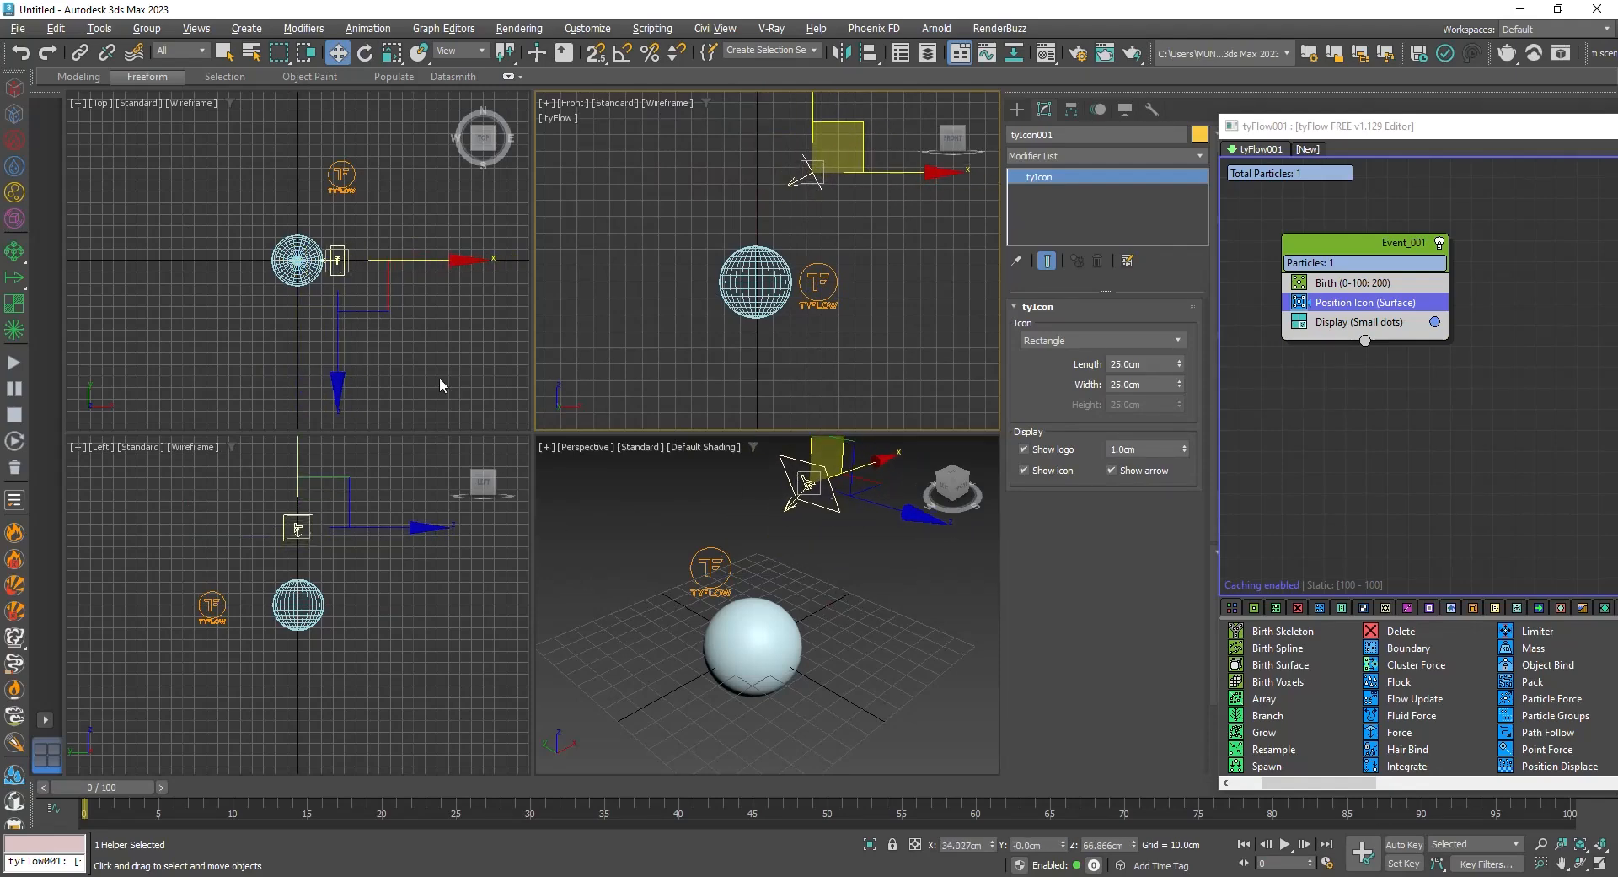
right_click(355, 284)
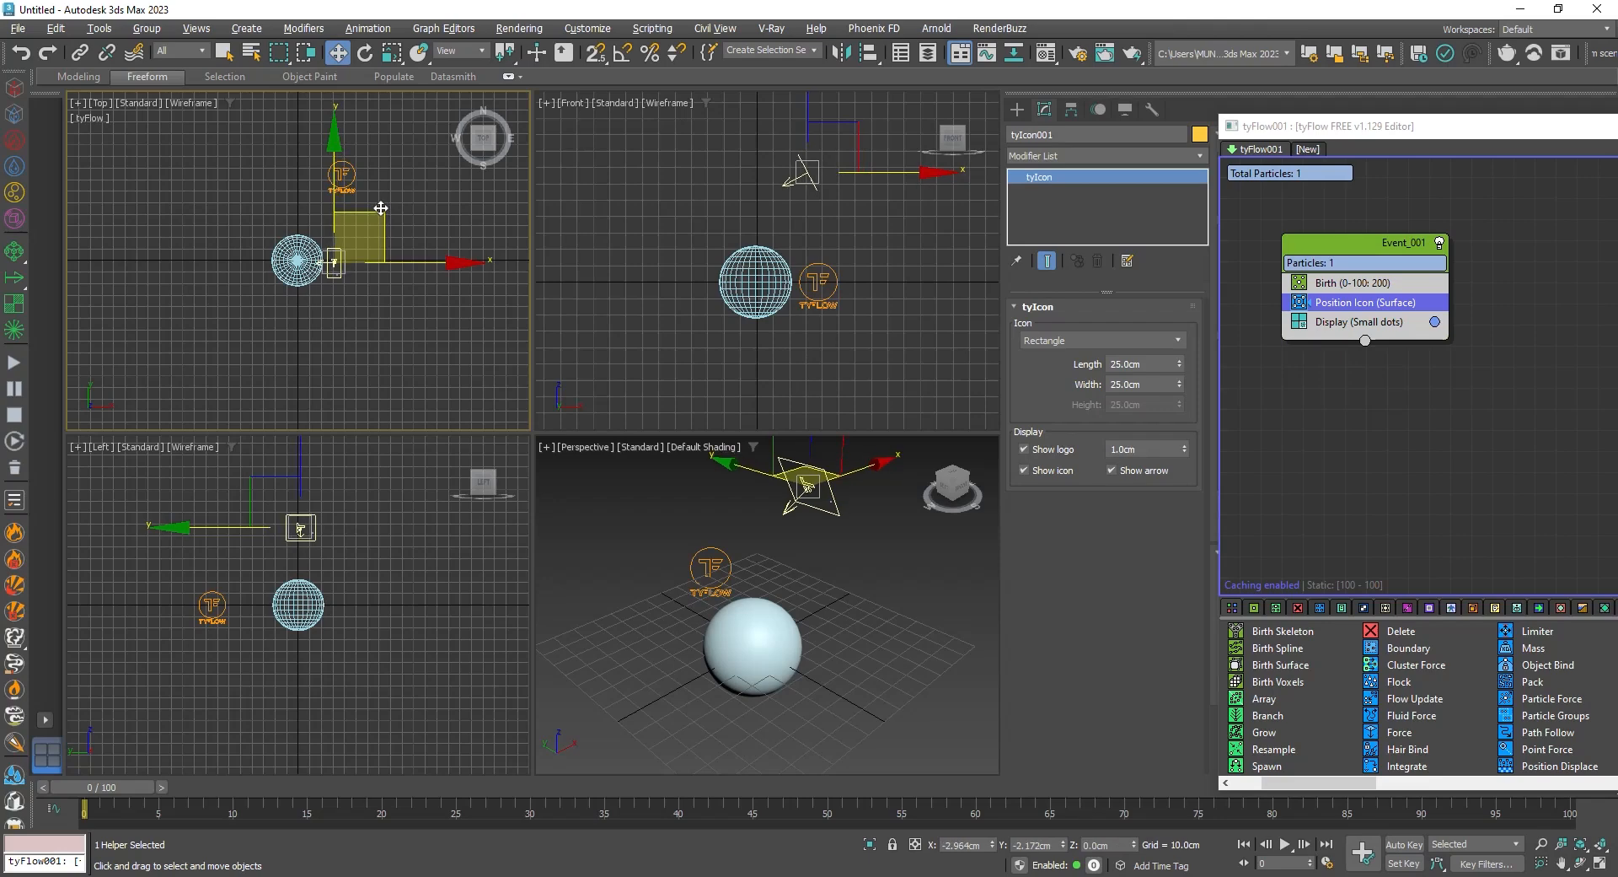
Rotate the emitter icon in the front view so its arrow aims at the sphere, and return to the full perspective view
key("e")
right_click(696, 132)
left_click_drag(696, 132, 693, 170)
key("r")
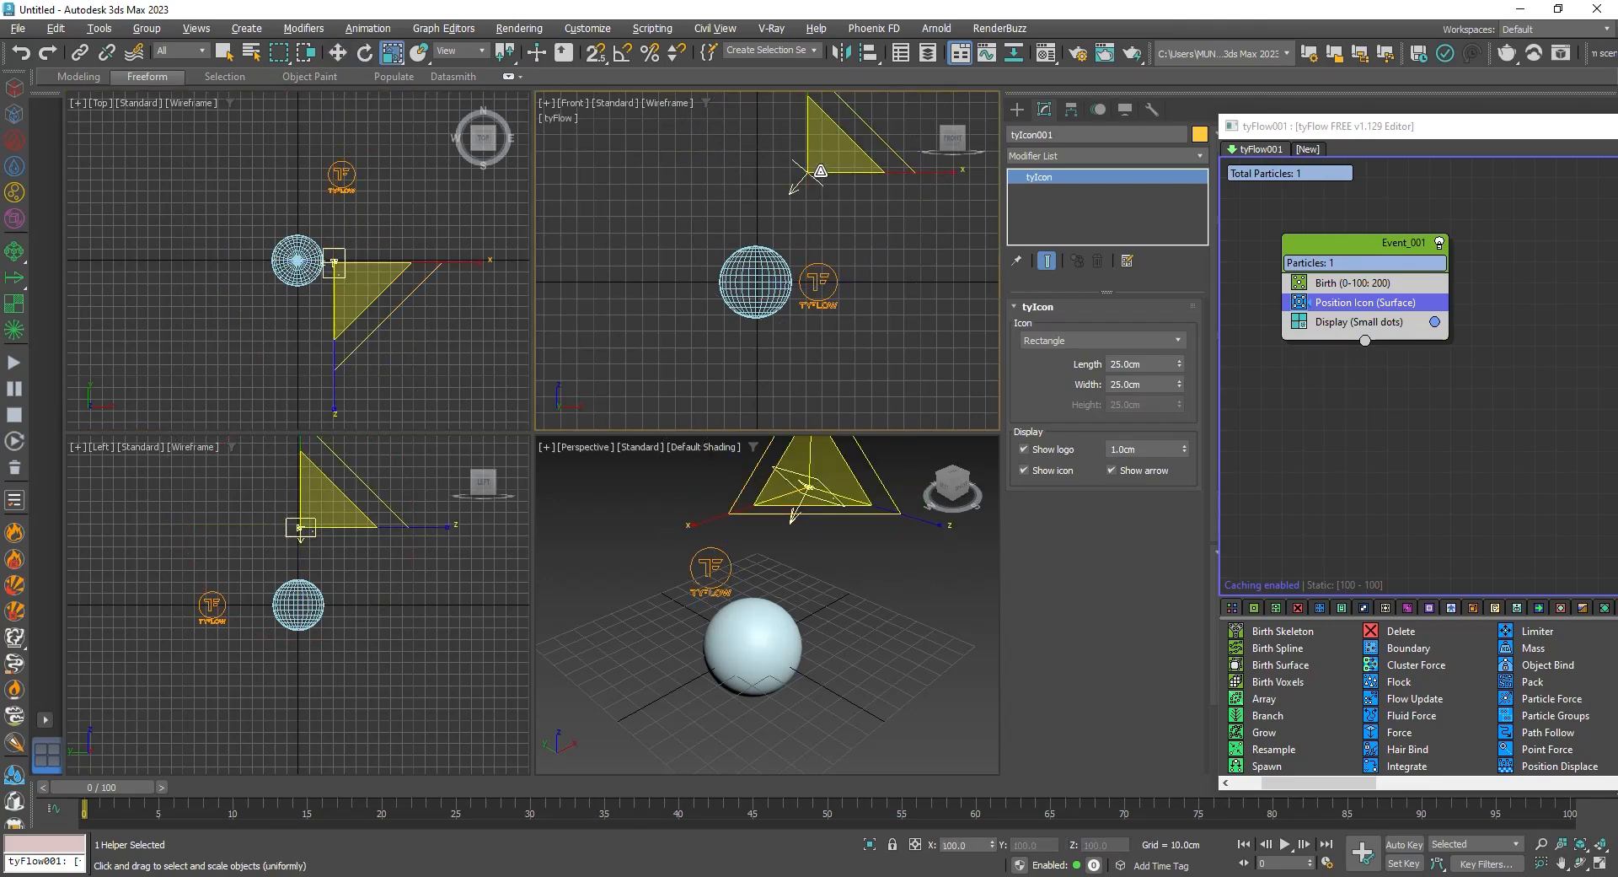
left_click(843, 418)
right_click(807, 543)
key("alt+w")
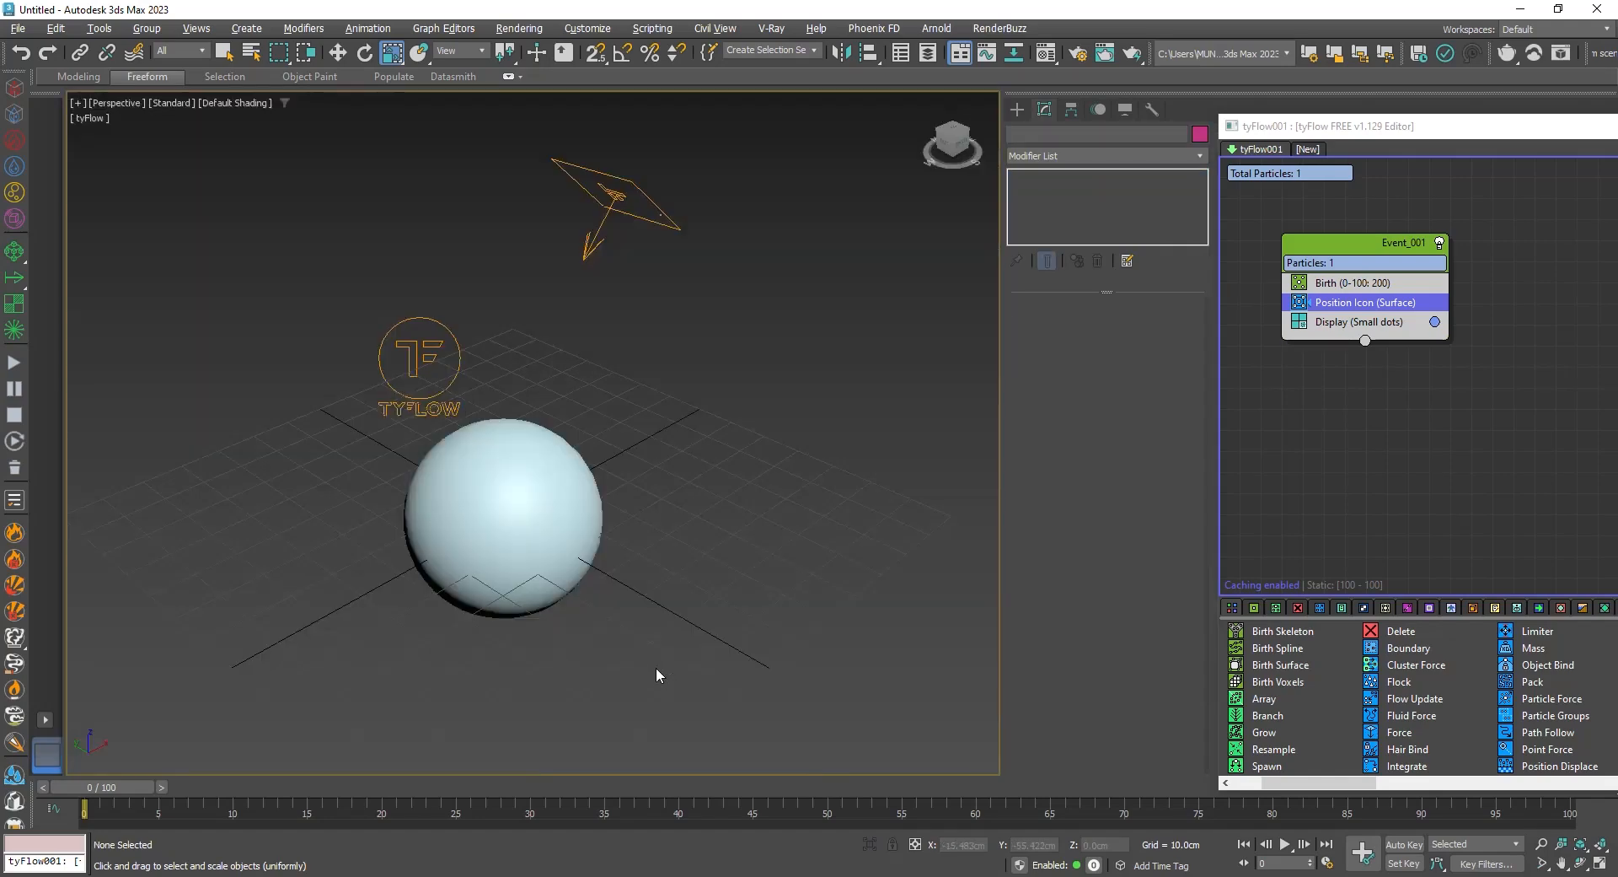
Add a Speed operator to the event directly after Position Icon
left_click_drag(1220, 116, 983, 116)
left_click_drag(1035, 236, 1012, 224)
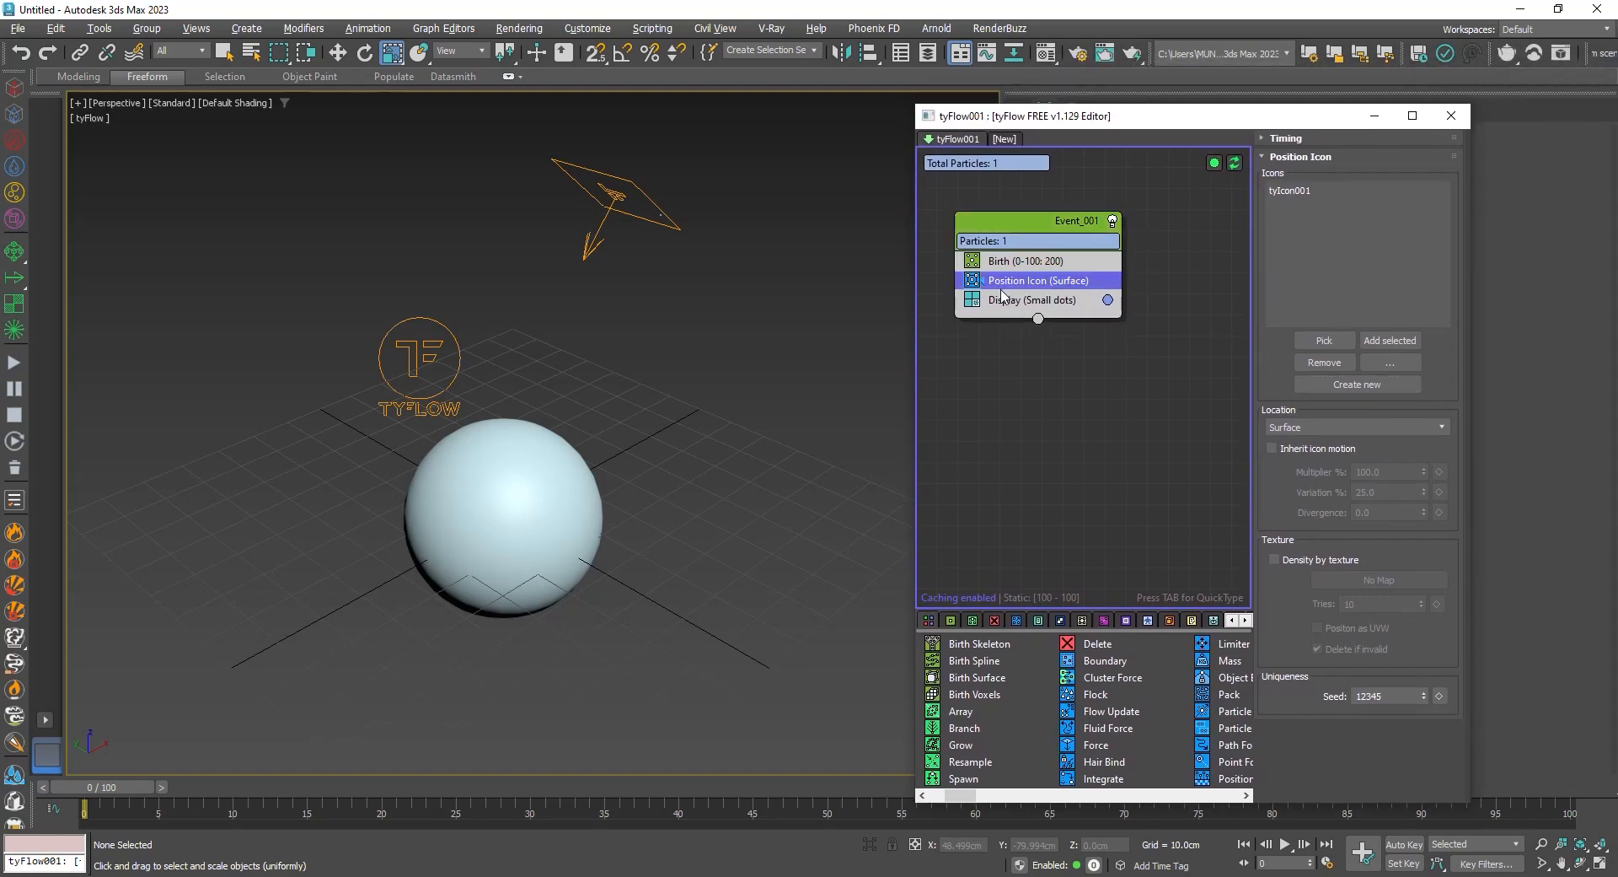
key("Tab")
type("spe")
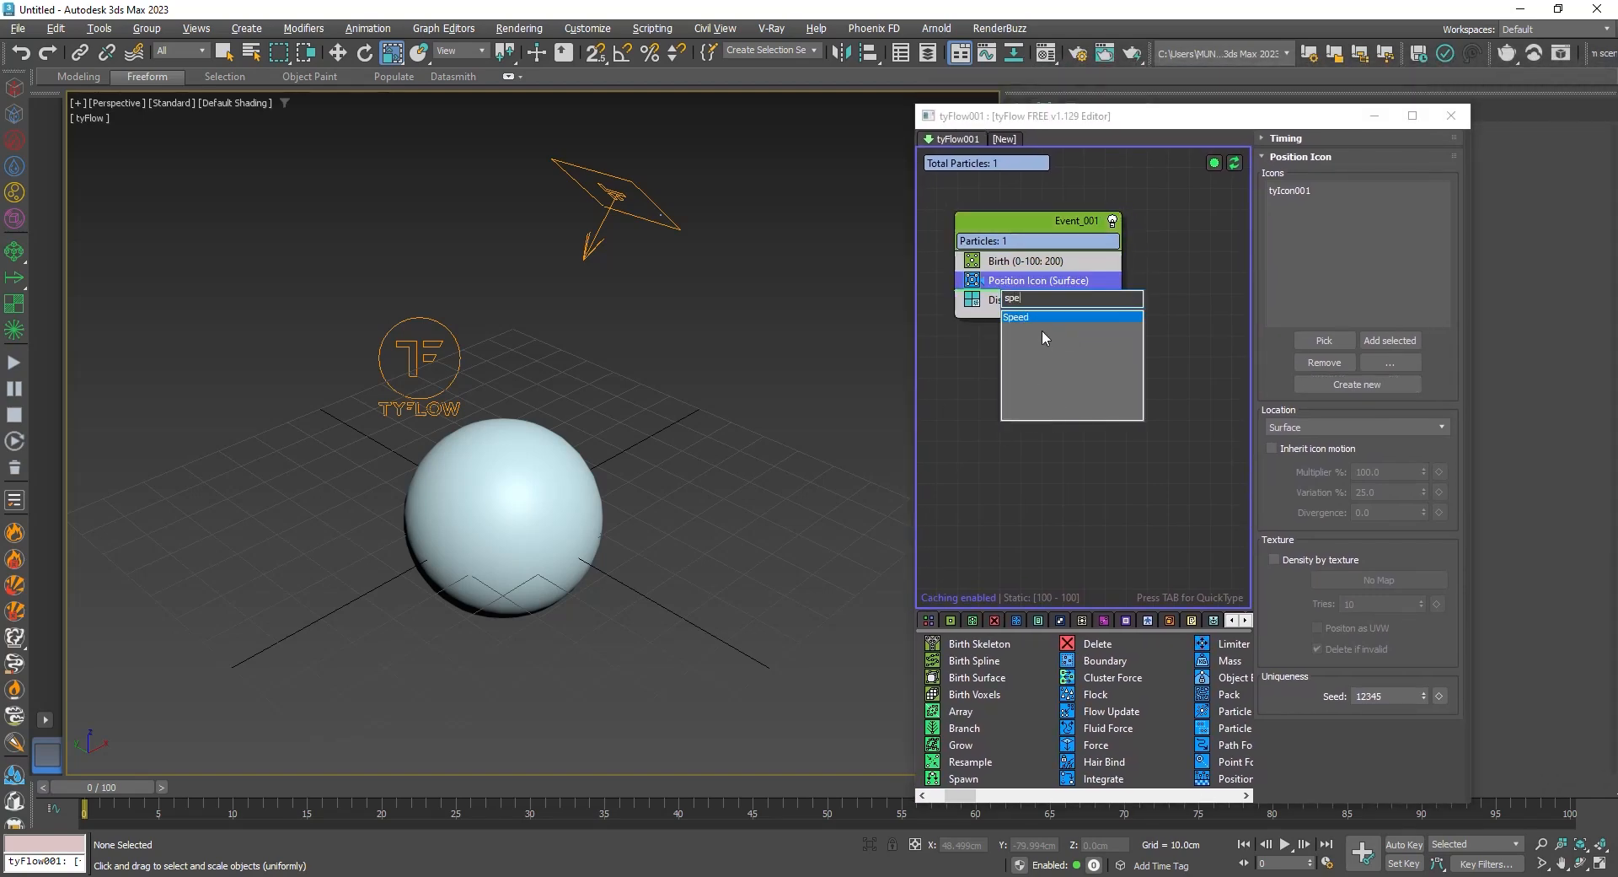
type("e")
left_click(1039, 316)
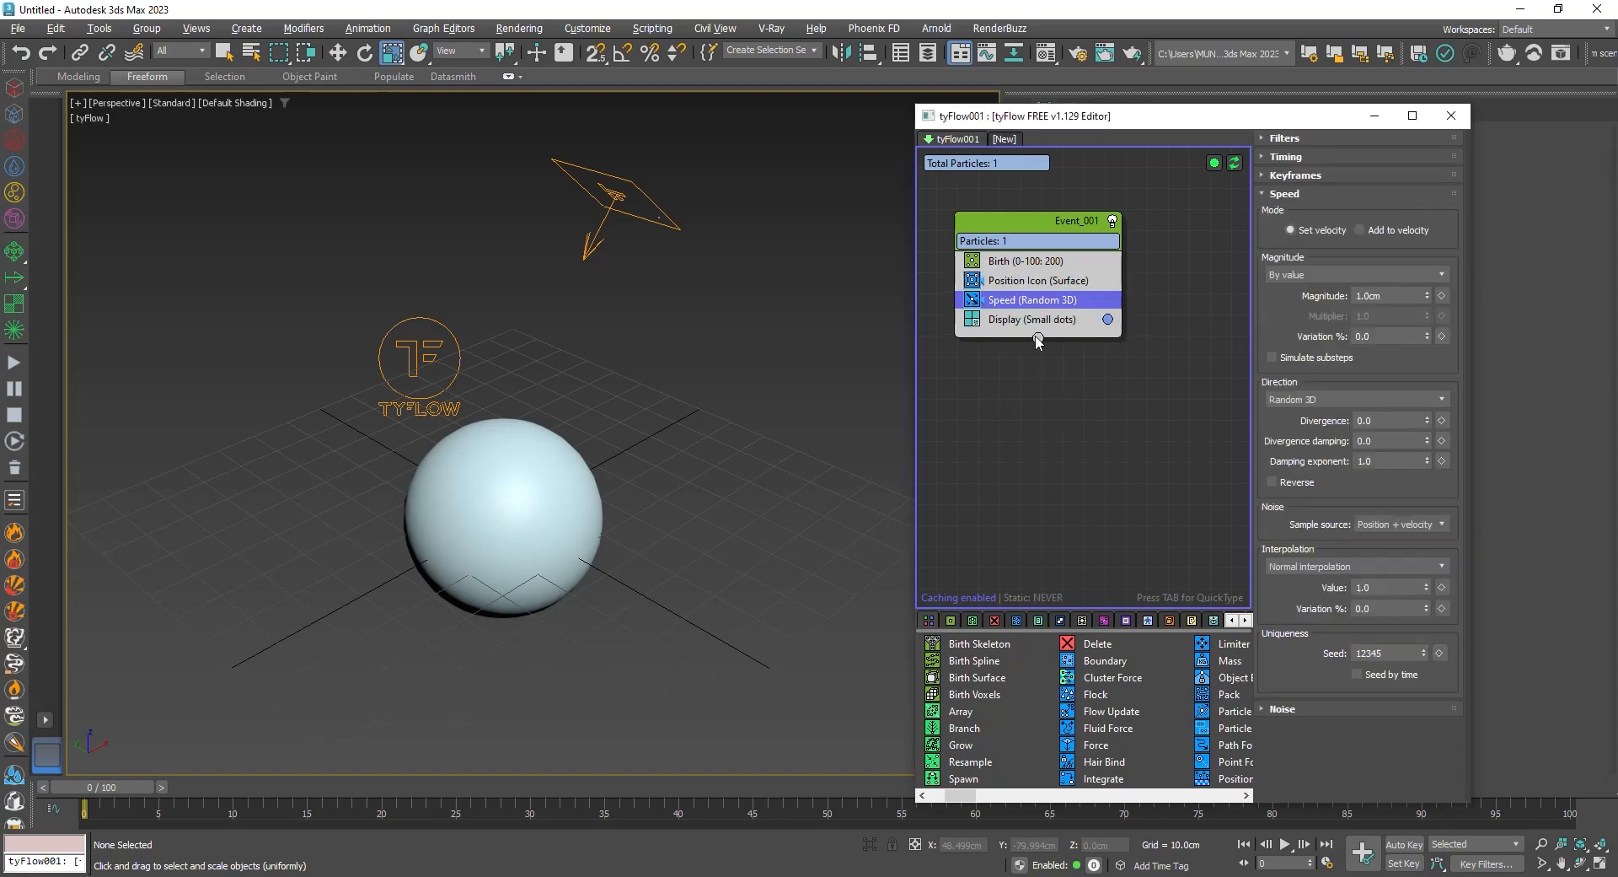
Set the Speed direction to Along icon arrow with tyIcon001 as its icon, and preview the particles at frame 37
left_click(1320, 402)
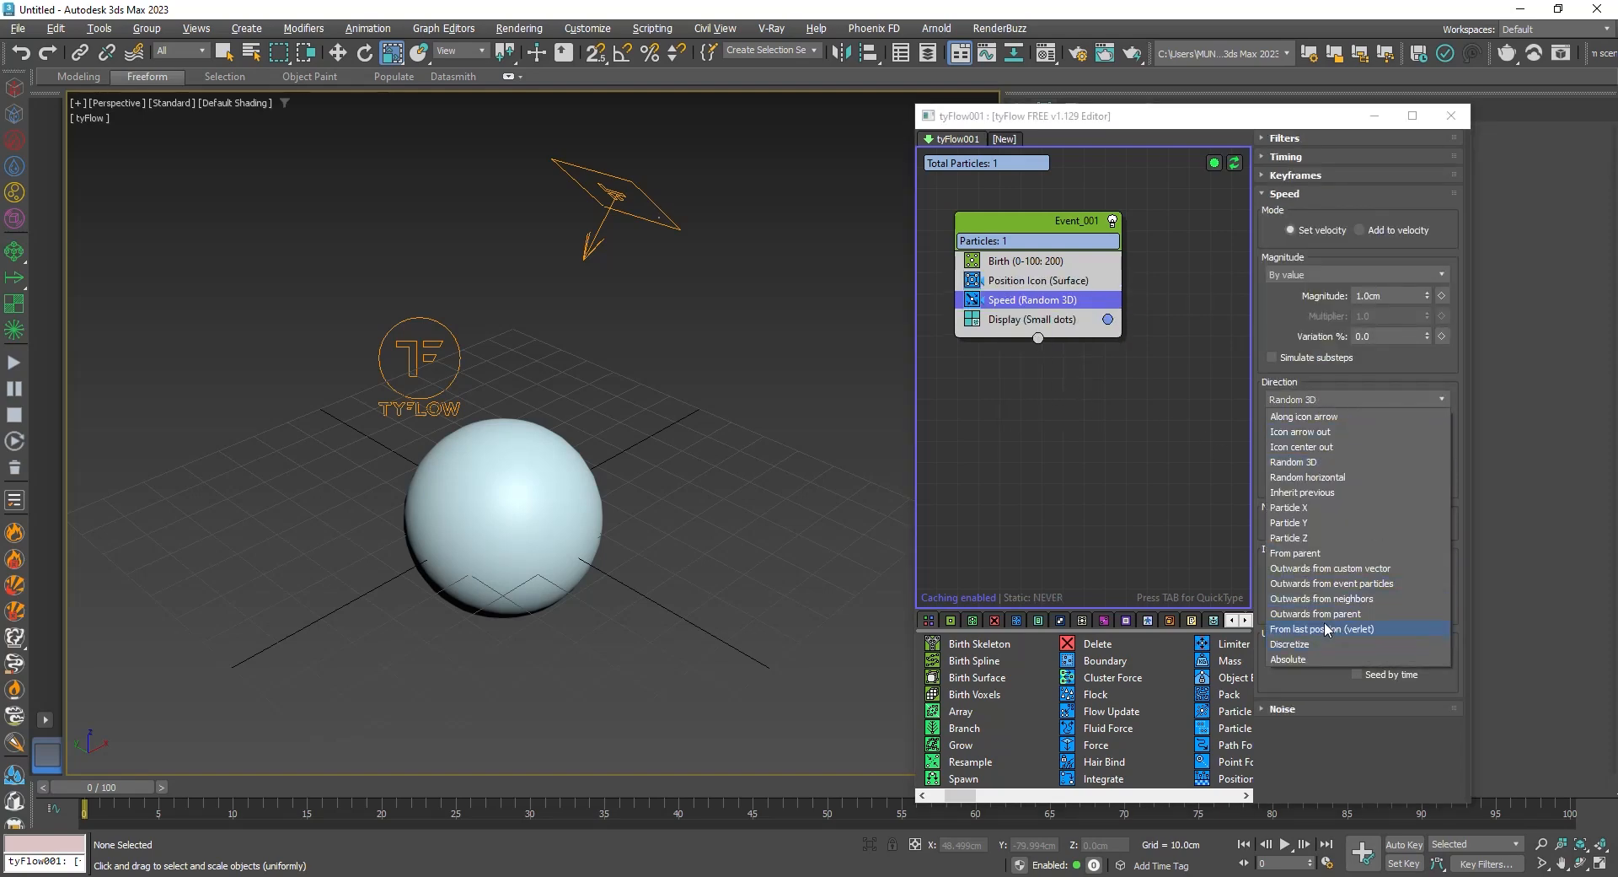
left_click(1323, 418)
left_click(1322, 716)
left_click(647, 222)
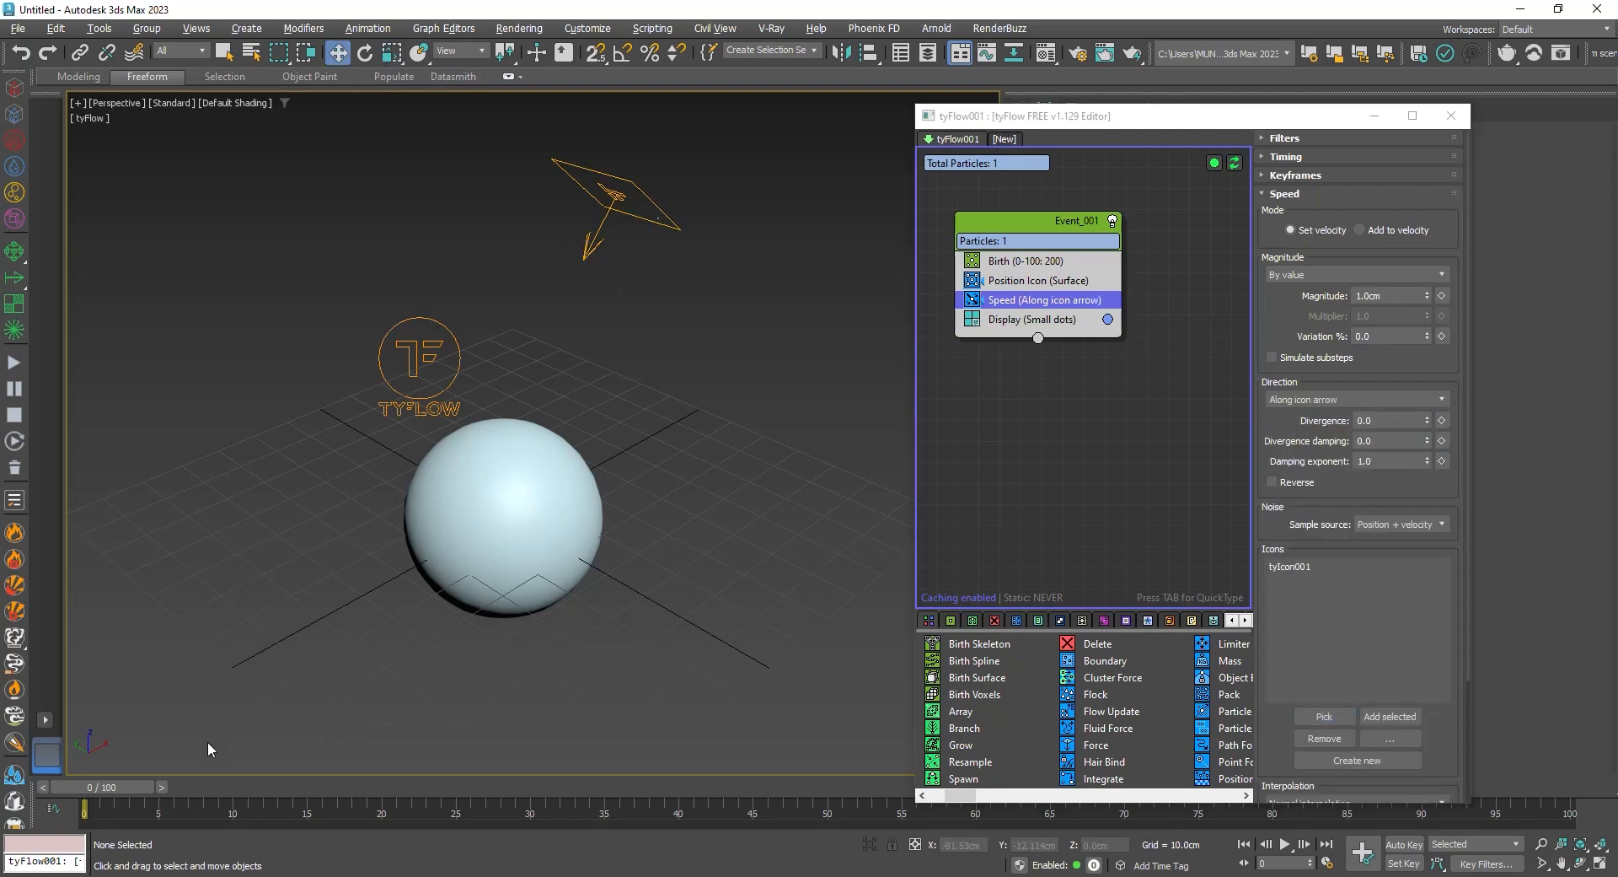
mouse_move(109, 781)
left_mouse_down()
mouse_move(694, 710)
mouse_move(590, 724)
mouse_move(910, 654)
mouse_move(645, 428)
left_mouse_up()
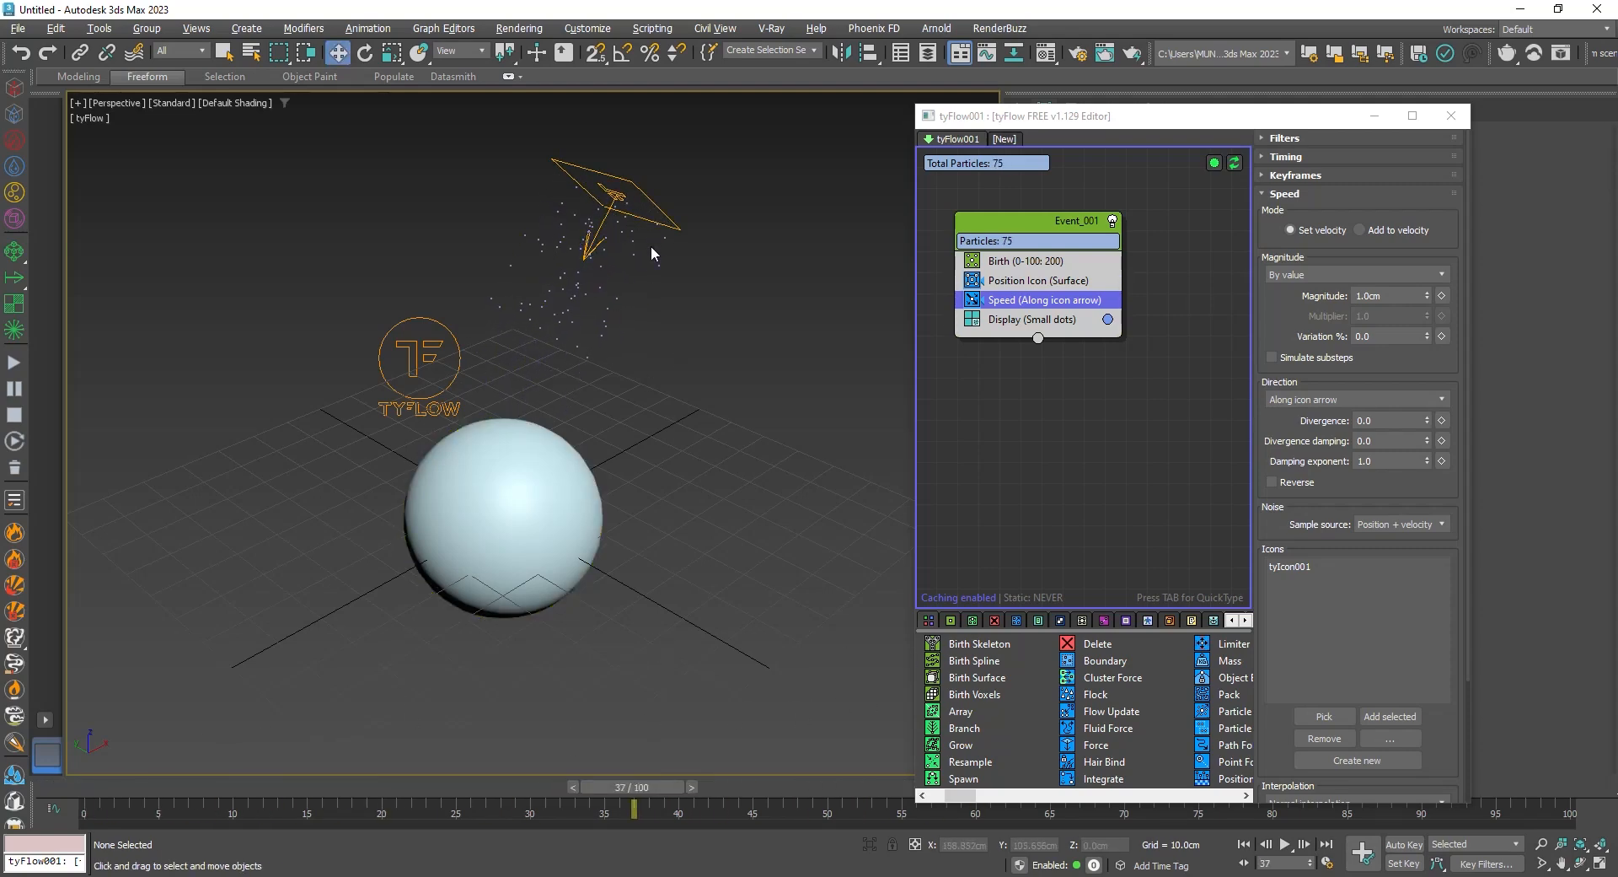
Add a Force operator to the event between Speed and Display
left_click(1018, 318)
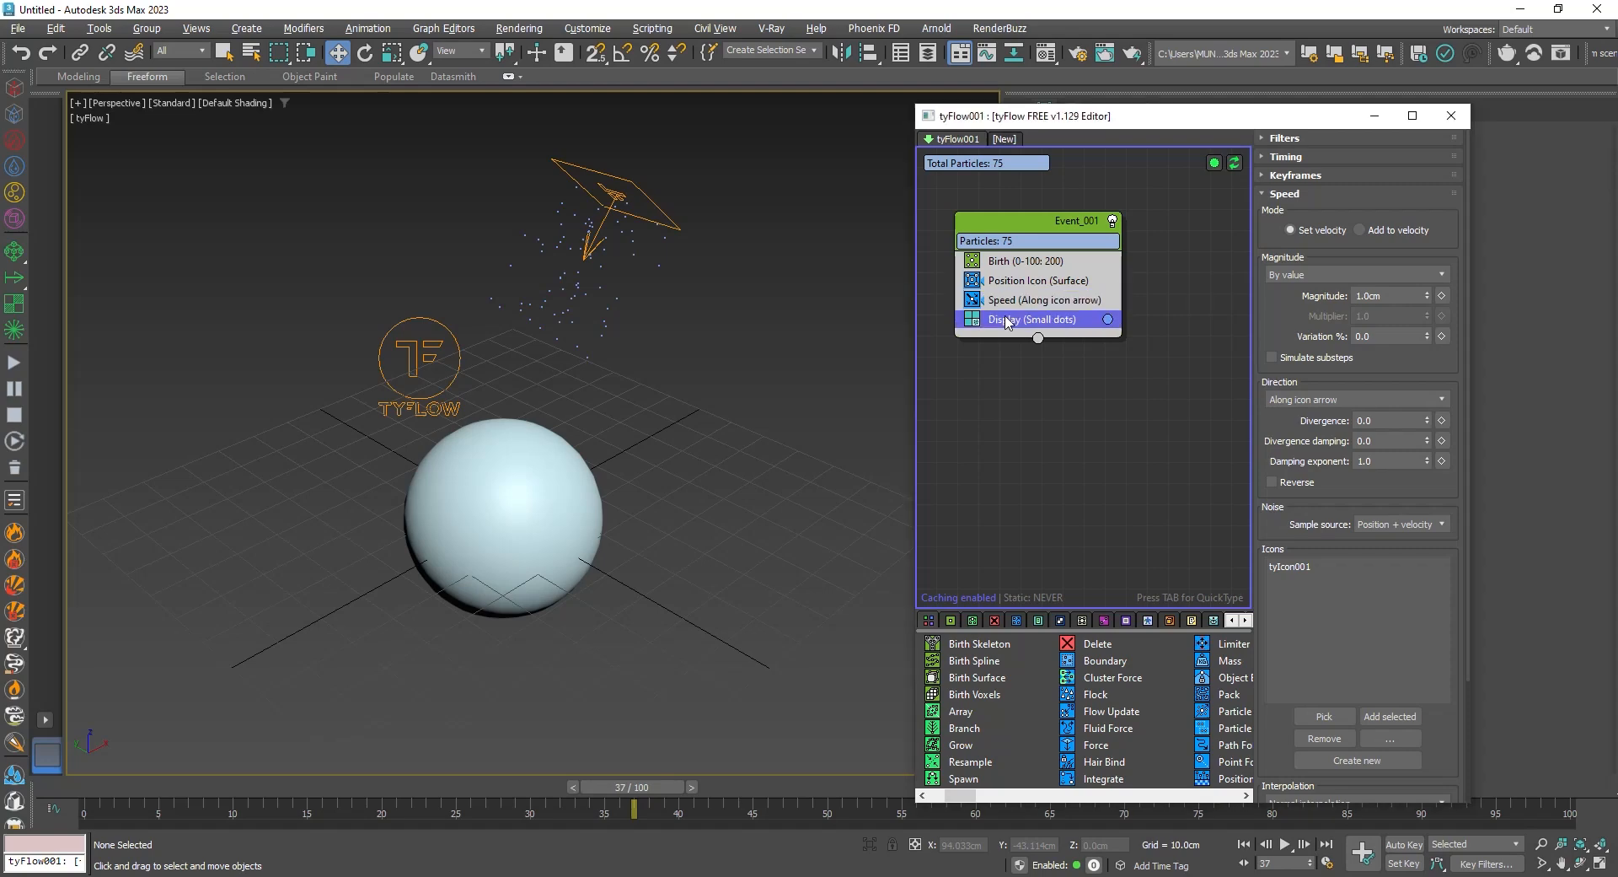
key("Tab")
type("for")
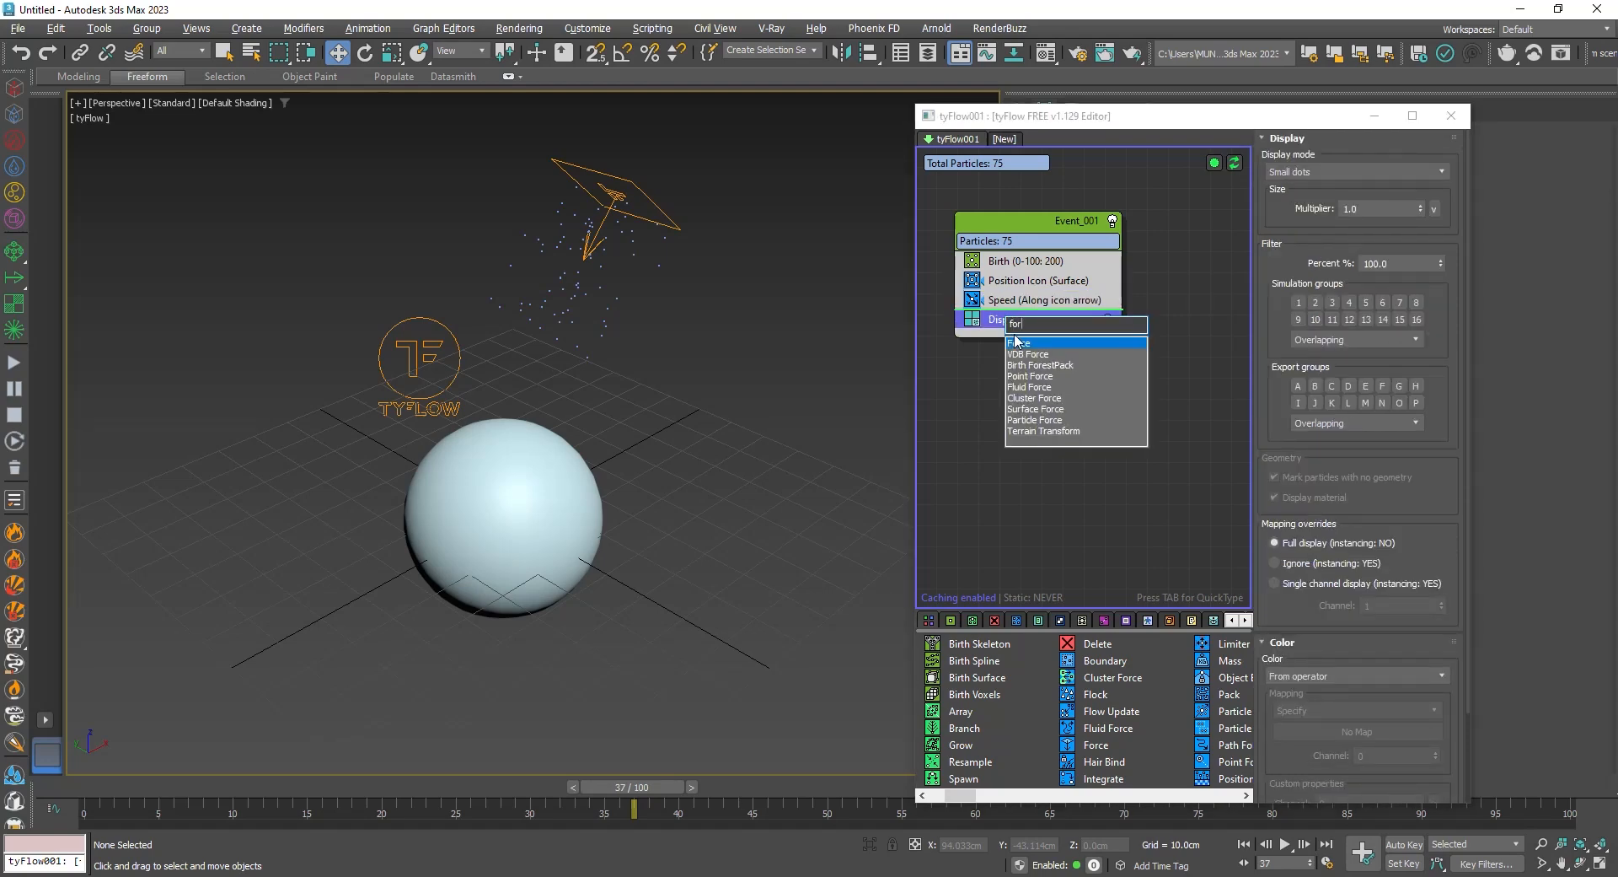
left_click(1037, 344)
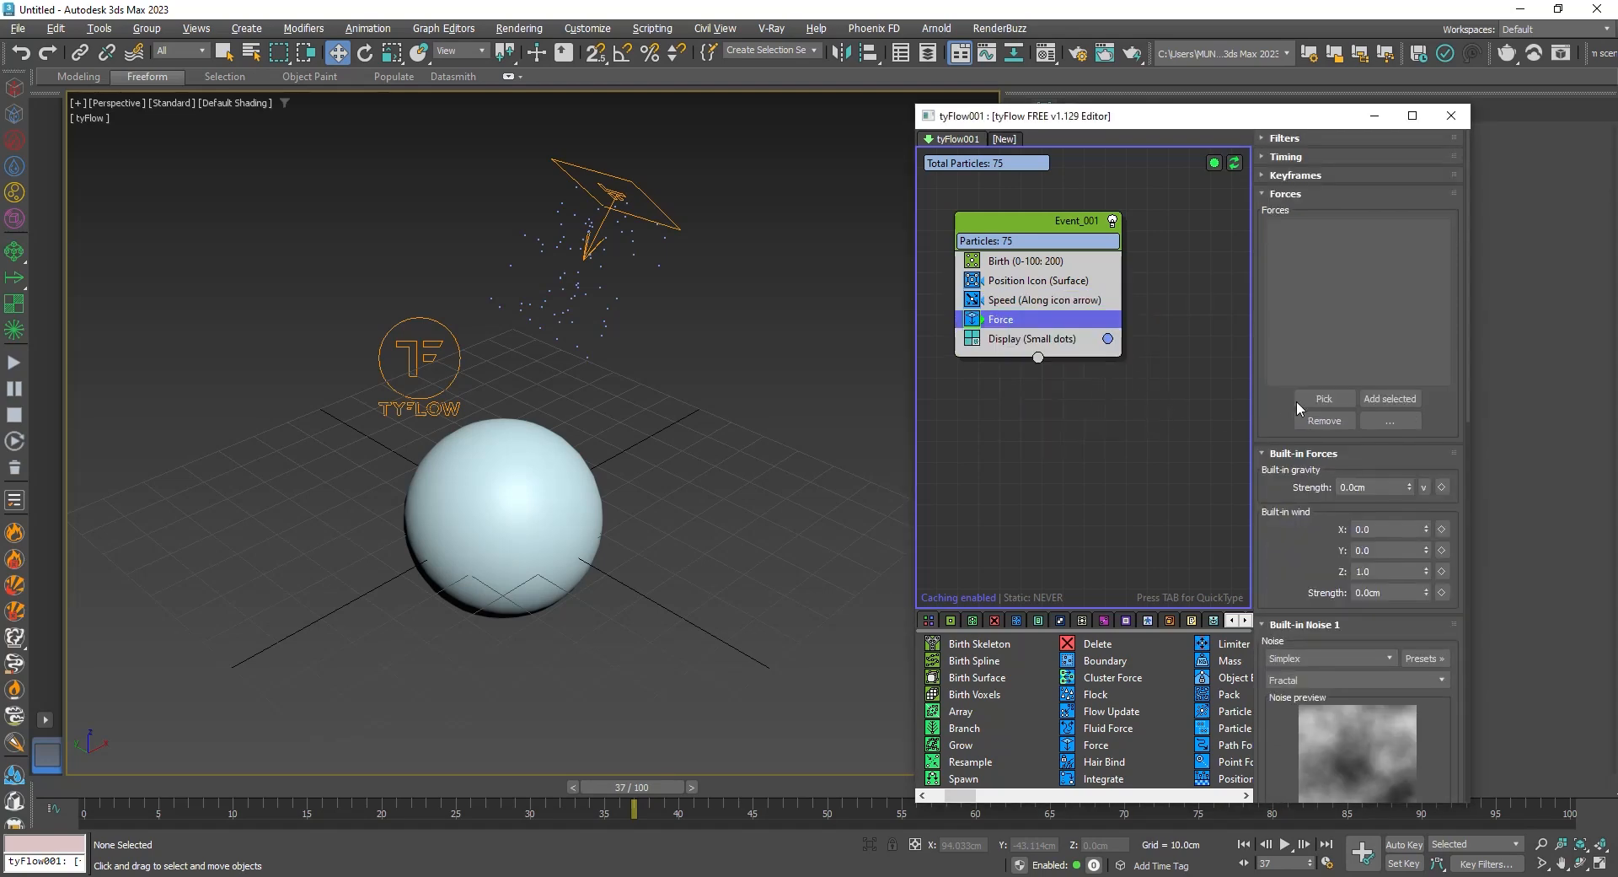
Give the Force operator's built-in gravity a small negative strength and preview the particles up to frame 64
left_click(1324, 400)
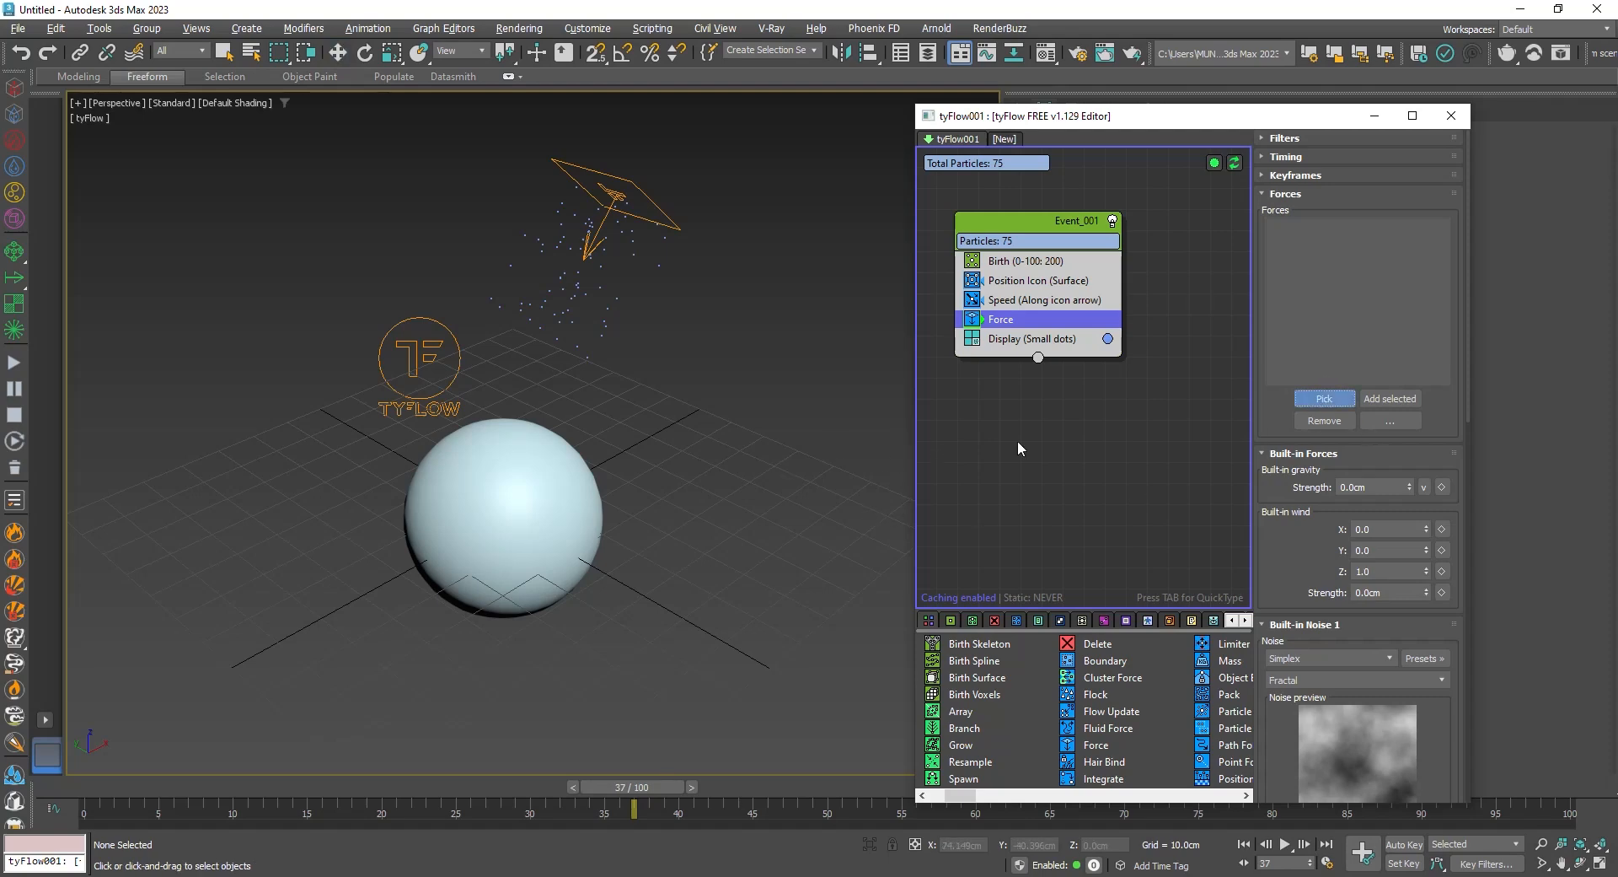
right_click(755, 423)
left_click_drag(1391, 488, 1323, 487)
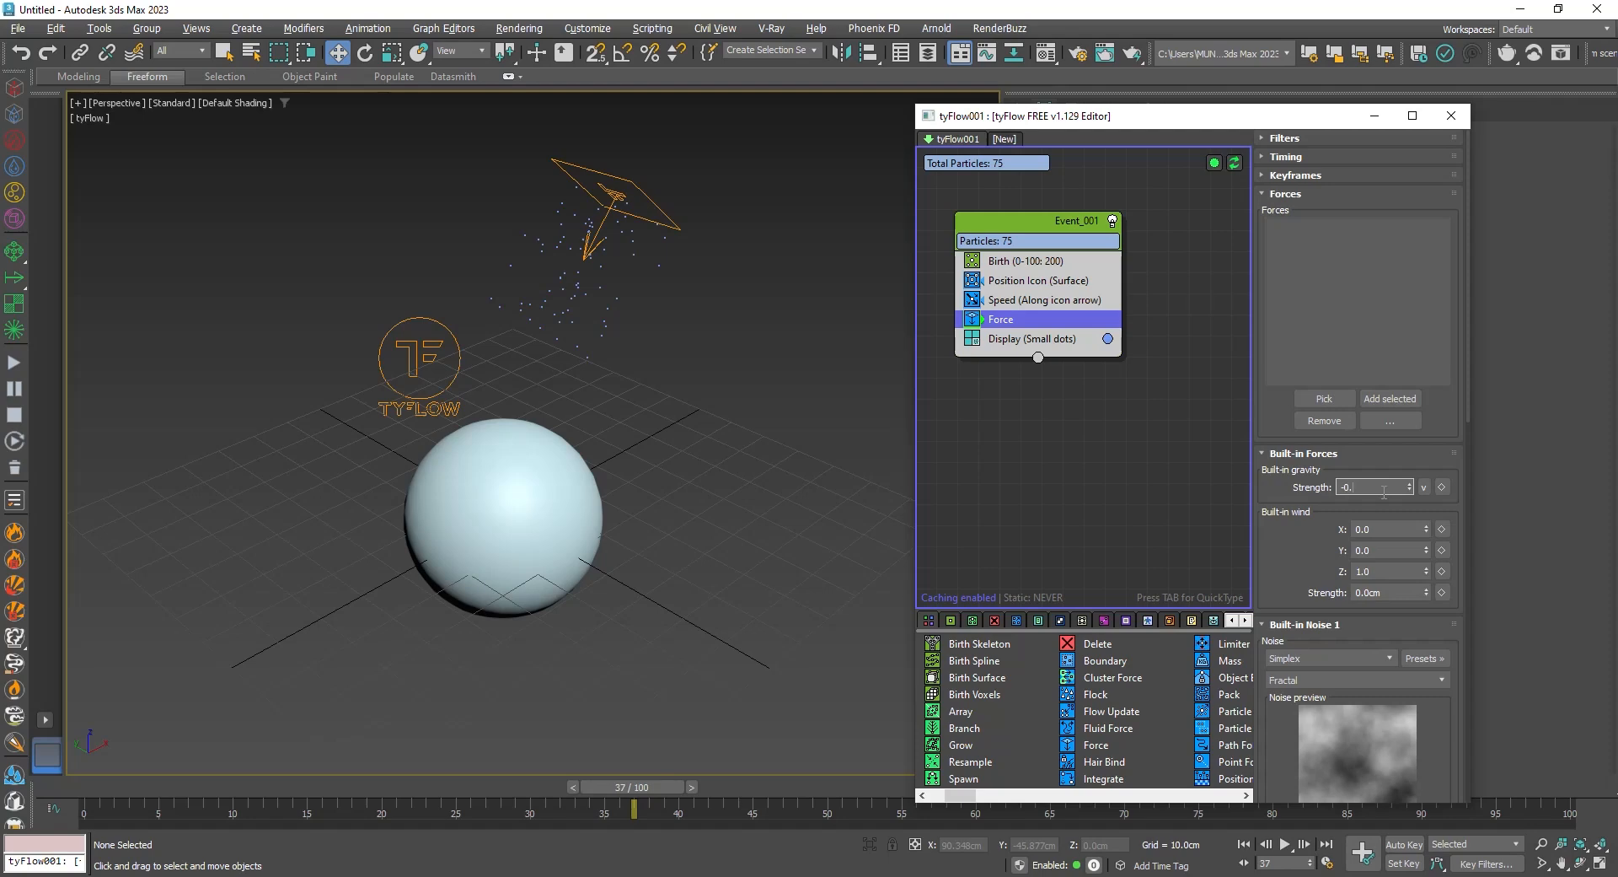
key("Return")
left_click_drag(119, 787, 1048, 768)
Move the sphere about 13.1 cm along X so it sits under the falling particles
key("w")
middle_click_drag(644, 536, 548, 501, "alt")
left_click(548, 500)
left_click_drag(564, 506, 622, 504)
mouse_move(622, 504)
middle_mouse_down("alt")
mouse_move(668, 542)
mouse_move(643, 509)
middle_mouse_up("alt")
Add a Shape operator after Force and set its 3D mesh to Geosphere (LowRes)
left_click(1003, 339)
key("Tab")
type("sha")
left_click(1035, 364)
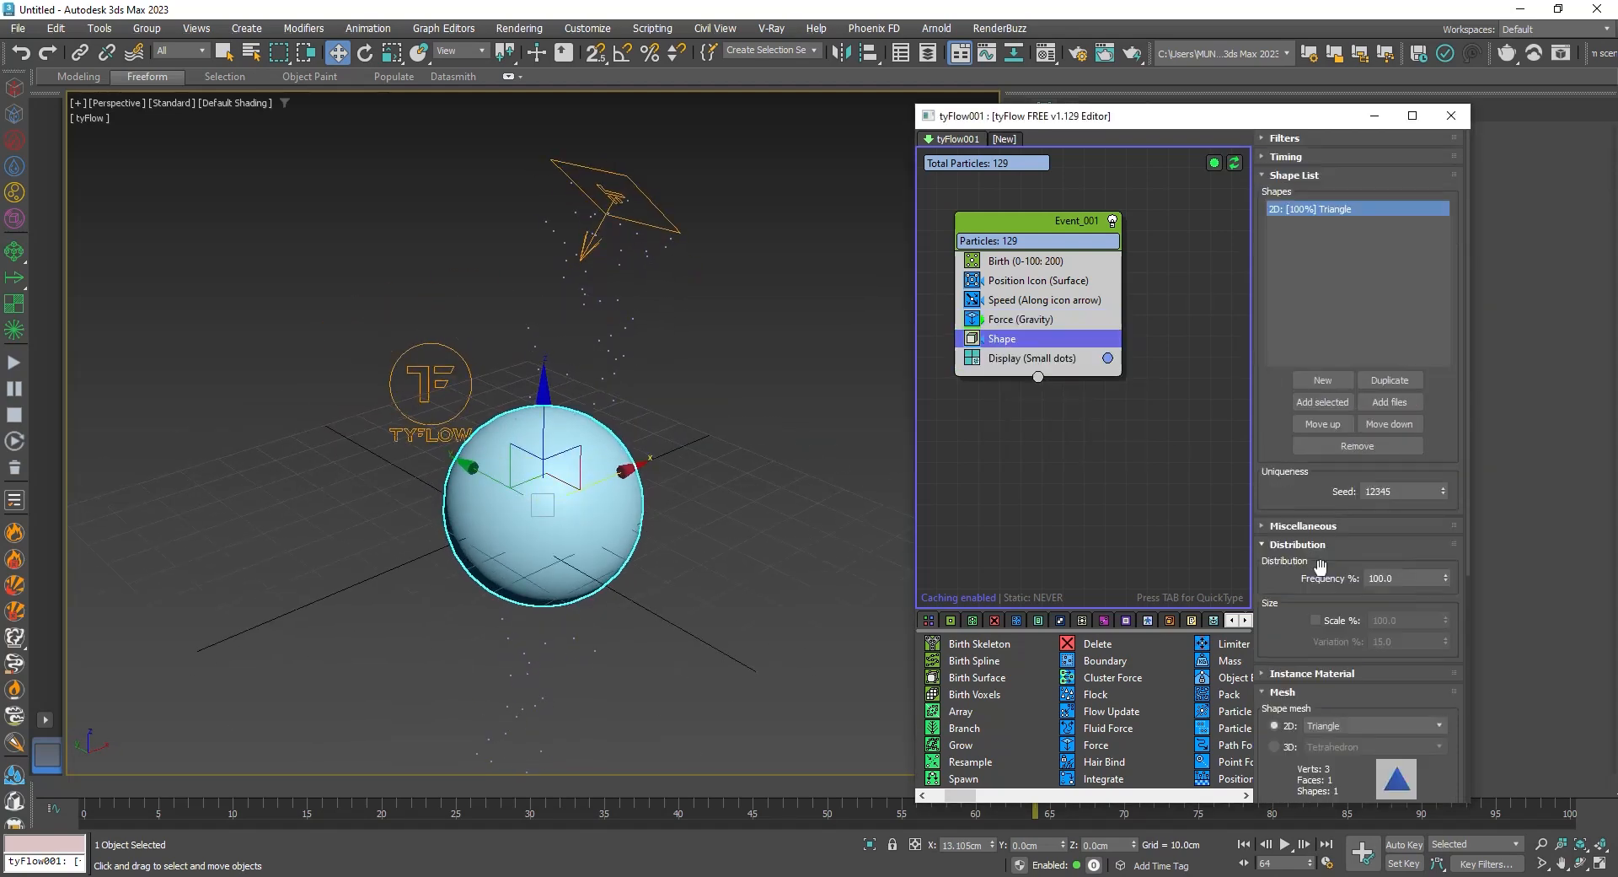
left_click(1281, 748)
scroll(1314, 674, "down", 2)
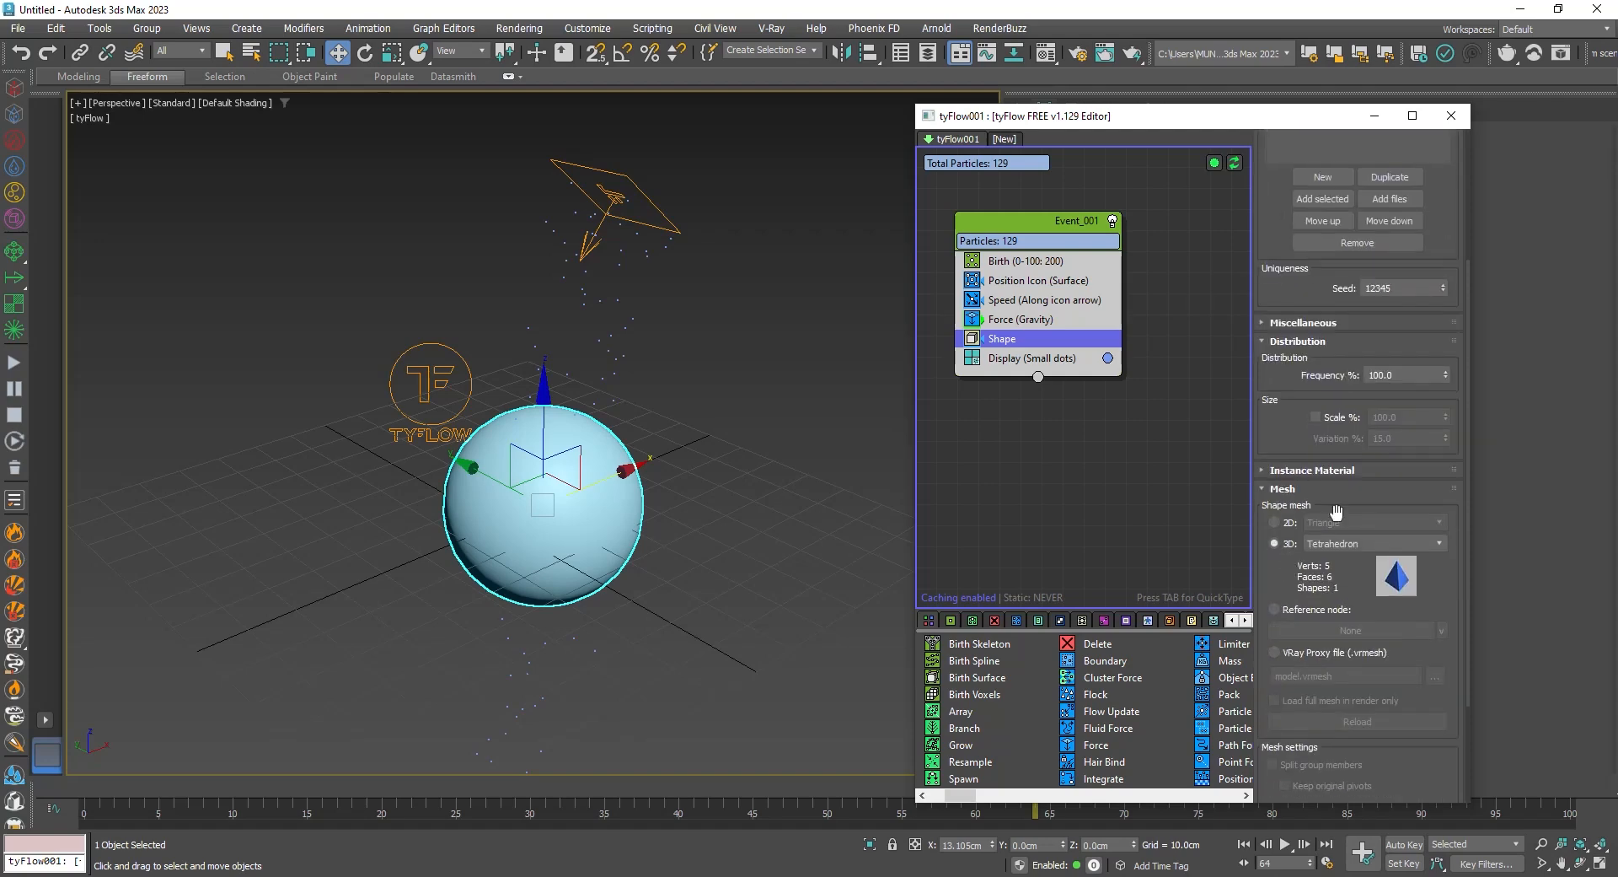
left_click(1335, 549)
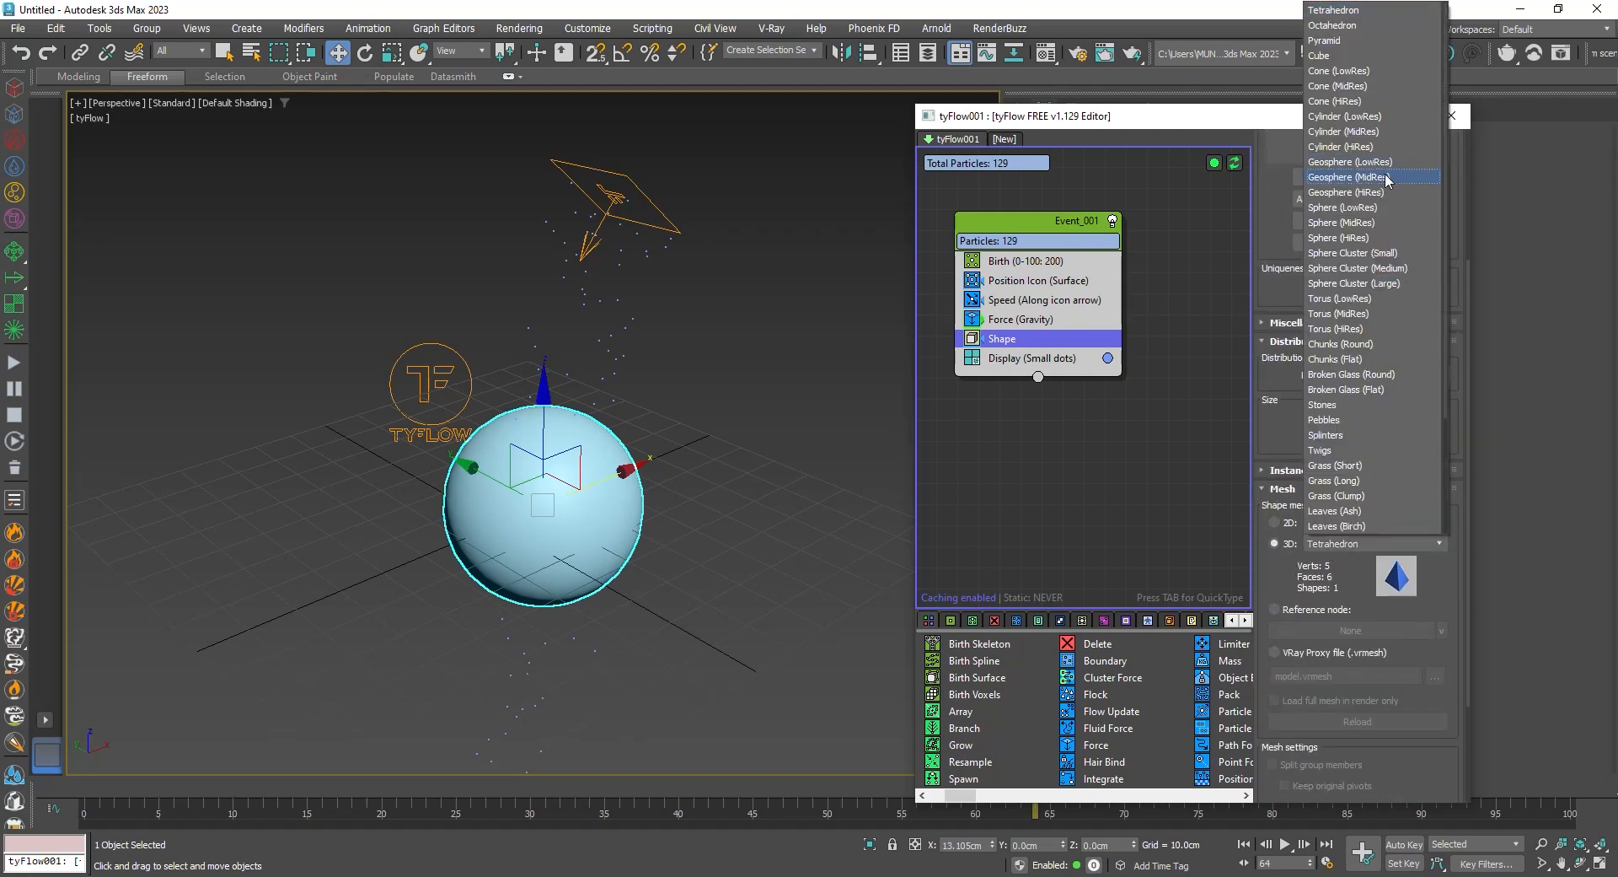
left_click(1377, 162)
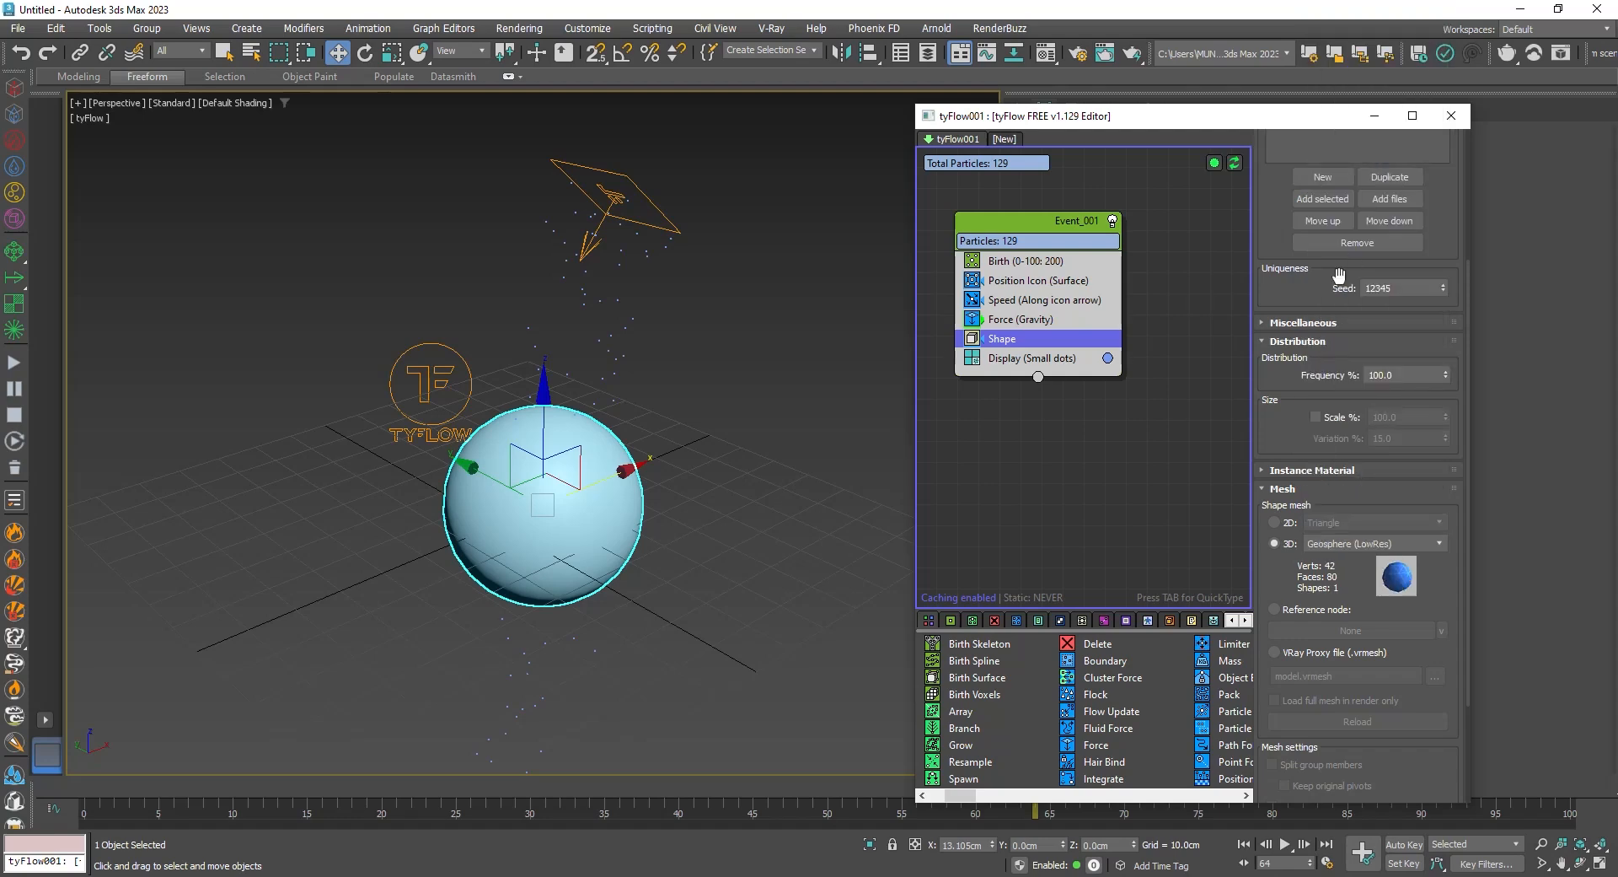
Set the Display operator's mode to Geometry and inspect the particle shapes above the sphere
left_click(1027, 359)
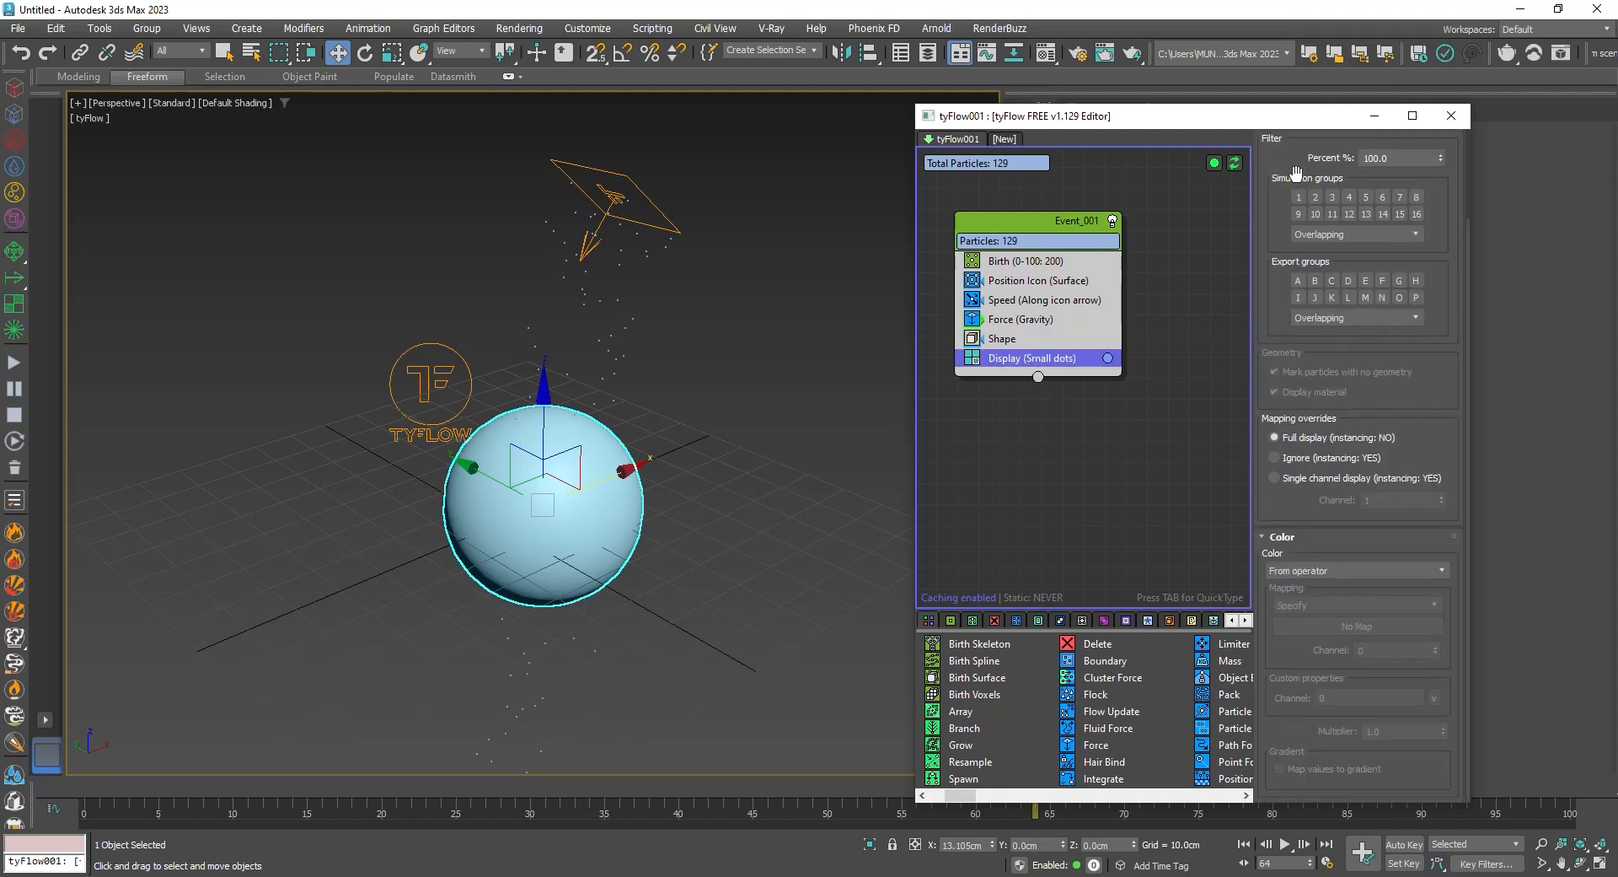
scroll(1271, 169, "up", 2)
left_click(1321, 169)
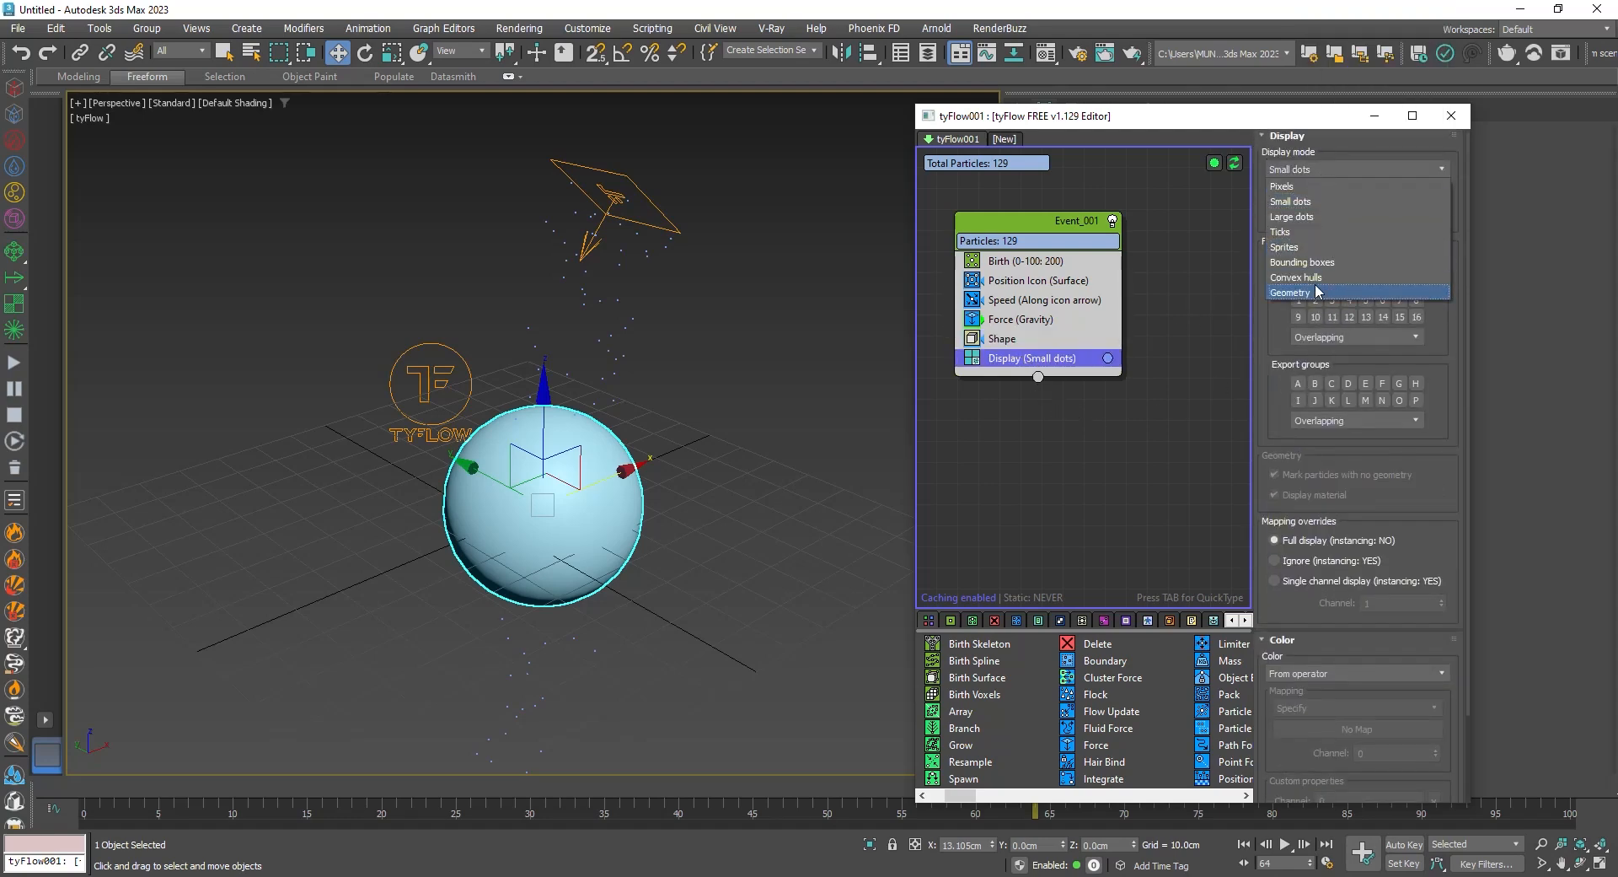
left_click(1291, 292)
scroll(604, 284, "up", 2)
middle_click_drag(559, 282, 526, 321)
scroll(465, 510, "down", 2)
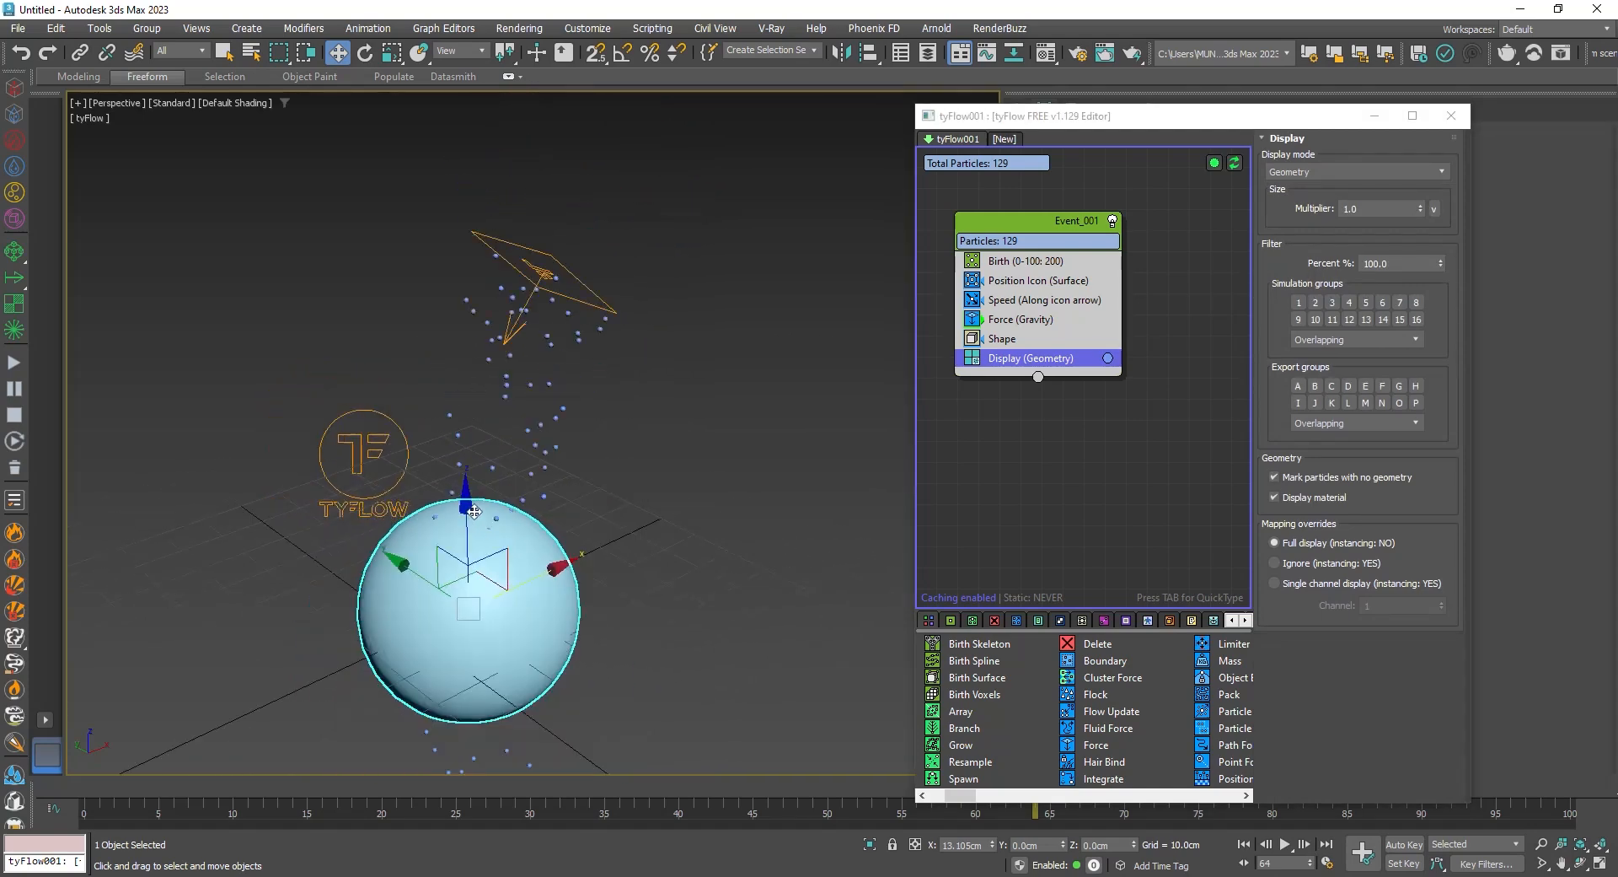
middle_click_drag(465, 511, 521, 462)
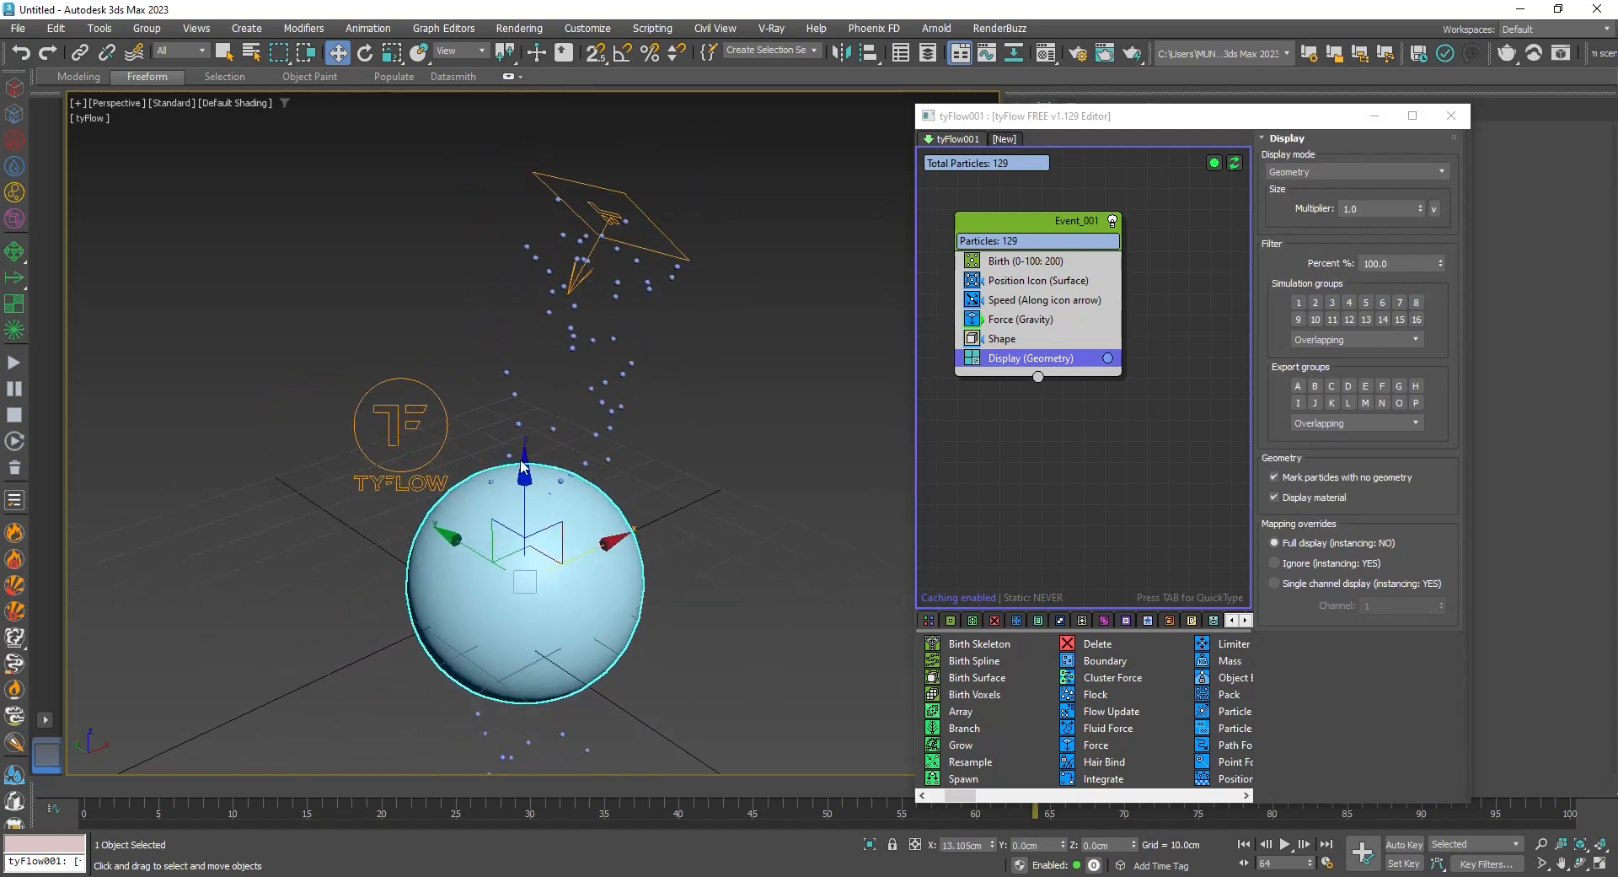
Add a Collision operator to the event directly after Shape
left_click(1059, 338)
key("Tab")
type("col")
key("Return")
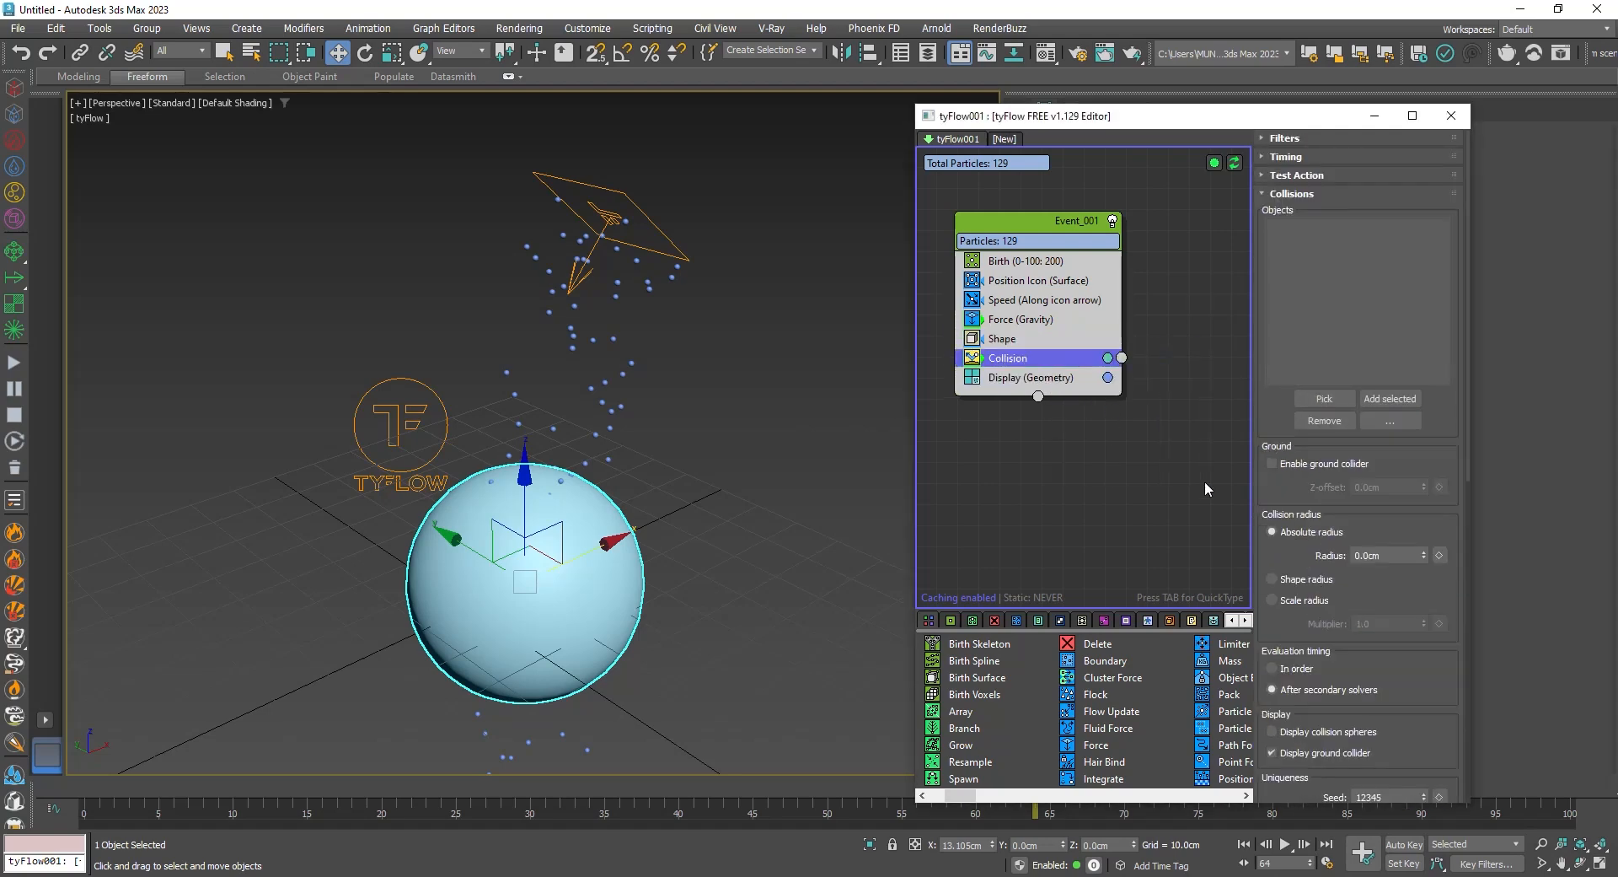
Assign the sphere as the Collision operator's collider and preview the particles hitting it at frame 44
left_click(1320, 405)
left_click(540, 624)
left_click_drag(166, 791, 742, 691)
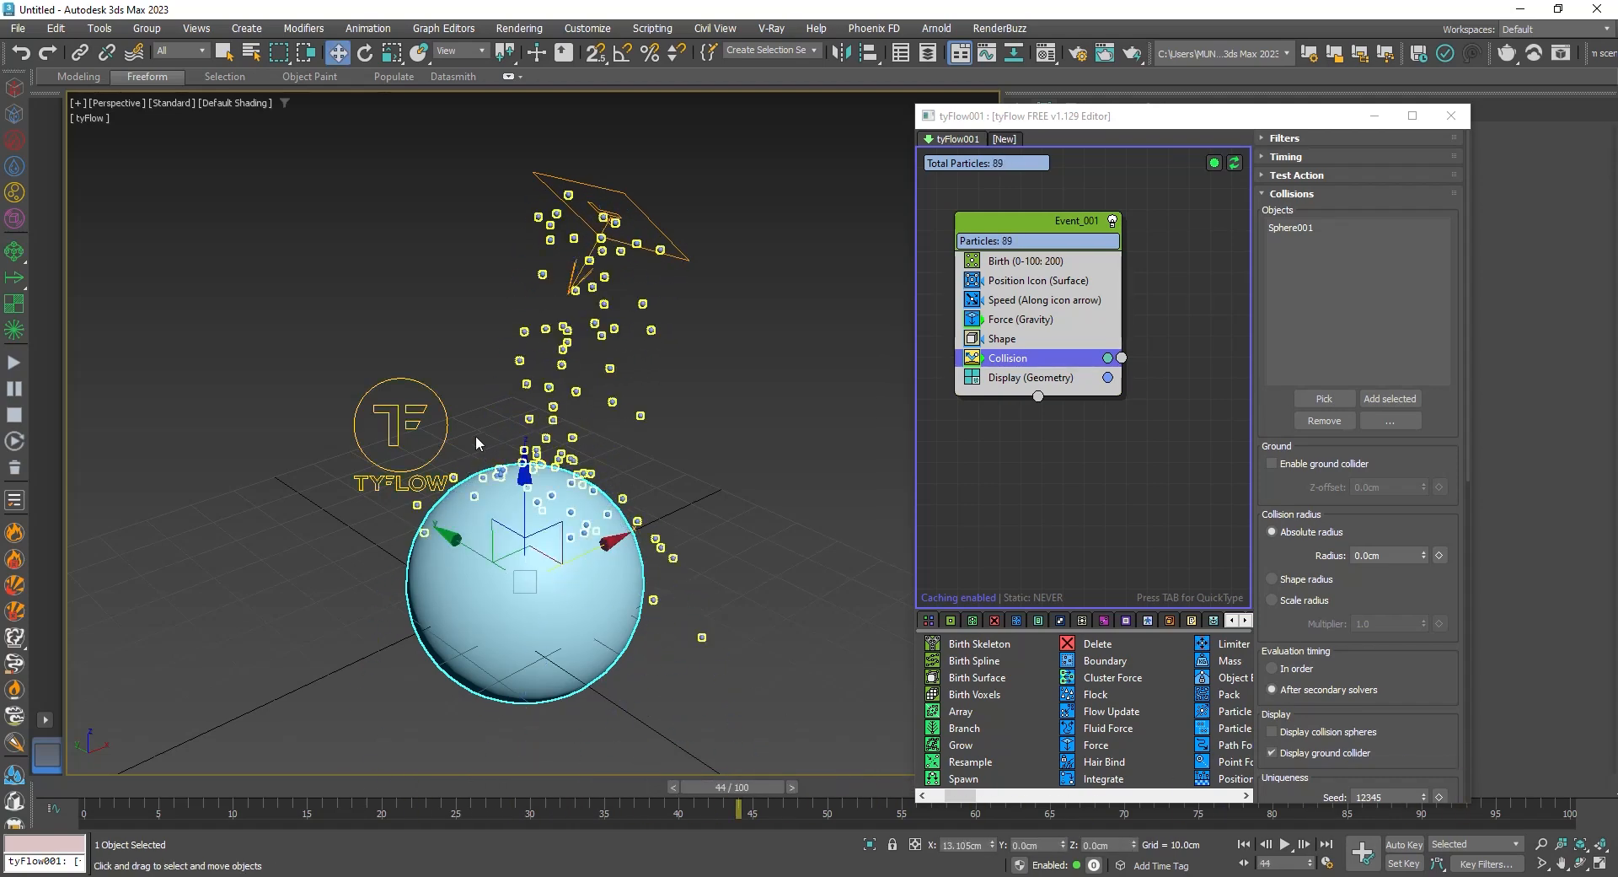
middle_click_drag(469, 543, 472, 524)
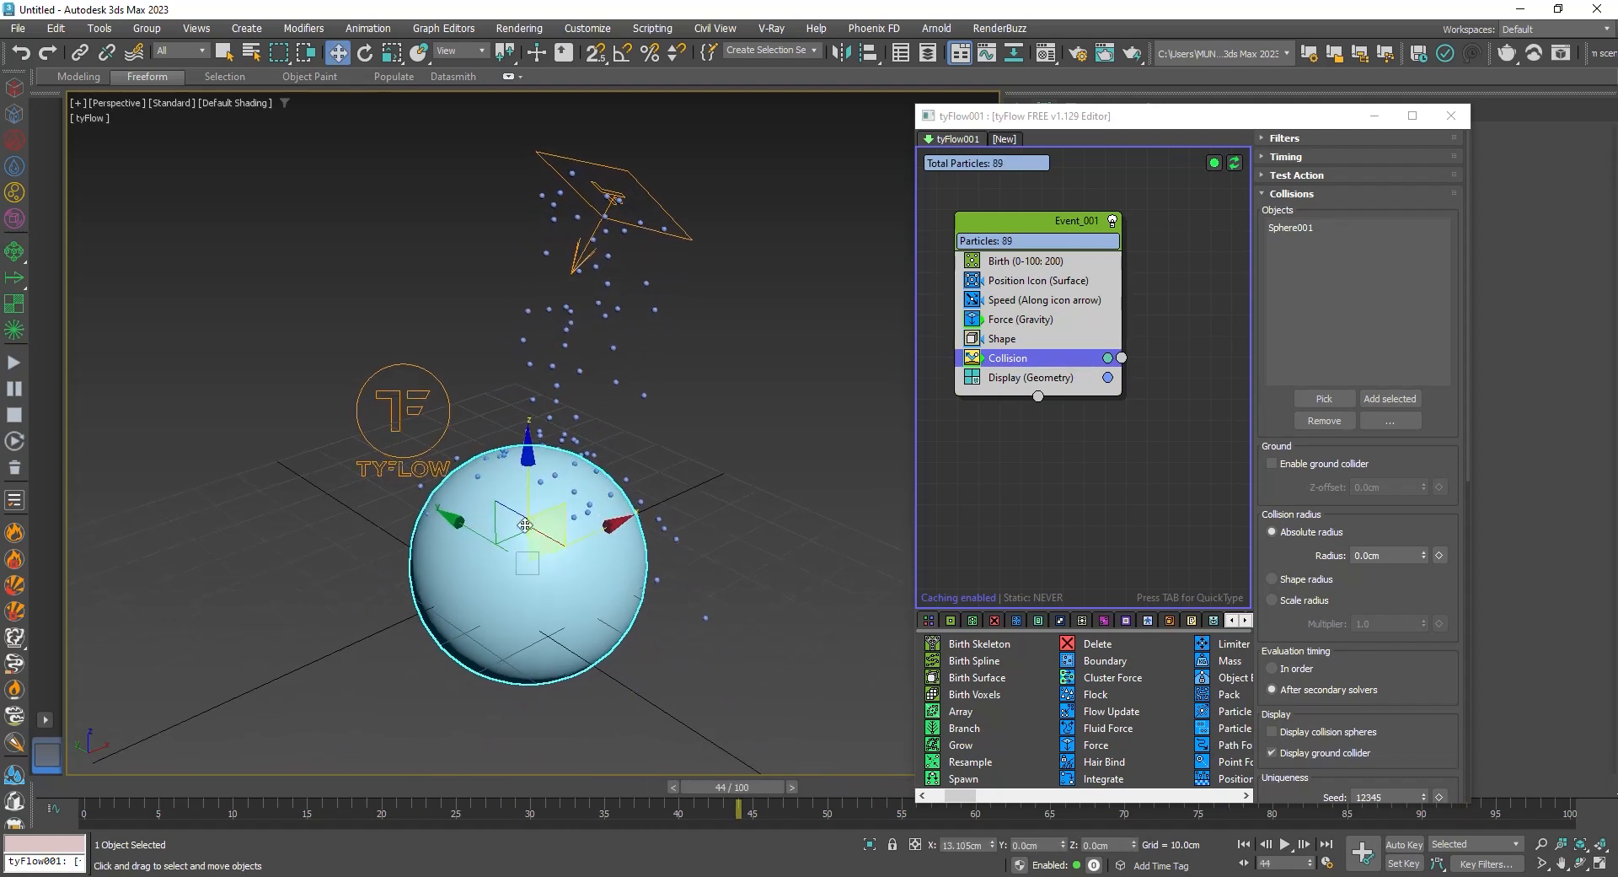
Set the Collision operator's friction to 5% and its bounce to 40%
left_click_drag(1389, 686, 1384, 202)
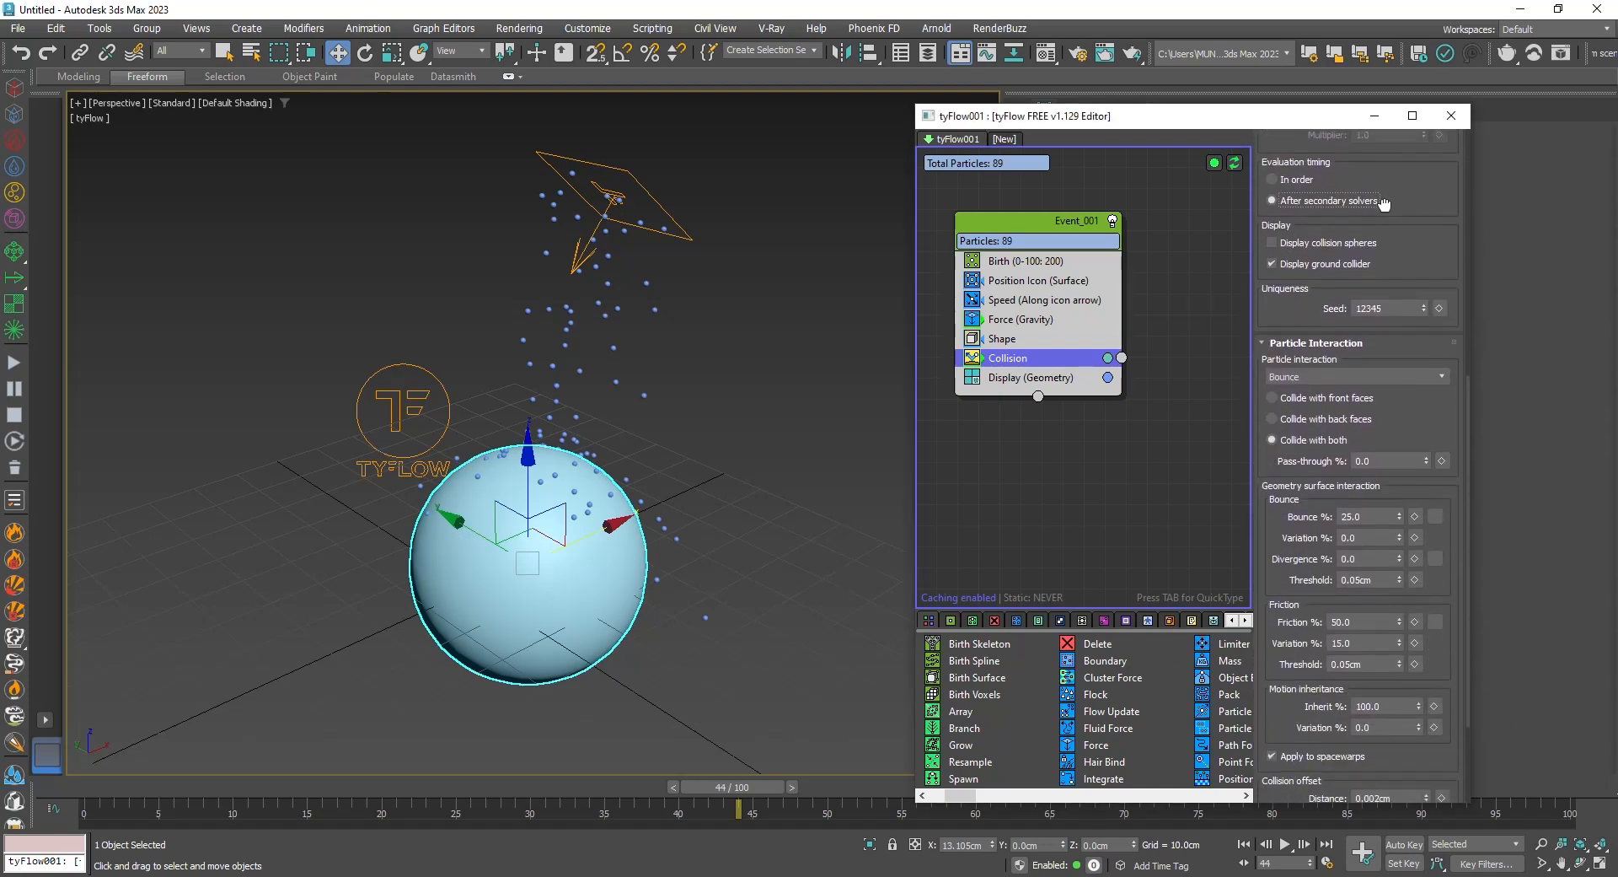
left_click_drag(1274, 527, 1275, 452)
left_click(1364, 550)
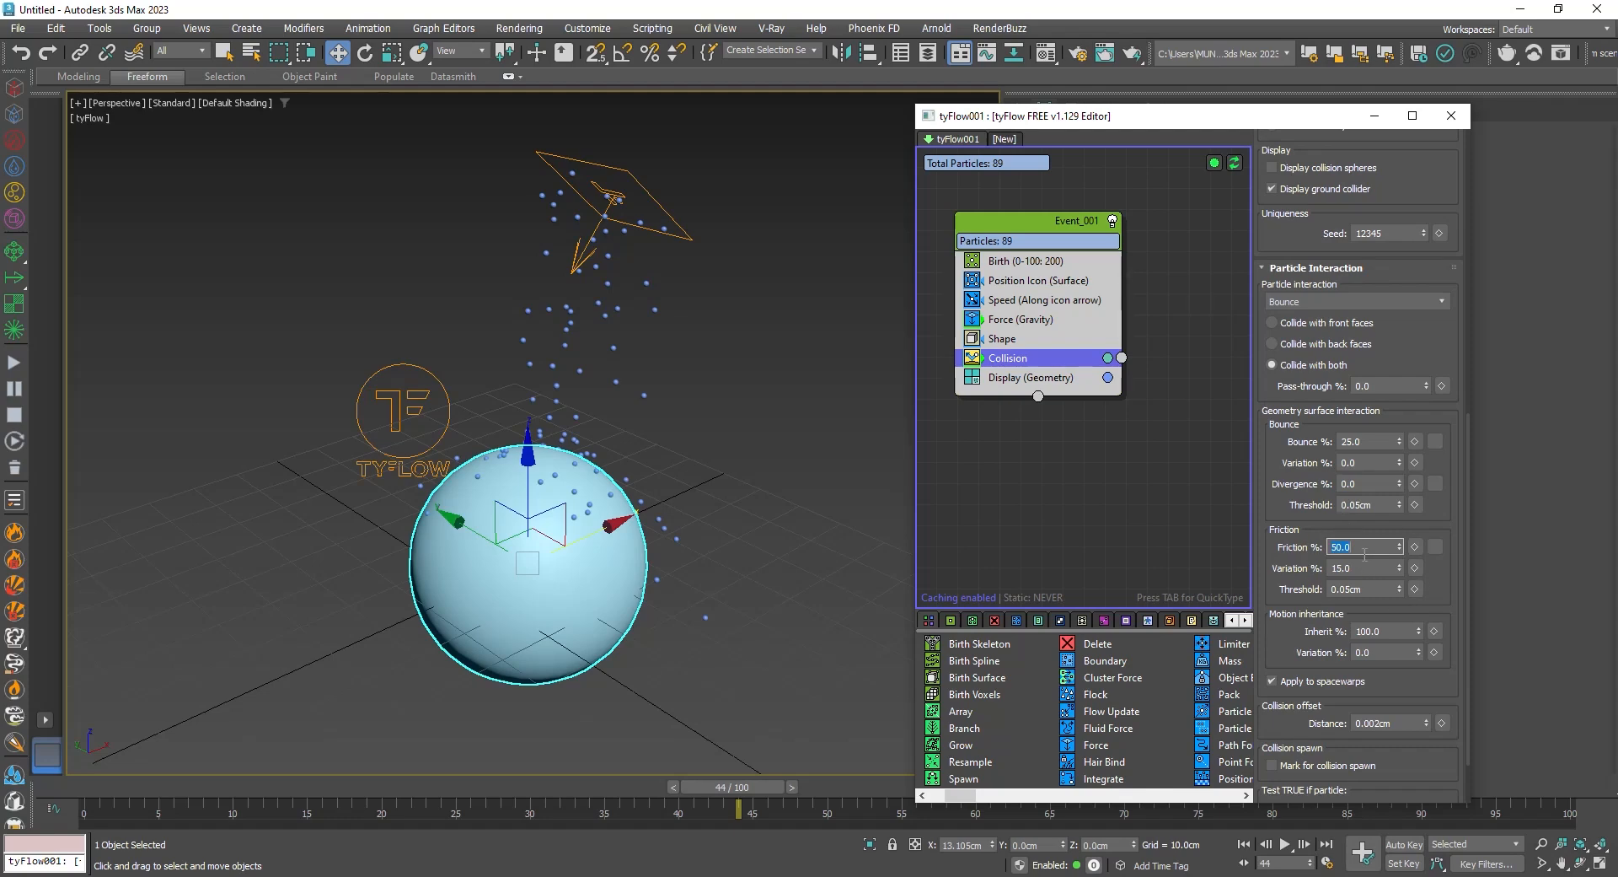
key("Return")
left_click(1370, 437)
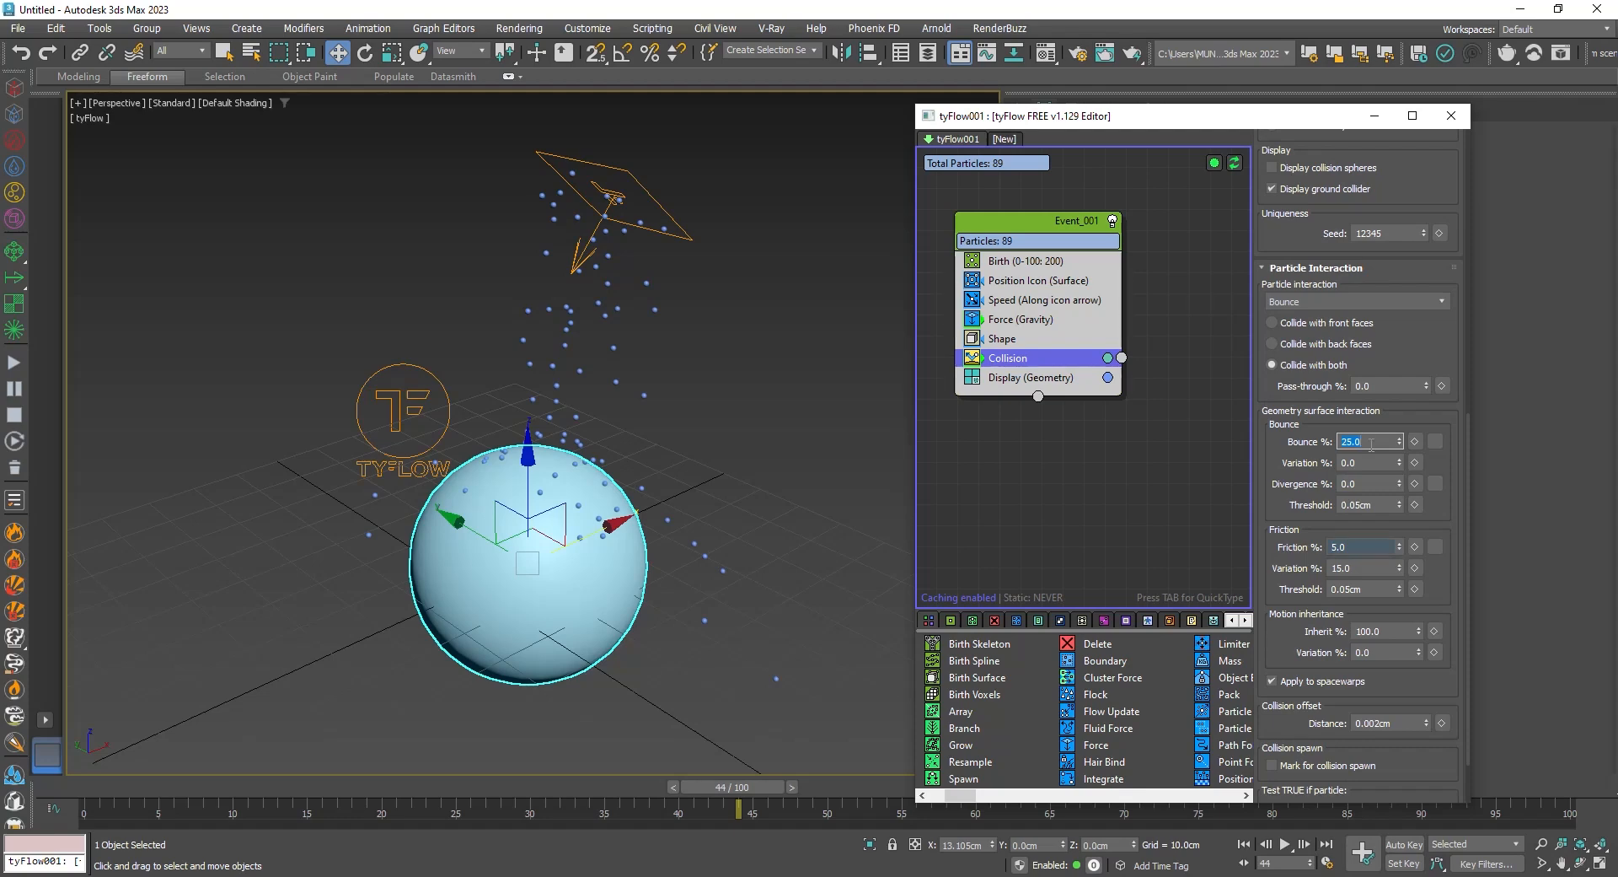
type("40")
key("Return")
Scrub the simulation to frame 34 and examine up close how the particles contact the sphere's surface
left_click_drag(139, 782, 548, 704)
key("w")
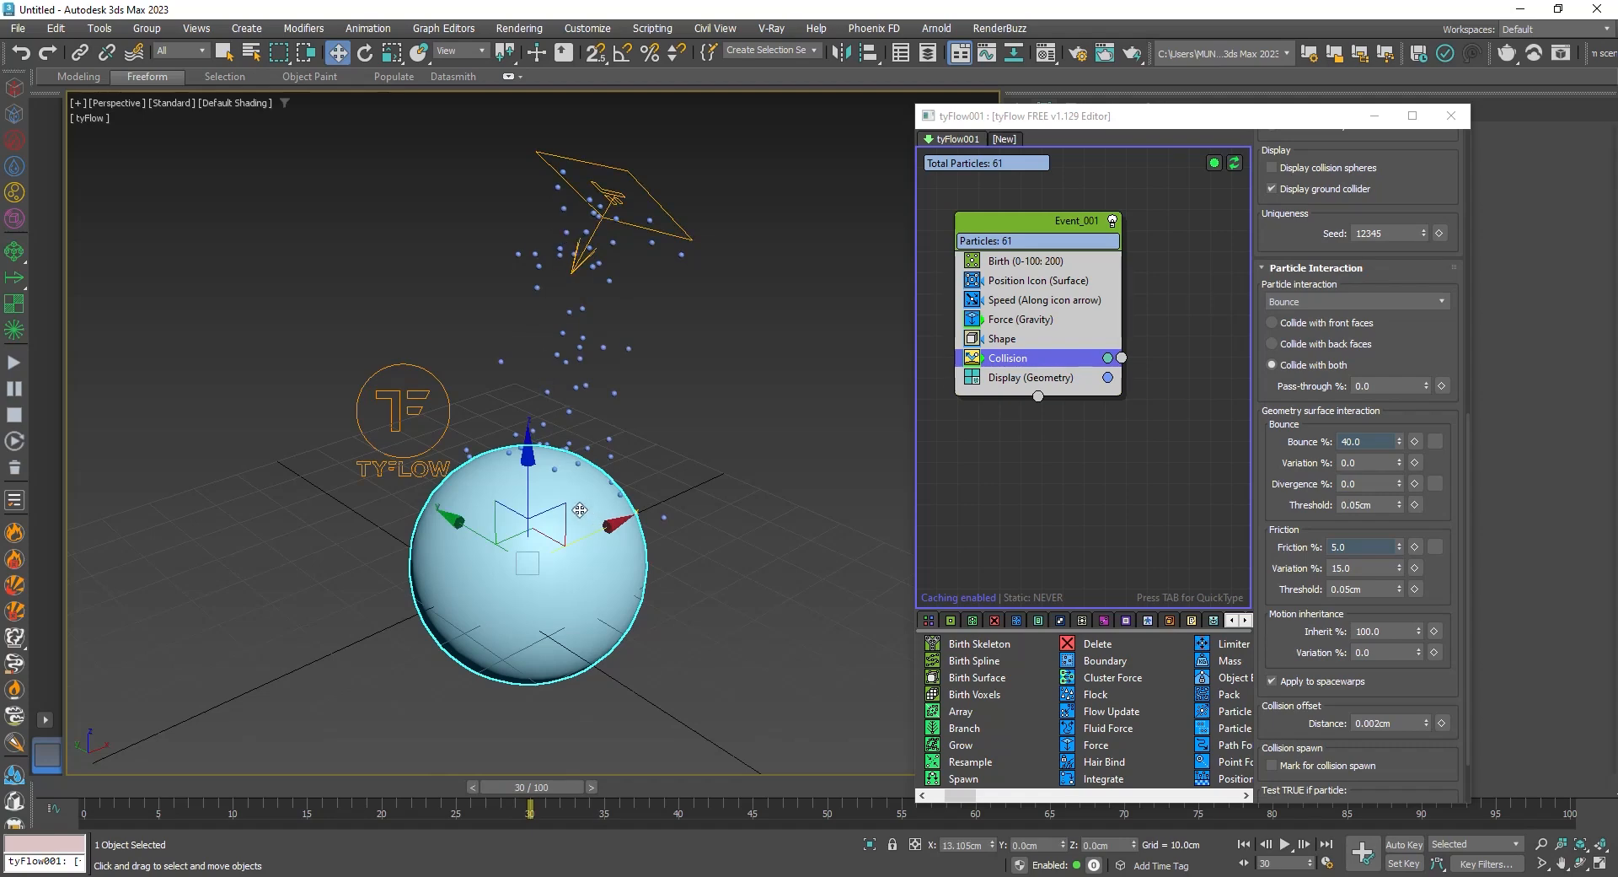
scroll(587, 513, "up", 5)
left_click_drag(520, 795, 549, 771)
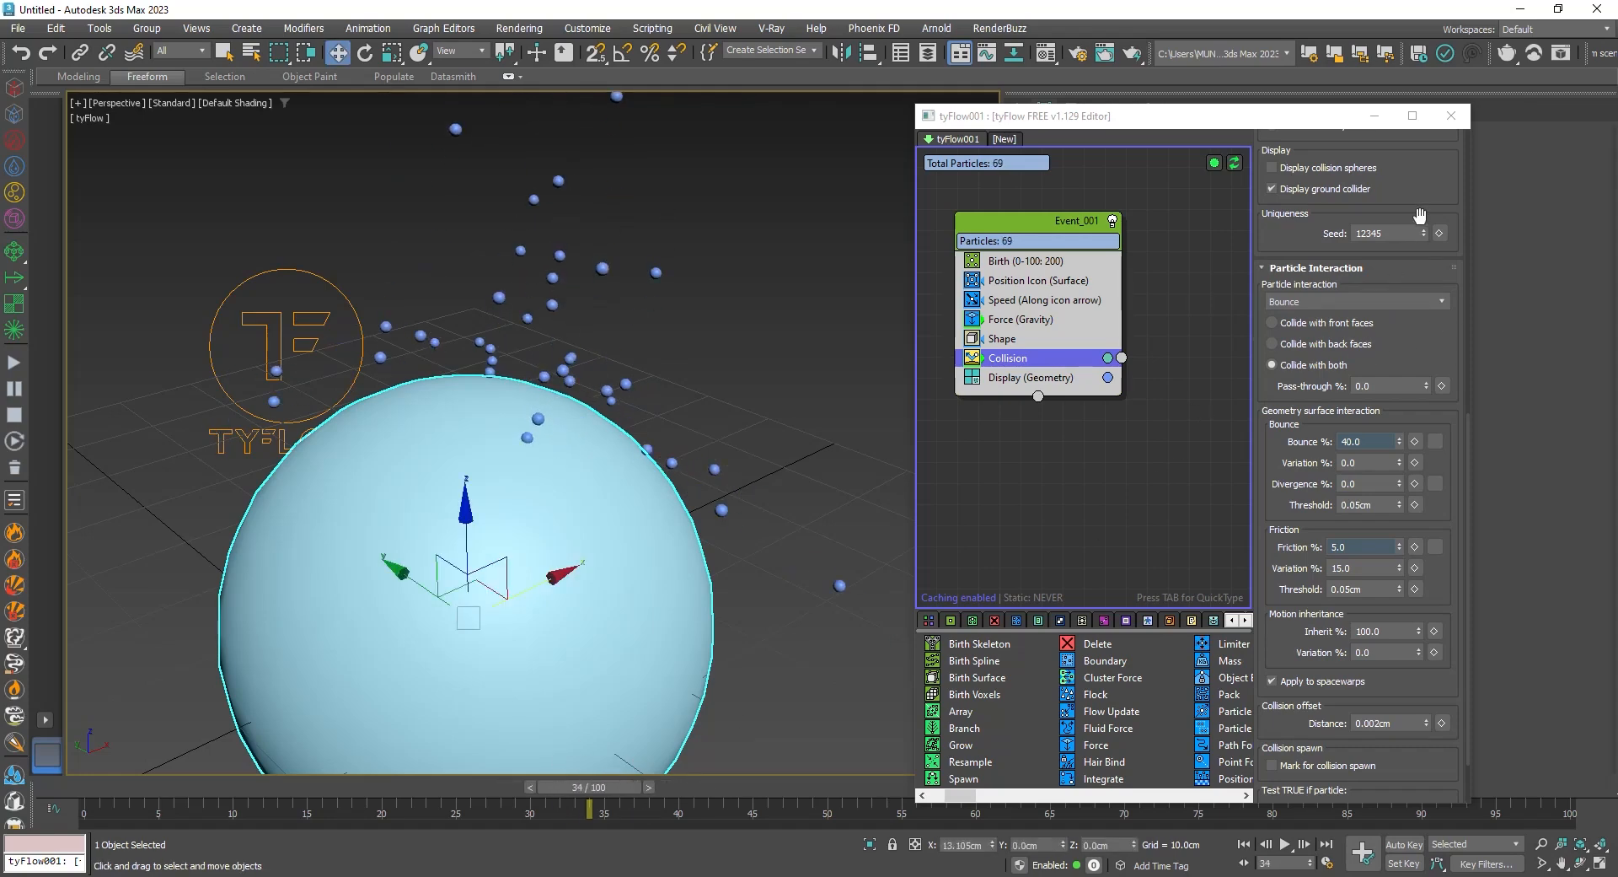
scroll(1420, 216, "up", 5)
scroll(494, 381, "up", 4)
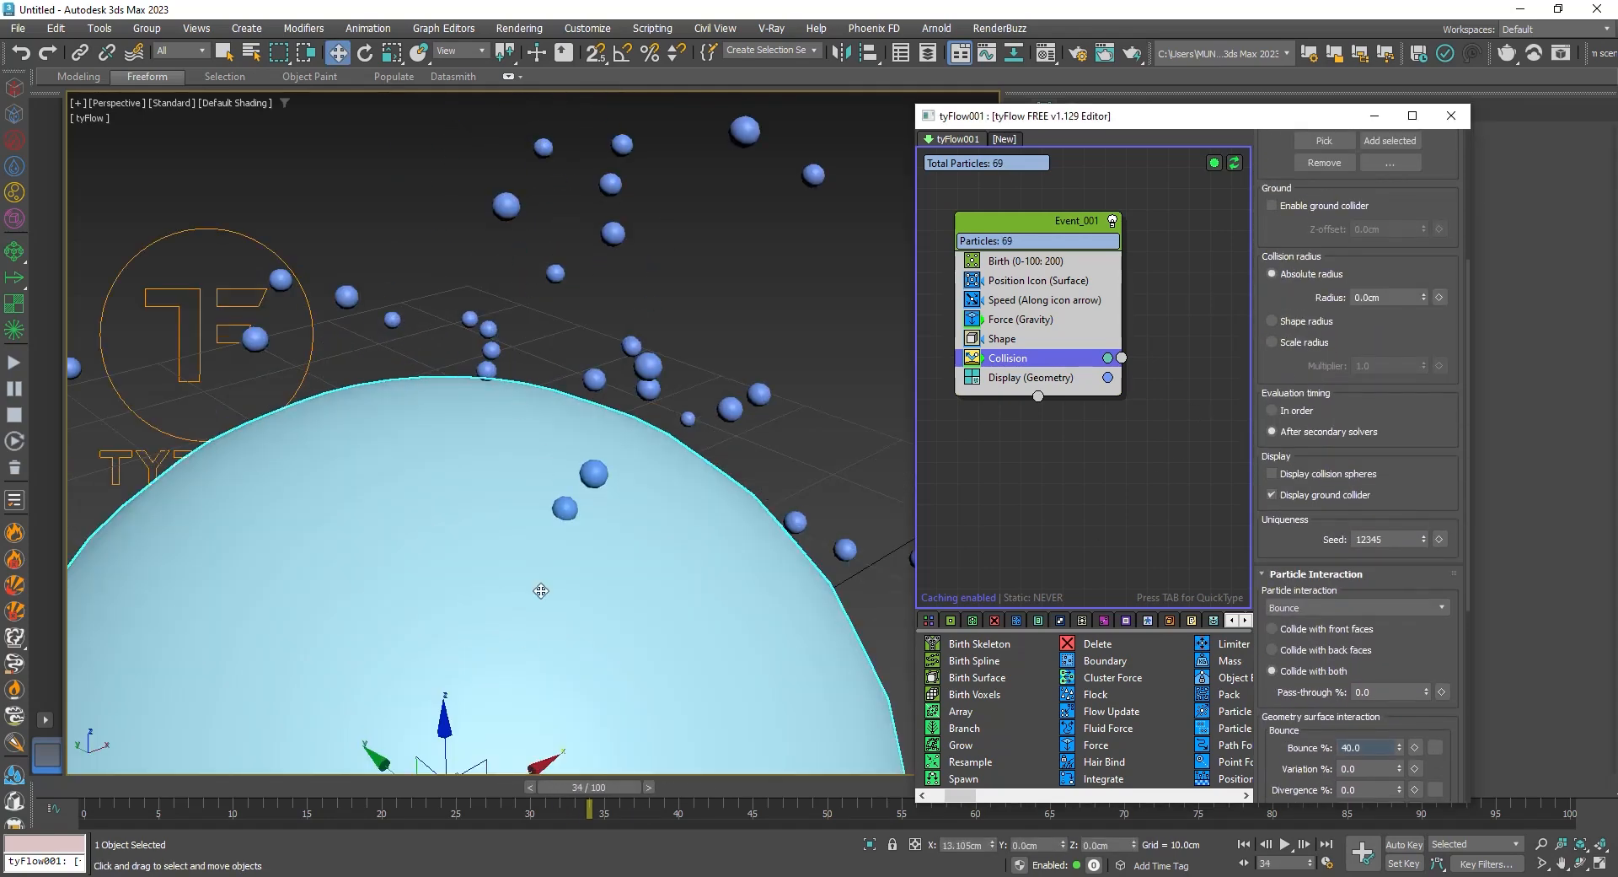
middle_click_drag(587, 559, 644, 518, "alt")
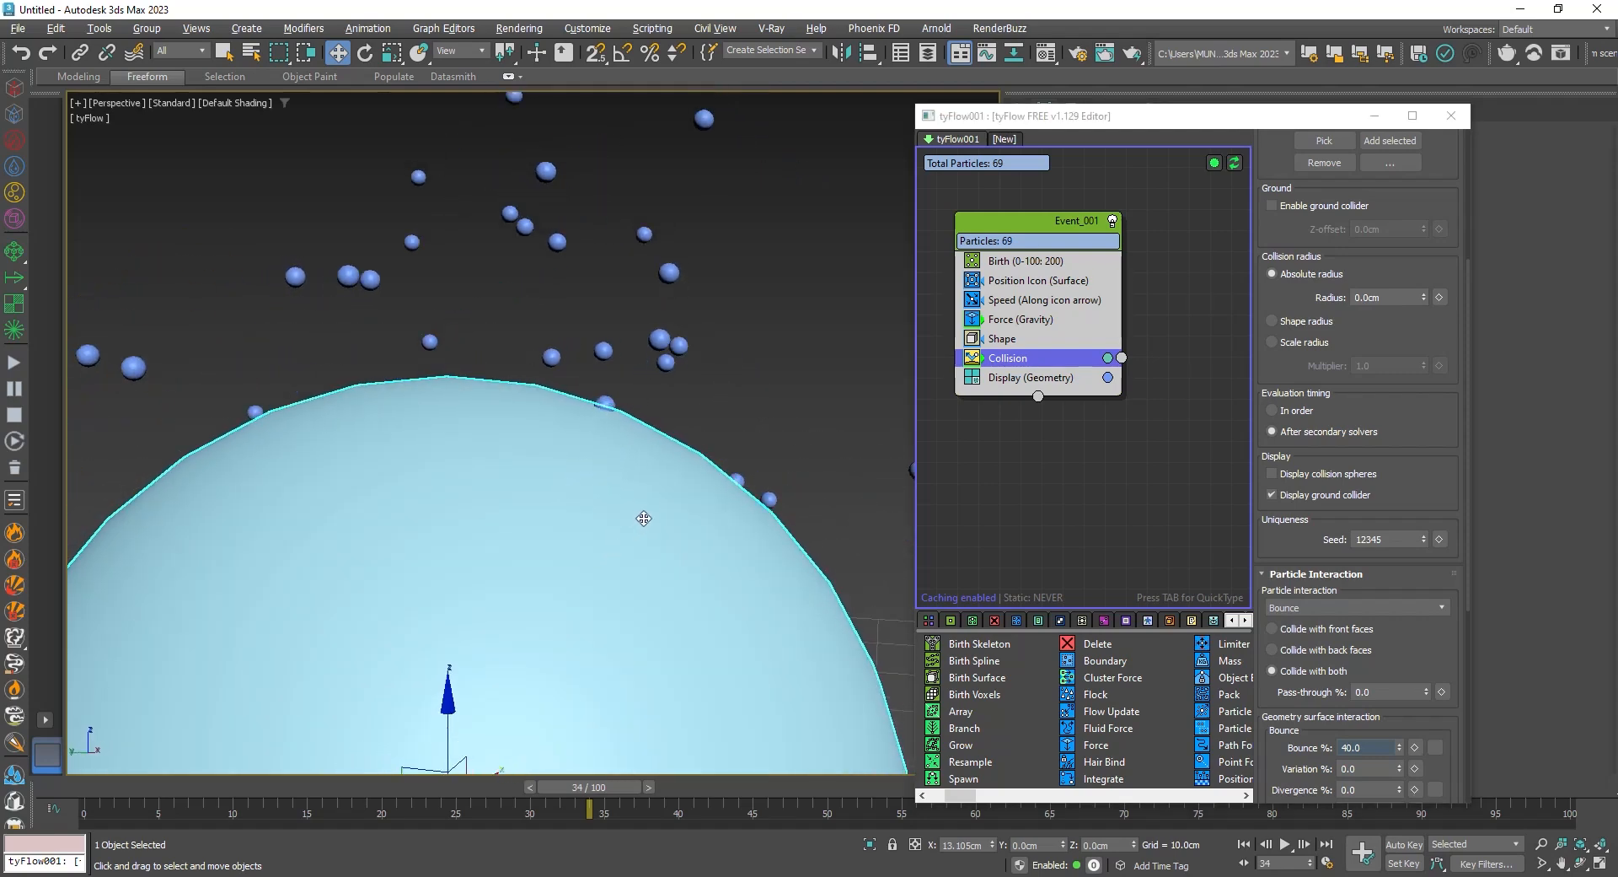
scroll(590, 377, "up", 3)
middle_click_drag(664, 618, 577, 522)
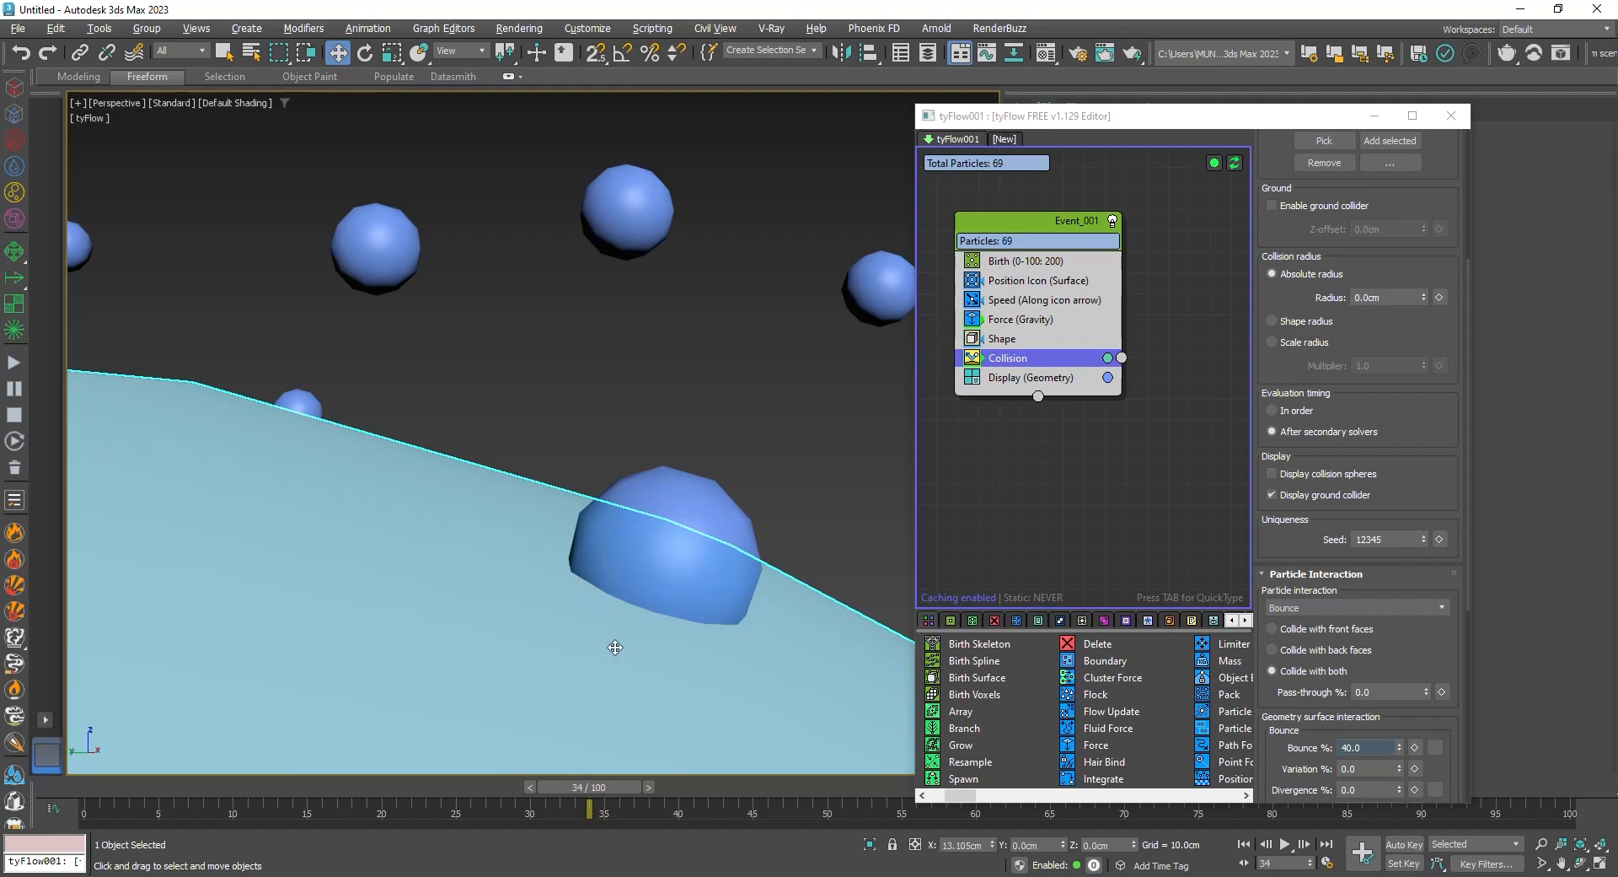
Set the Collision operator's absolute collision radius to 0.5 cm
left_click(1365, 296)
left_click_drag(1409, 245, 1306, 556)
left_click(1366, 548)
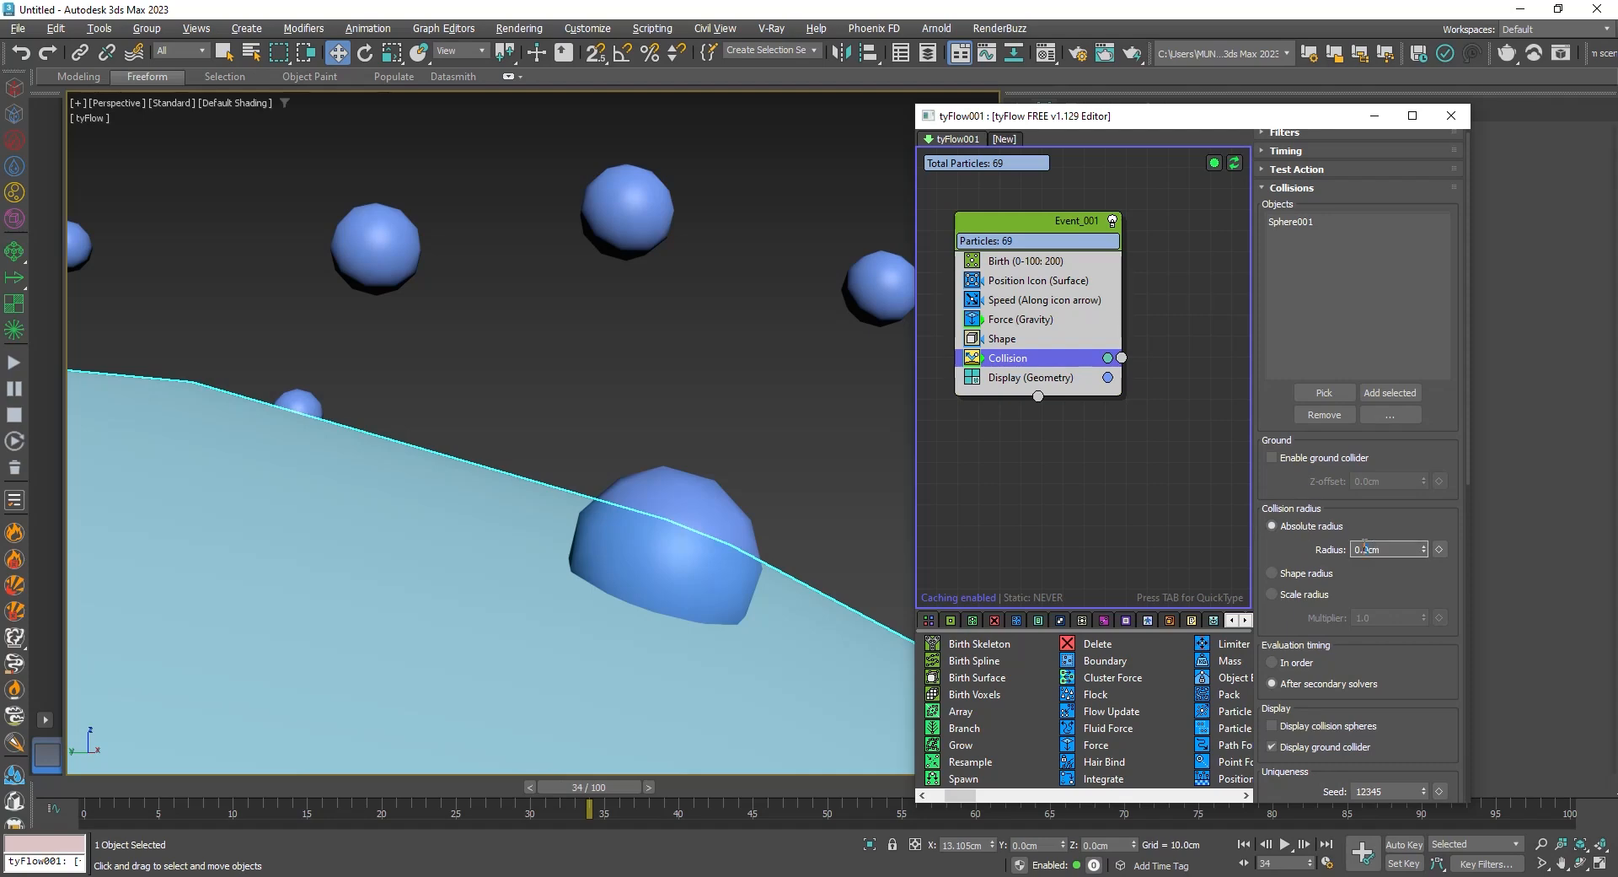
double_click(1371, 549)
left_click(1424, 552)
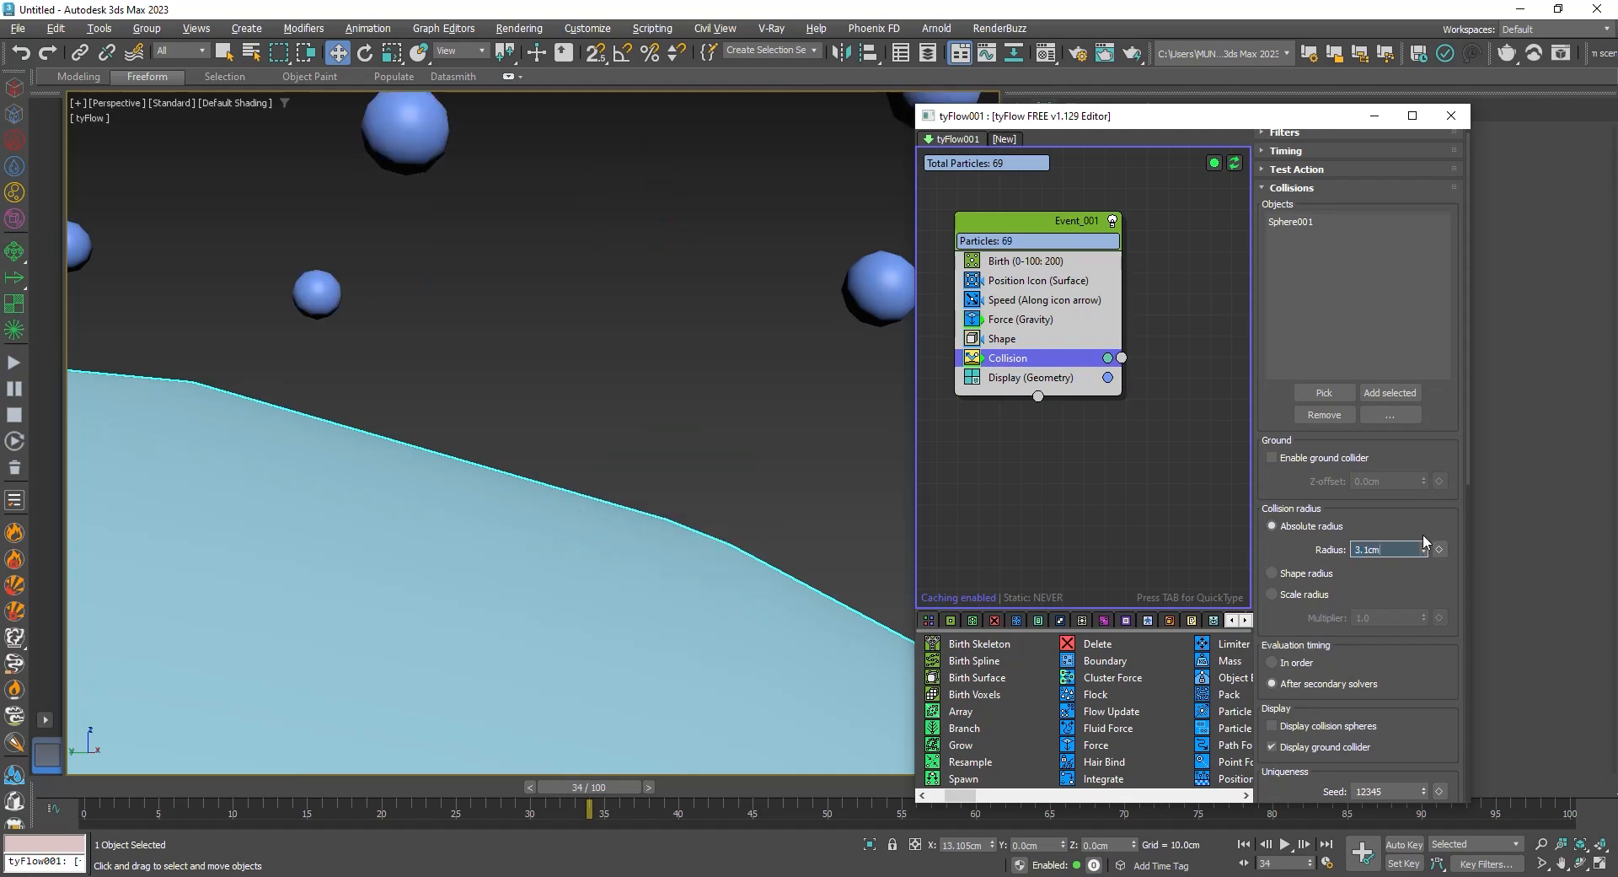
left_click(1424, 548)
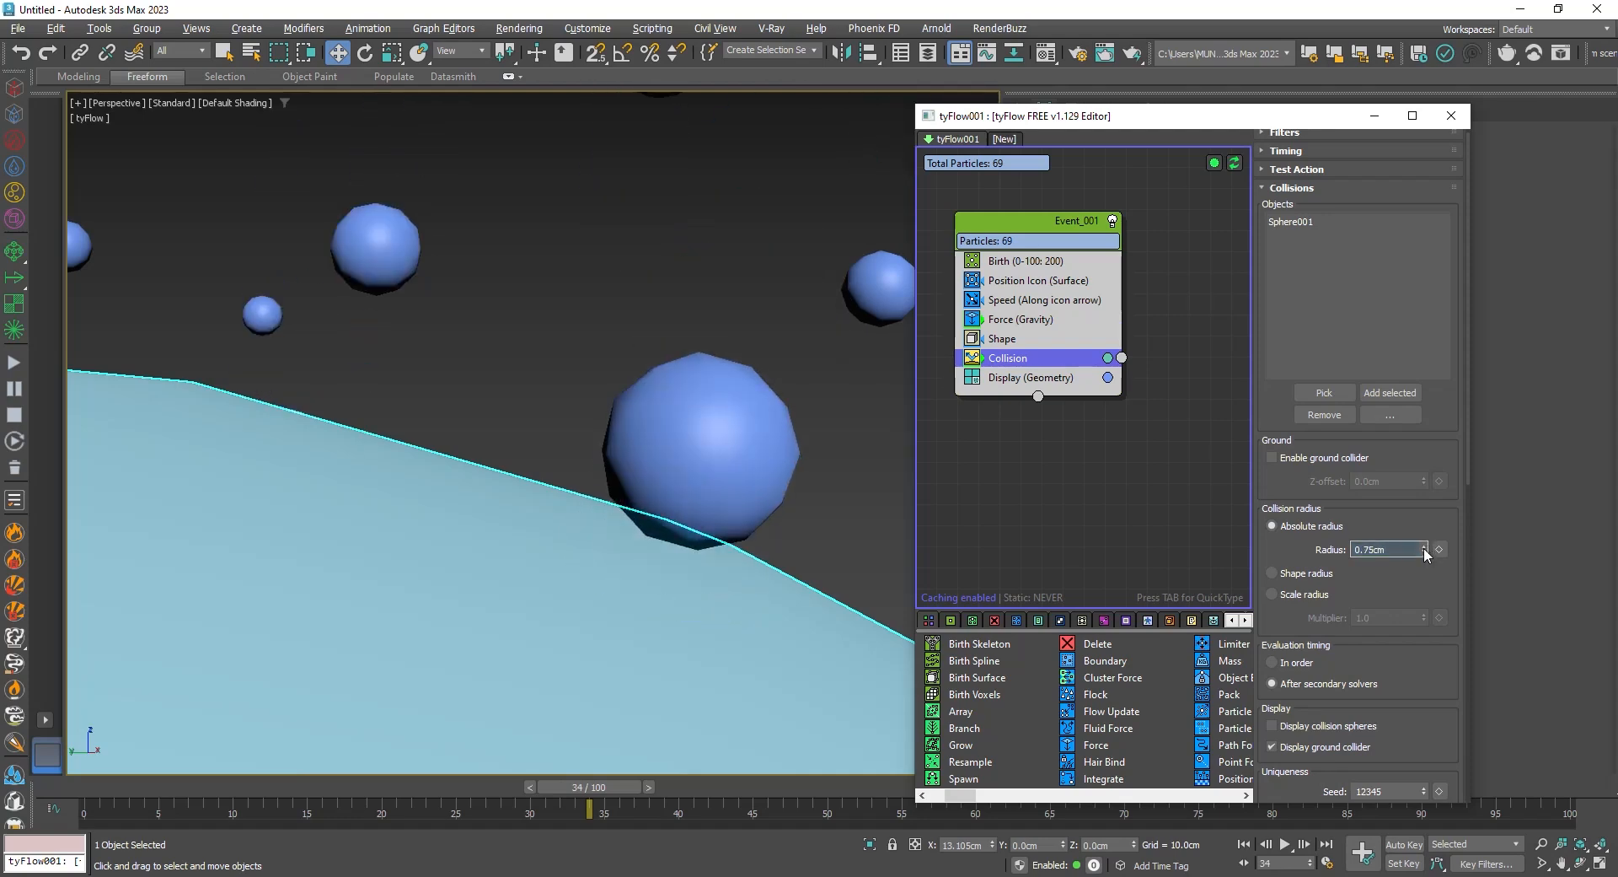
left_click(1423, 551)
left_click(1423, 551)
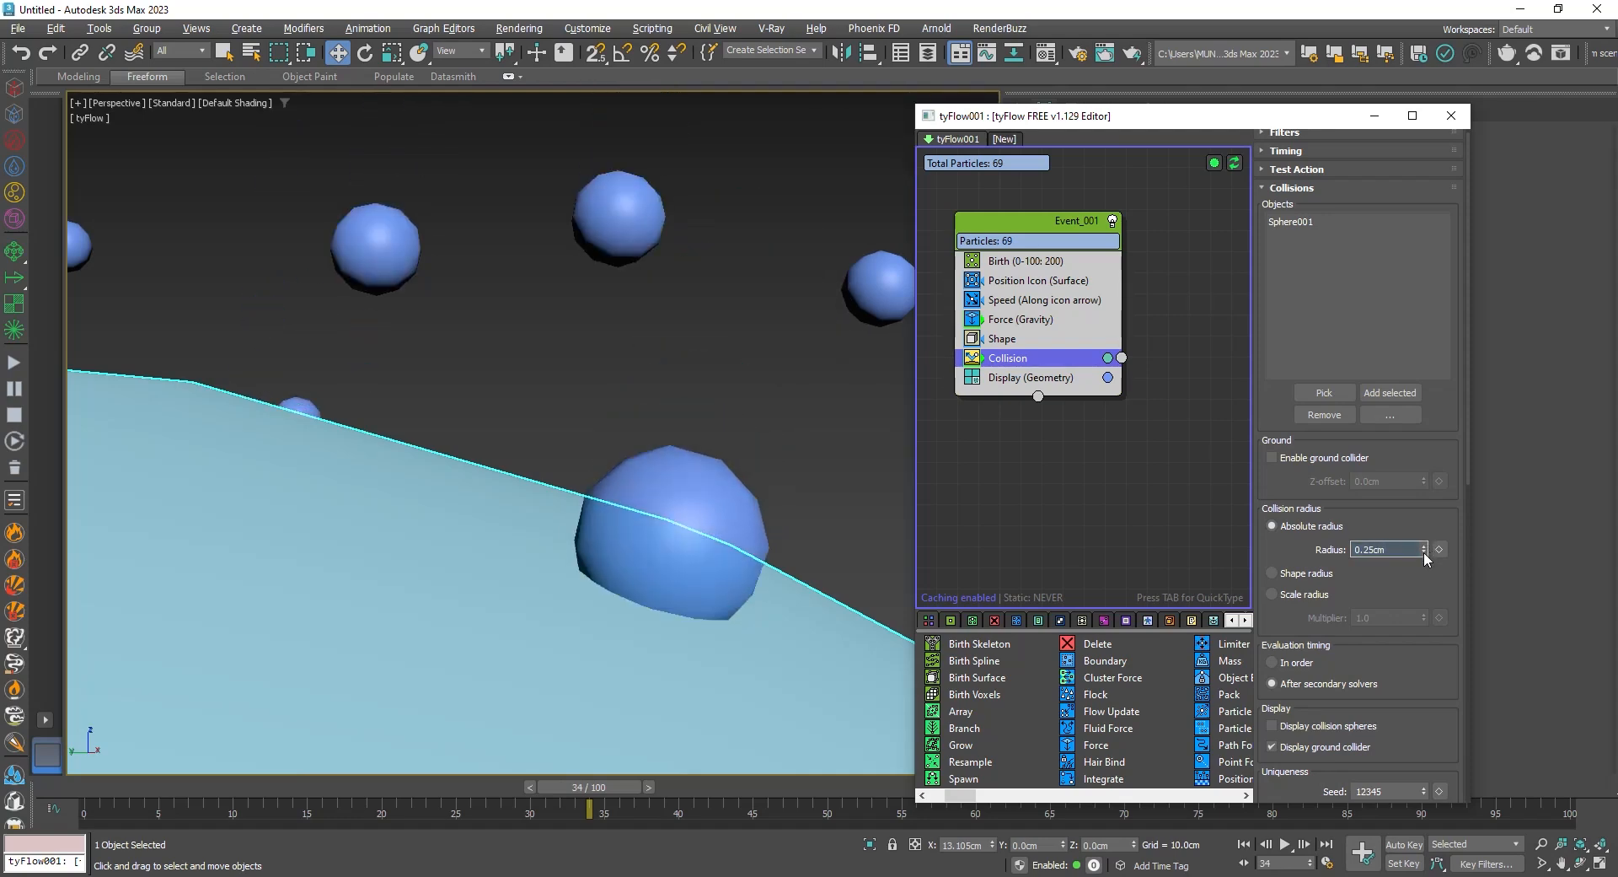
left_click(1424, 546)
Play the simulation from frame 0 and review the particles bouncing off the whole sphere, then return to frame 27
scroll(661, 606, "down", 6)
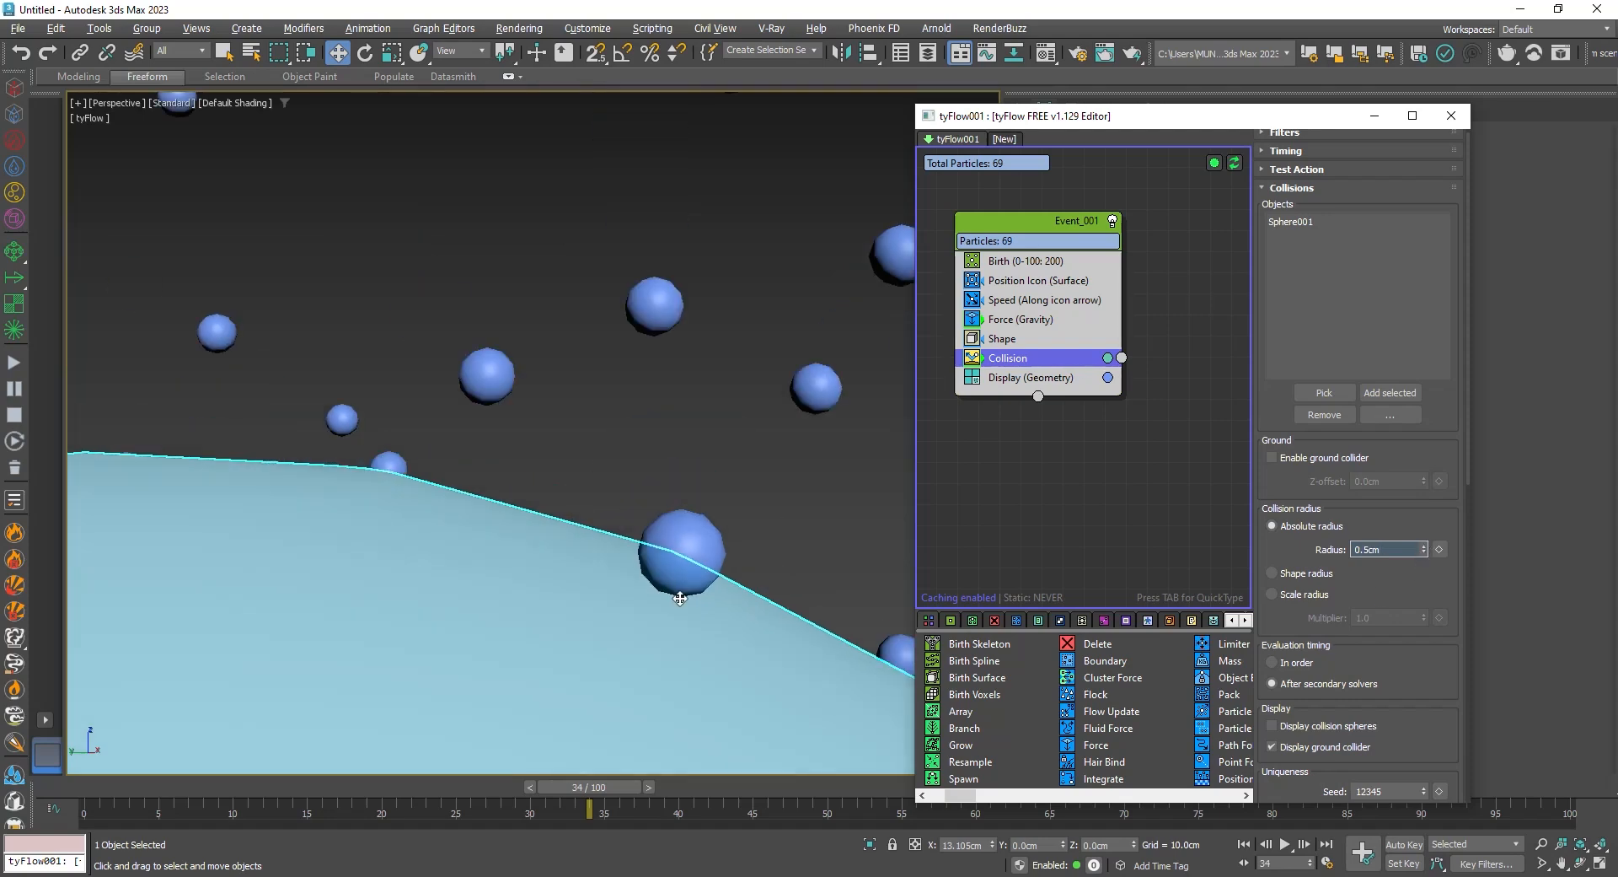
scroll(642, 530, "down", 4)
middle_click_drag(642, 530, 560, 498)
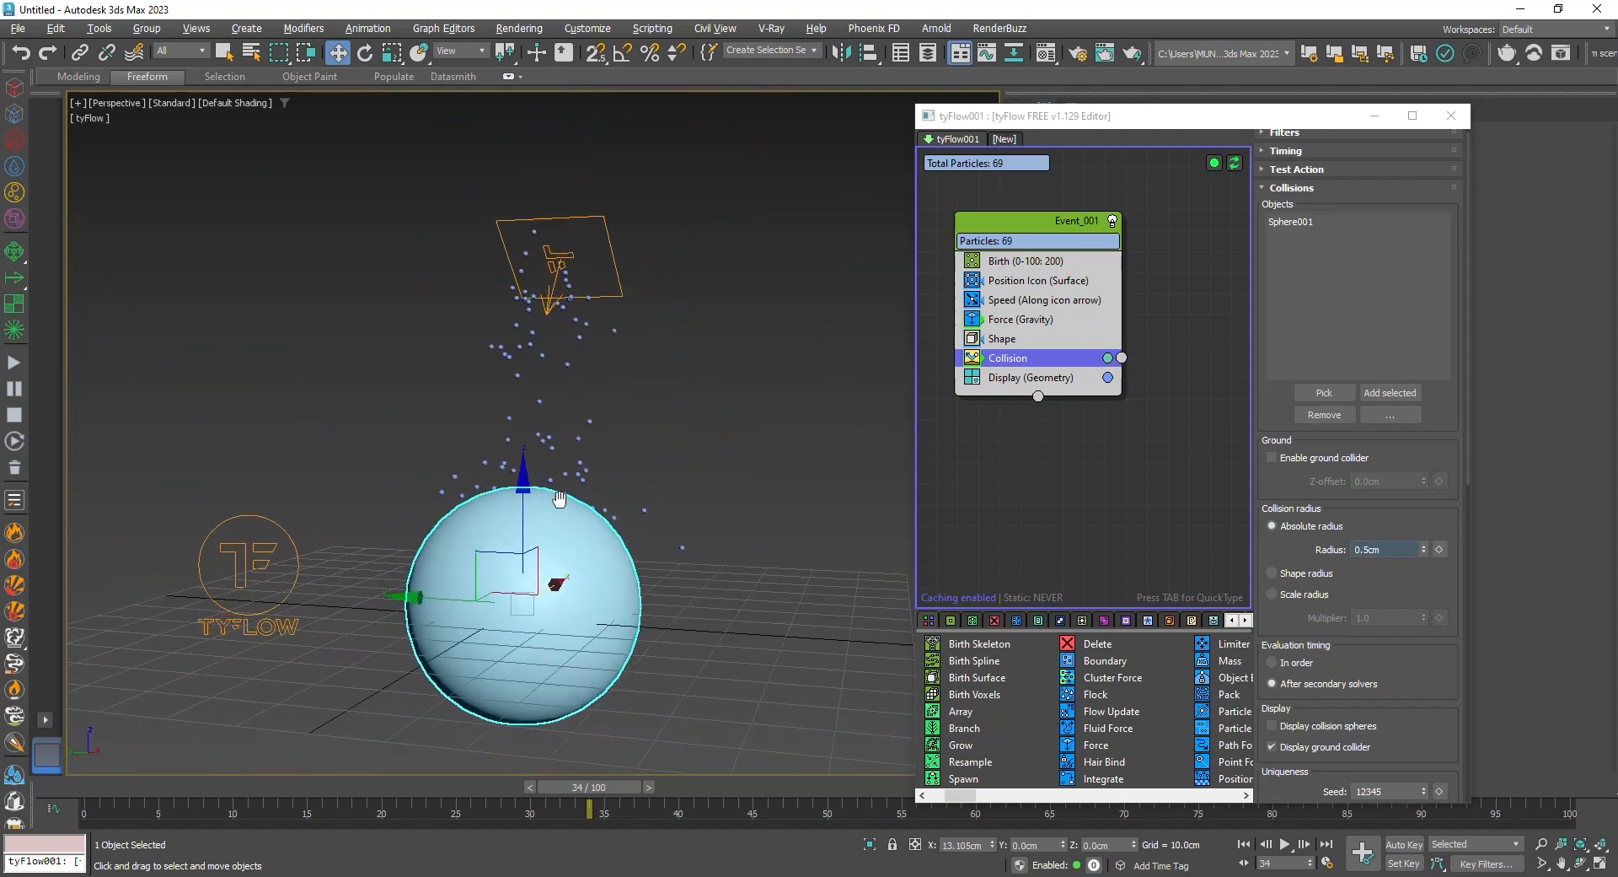
left_click_drag(279, 822, 84, 822)
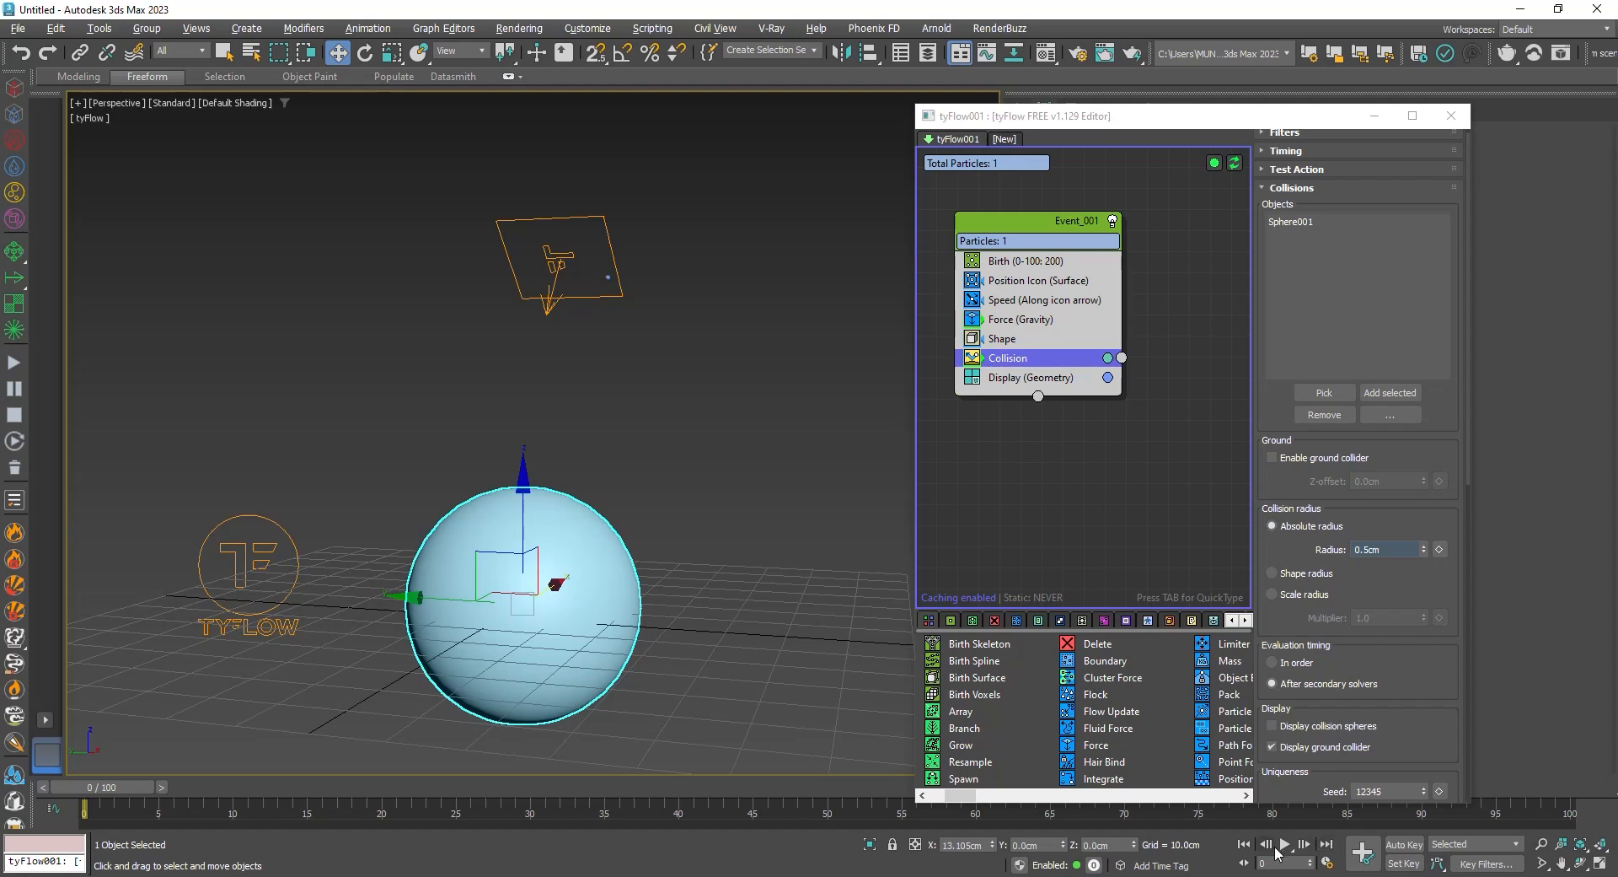
left_click(1285, 850)
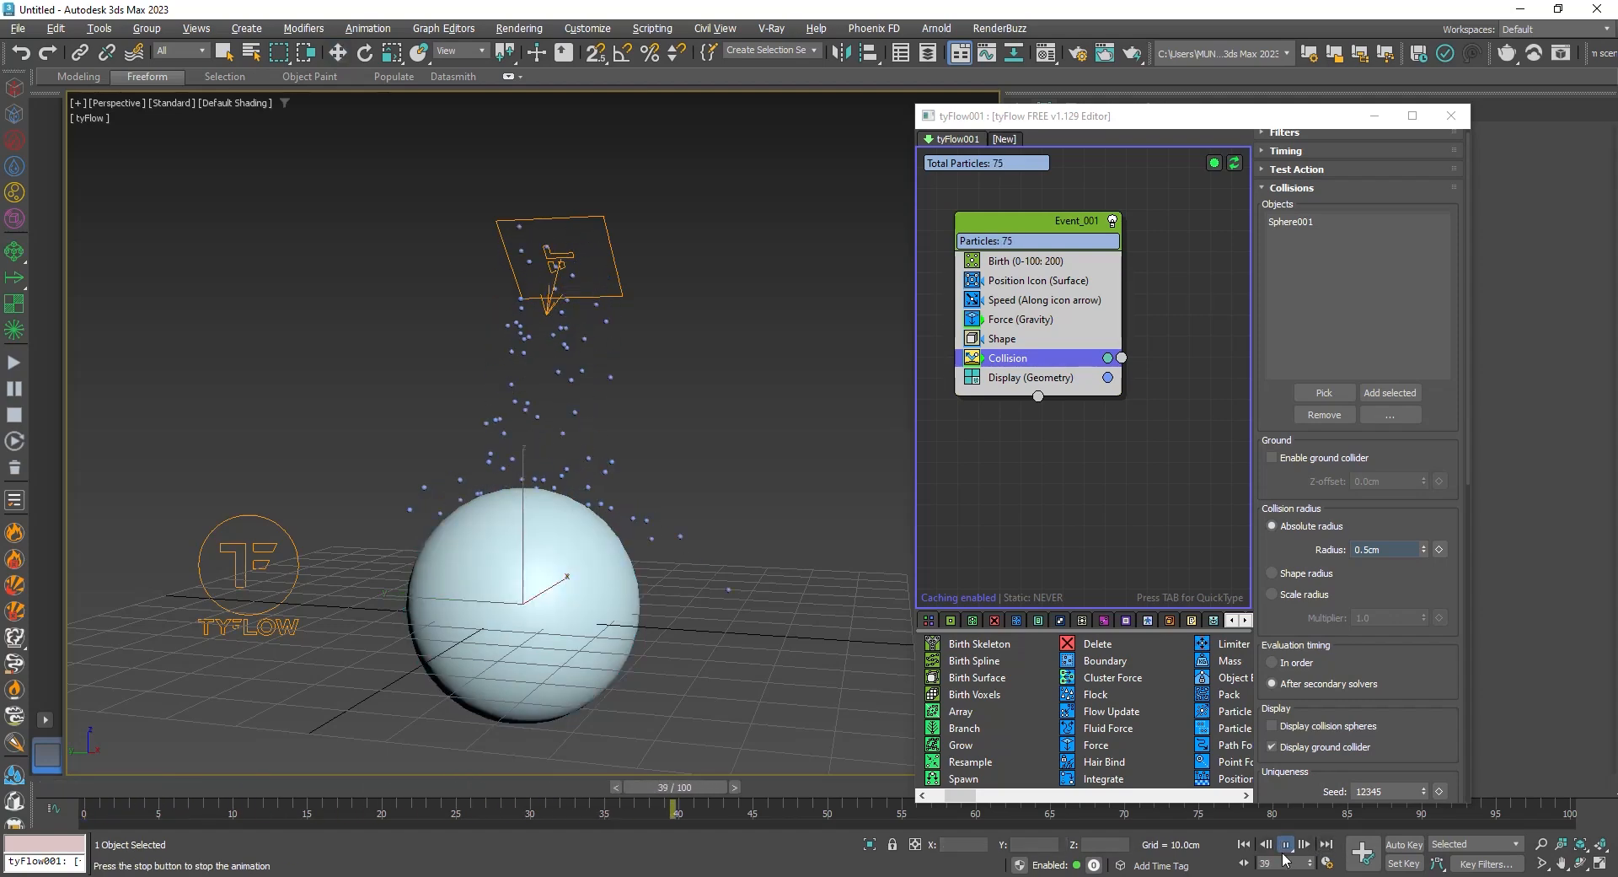
left_click(1285, 846)
left_click_drag(1179, 119, 1211, 75)
left_click_drag(1079, 796, 539, 786)
Add a Time Test operator after Collision, send its output to a new event with a Geometry display, and preview at frame 40
left_click(1058, 333)
key("Tab")
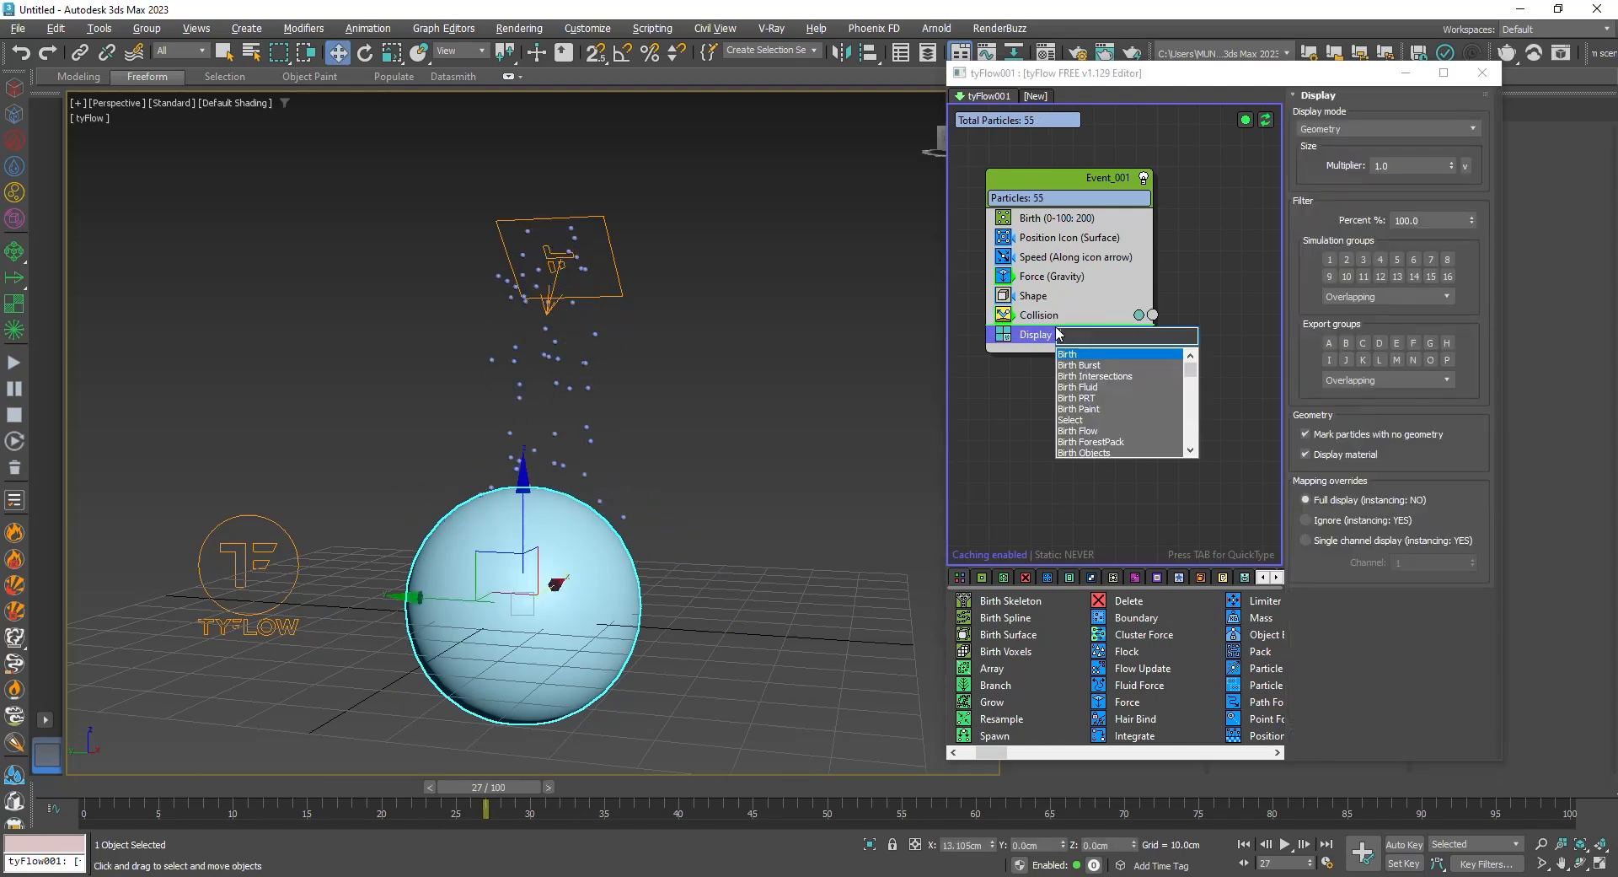
type("tim")
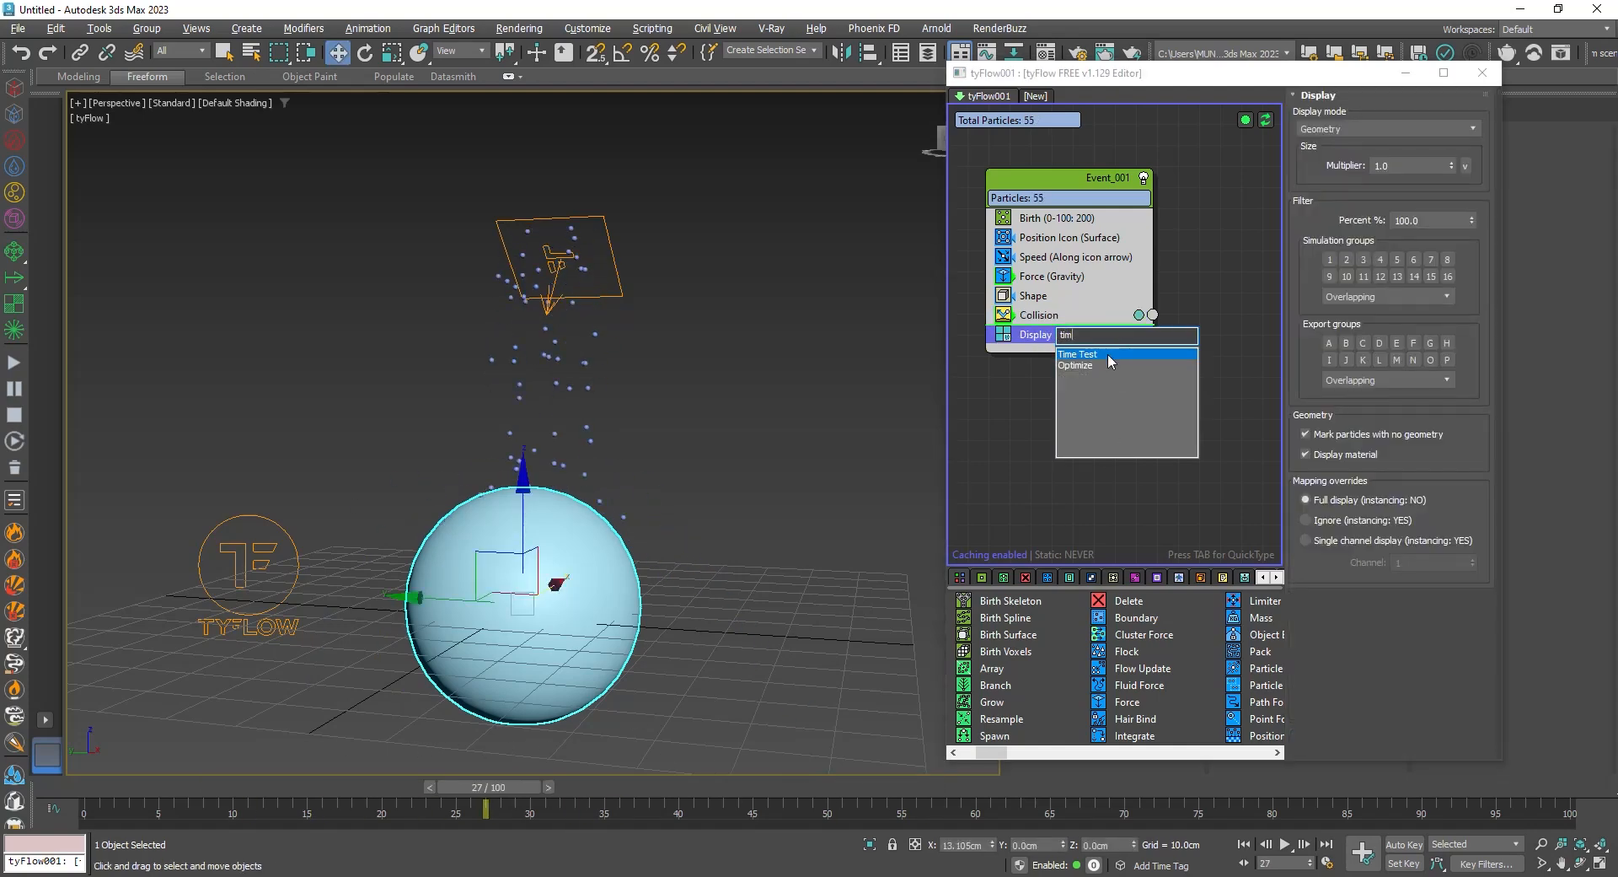
left_click(1109, 354)
left_click_drag(1152, 334, 1099, 482)
left_click(1237, 413)
left_click(1100, 487)
middle_click_drag(741, 489, 672, 477, "alt")
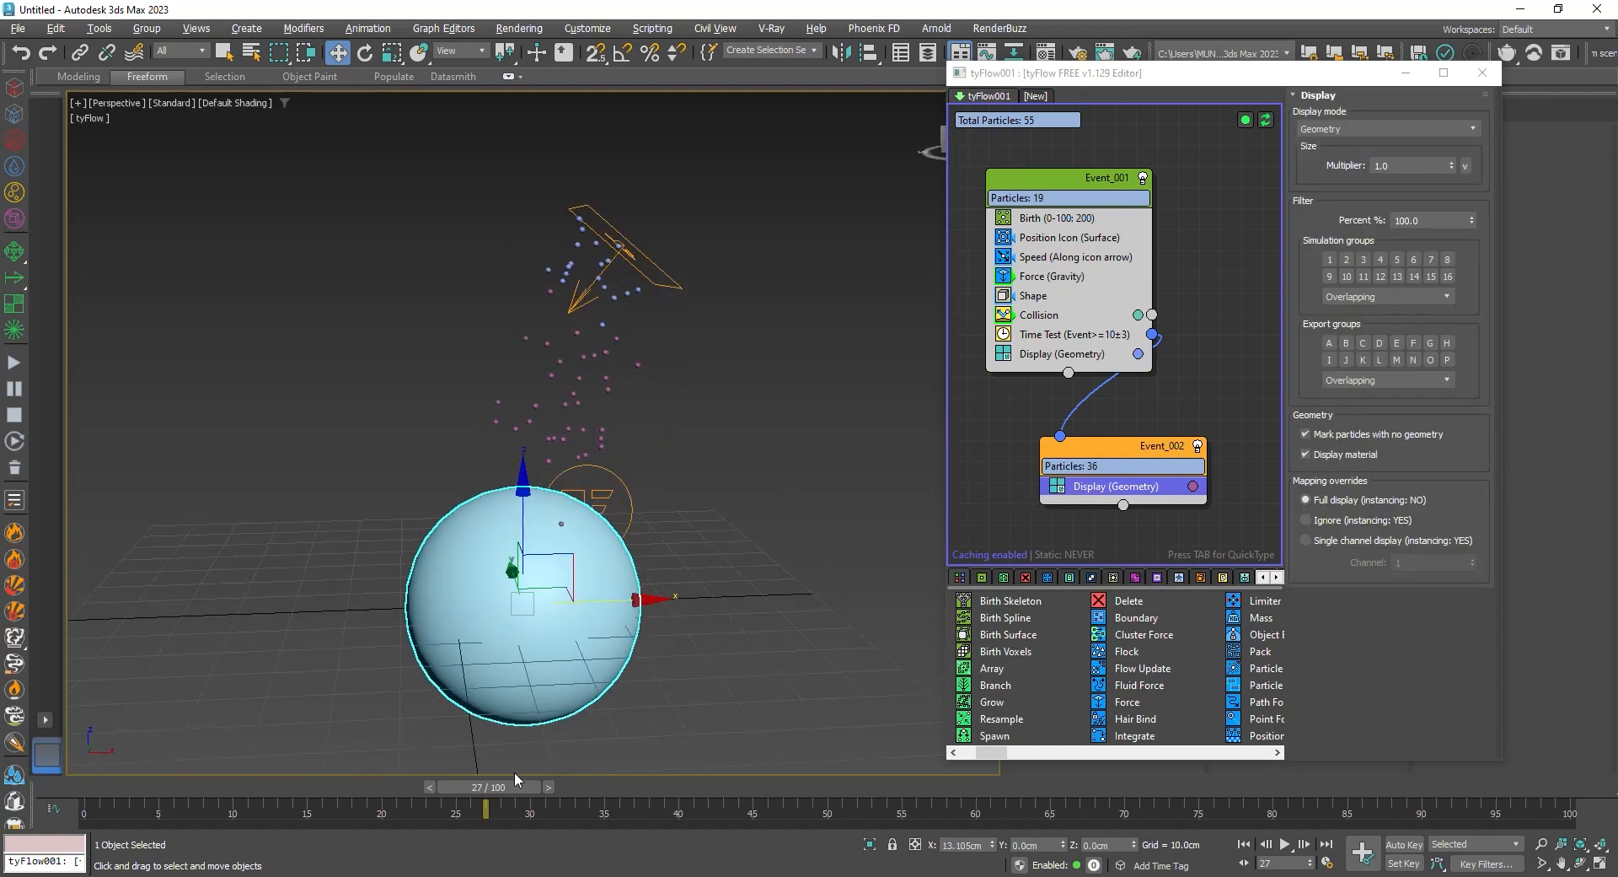
left_click_drag(470, 788, 674, 788)
key("w")
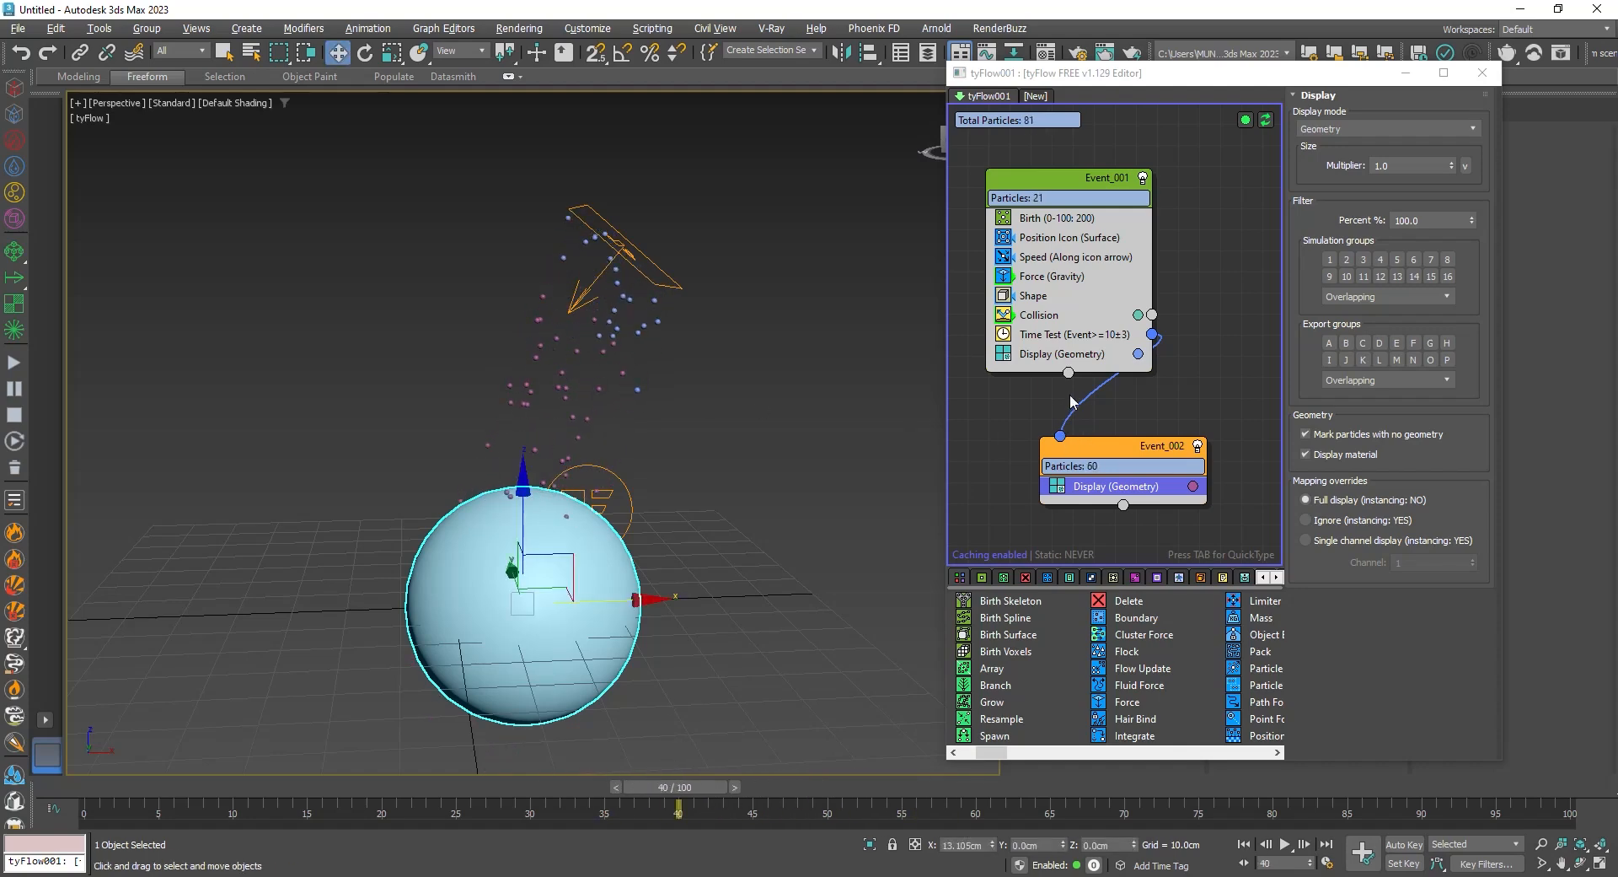
Try Time Test values of 50, 30 and 45, previewing the particle transfer up to frame 82
left_click(1087, 337)
left_click(1420, 249)
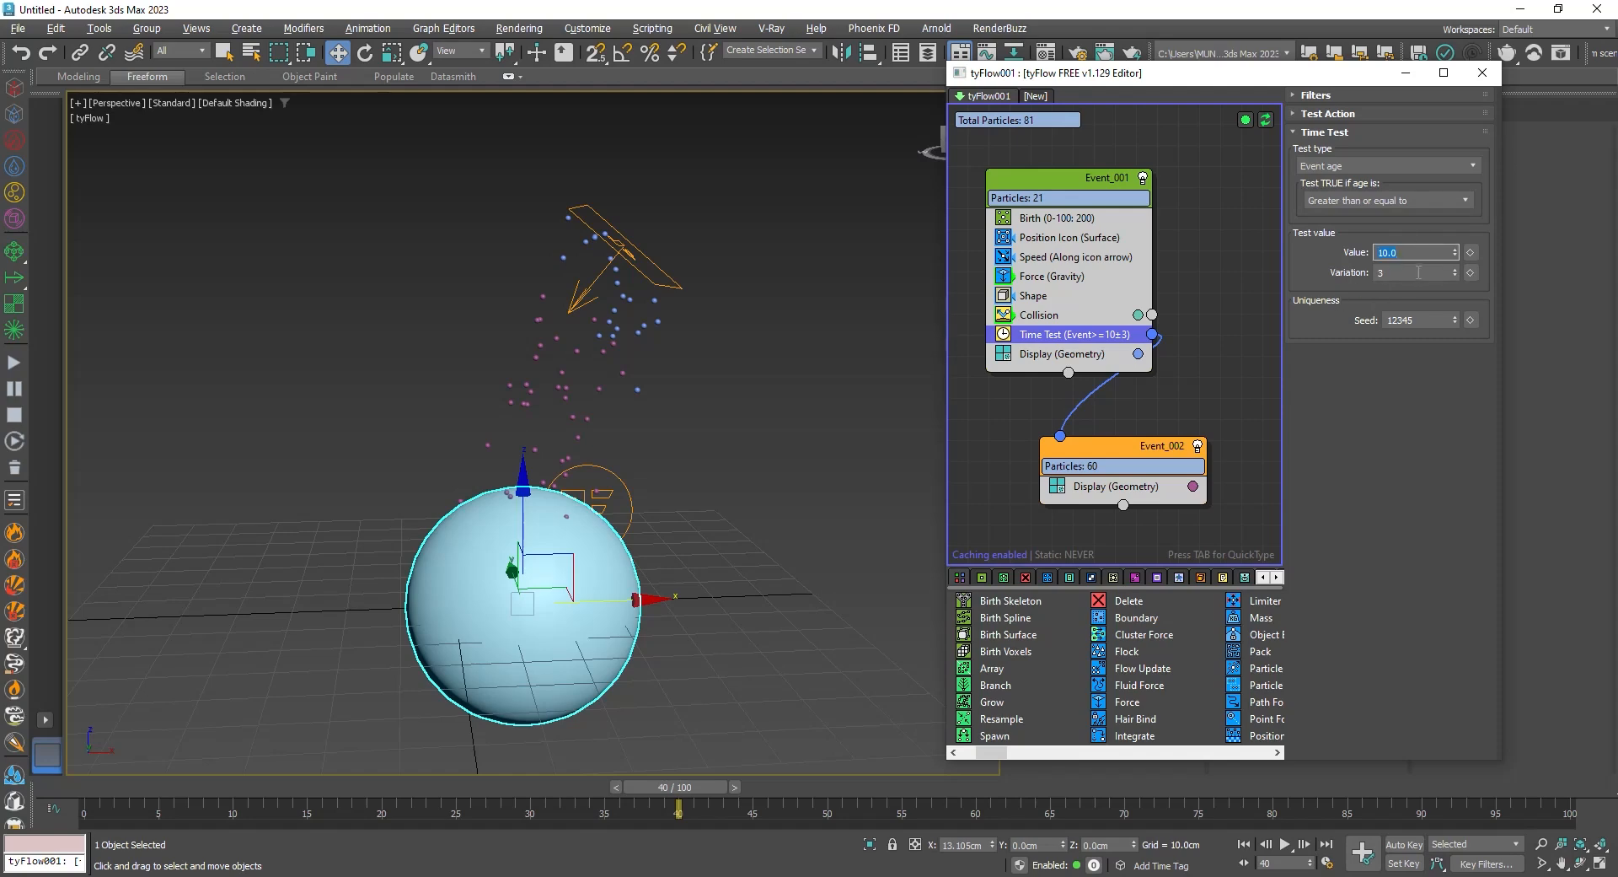
type("50")
key("Return")
left_click_drag(698, 790, 676, 787)
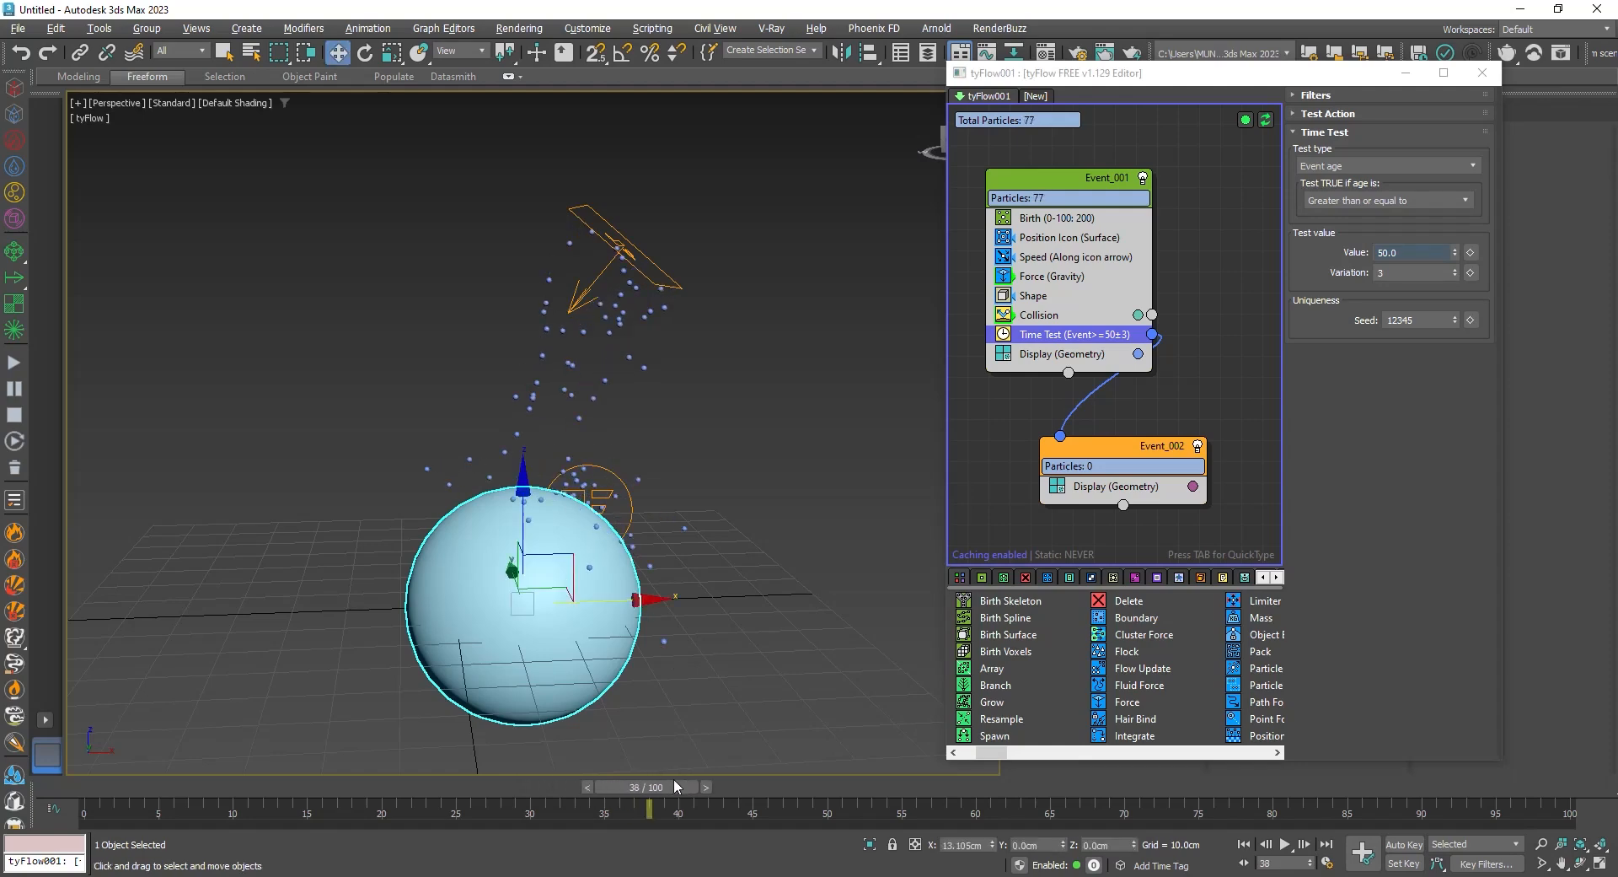
left_click(1405, 253)
type("30")
key("Return")
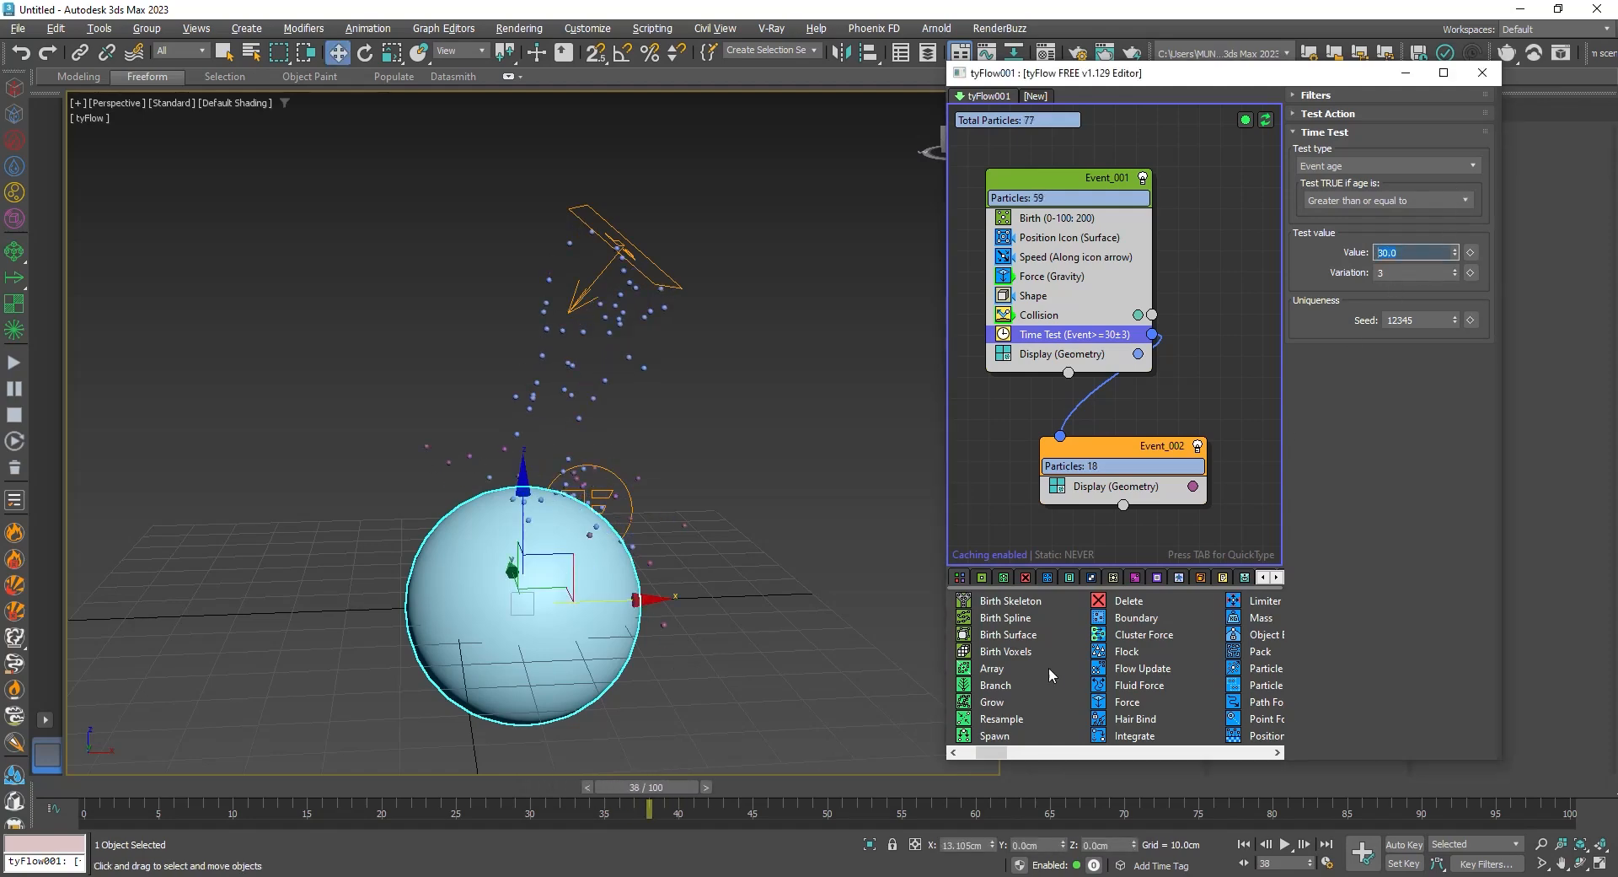
type("45")
key("Return")
left_click_drag(640, 786, 1303, 808)
key("w")
Set the Time Test value to 48 and preview the particles at frame 55
left_click(1400, 252)
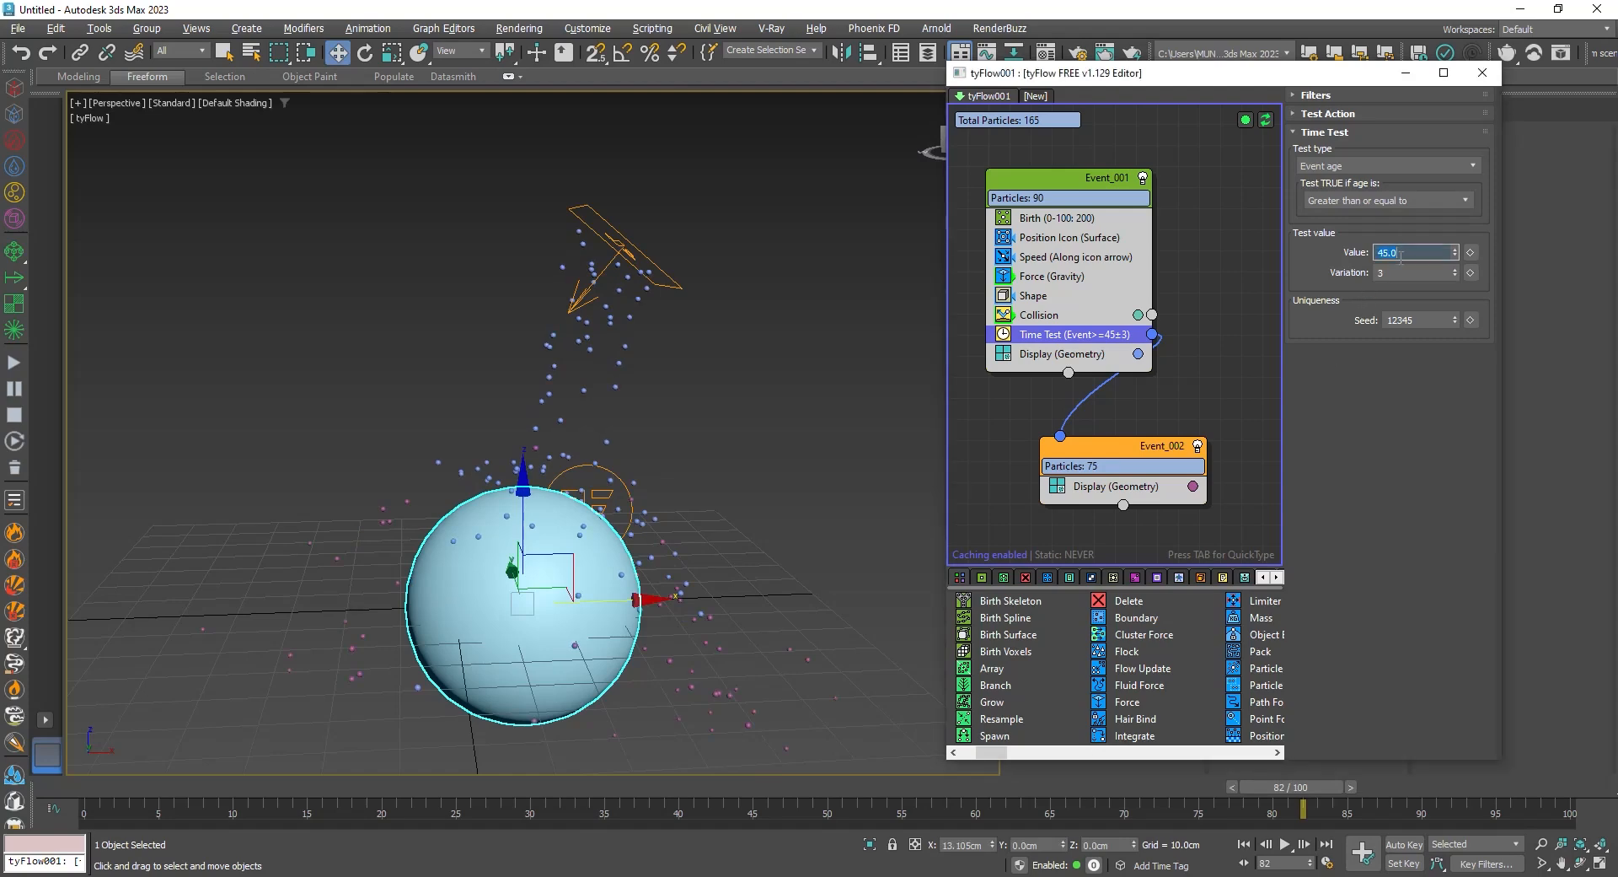
key("Return")
left_click_drag(1257, 786, 868, 787)
Add a Delete operator above Display in the second event and preview the simulation at frame 67
left_click(1106, 486)
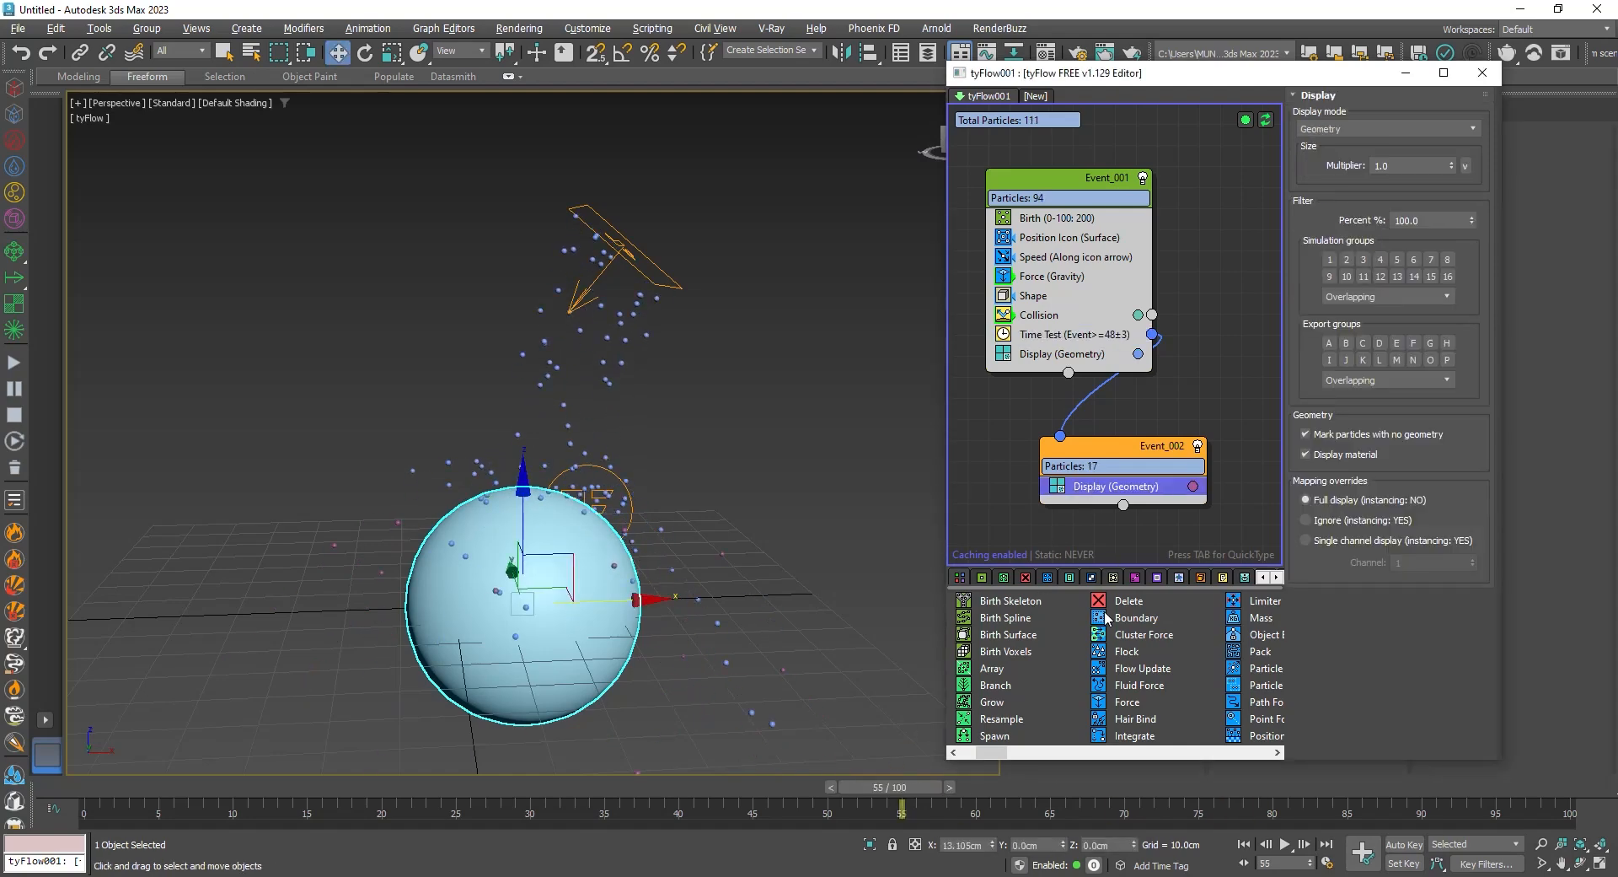
left_click_drag(1105, 601, 1101, 557)
left_click_drag(1100, 476, 1100, 477)
left_click_drag(900, 787, 1072, 791)
key("w")
Set the Time Test variation to 5 and preview the particles at frame 47
left_click(1075, 333)
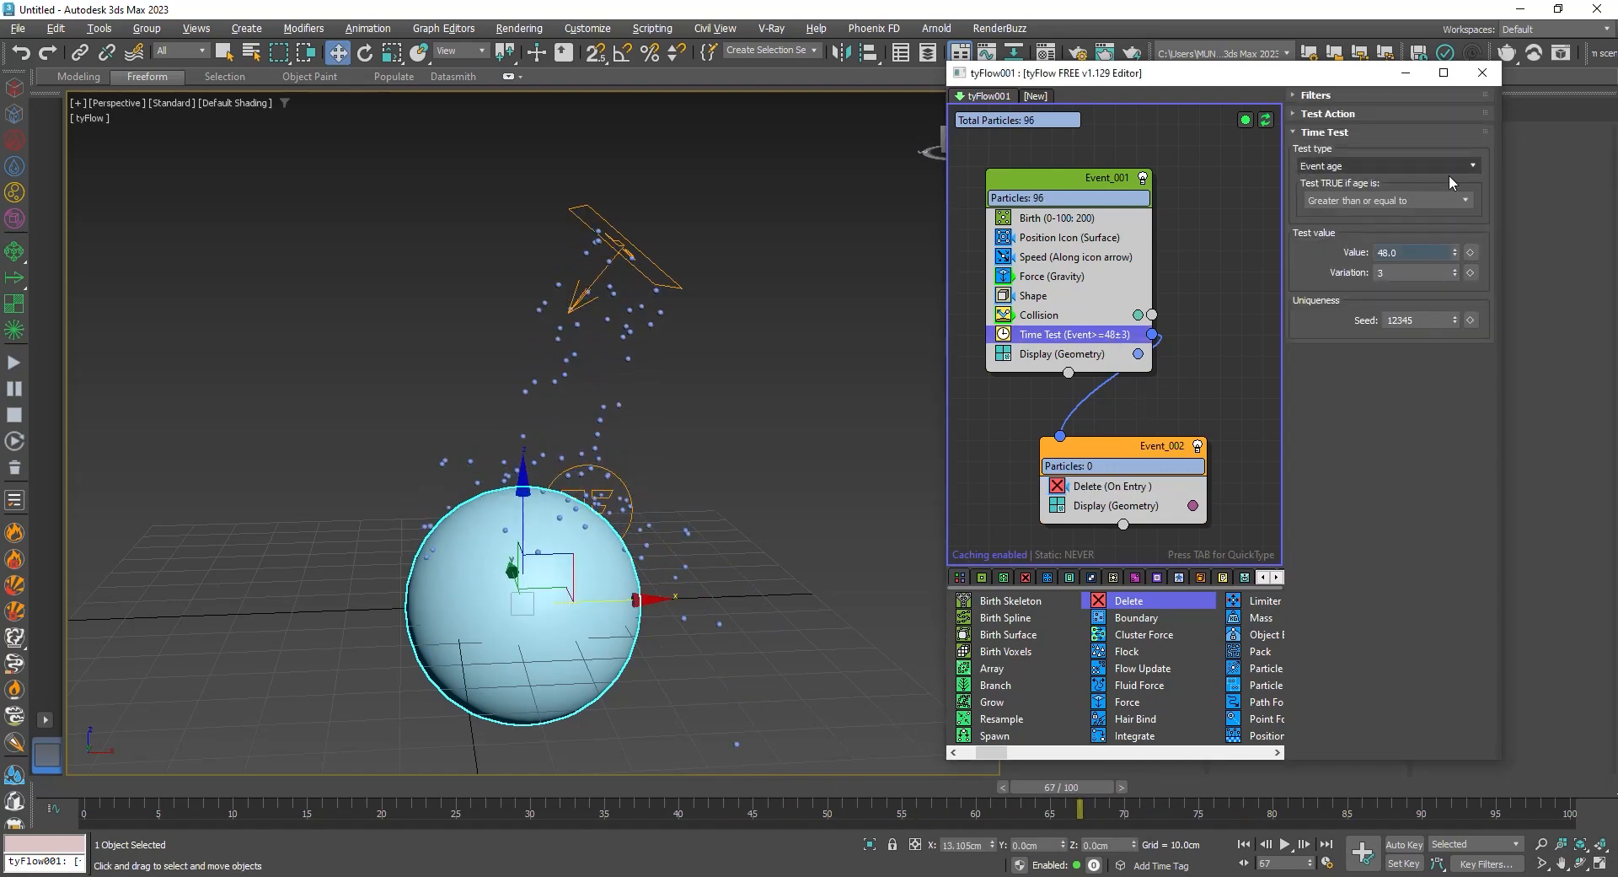
left_click(1413, 274)
type("5")
key("Return")
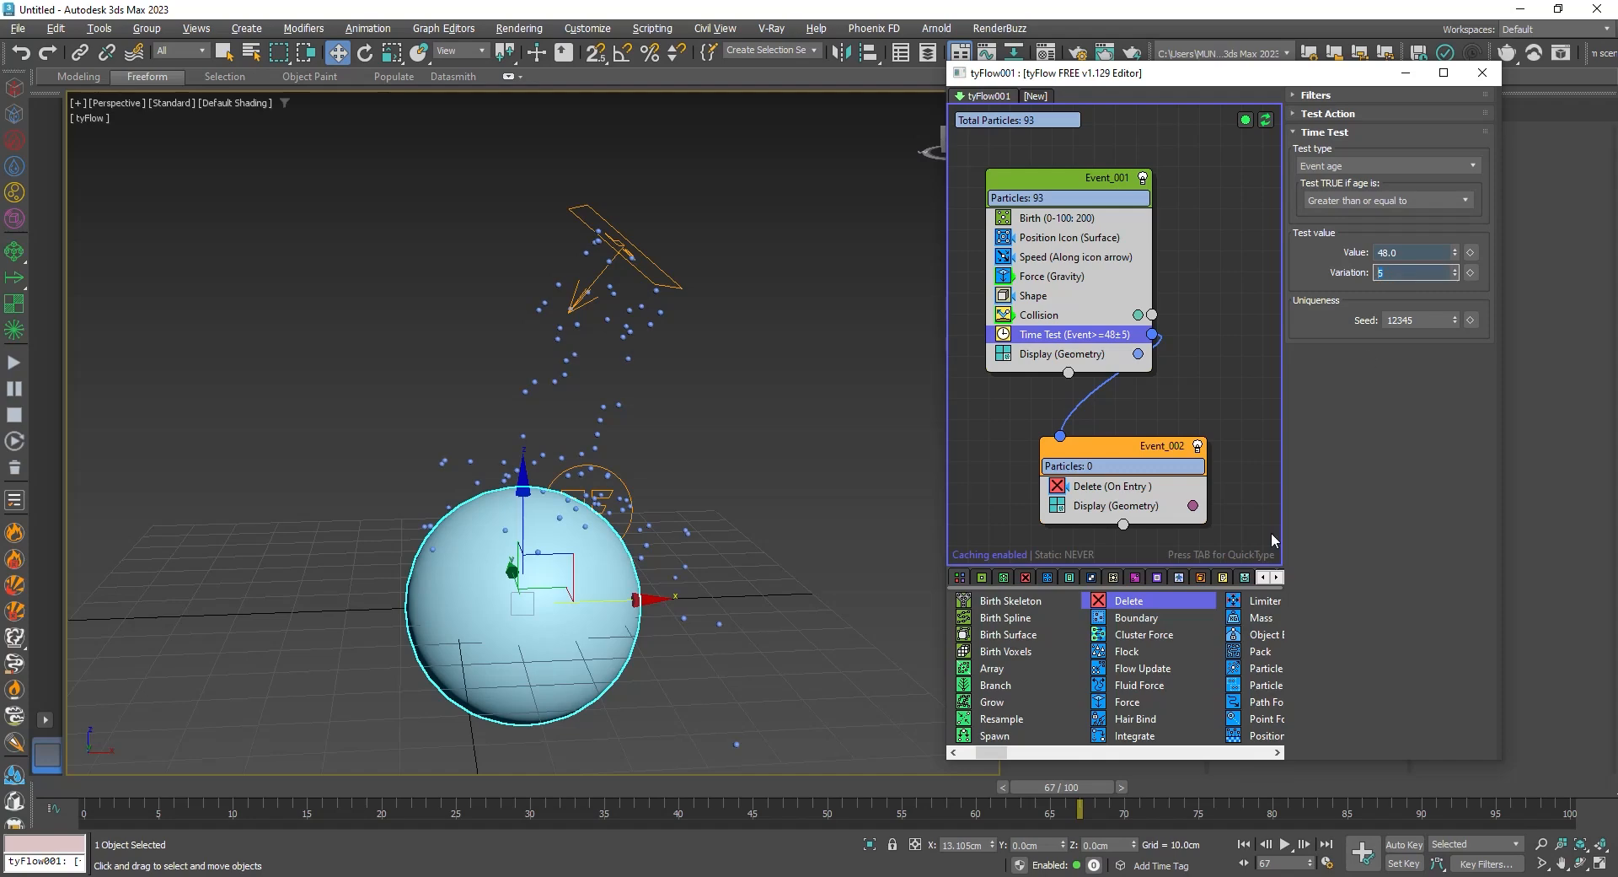
left_click_drag(660, 796, 782, 788)
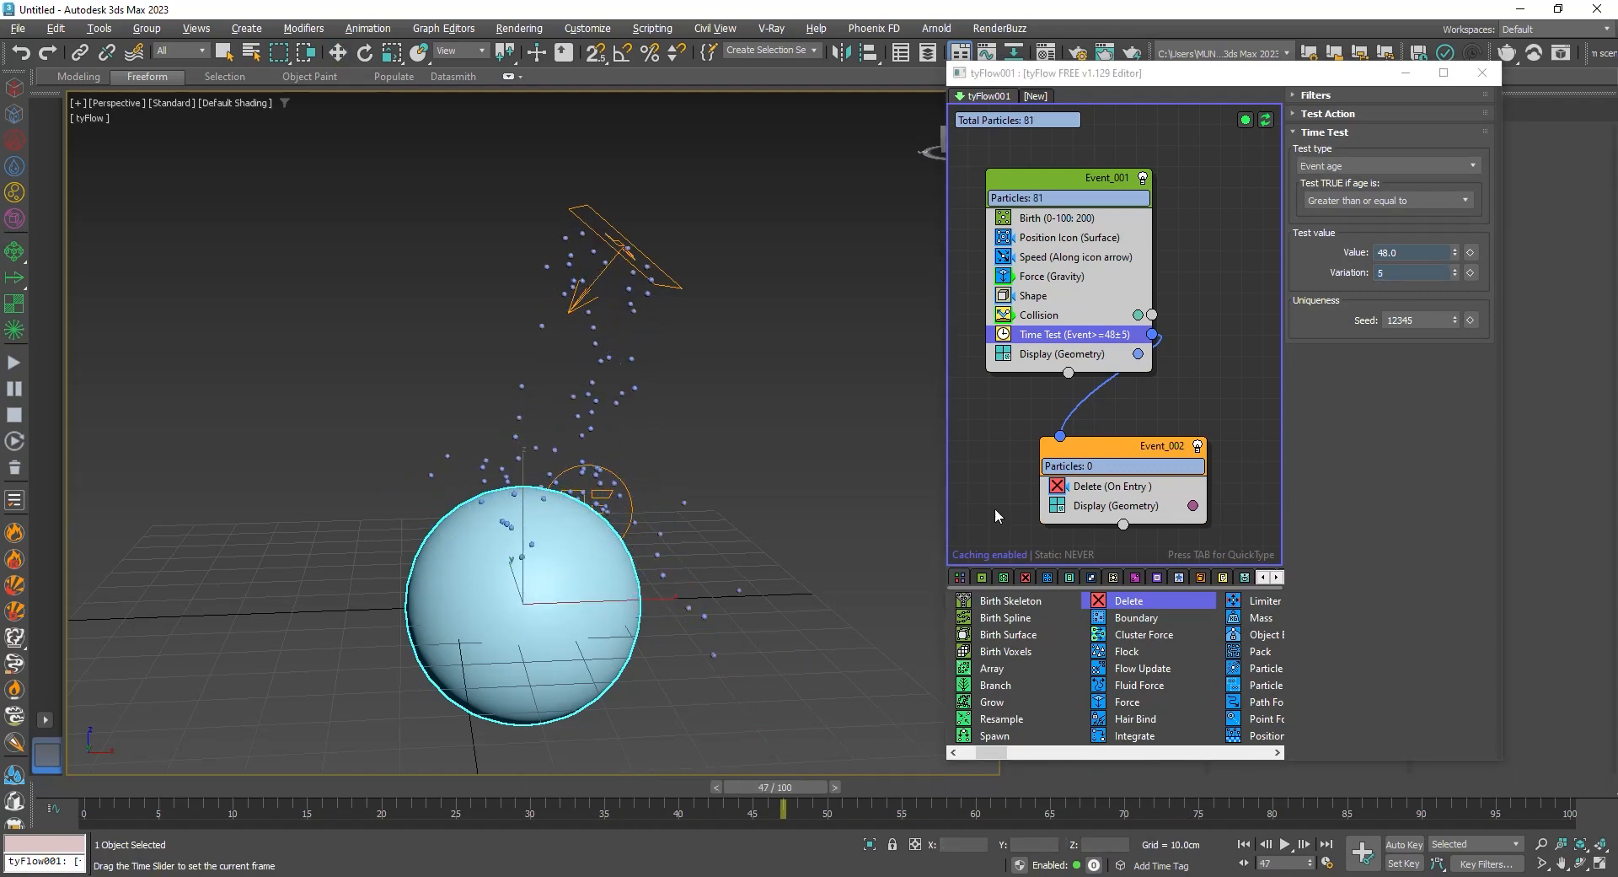
Enable size scaling in the Shape operator and set the scale to 70%
left_click(1033, 295)
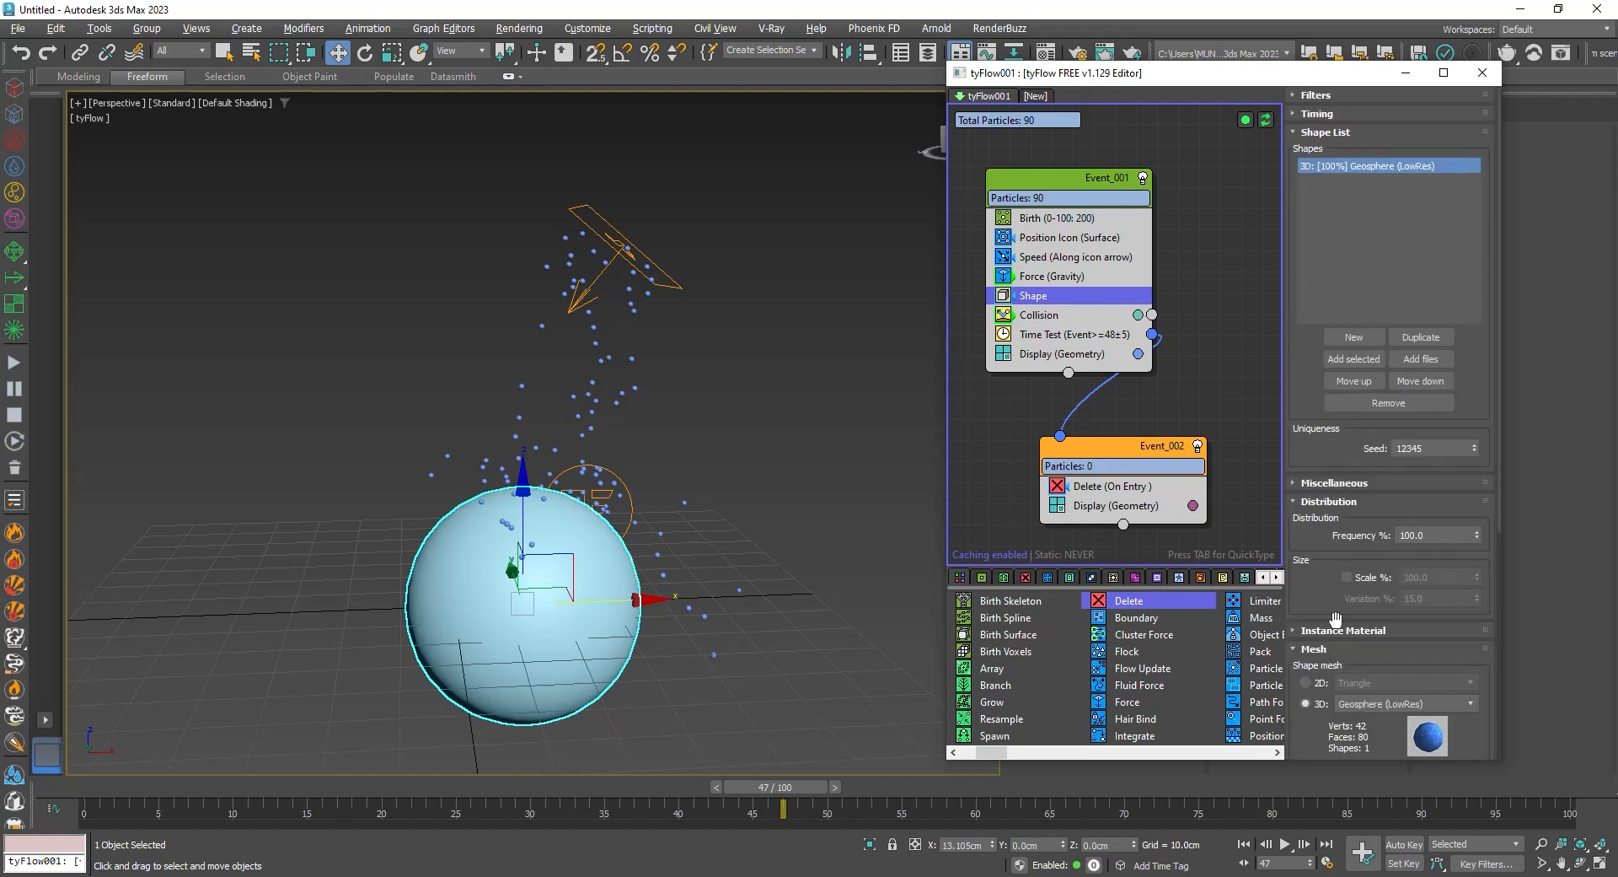
left_click(1340, 576)
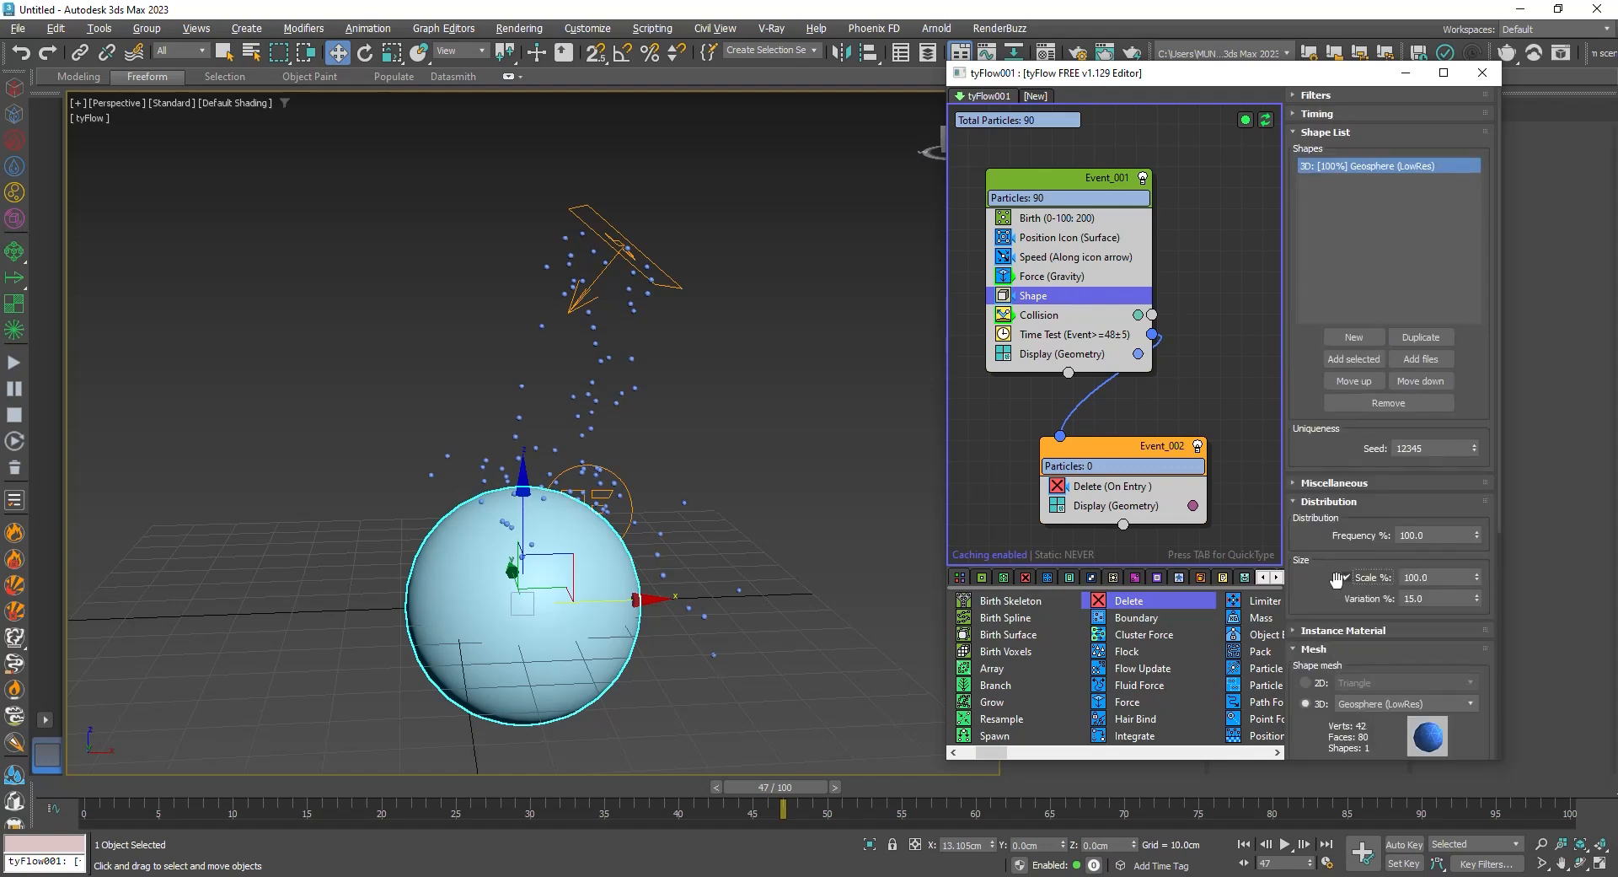
left_click(1442, 578)
type("70")
key("Return")
scroll(1442, 580, "down", 2)
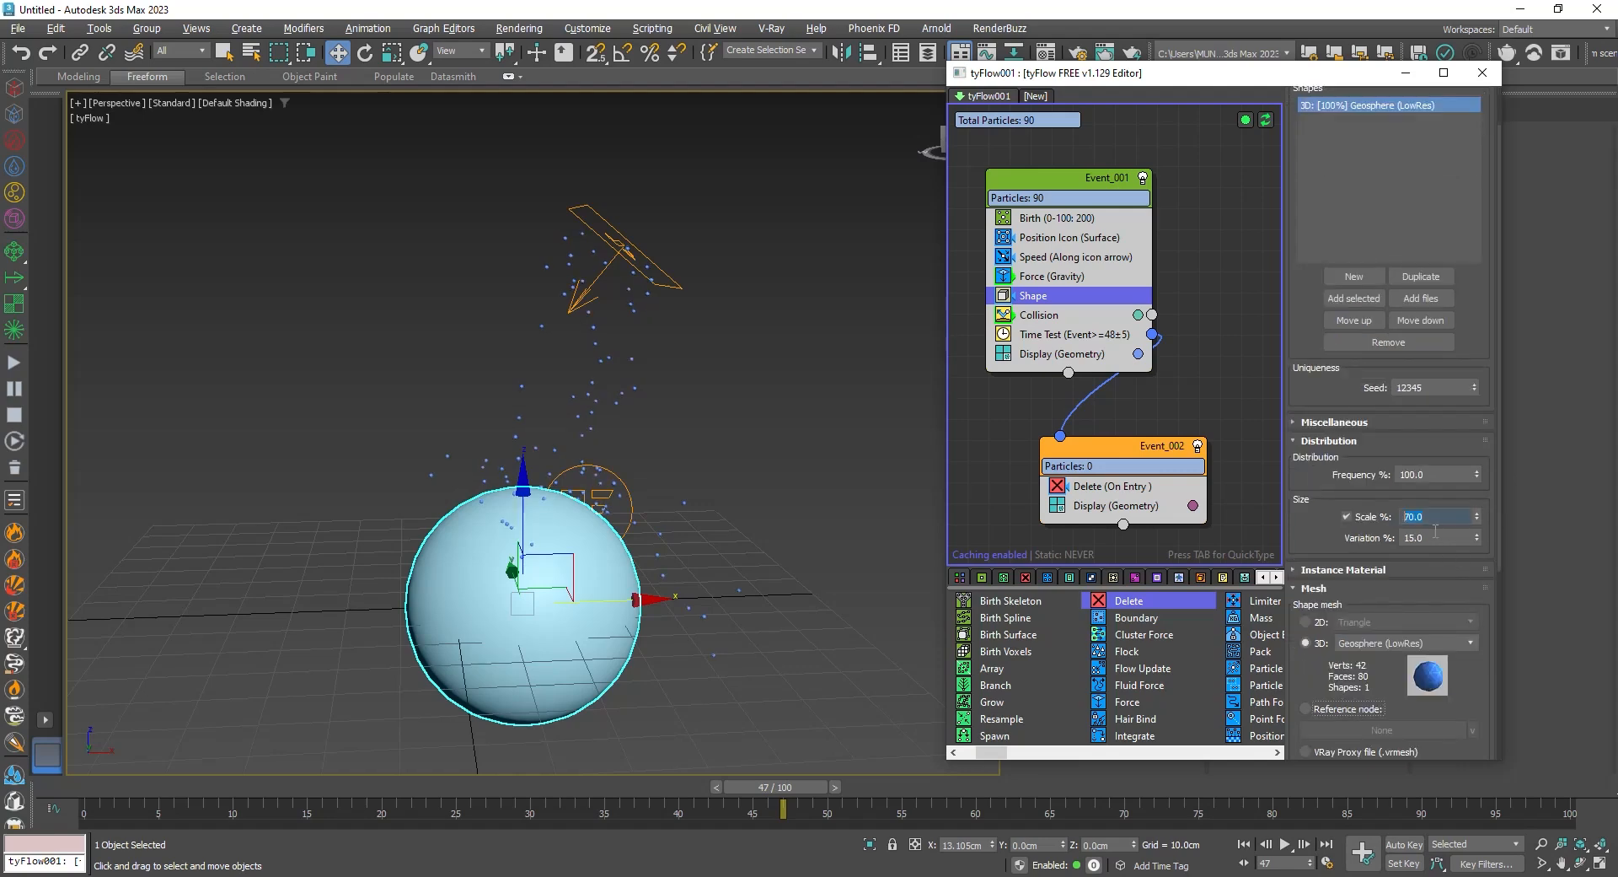
Set the Birth operator's total amount to 2000 particles and close the tyFlow editor
left_click(1067, 219)
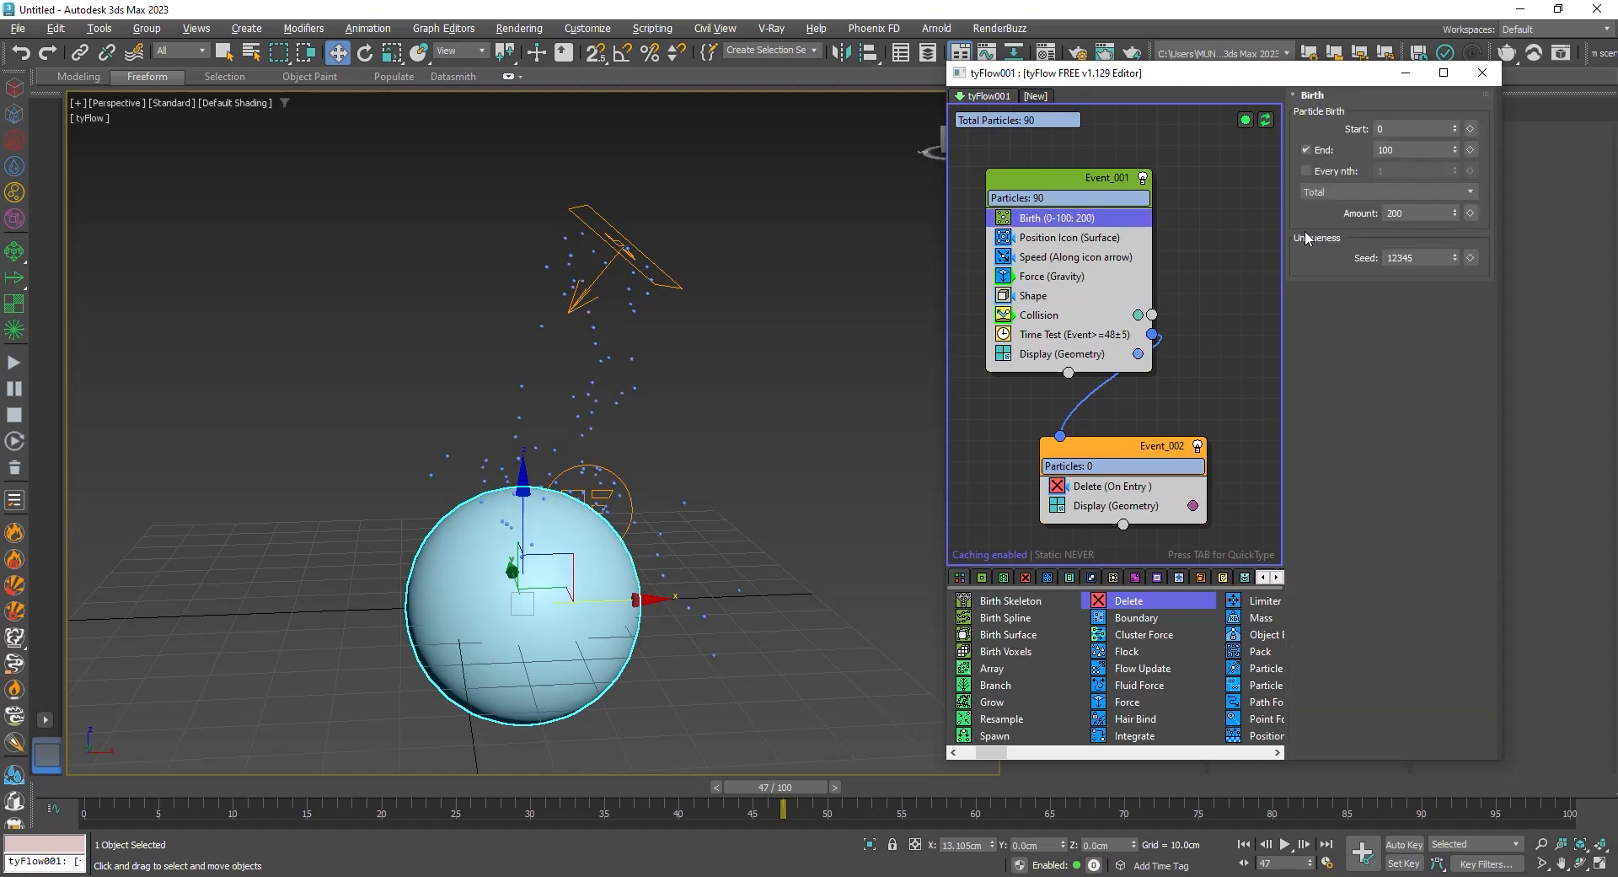
left_click(1392, 214)
type("0")
key("Return")
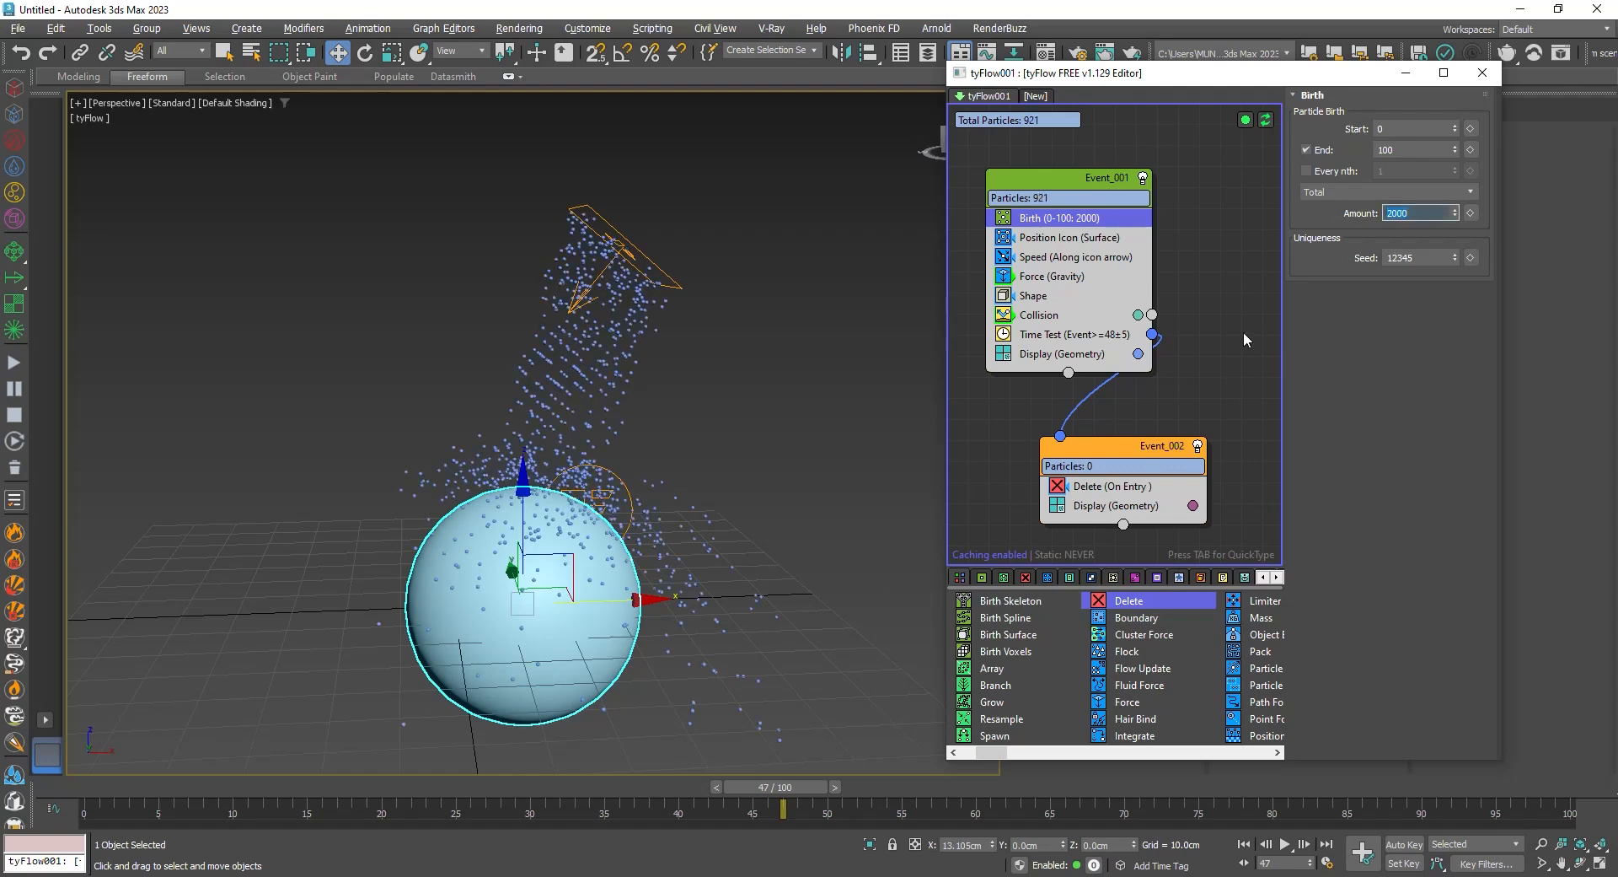
left_click_drag(805, 788, 811, 717)
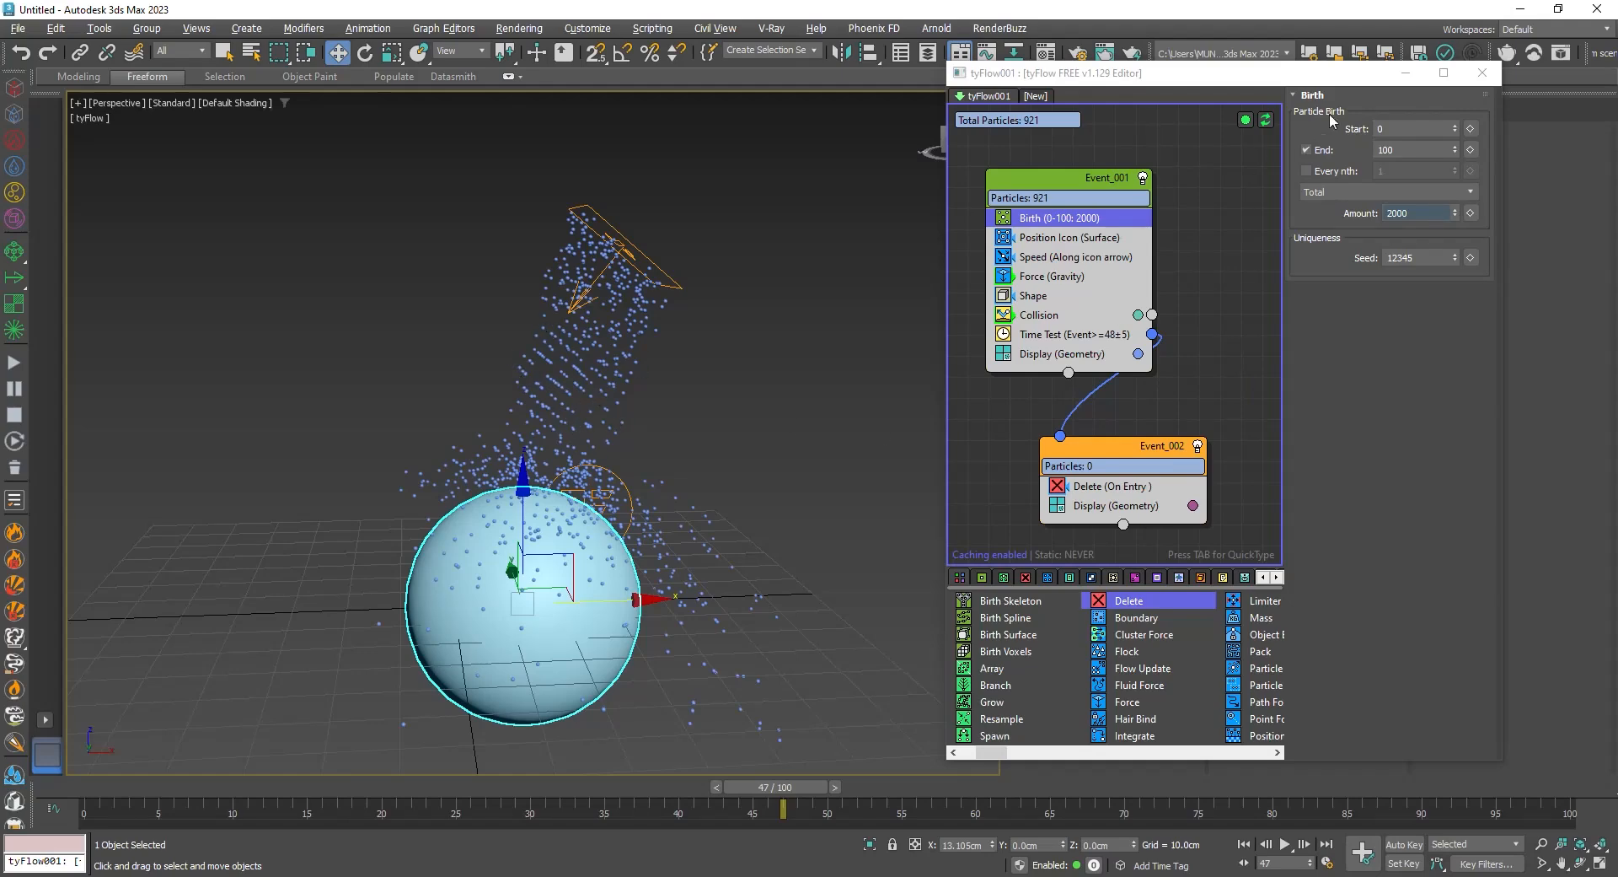
left_click(1483, 73)
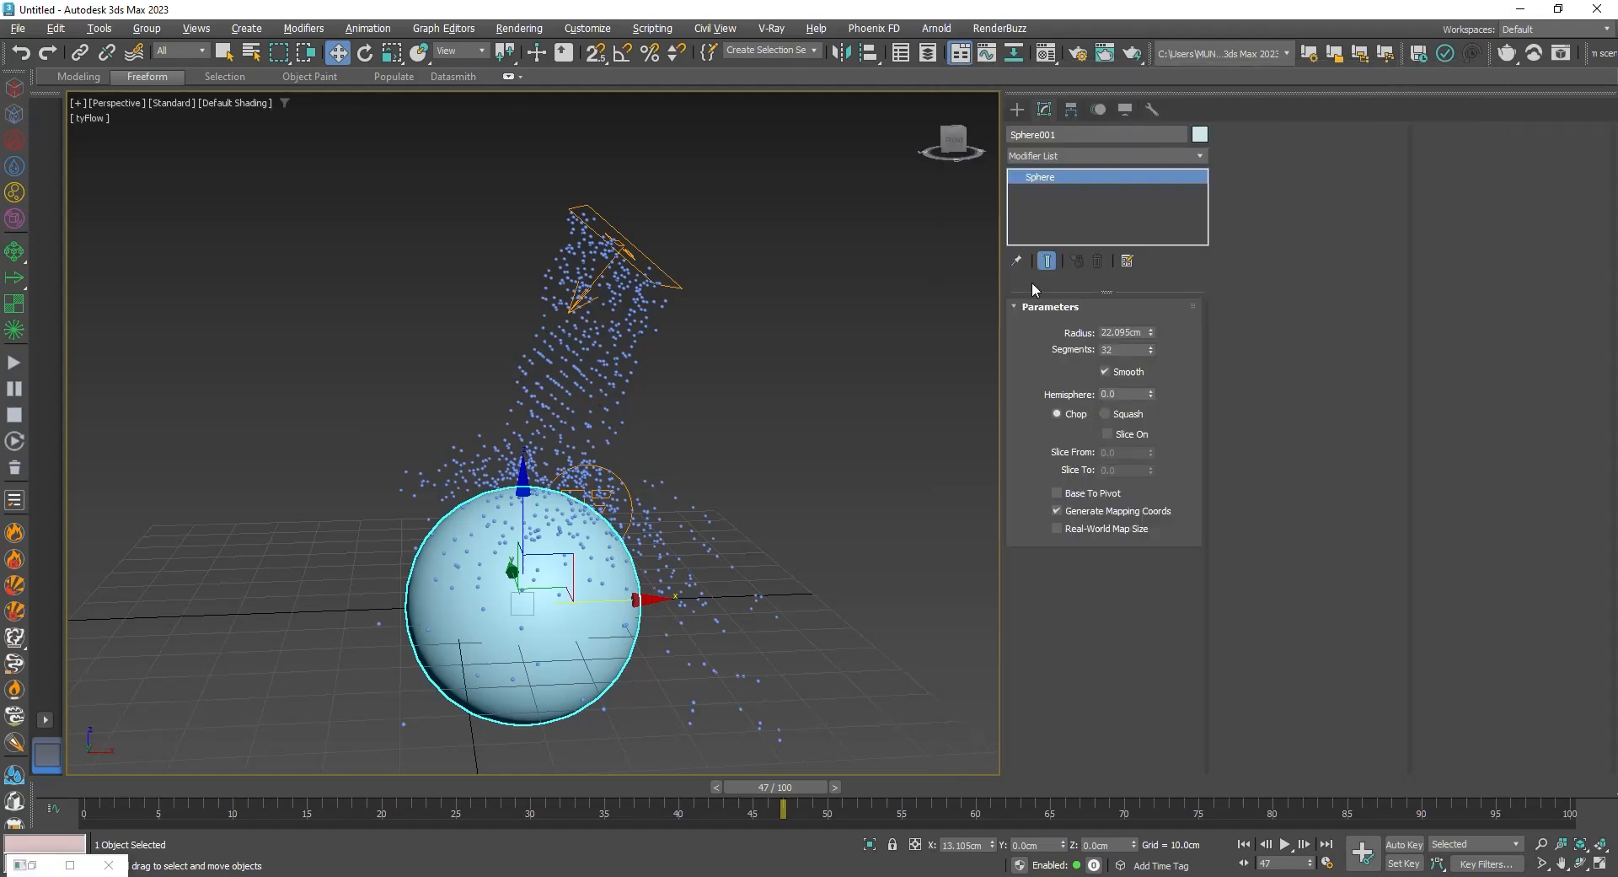
Select the tyFlow001 object and set its simulation time step to 1/2 frame
left_click(105, 129)
left_click(102, 120)
mouse_move(160, 193)
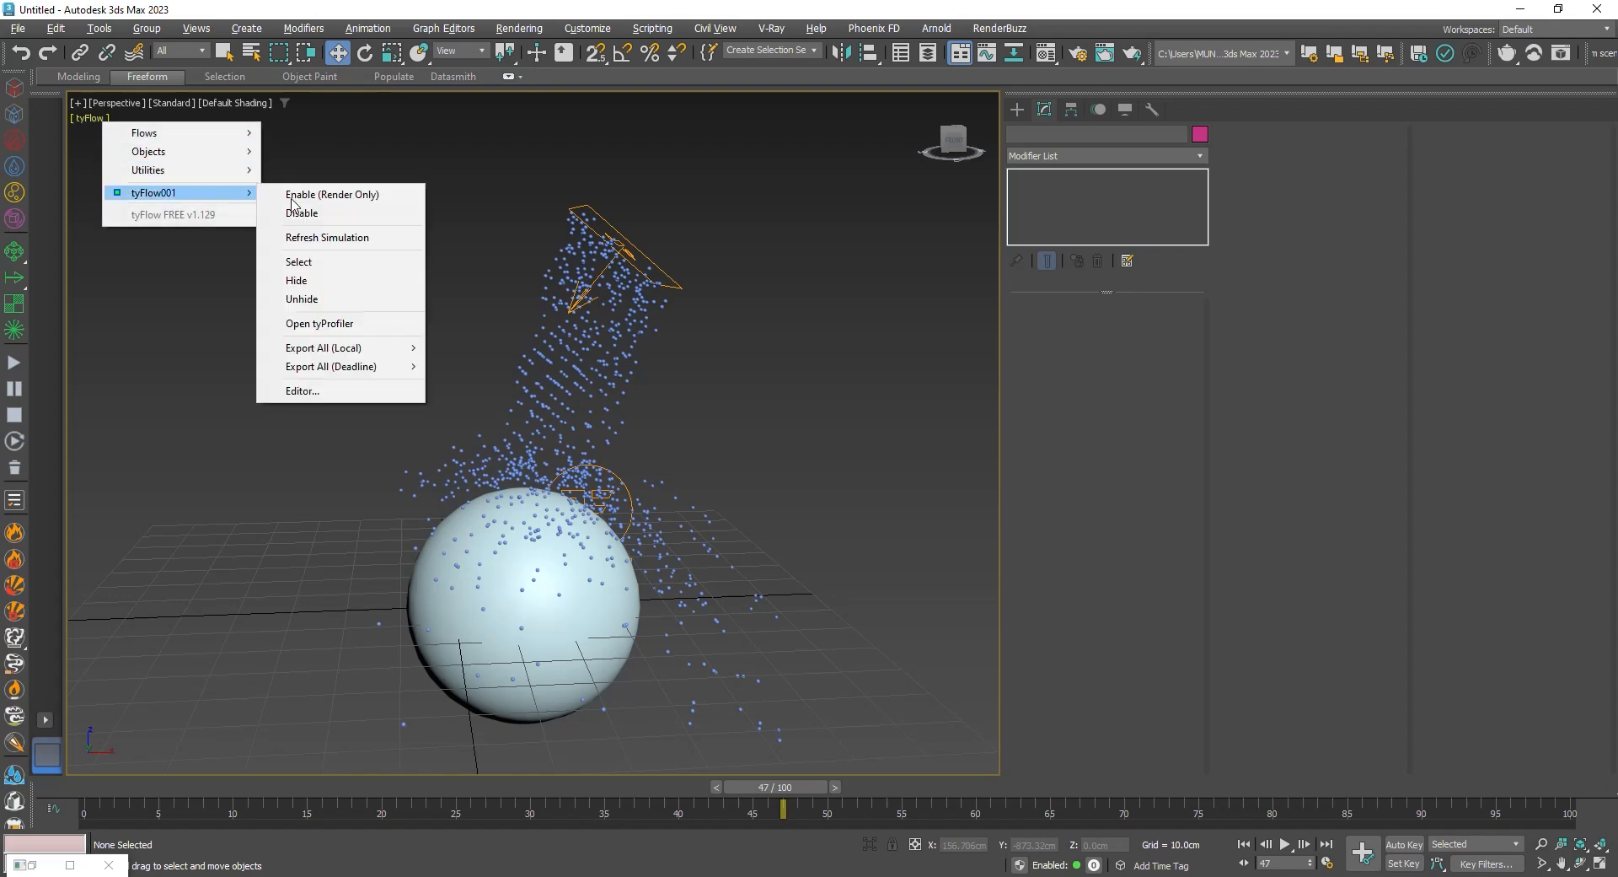
left_click(388, 260)
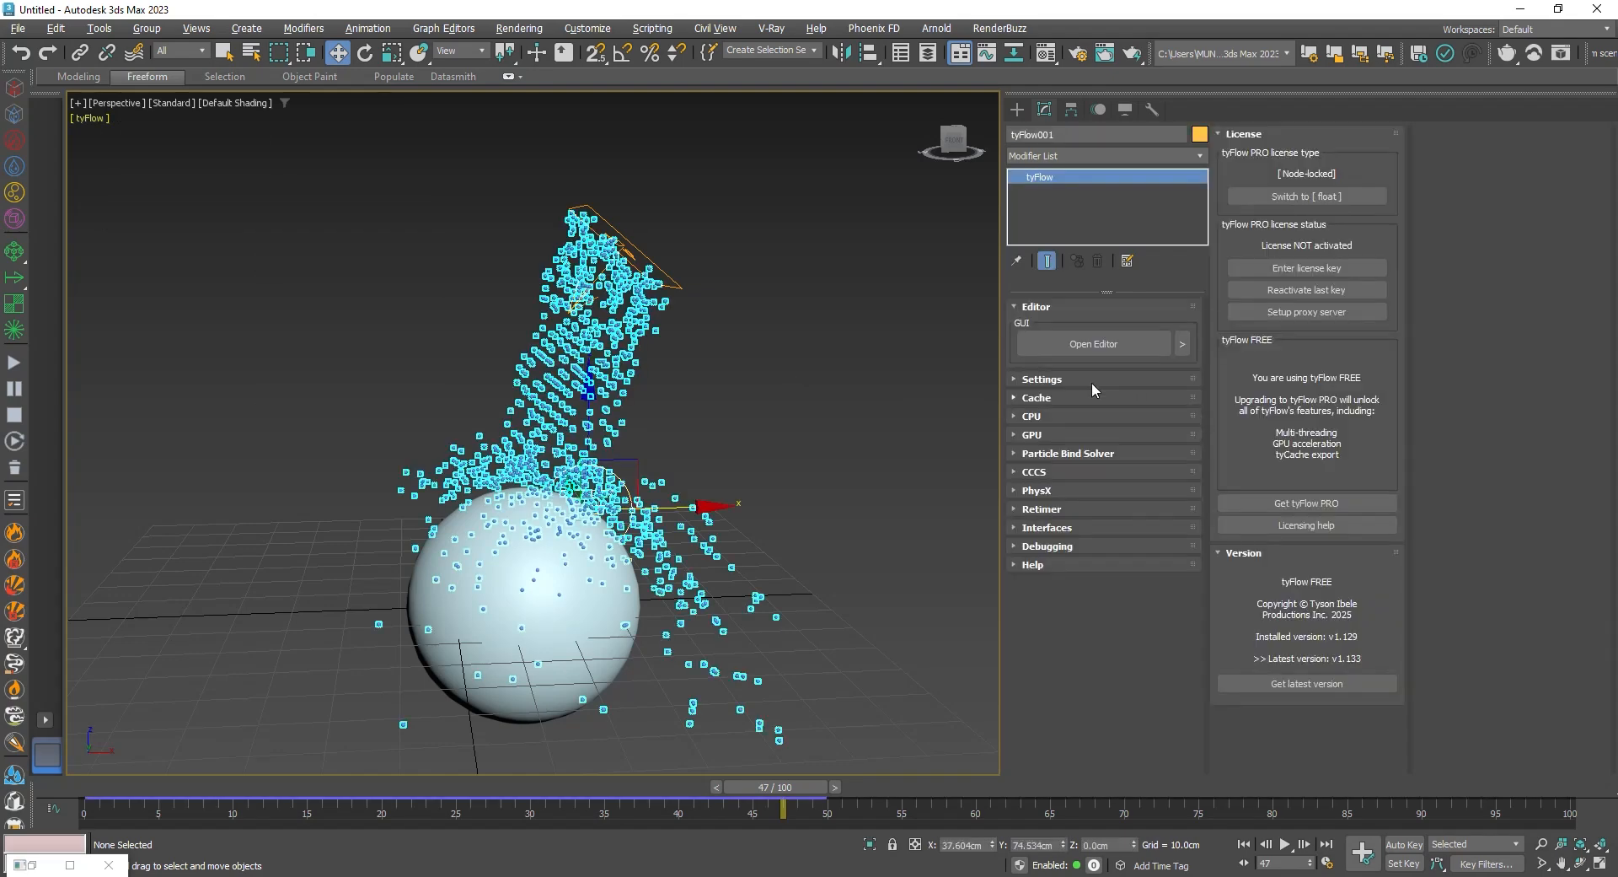
left_click(1086, 376)
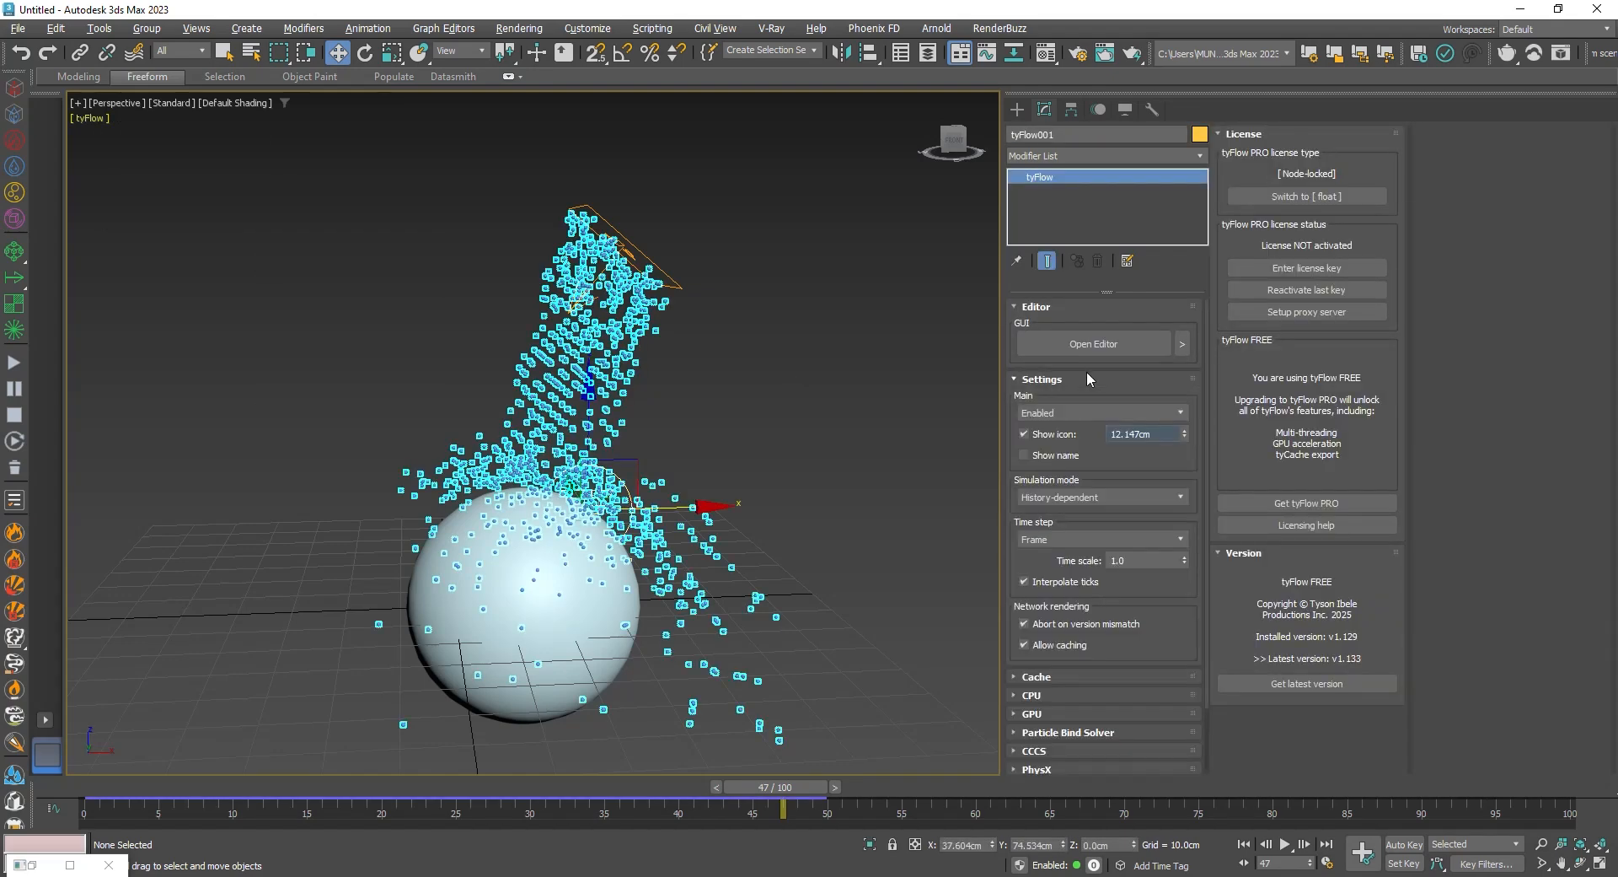
left_click(1130, 539)
left_click(1091, 571)
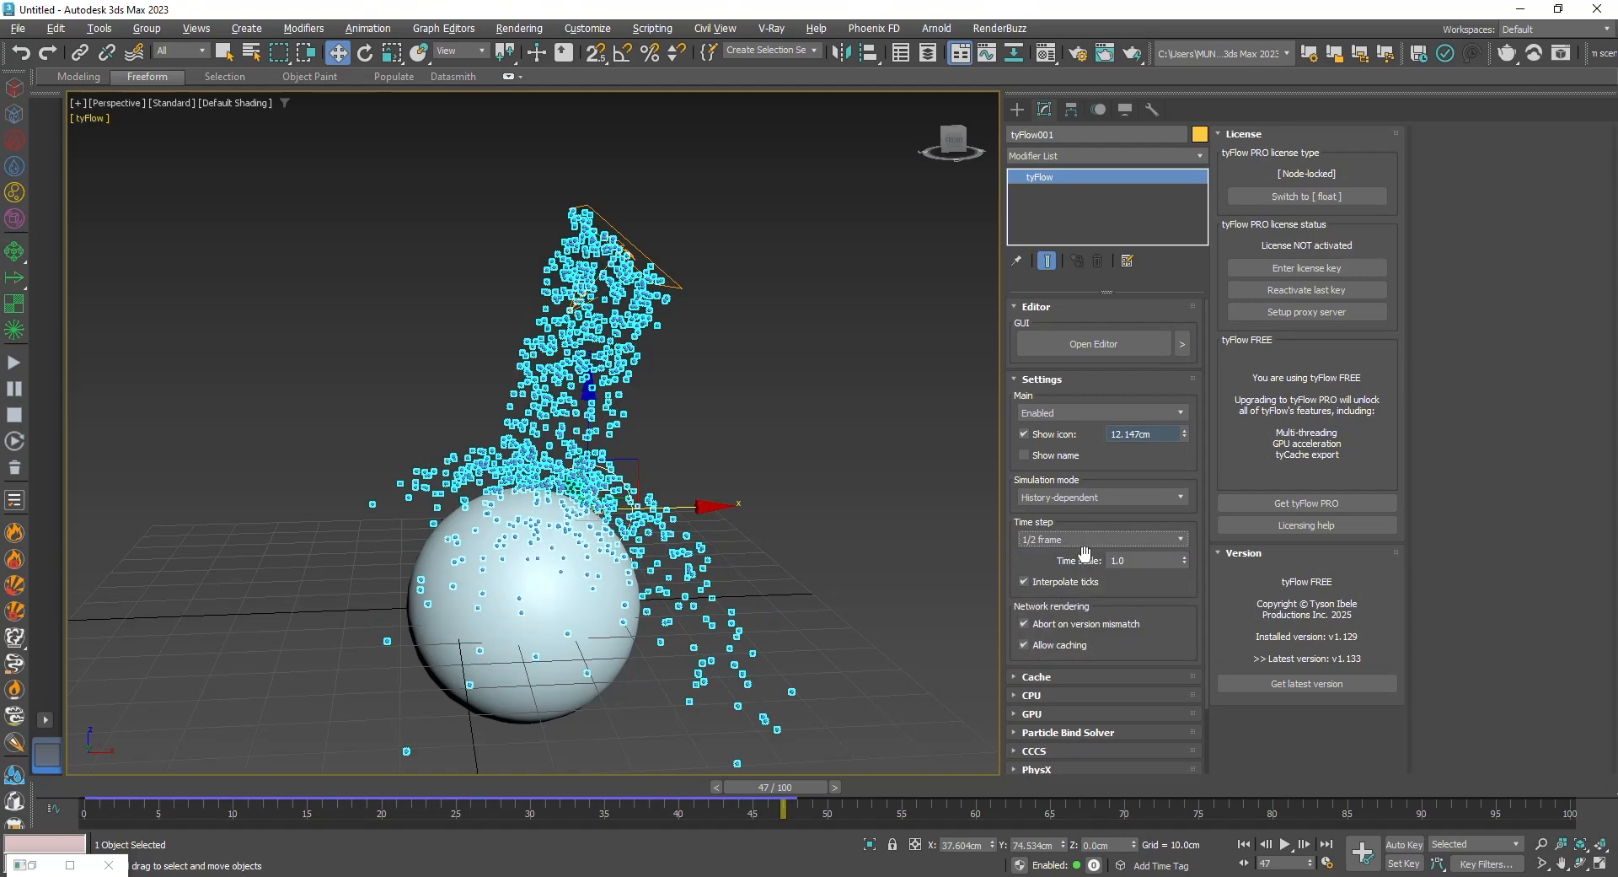
Try a 1/4 frame time step on the flow, return it to 1/2 frame and deselect the object
left_click(1088, 539)
left_click(1053, 587)
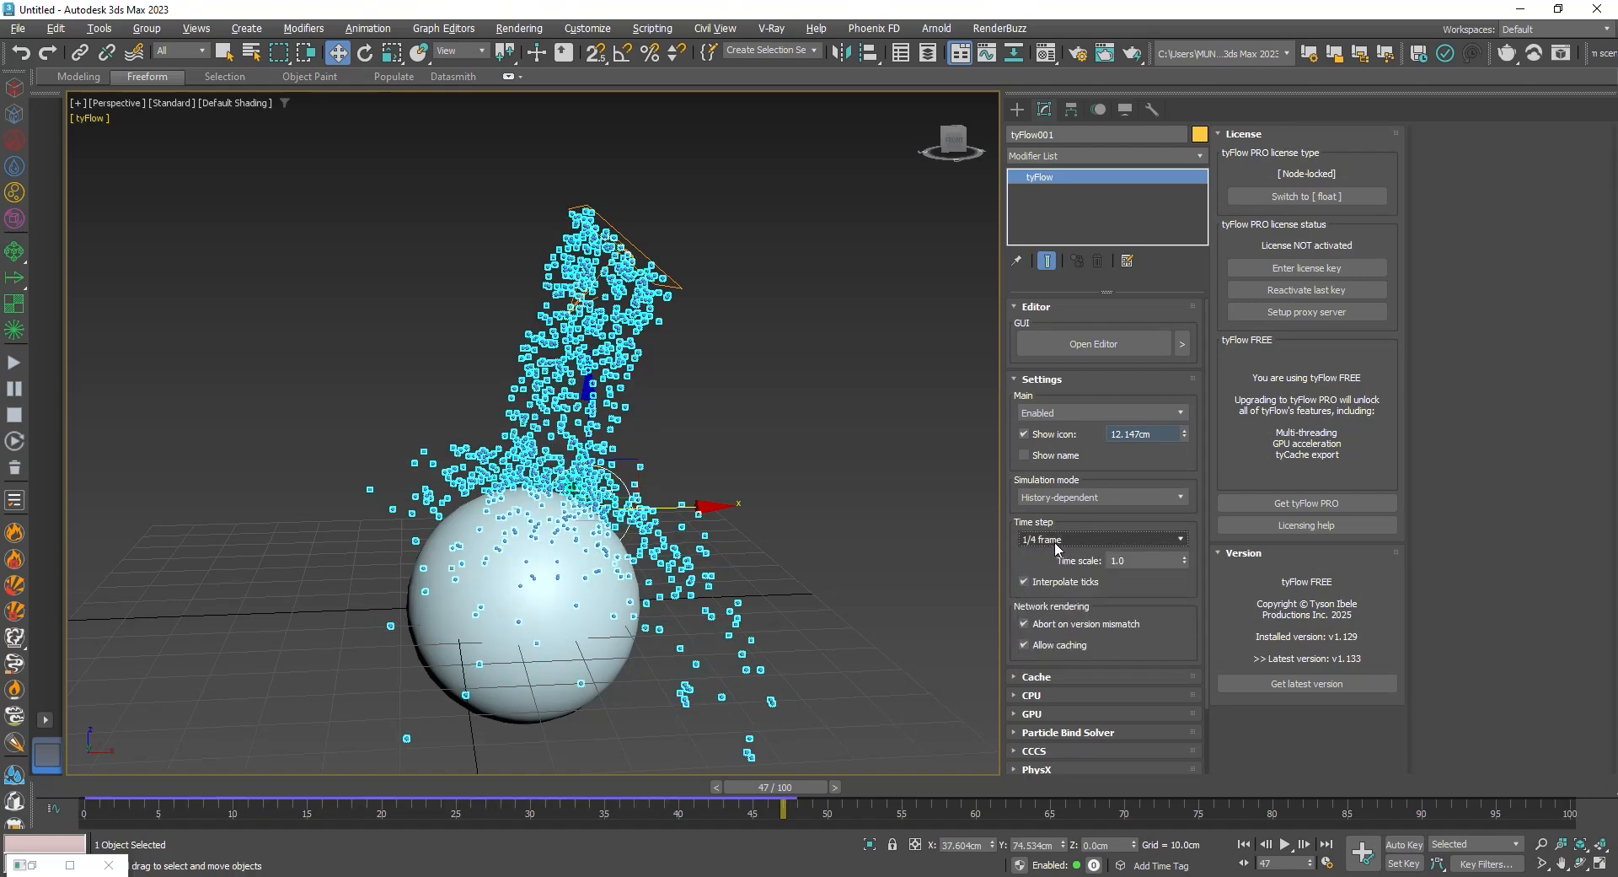
left_click(1054, 544)
left_click(1053, 586)
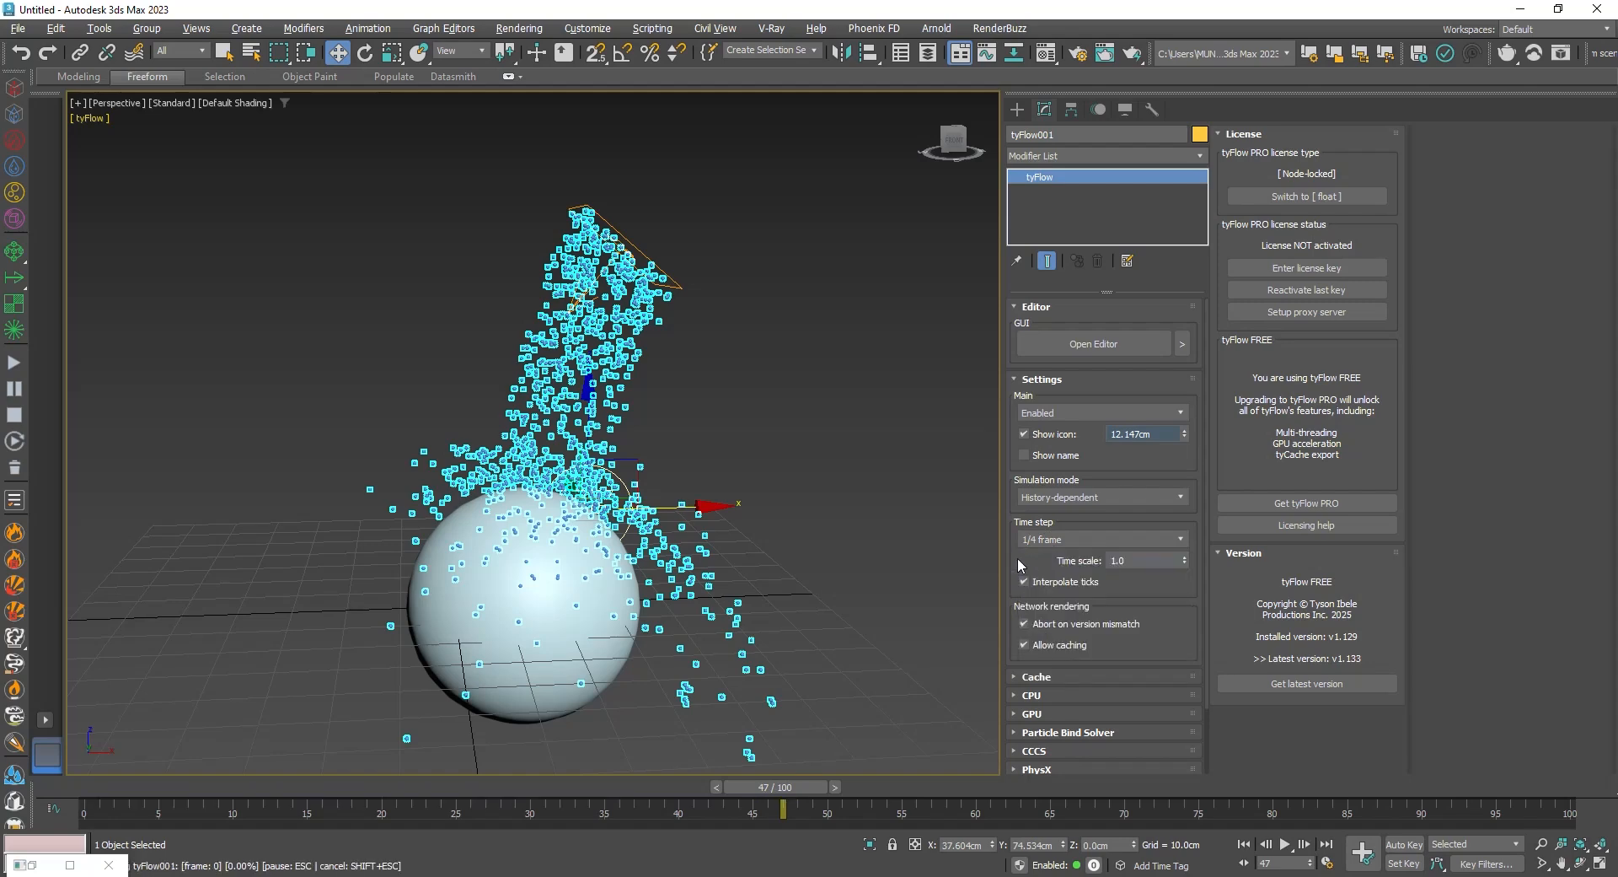
left_click(523, 752)
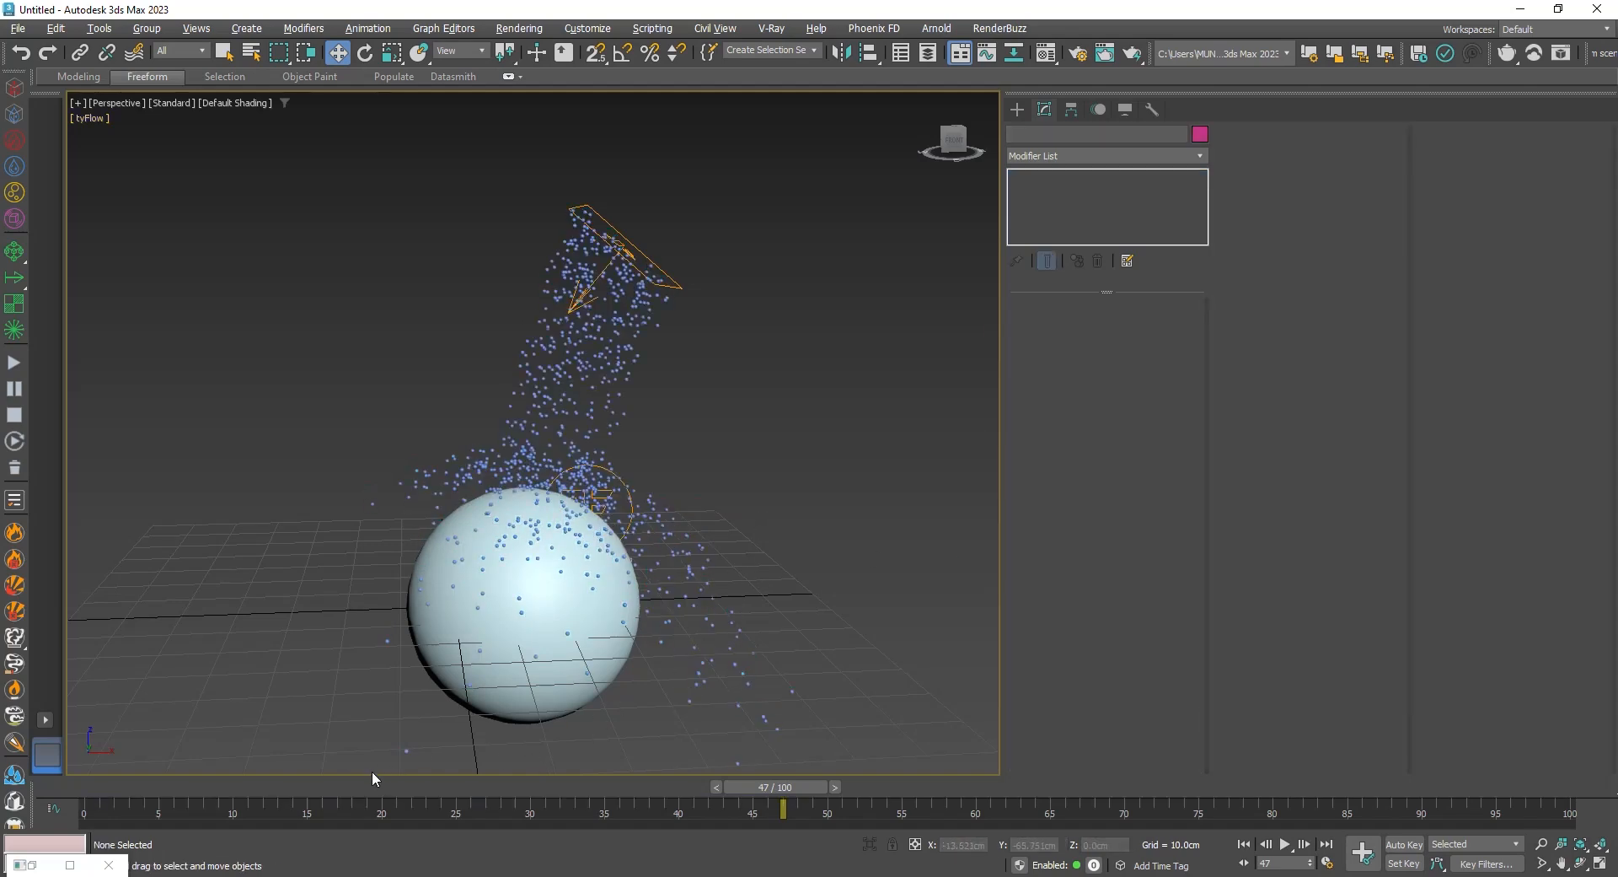
Preview the simulation around frame 55 and create a physical camera from a close view of the sphere and falling particles
left_click_drag(308, 792, 930, 806)
key("w")
left_click(619, 647)
middle_click_drag(550, 578, 606, 584, "alt")
scroll(642, 479, "up", 3)
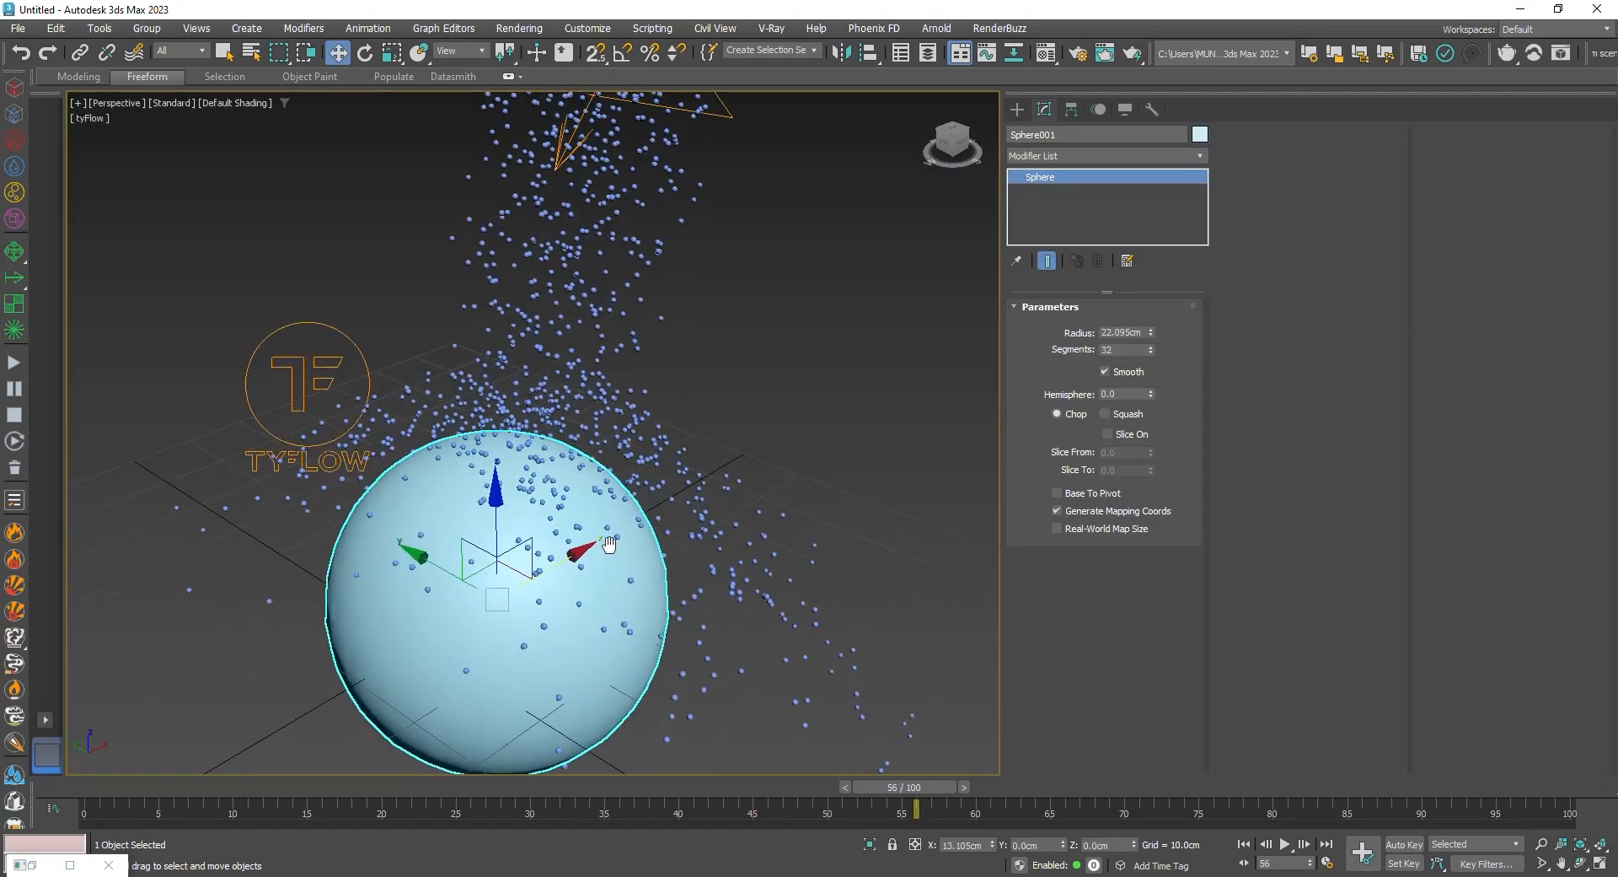
middle_click_drag(642, 479, 672, 409)
key("ctrl+c")
mouse_move(910, 785)
left_mouse_down()
mouse_move(483, 755)
mouse_move(1080, 778)
mouse_move(881, 767)
mouse_move(900, 769)
left_mouse_up()
key("w")
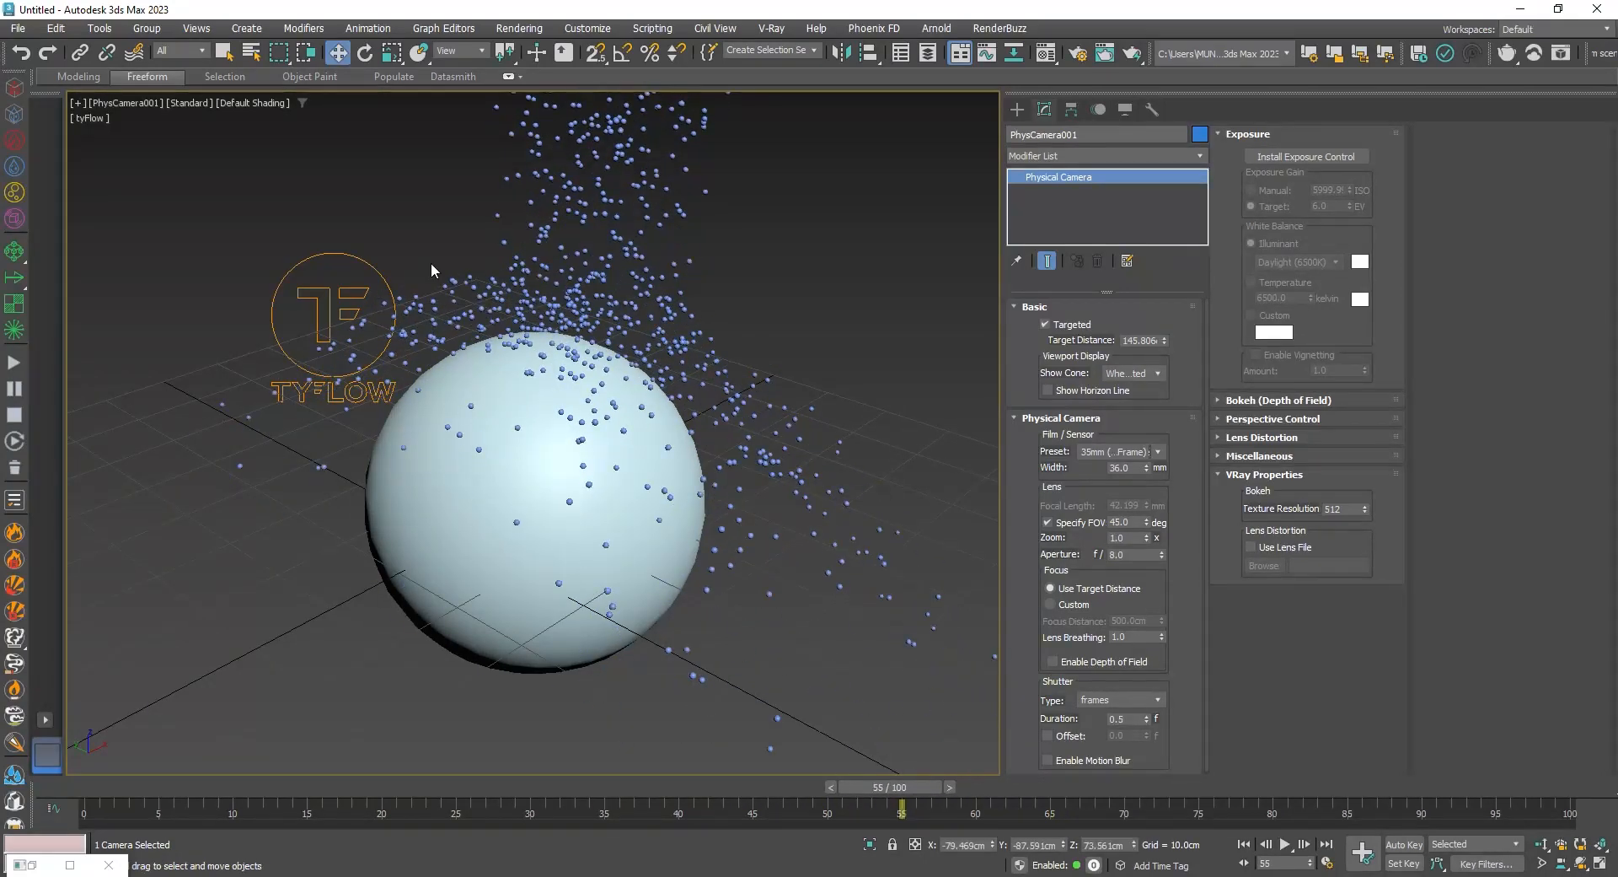
Set the Birth operator's total amount to 800 particles, close the tyFlow editor and preview the simulation at frame 74
left_click(93, 118)
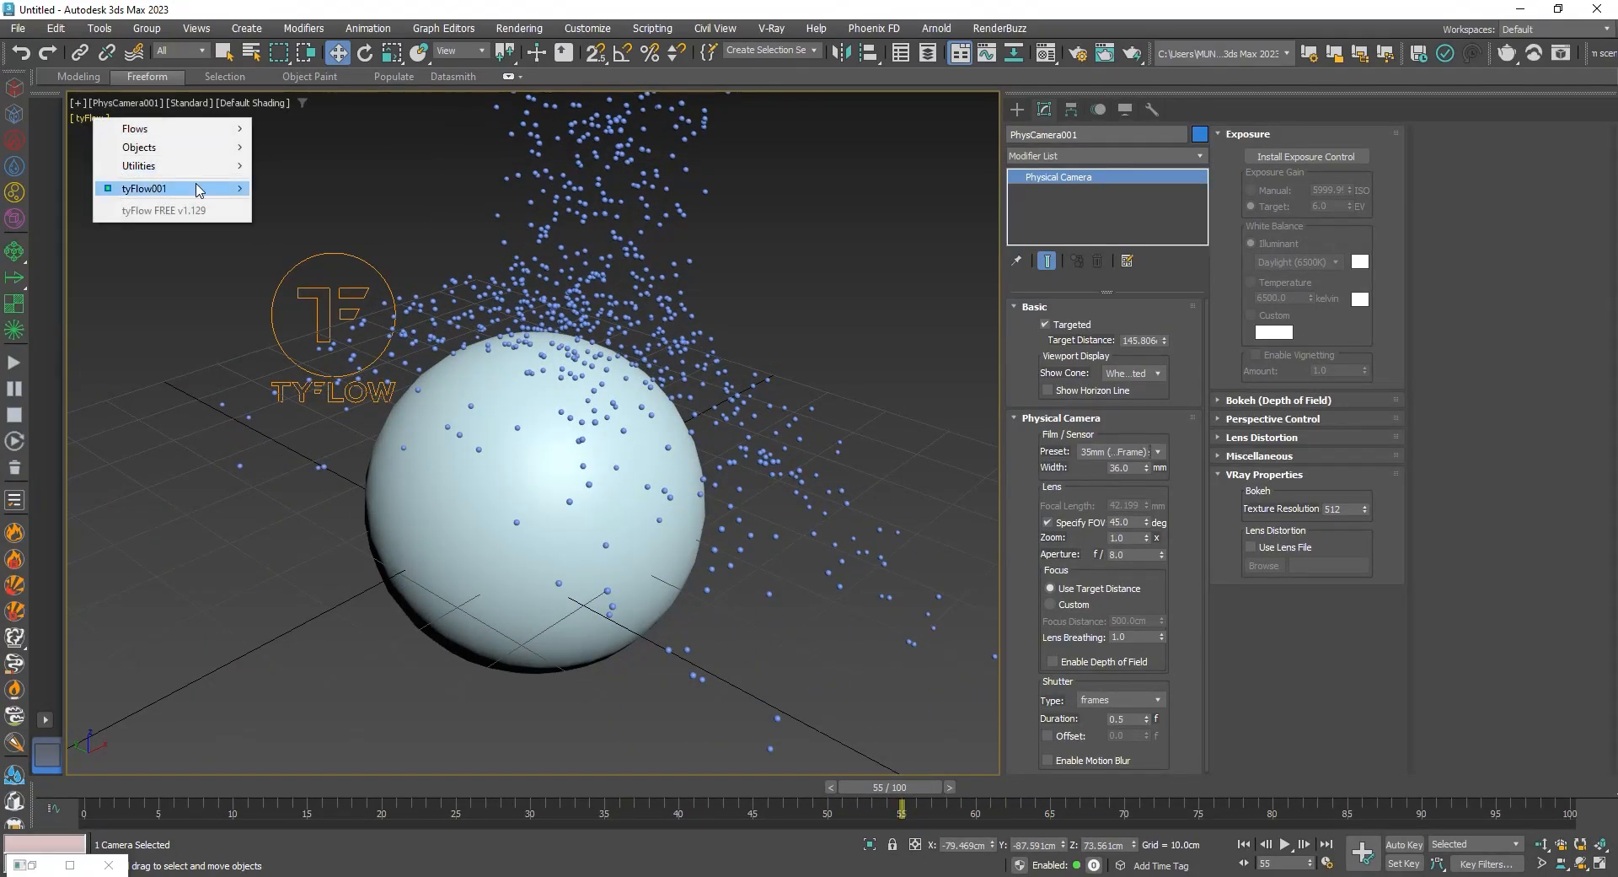
mouse_move(194, 188)
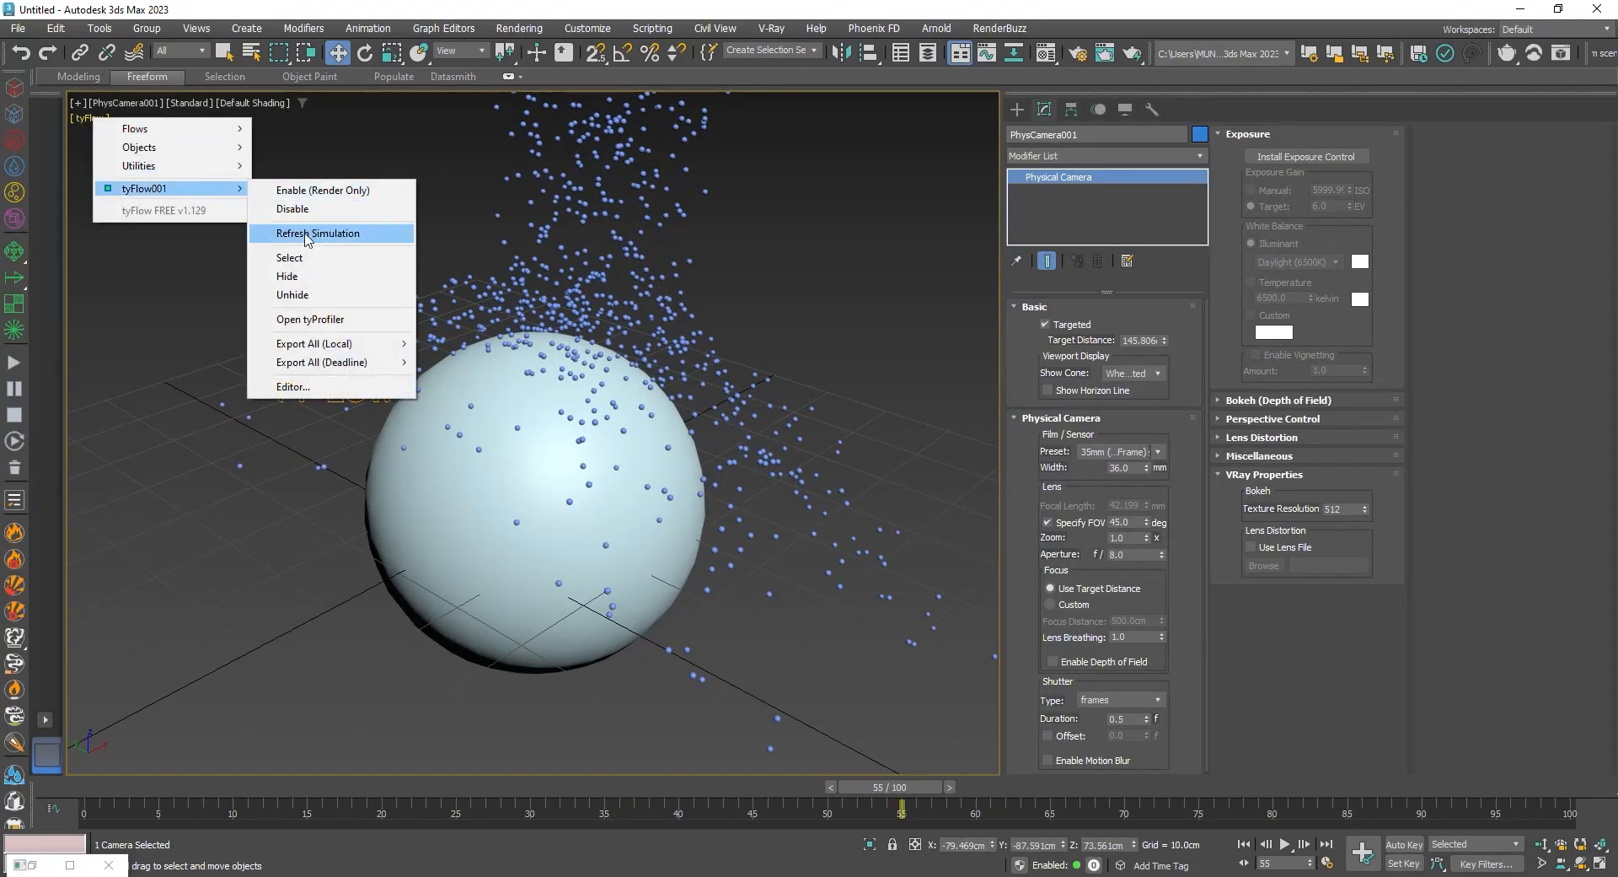
left_click(330, 386)
left_click(1419, 212)
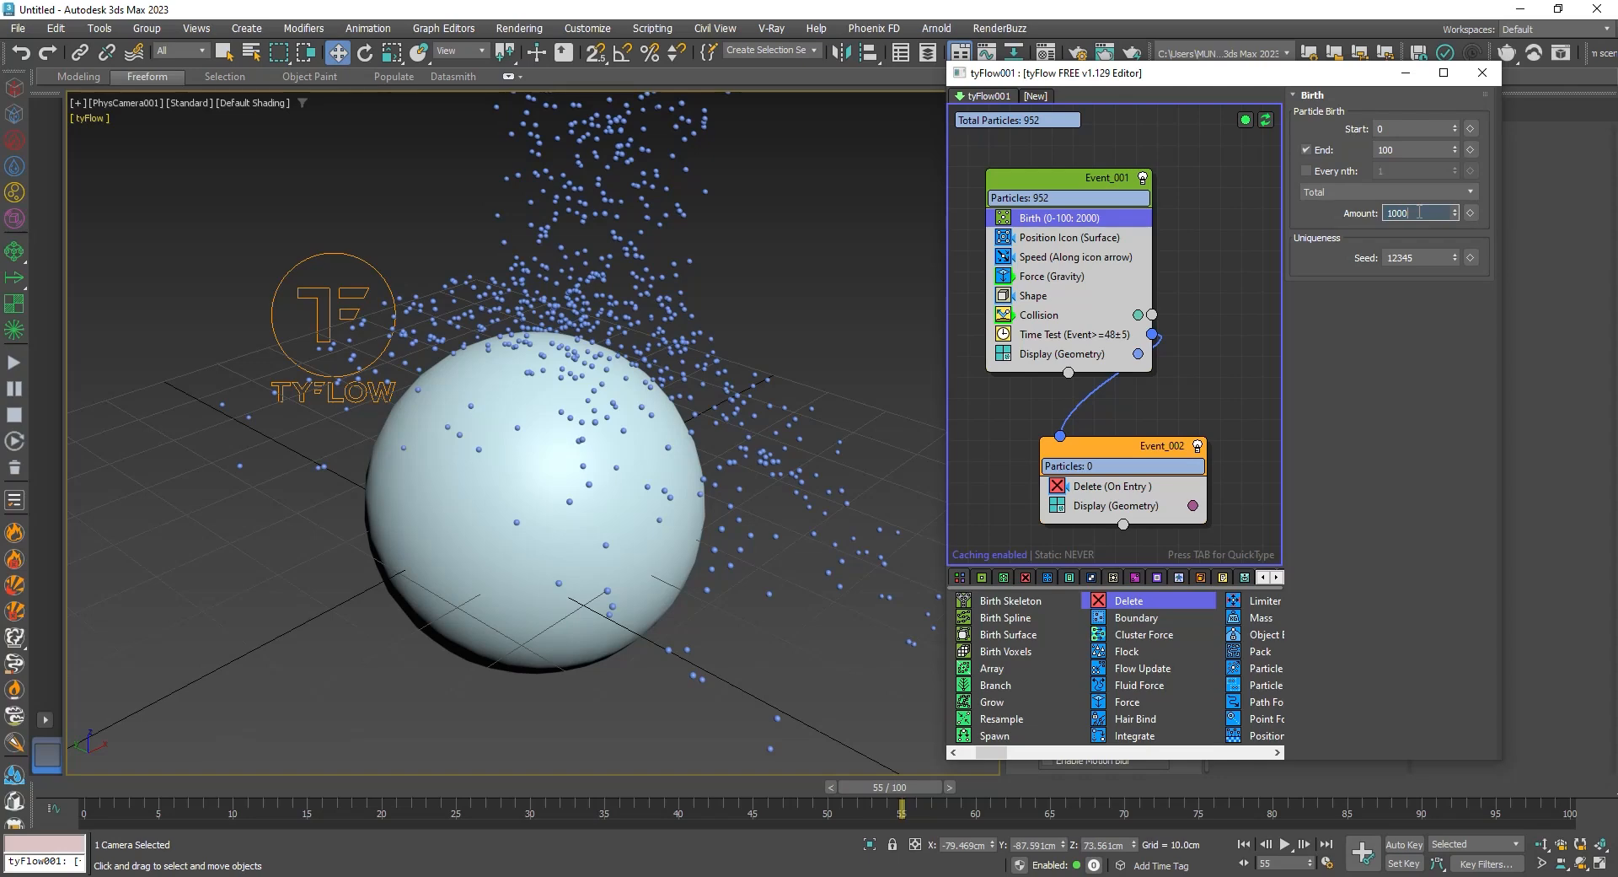
type("1000")
key("Return")
type("800")
key("Return")
left_click(1483, 72)
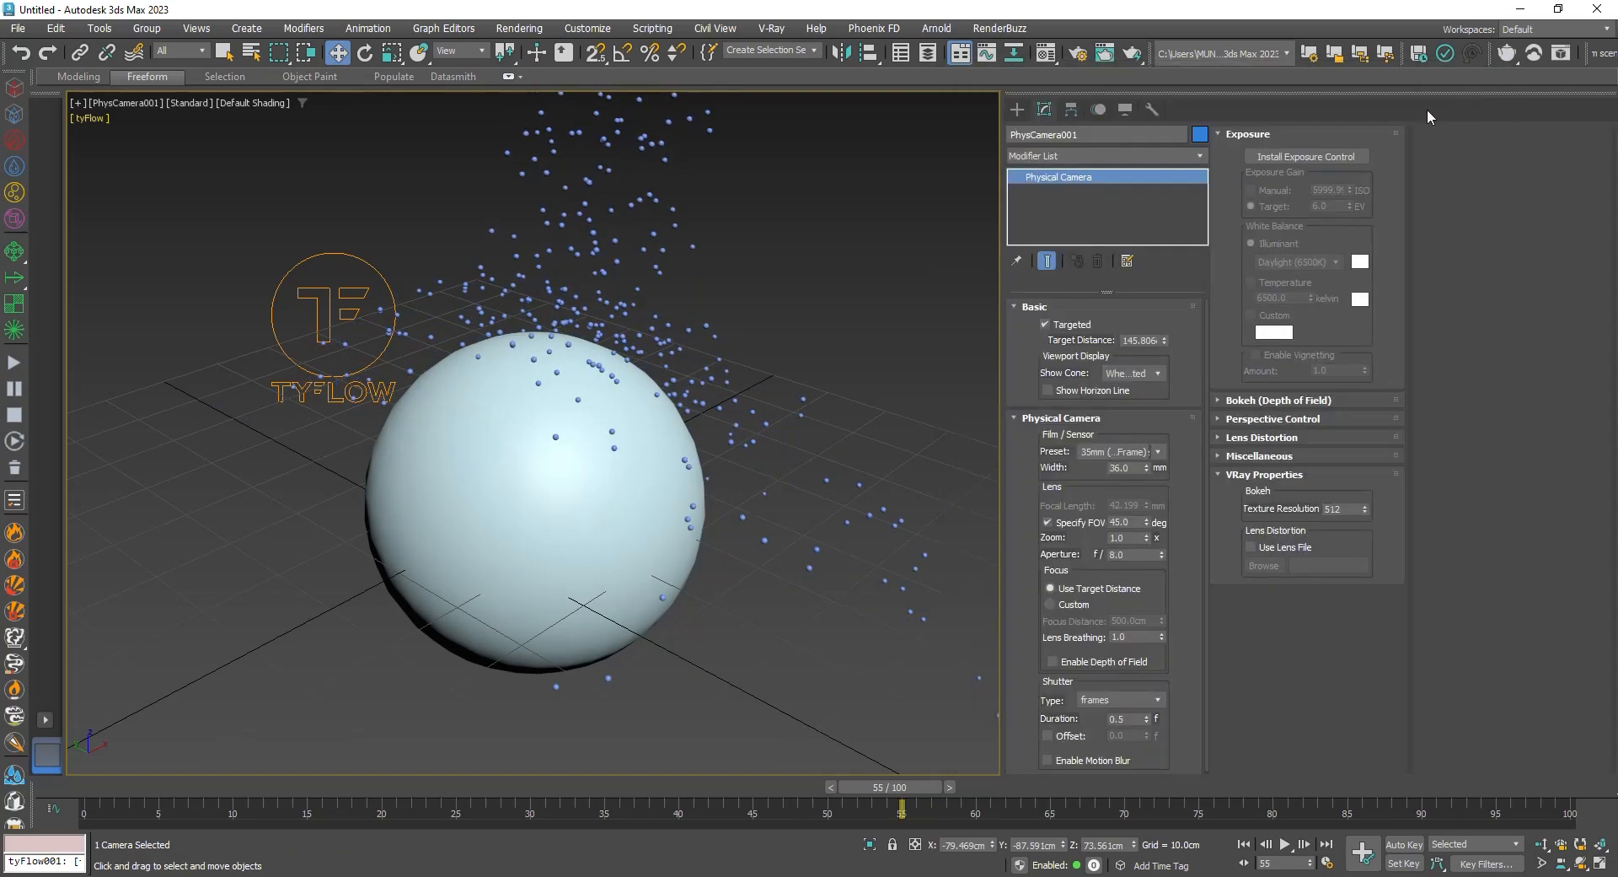
left_click_drag(186, 781, 1171, 716)
key("w")
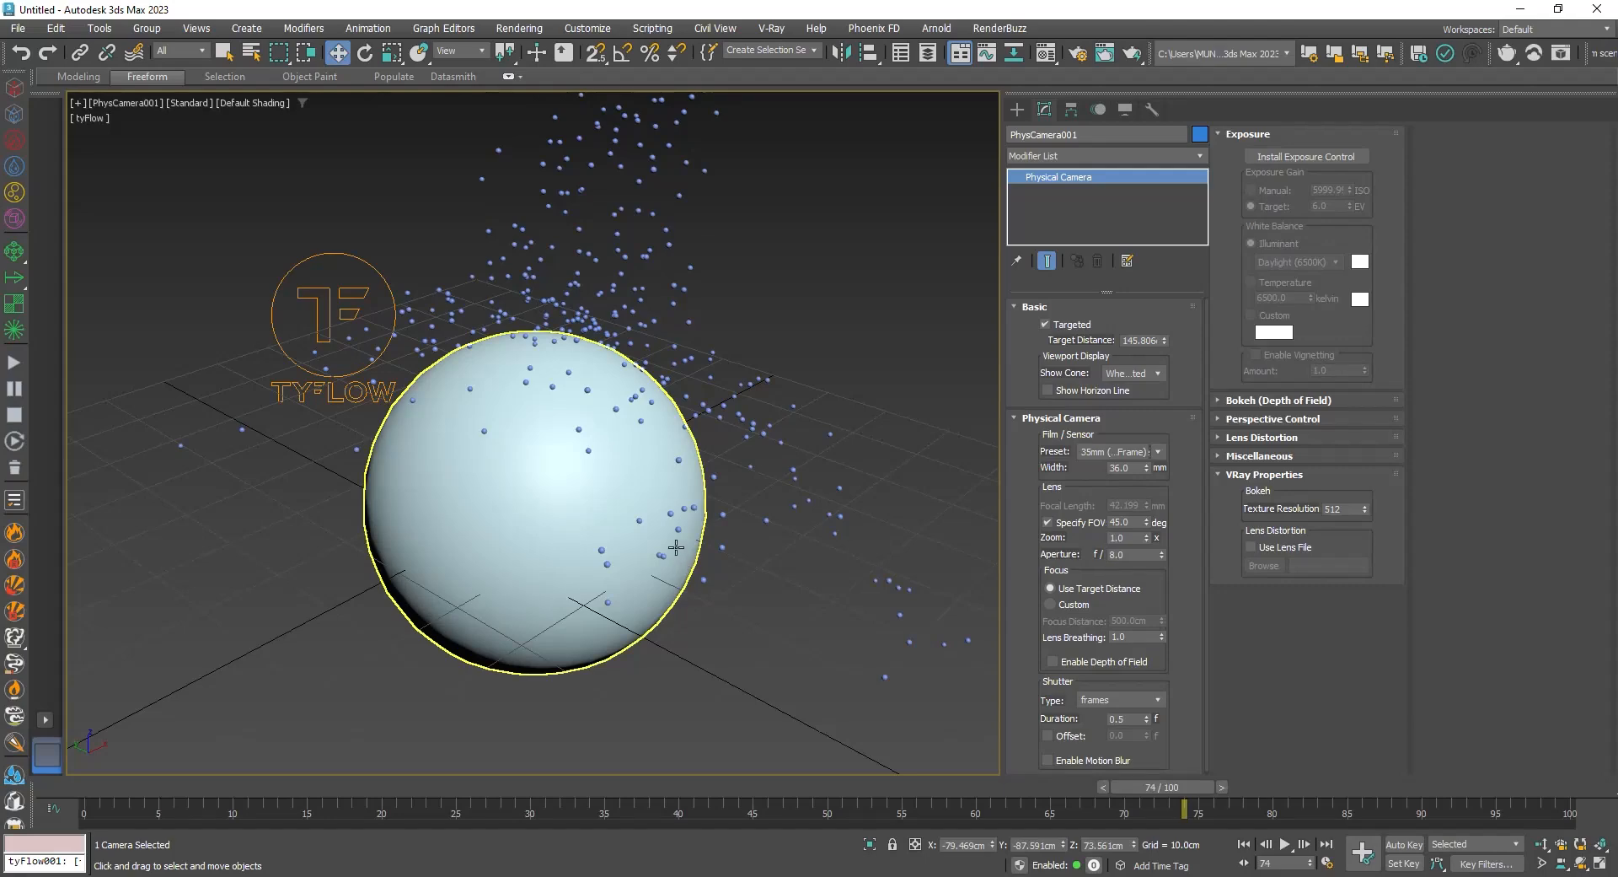
Assign Material #1 to the large sphere and change its diffuse color to pure white
left_click(407, 486)
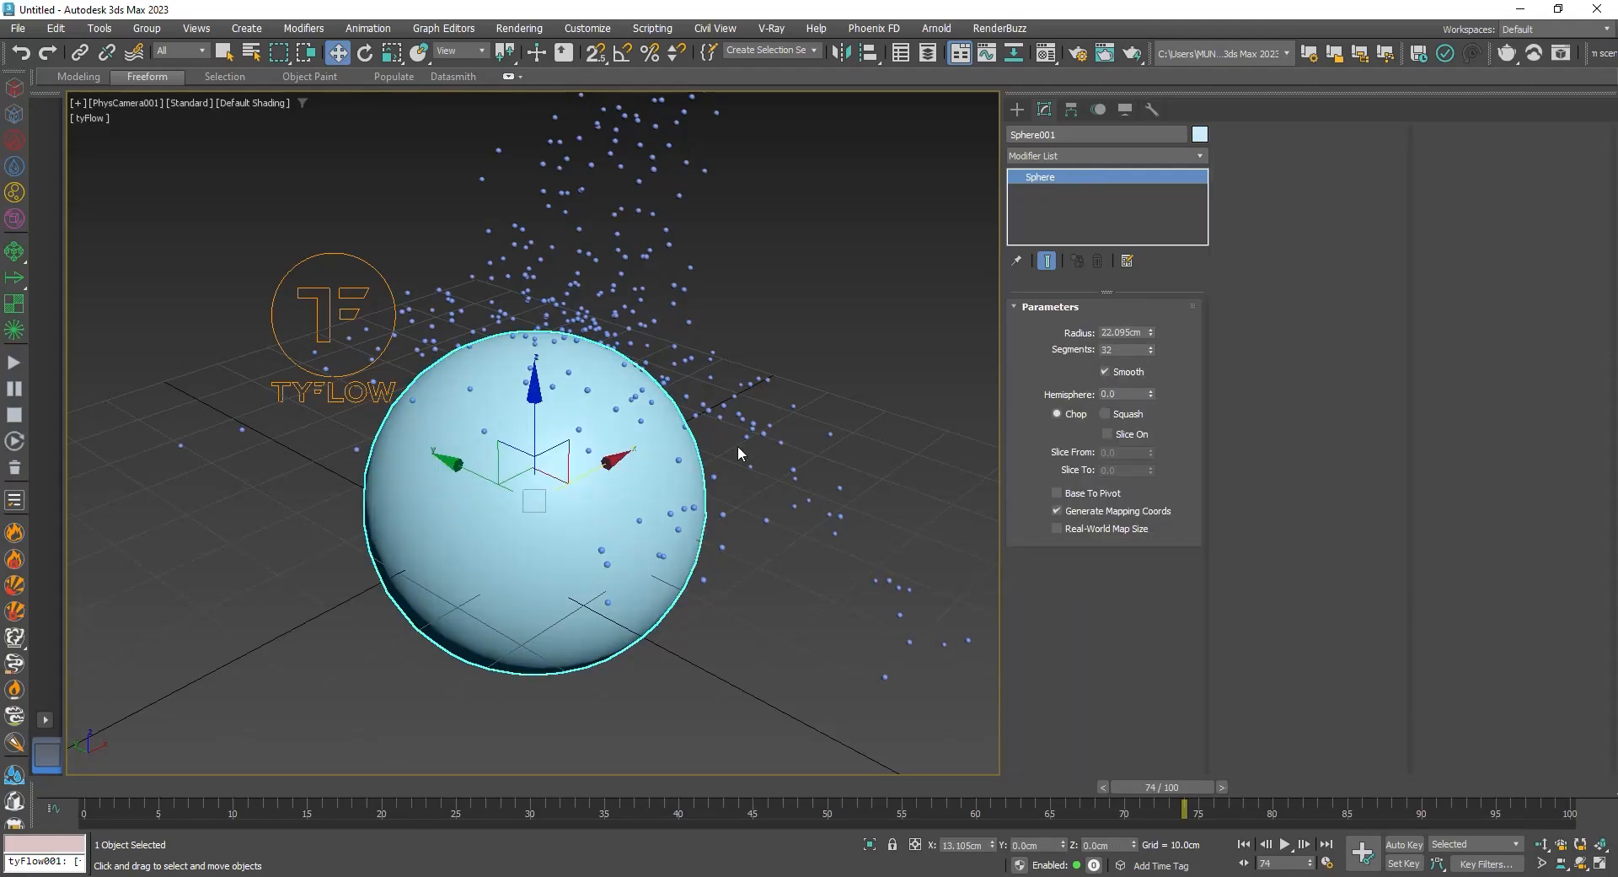
key("m")
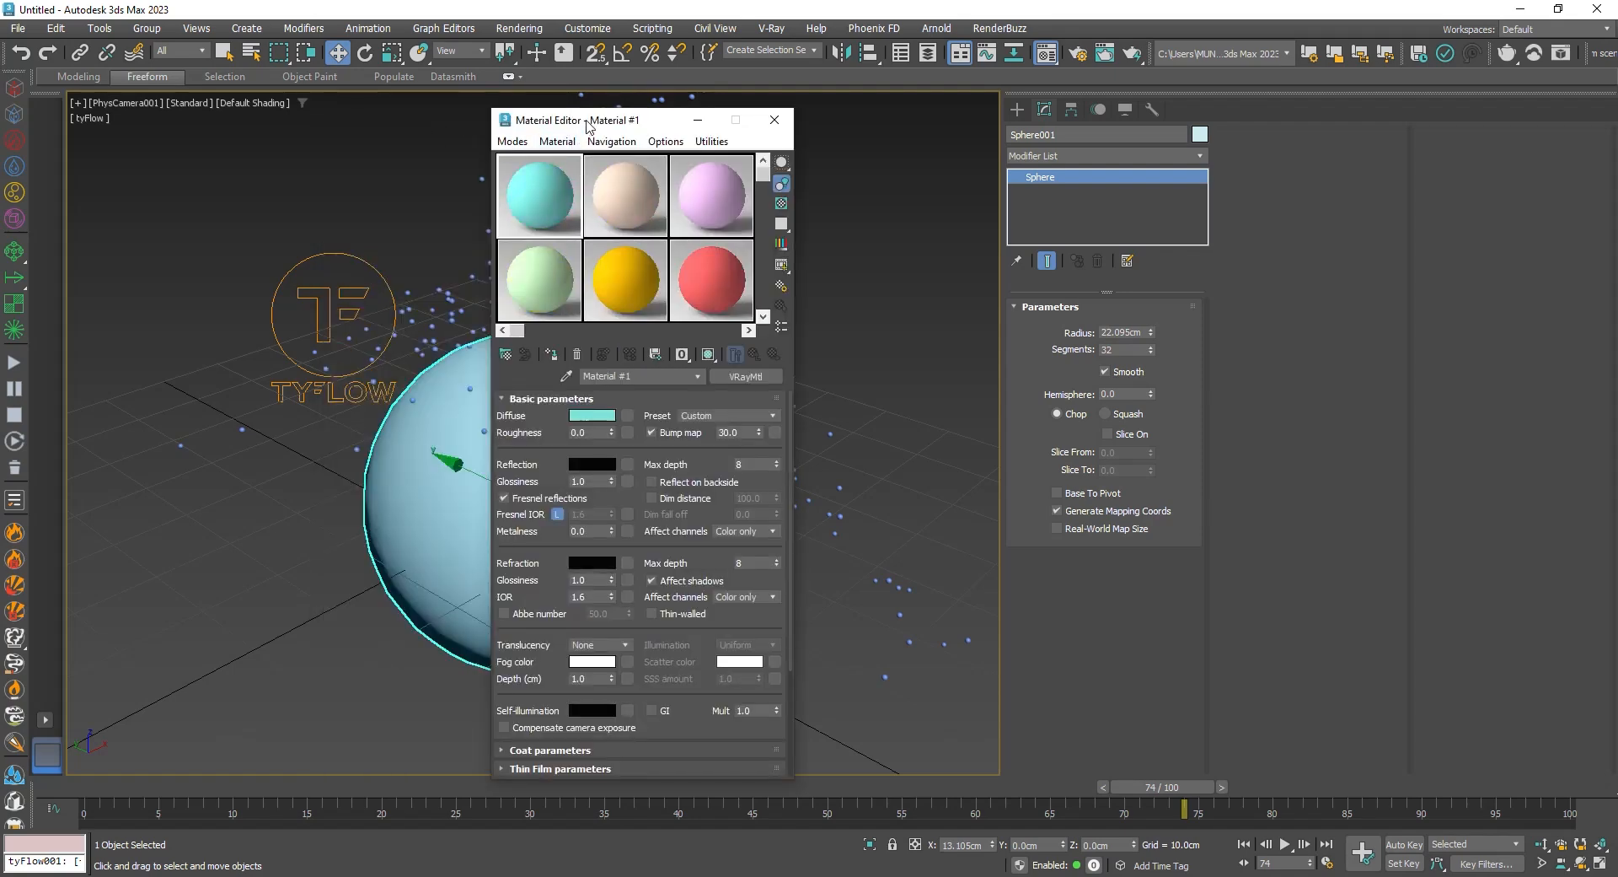
left_click_drag(589, 120, 1005, 114)
left_click(966, 348)
left_click(995, 410)
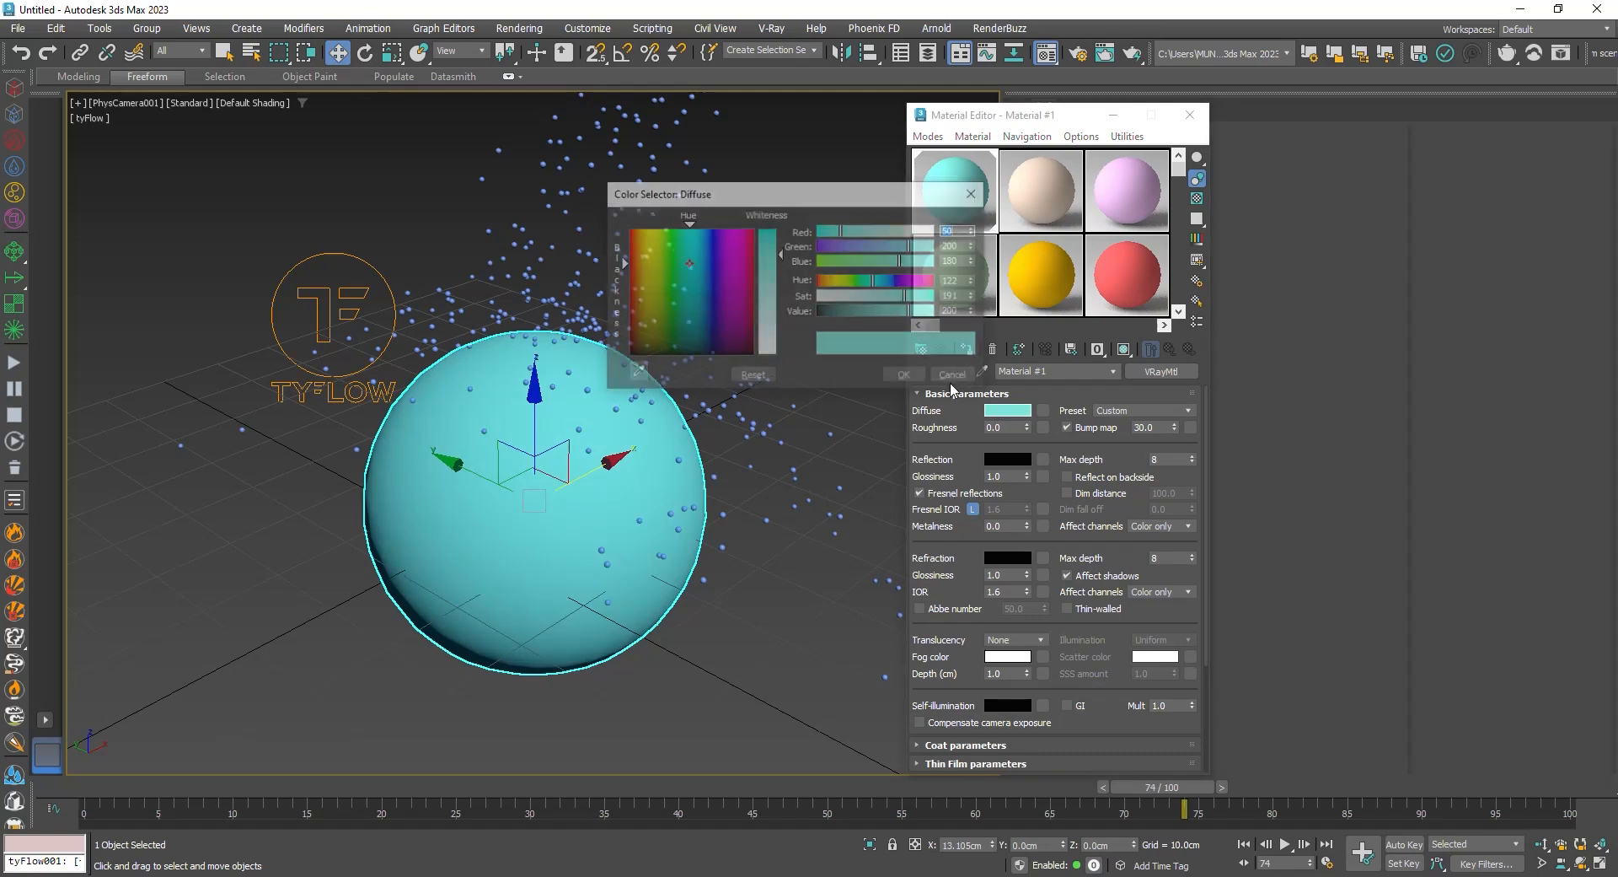
left_click_drag(784, 353, 824, 371)
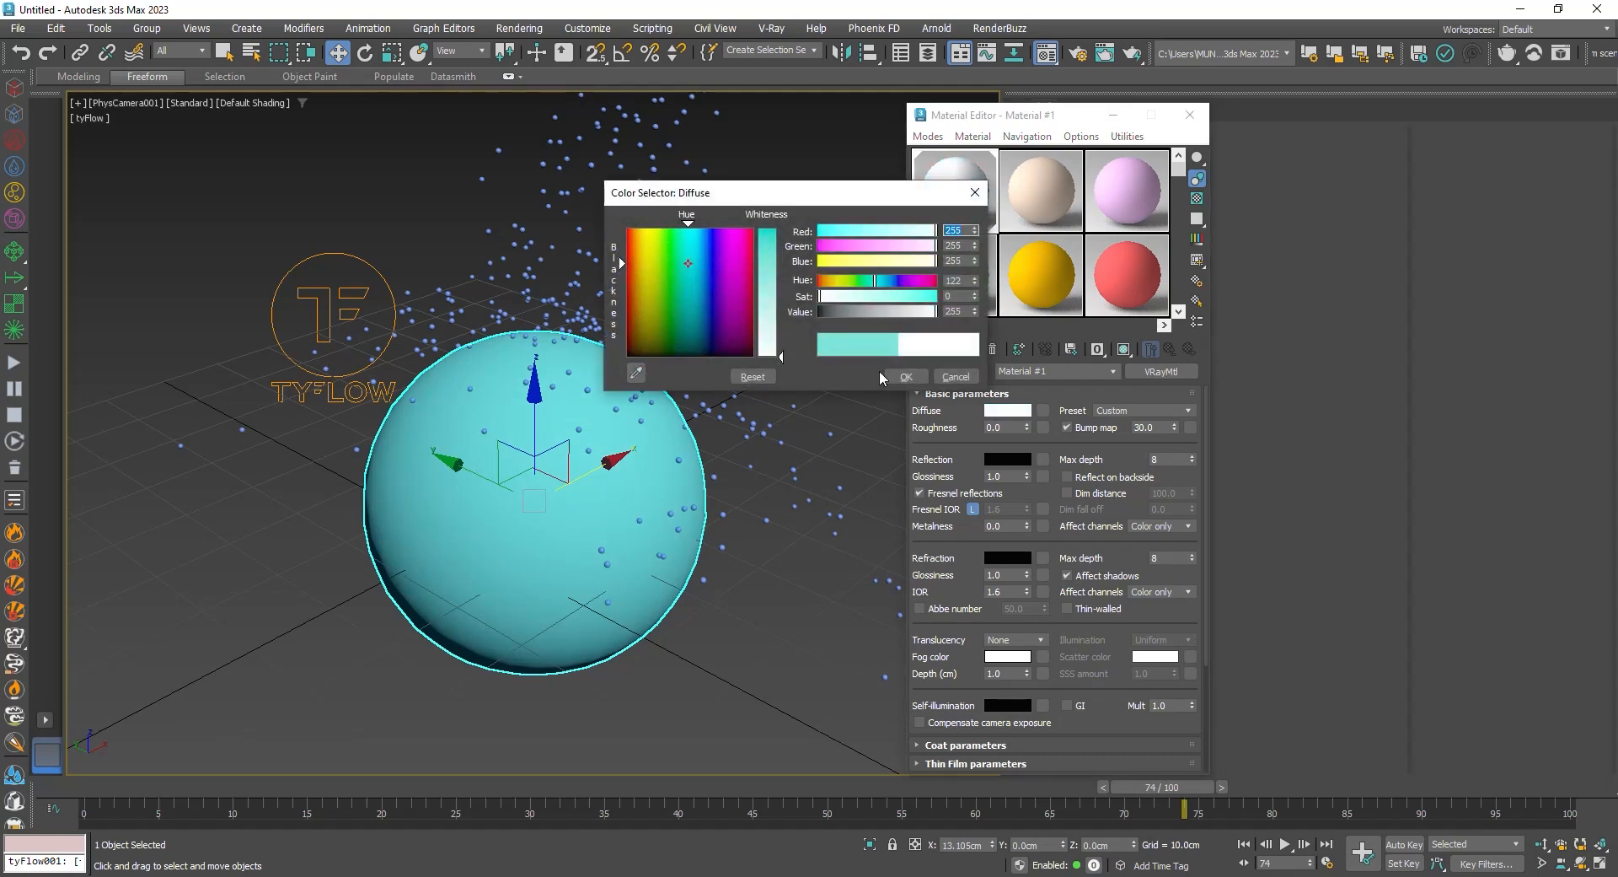
left_click(904, 376)
Assign Material #2 to the tyFlow object and change its diffuse color to saturated orange
left_click(1063, 187)
left_click(471, 322)
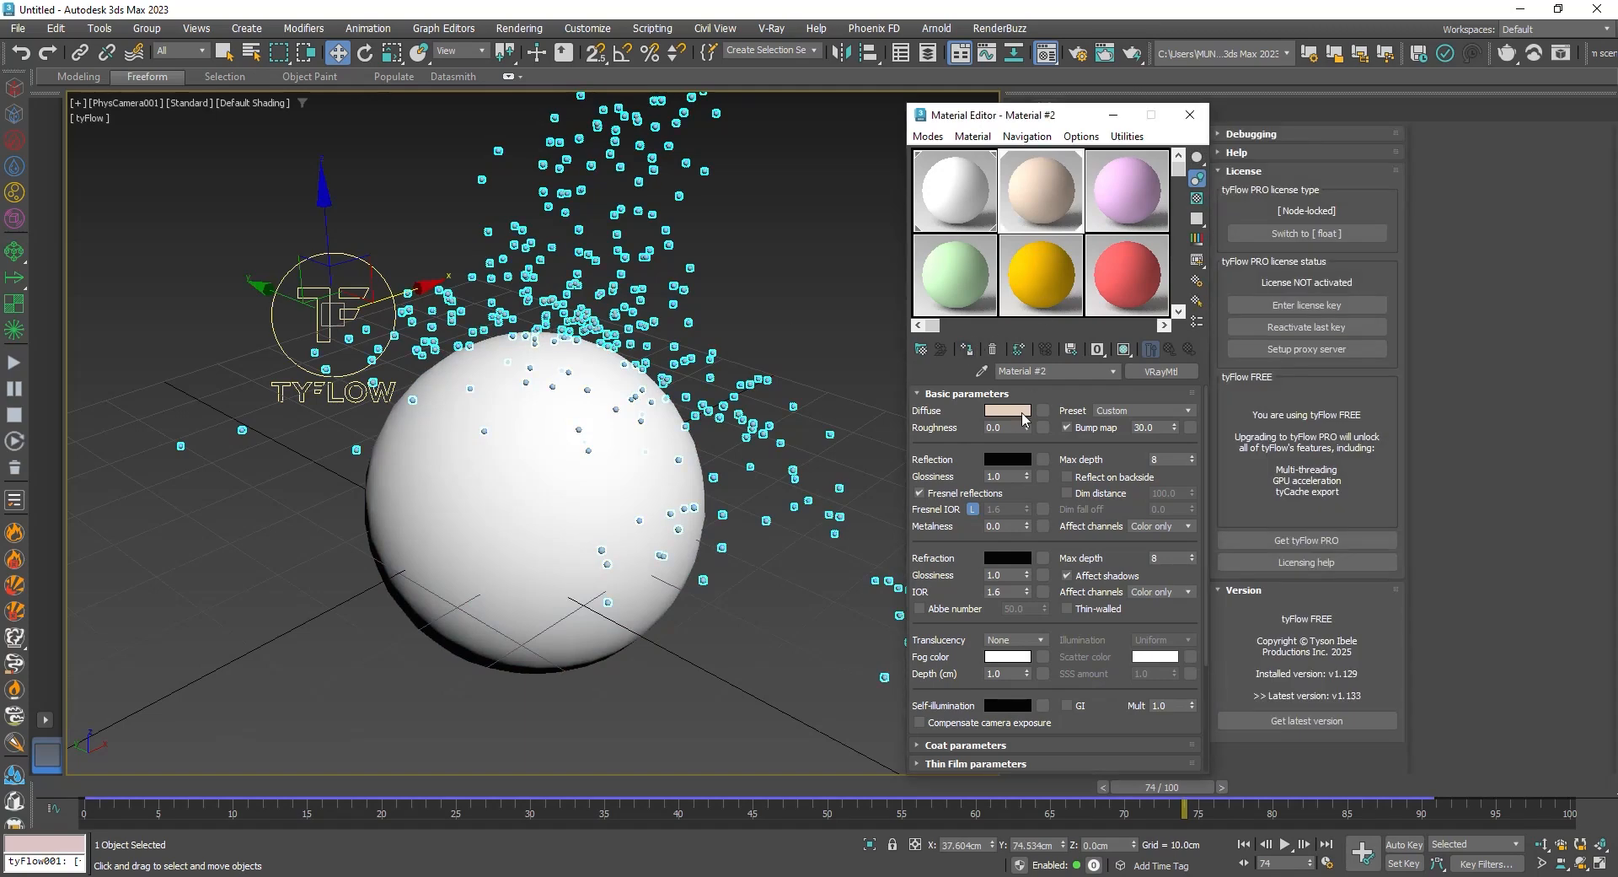
left_click(1017, 412)
left_click_drag(659, 252, 654, 236)
left_click_drag(793, 263, 792, 235)
left_click(926, 384)
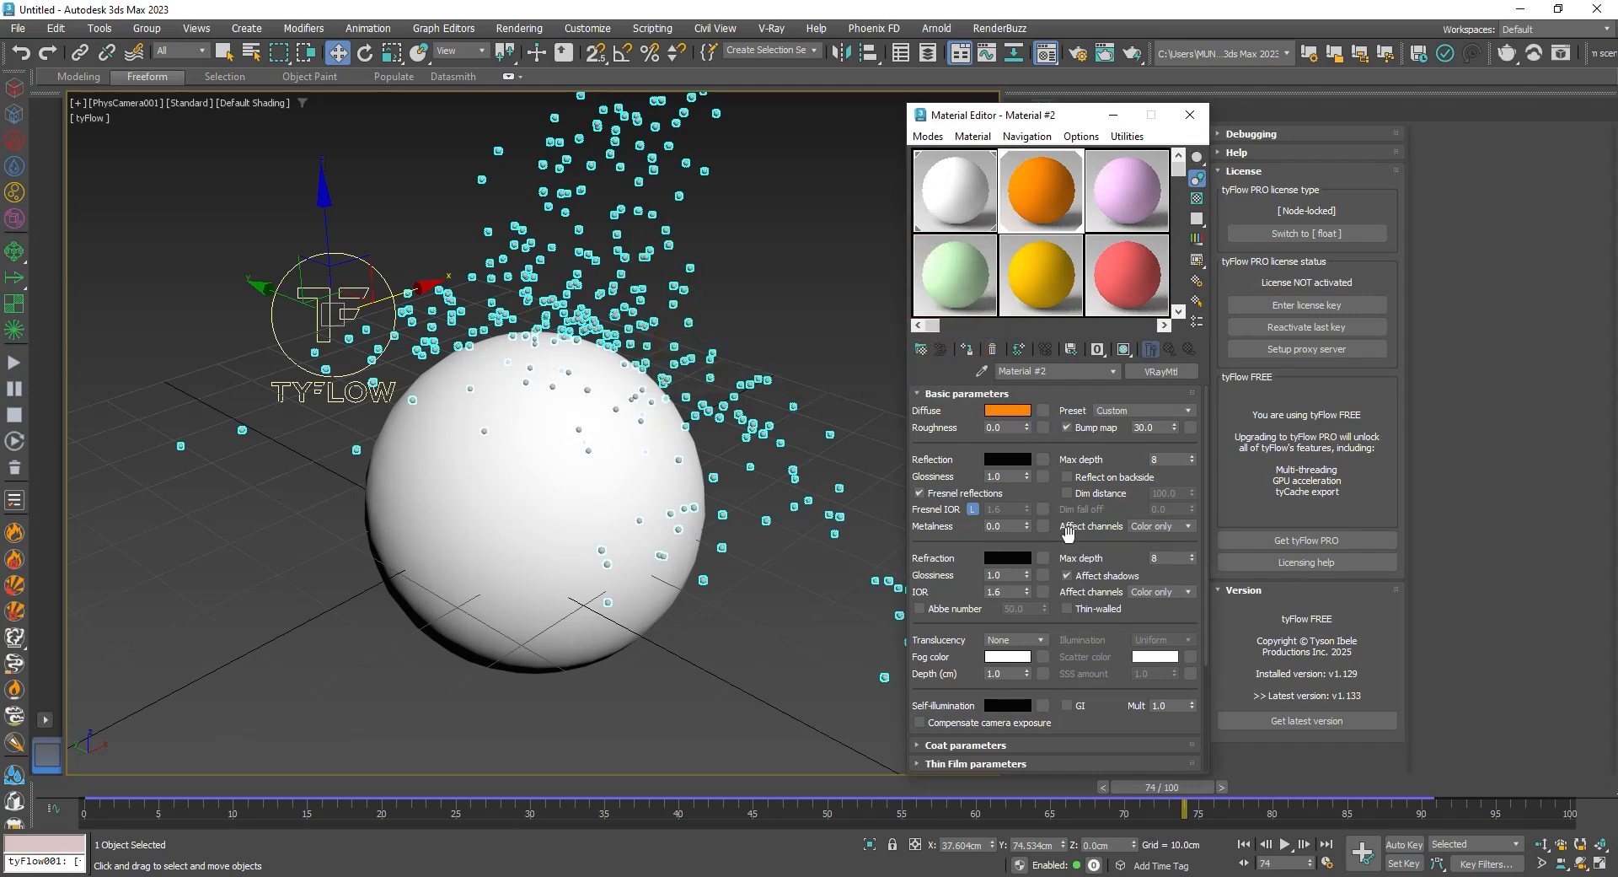
Paste the orange color into Material #2's self-illumination, enable GI, set the multiplier to 5 and minimize the Material Editor
scroll(1067, 473, "down", 3)
right_click(998, 565)
left_click(1029, 595)
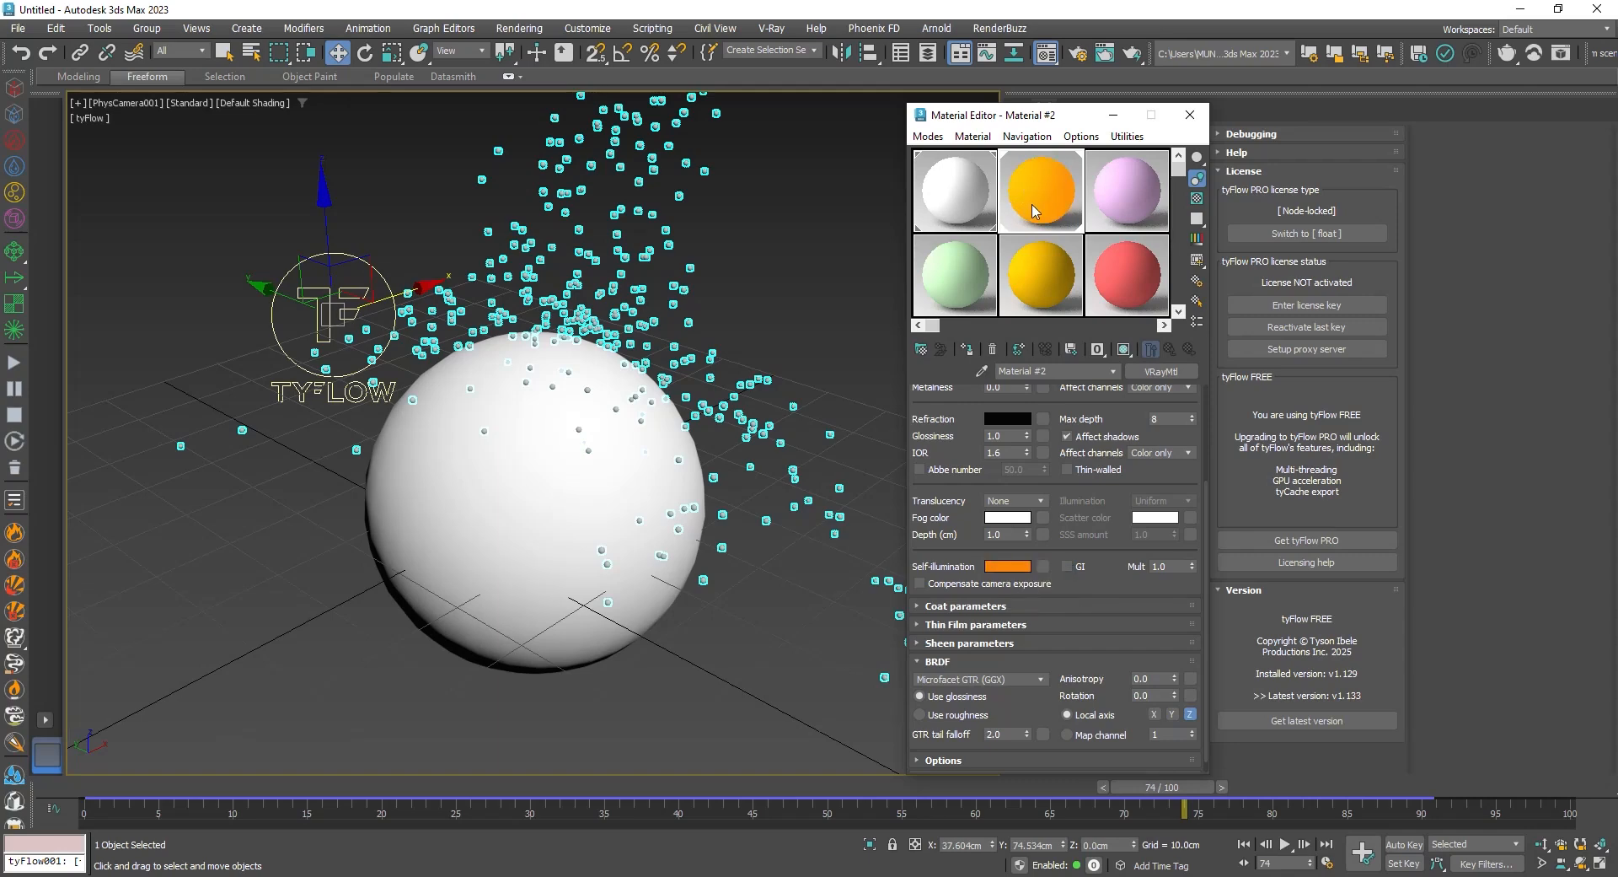
left_click(1068, 567)
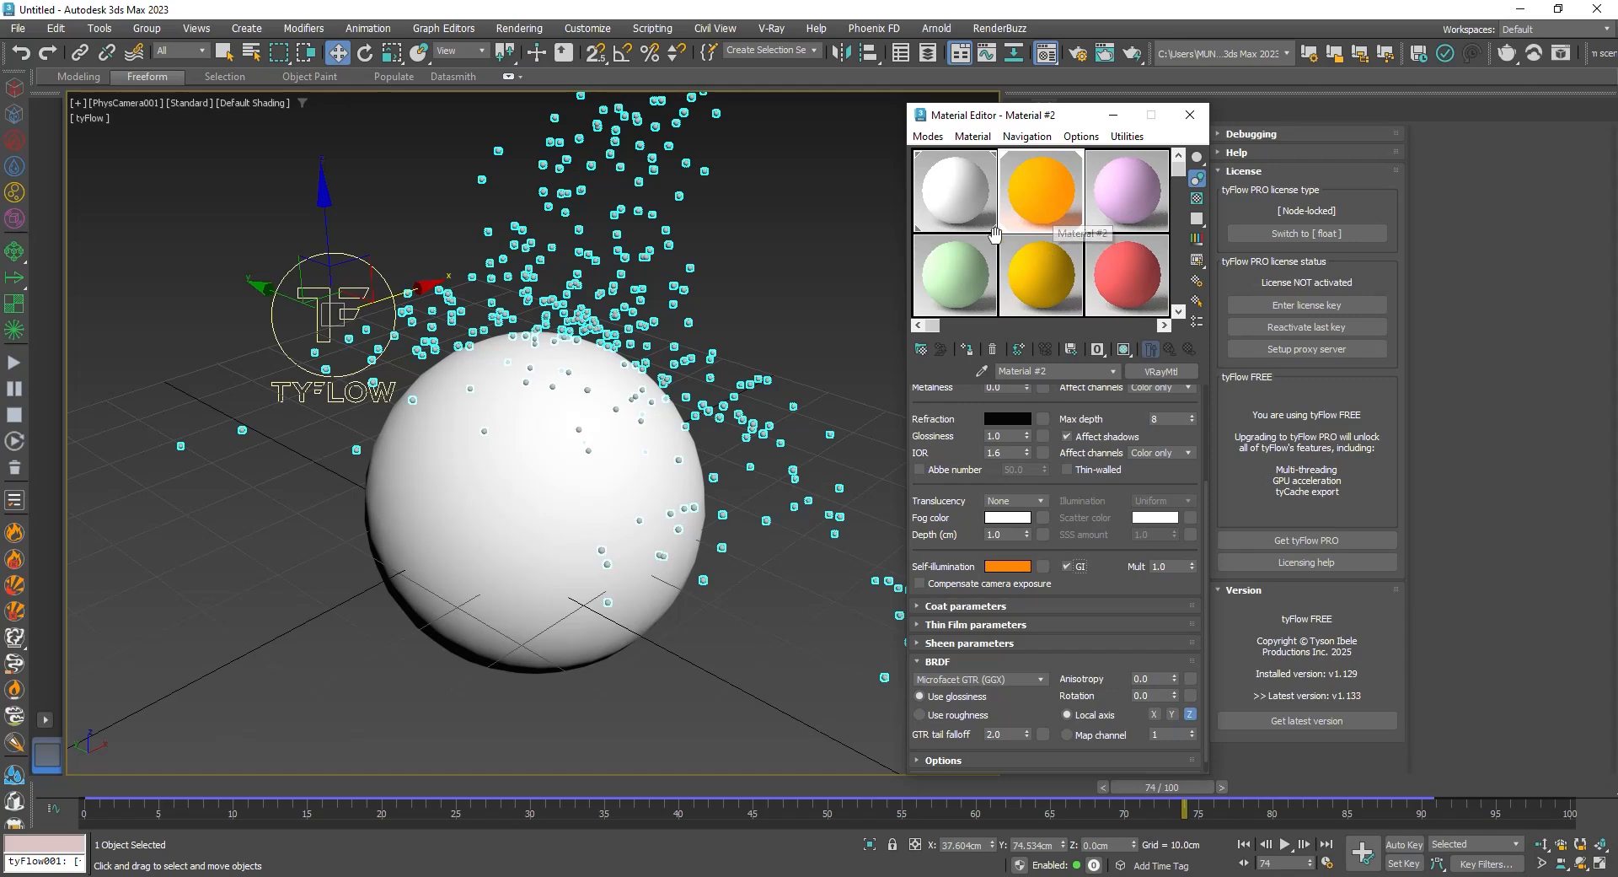
double_click(1165, 566)
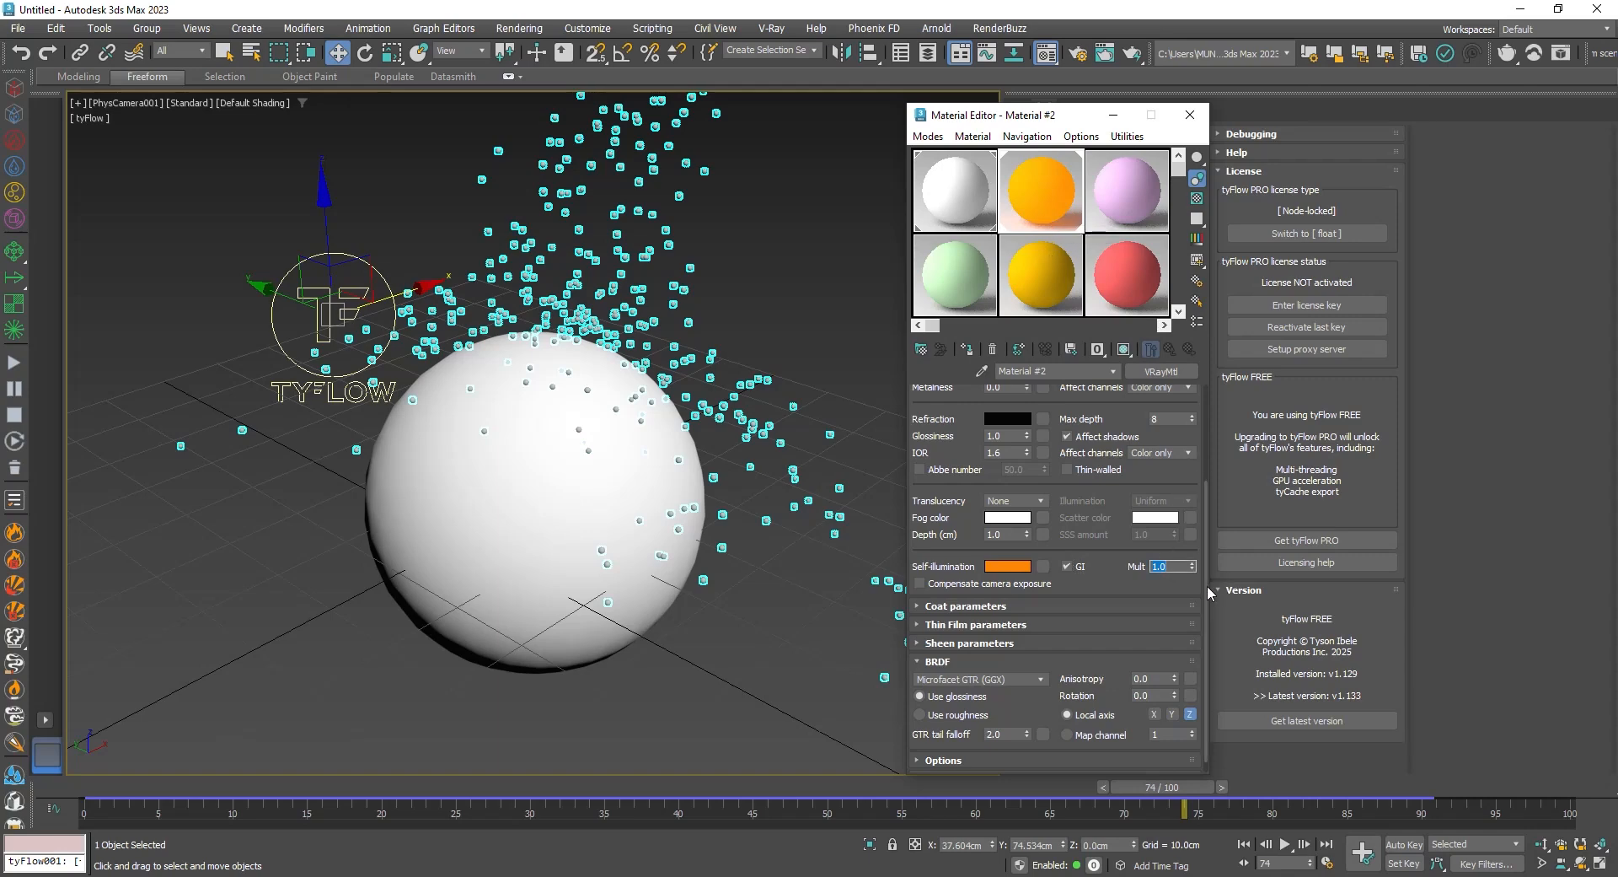
type("5")
key("Return")
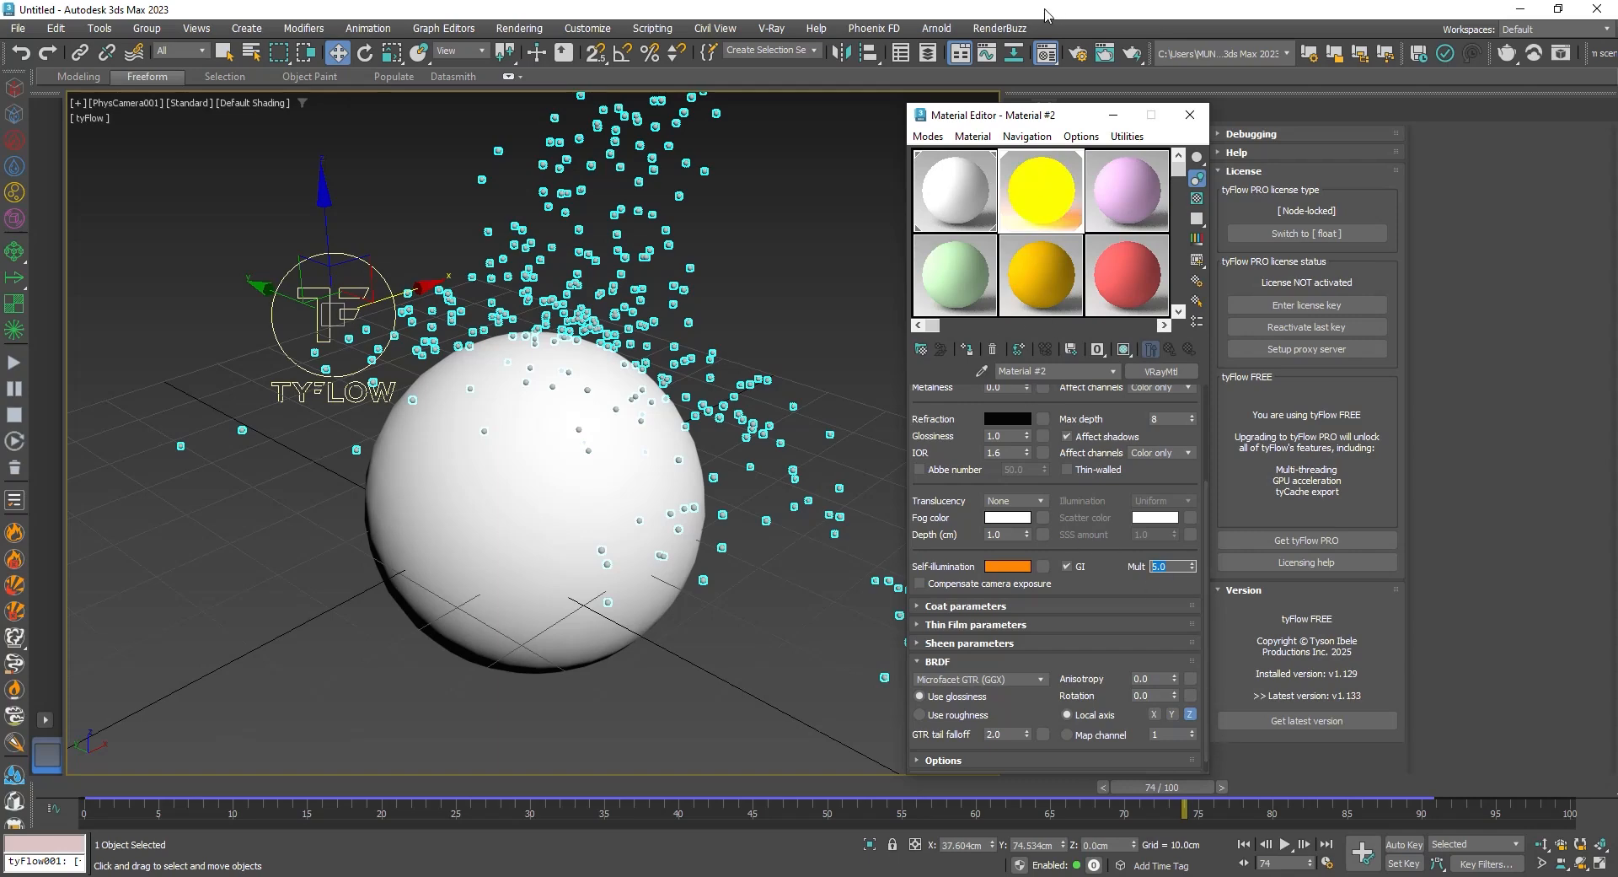
left_click(1112, 116)
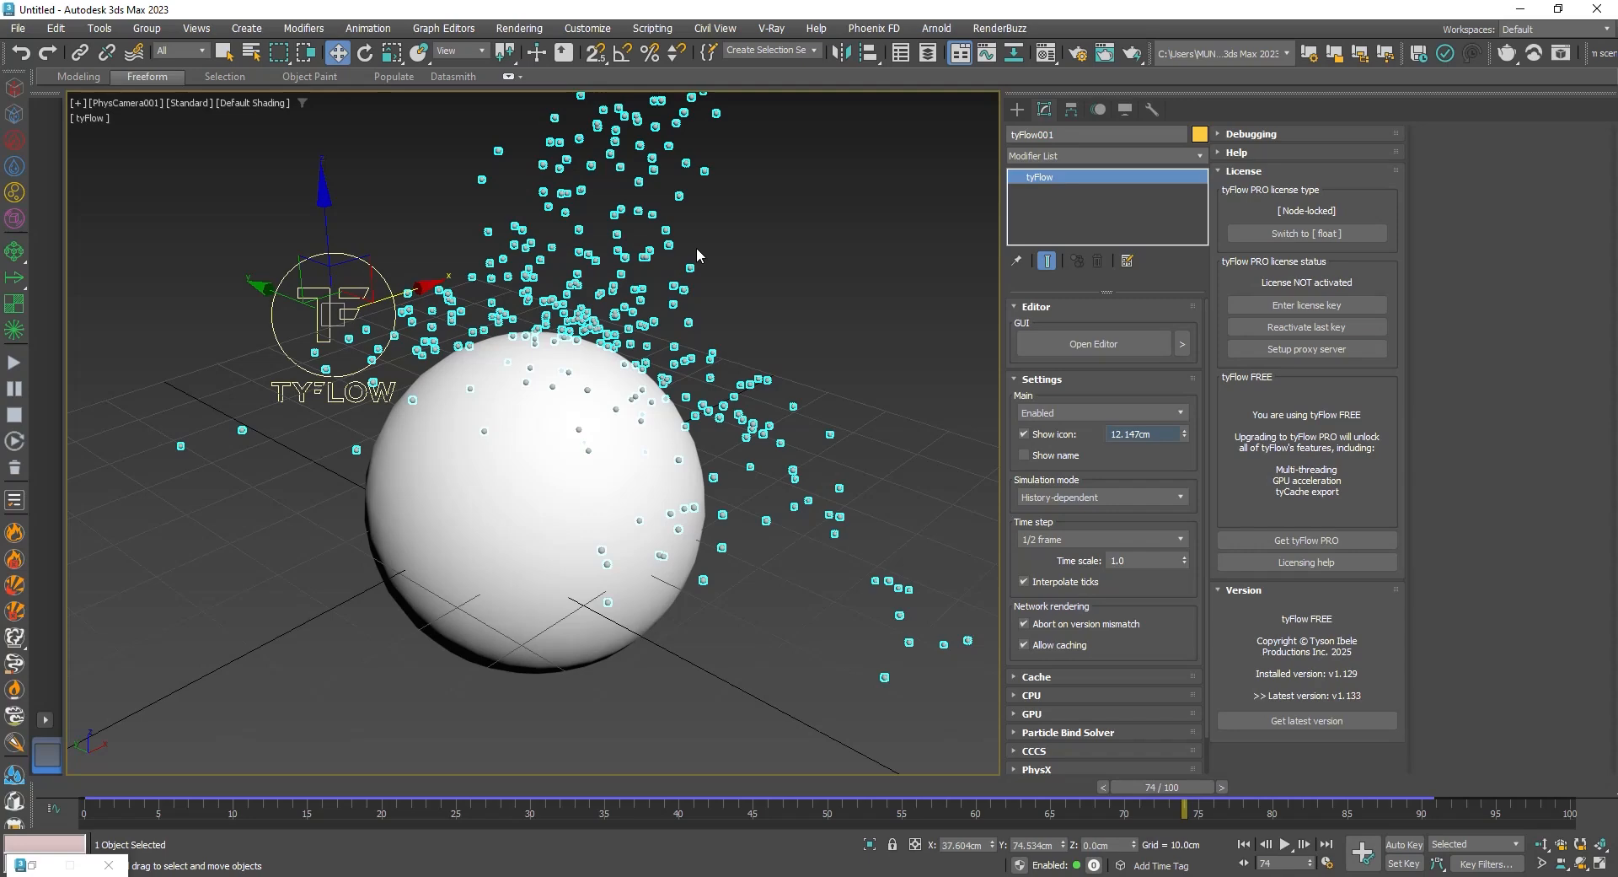
Select the physical camera in the perspective view, enable its motion blur and deselect it
left_click(402, 243)
key("p")
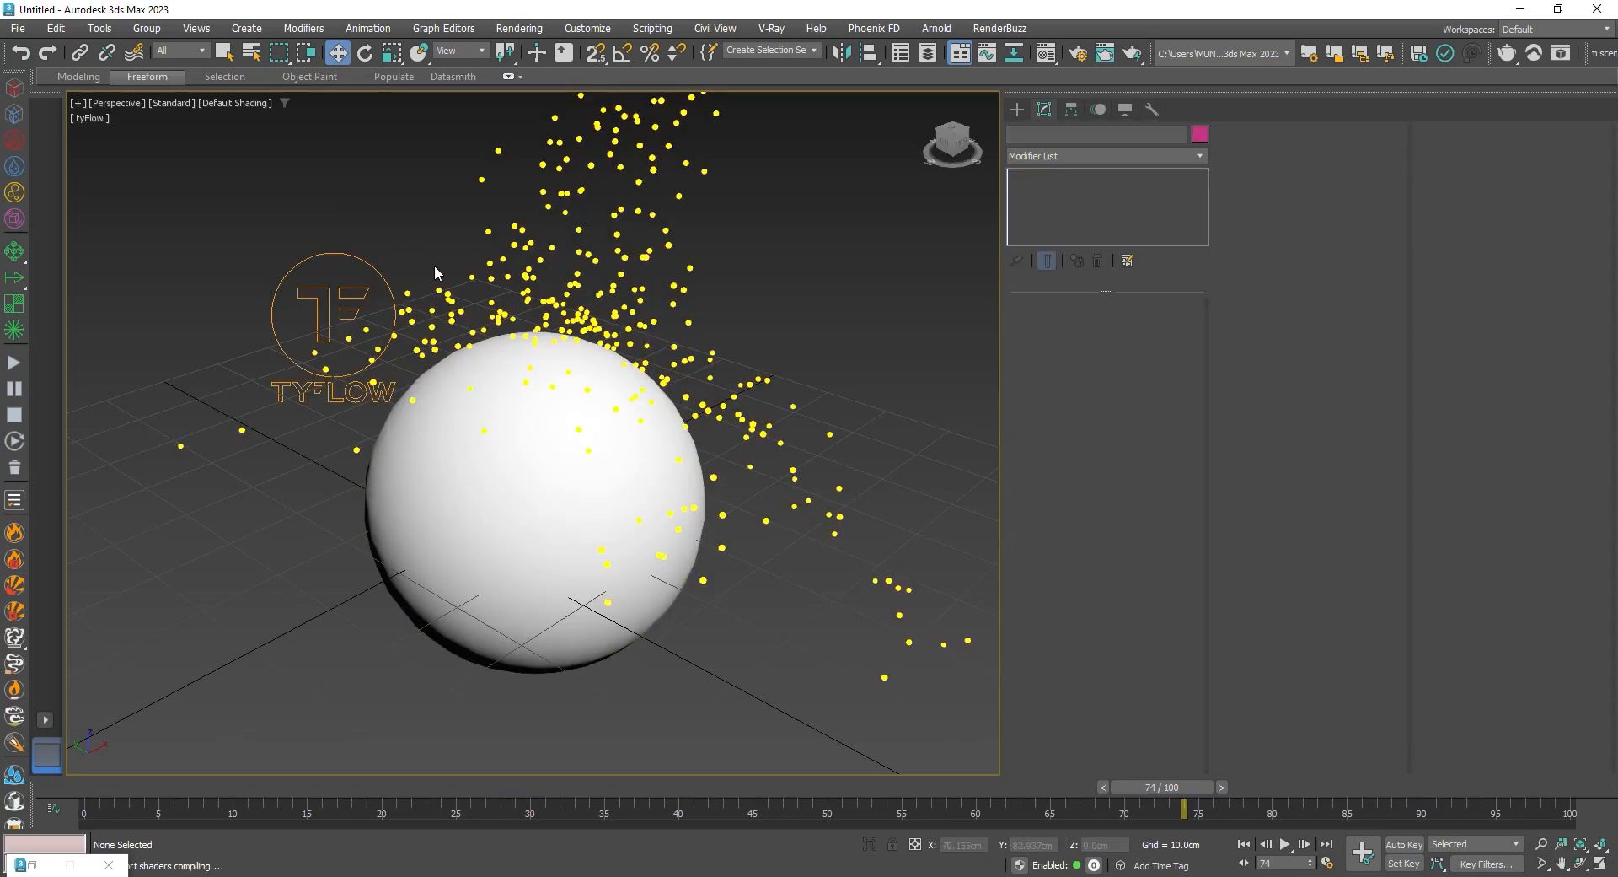
scroll(435, 273, "down", 3)
middle_click_drag(474, 341, 591, 414, "alt")
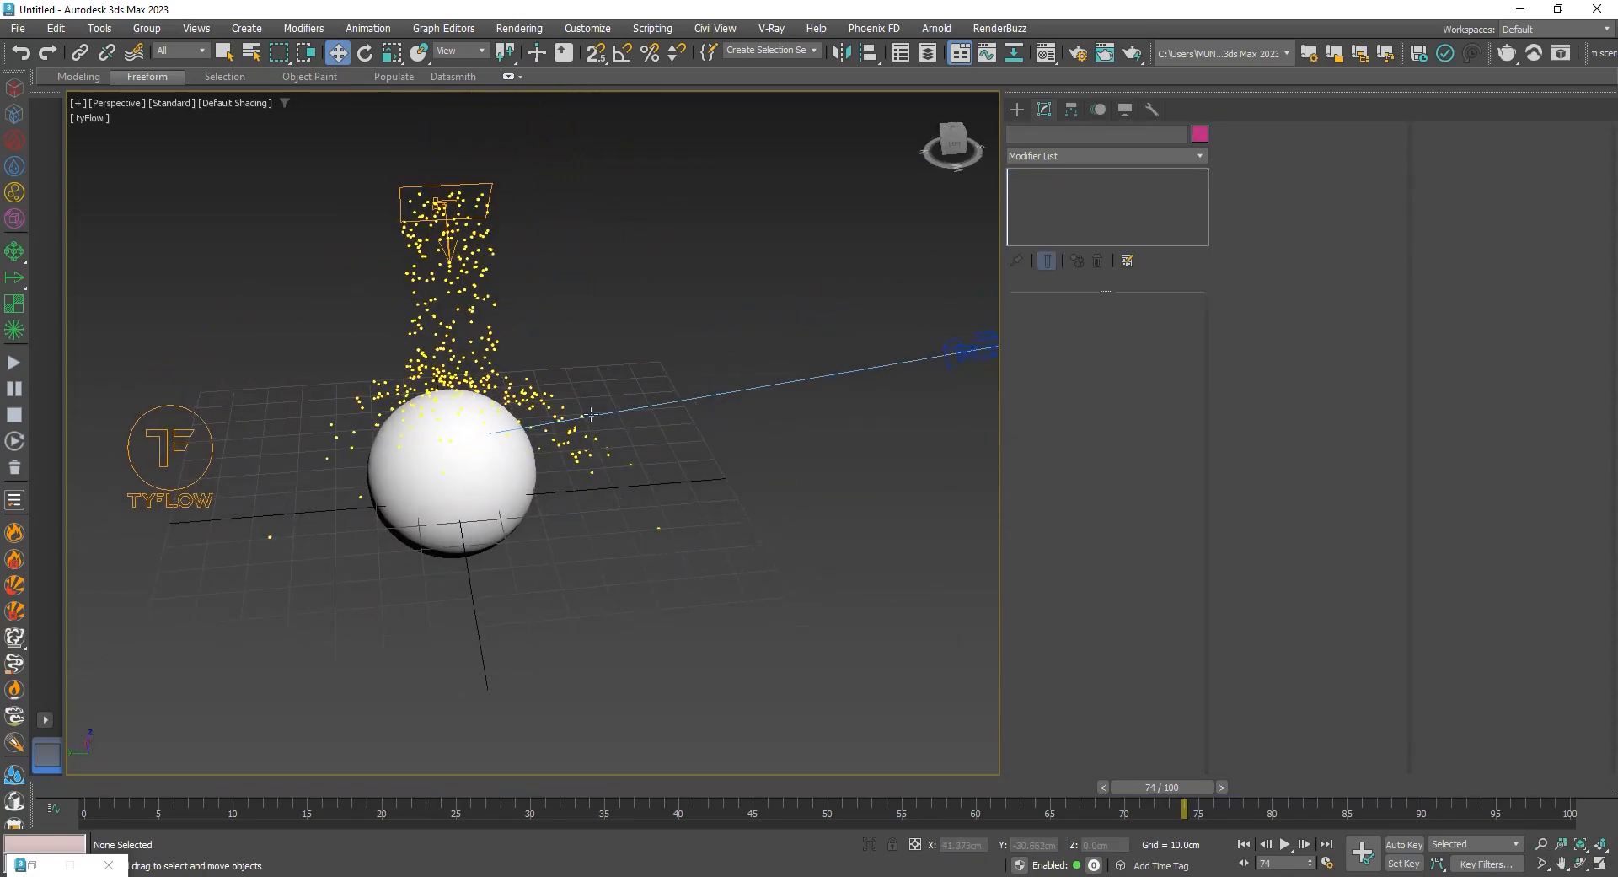
left_click(969, 350)
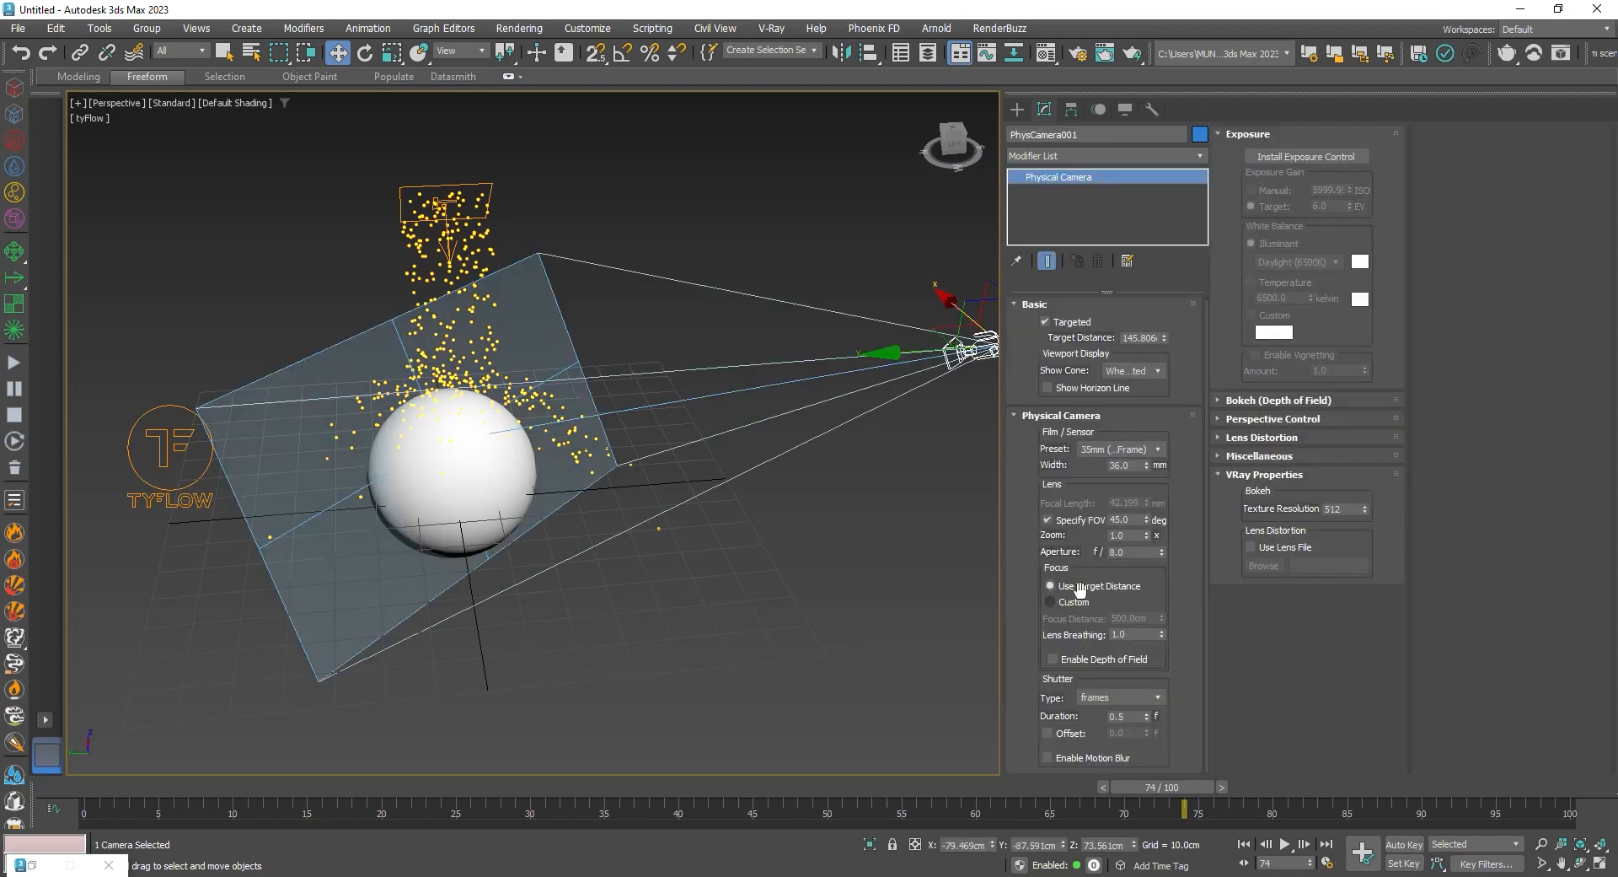
left_click(1064, 758)
left_click(790, 614)
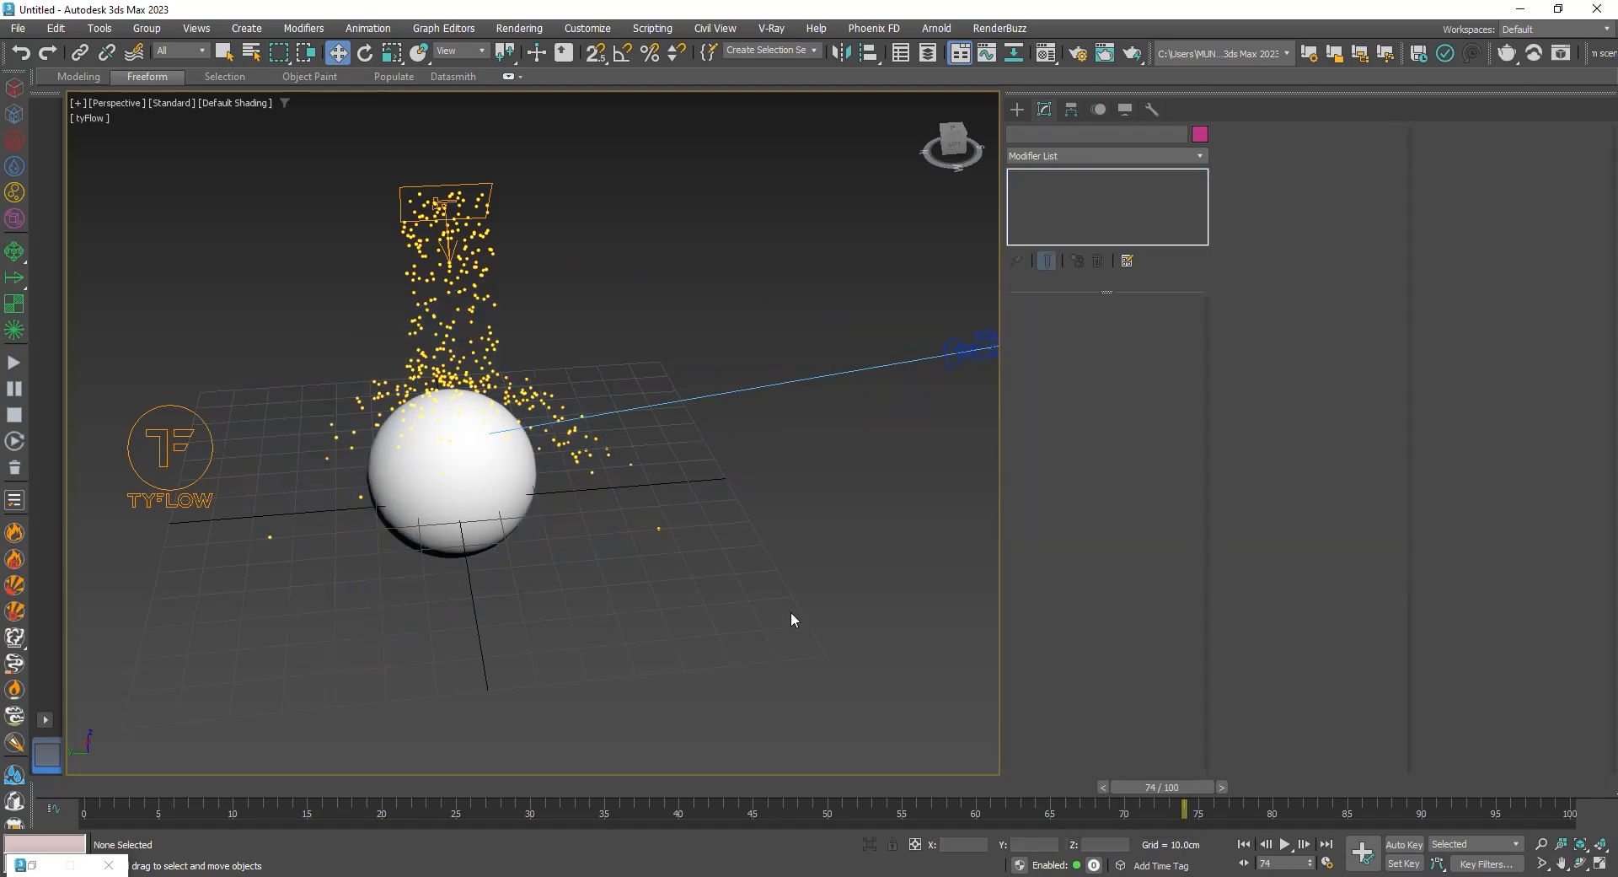
Return to the PhysCamera001 view and render the current frame
key("c")
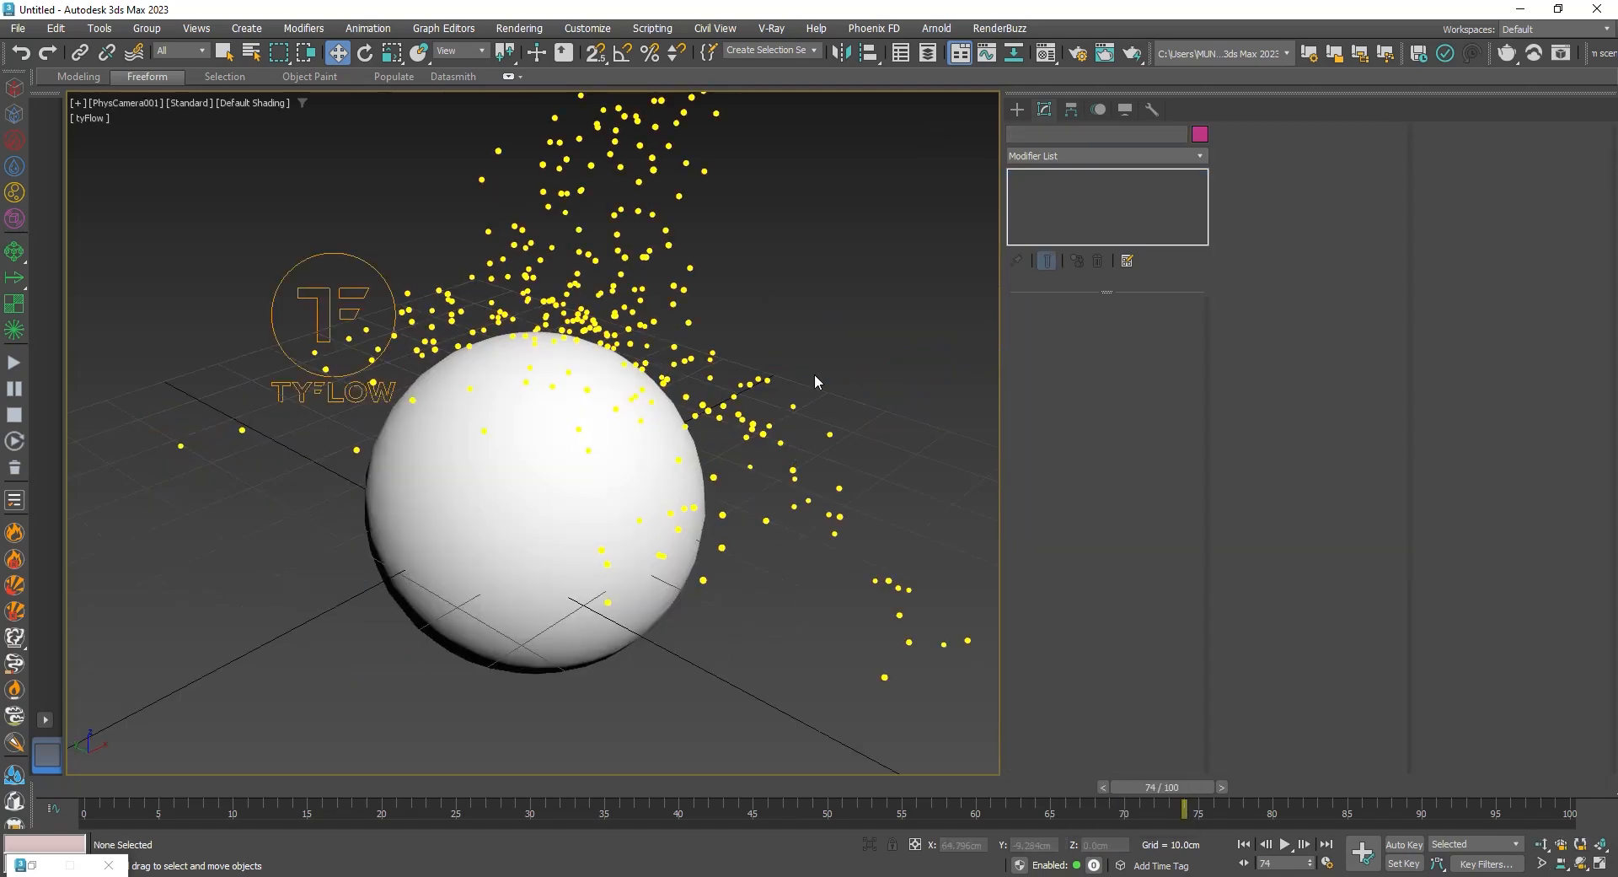
left_click(519, 28)
left_click(539, 51)
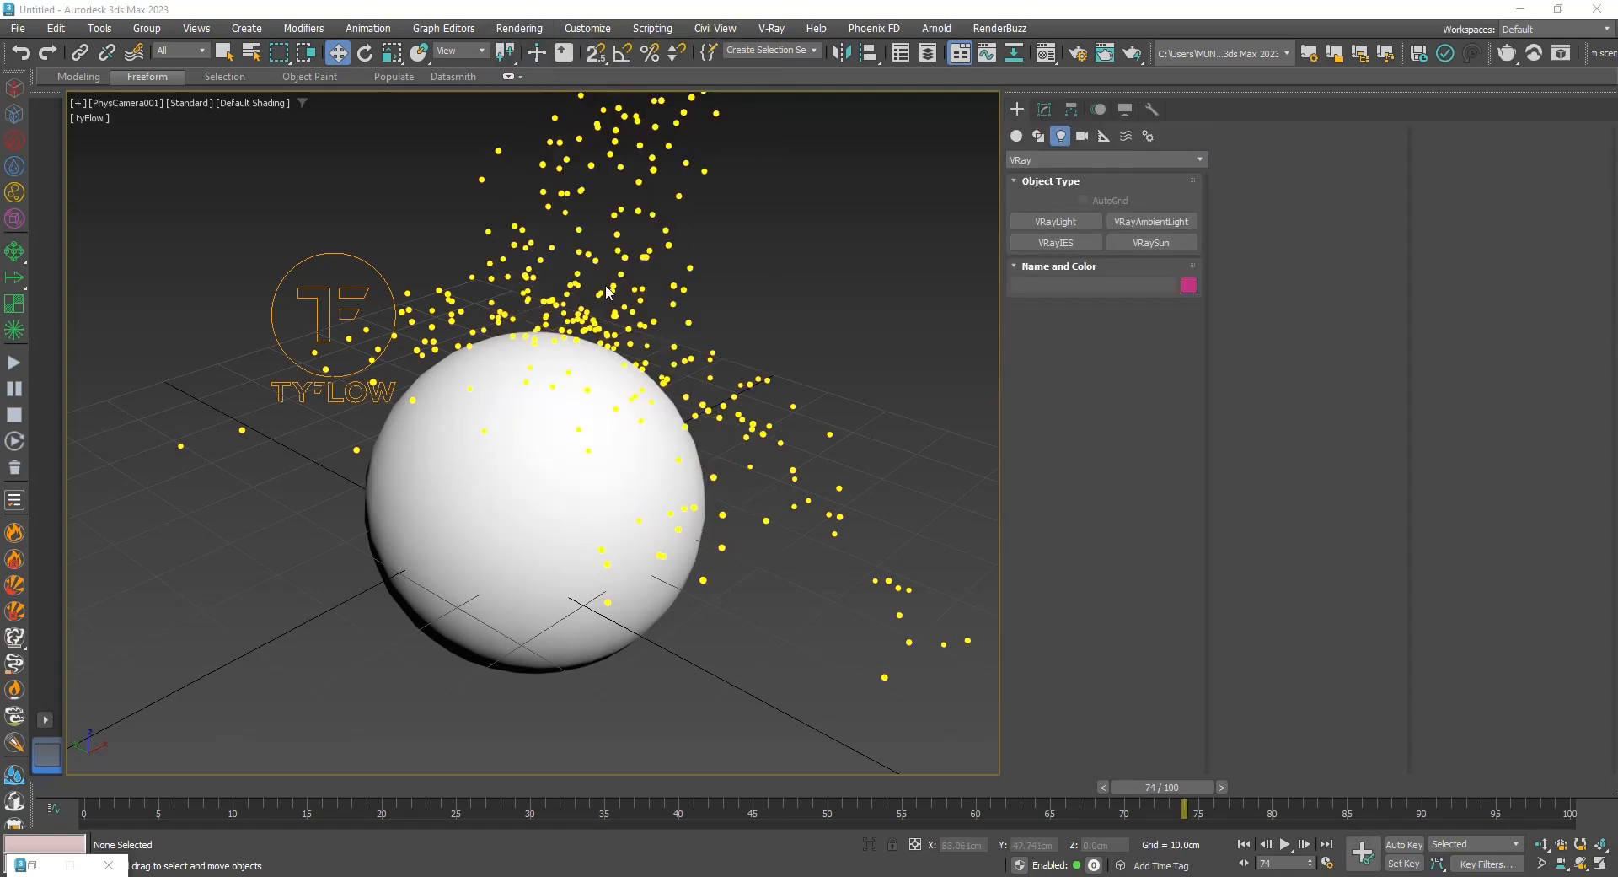
Reopen the tyFlow editor and add a Mesh operator above Display in Event_001
left_click(99, 119)
mouse_move(143, 187)
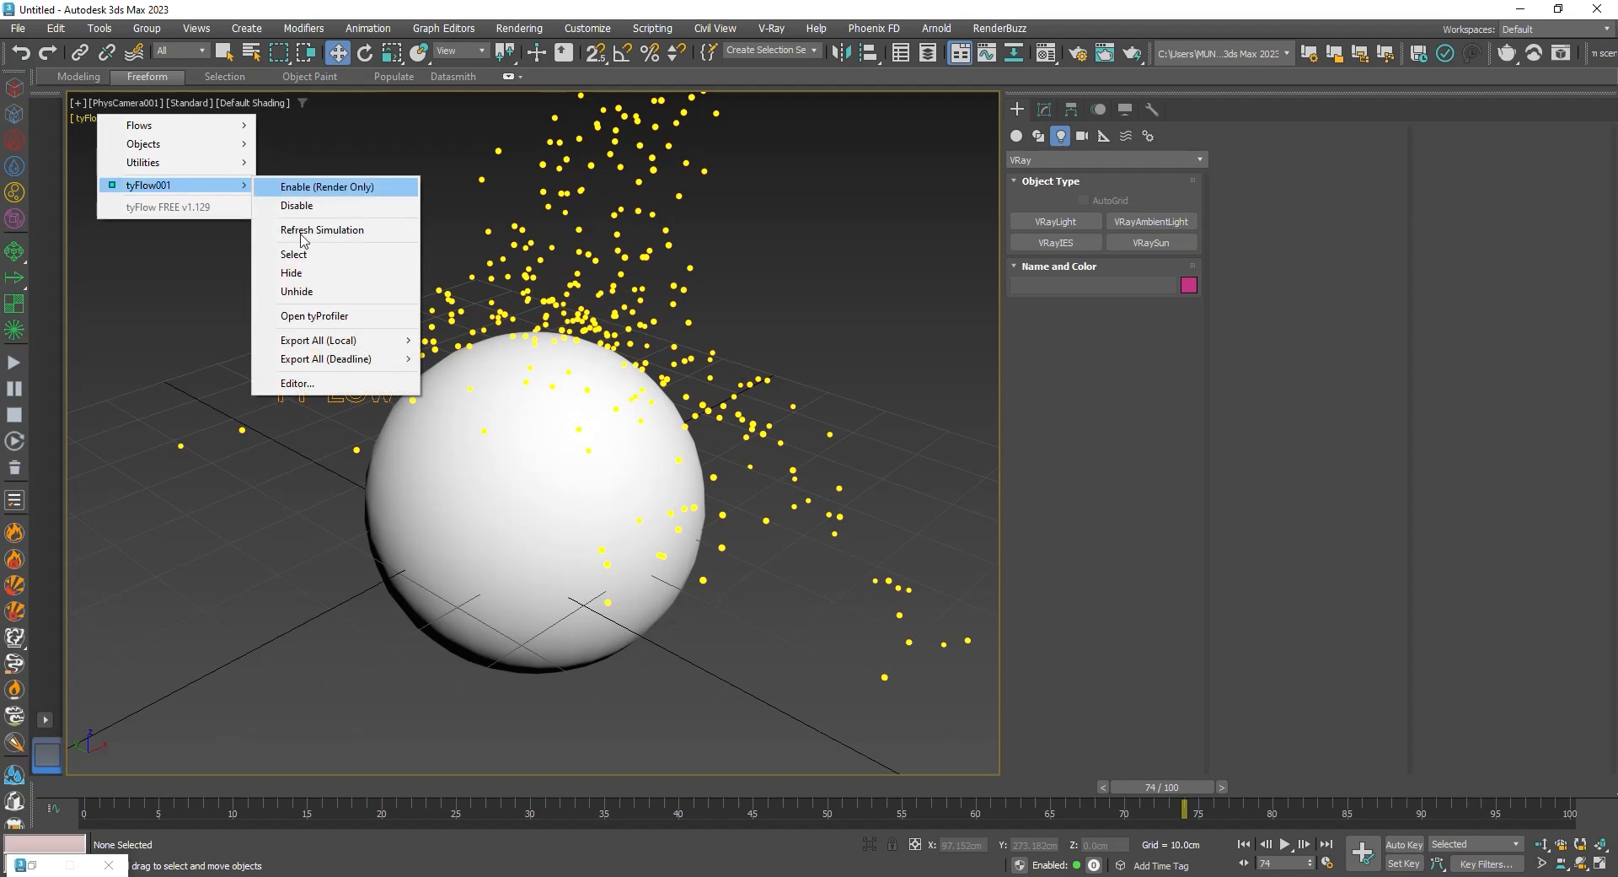
left_click(388, 384)
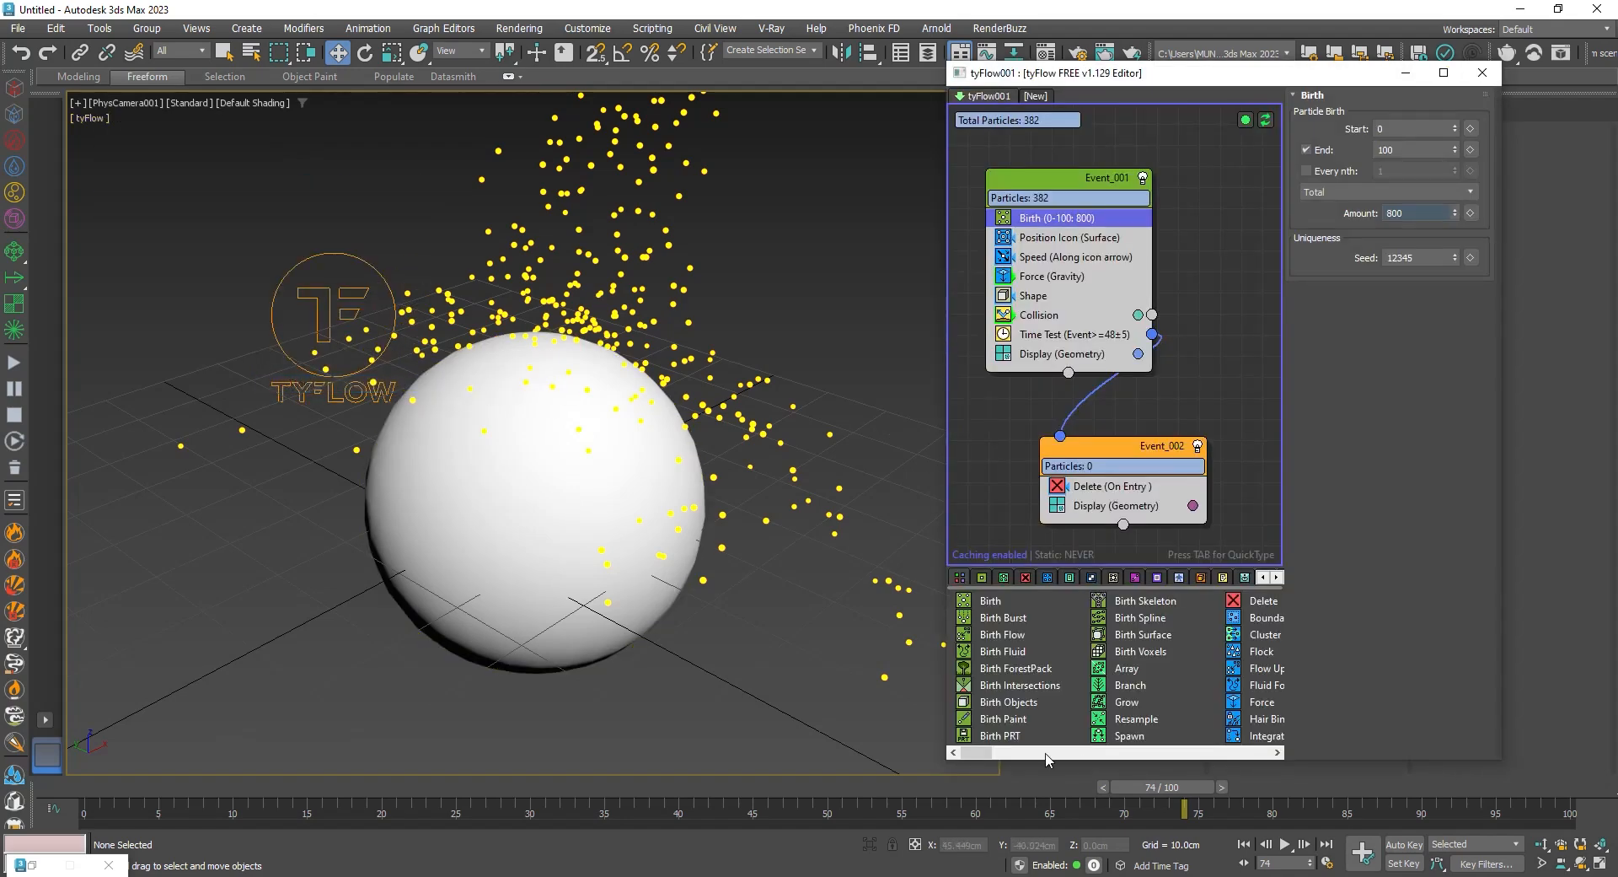
left_click(1035, 354)
key("Tab")
type("mes")
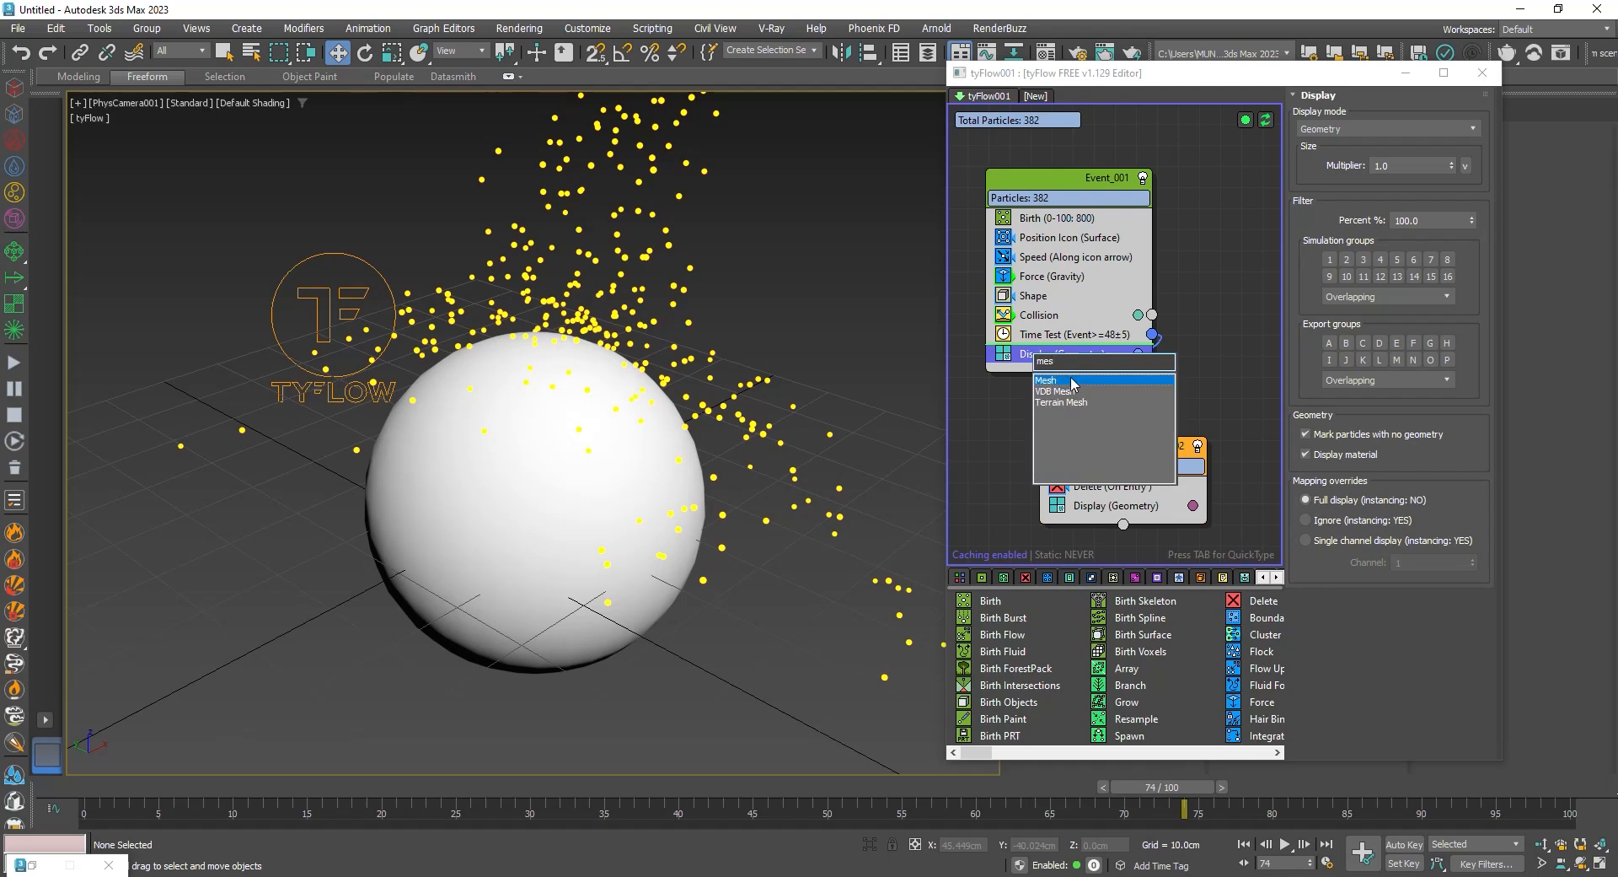
left_click(1072, 382)
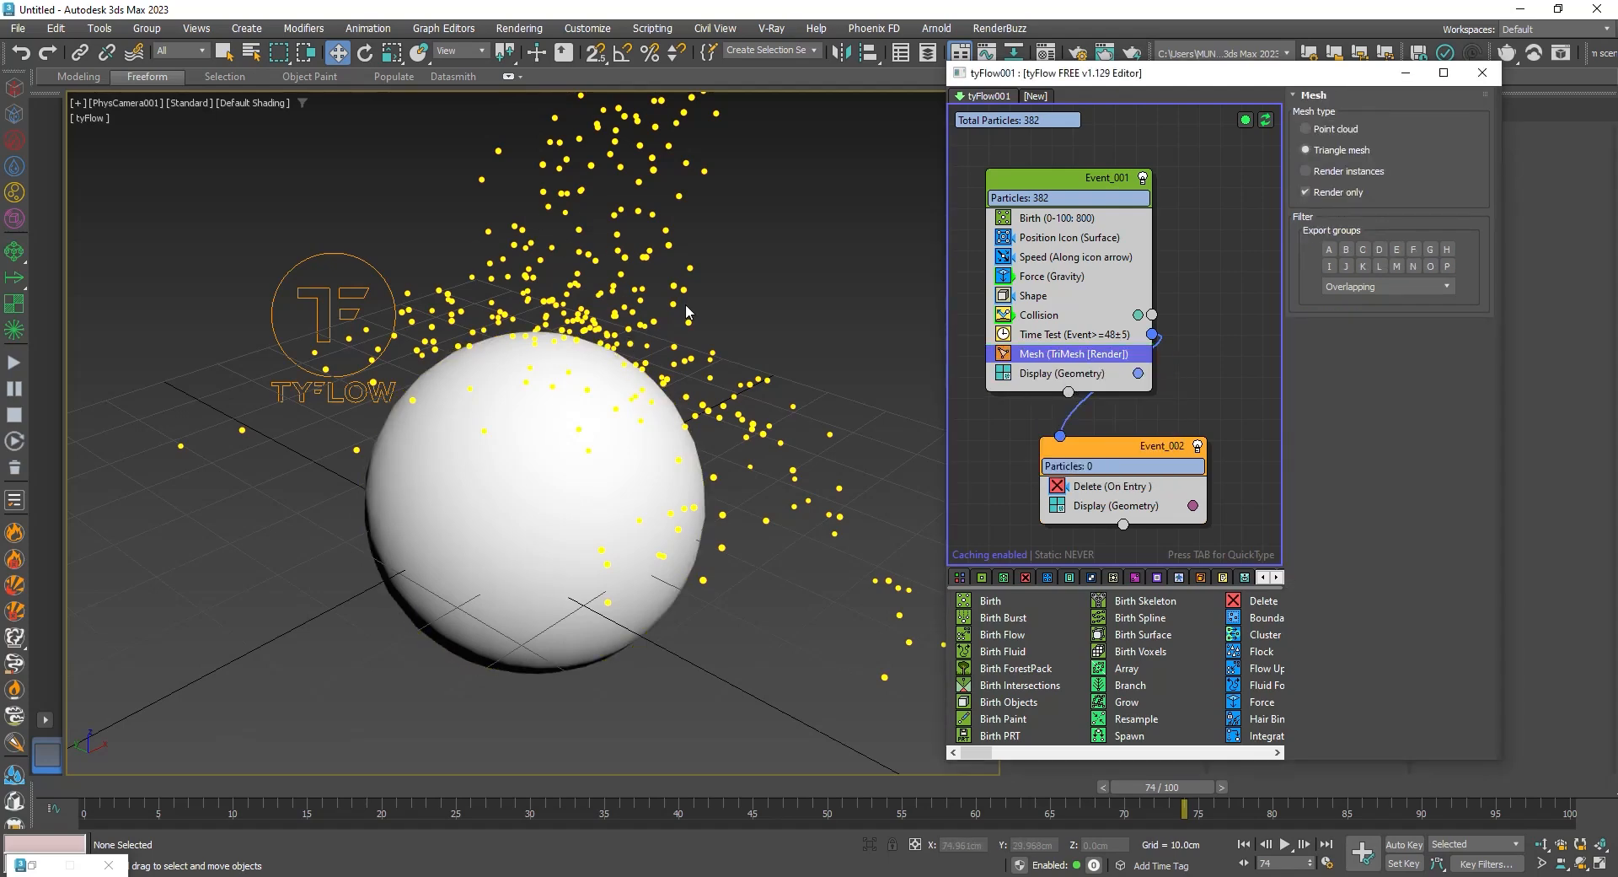
Render the current frame to inspect the glowing particles, stop the render and move the frame buffer away from the tyFlow editor
left_click(519, 27)
left_click(531, 51)
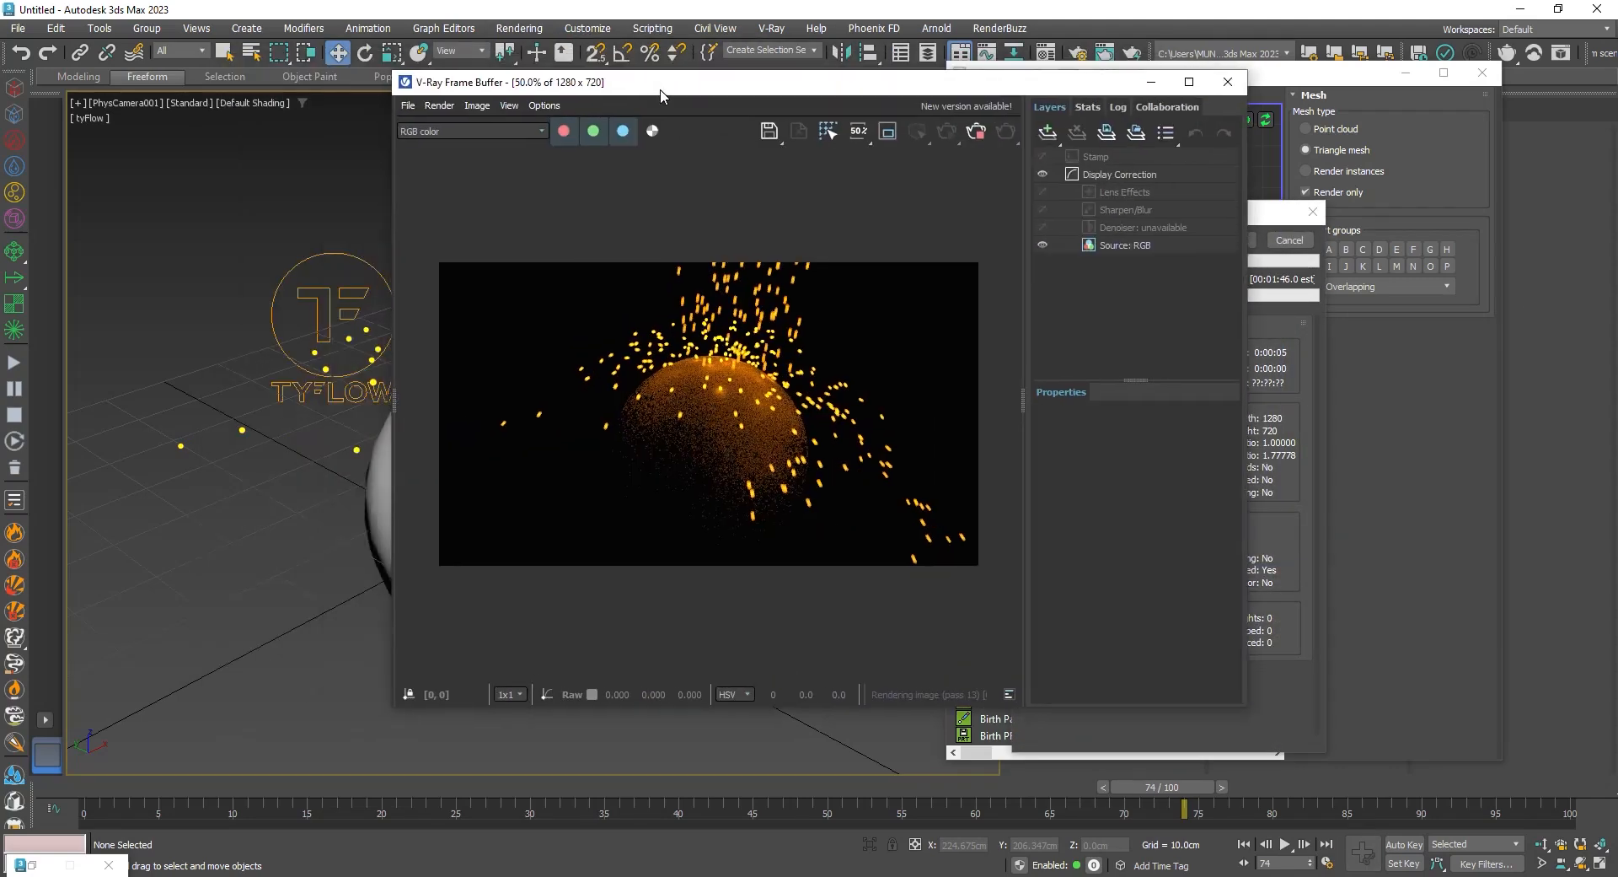
scroll(769, 341, "up", 1)
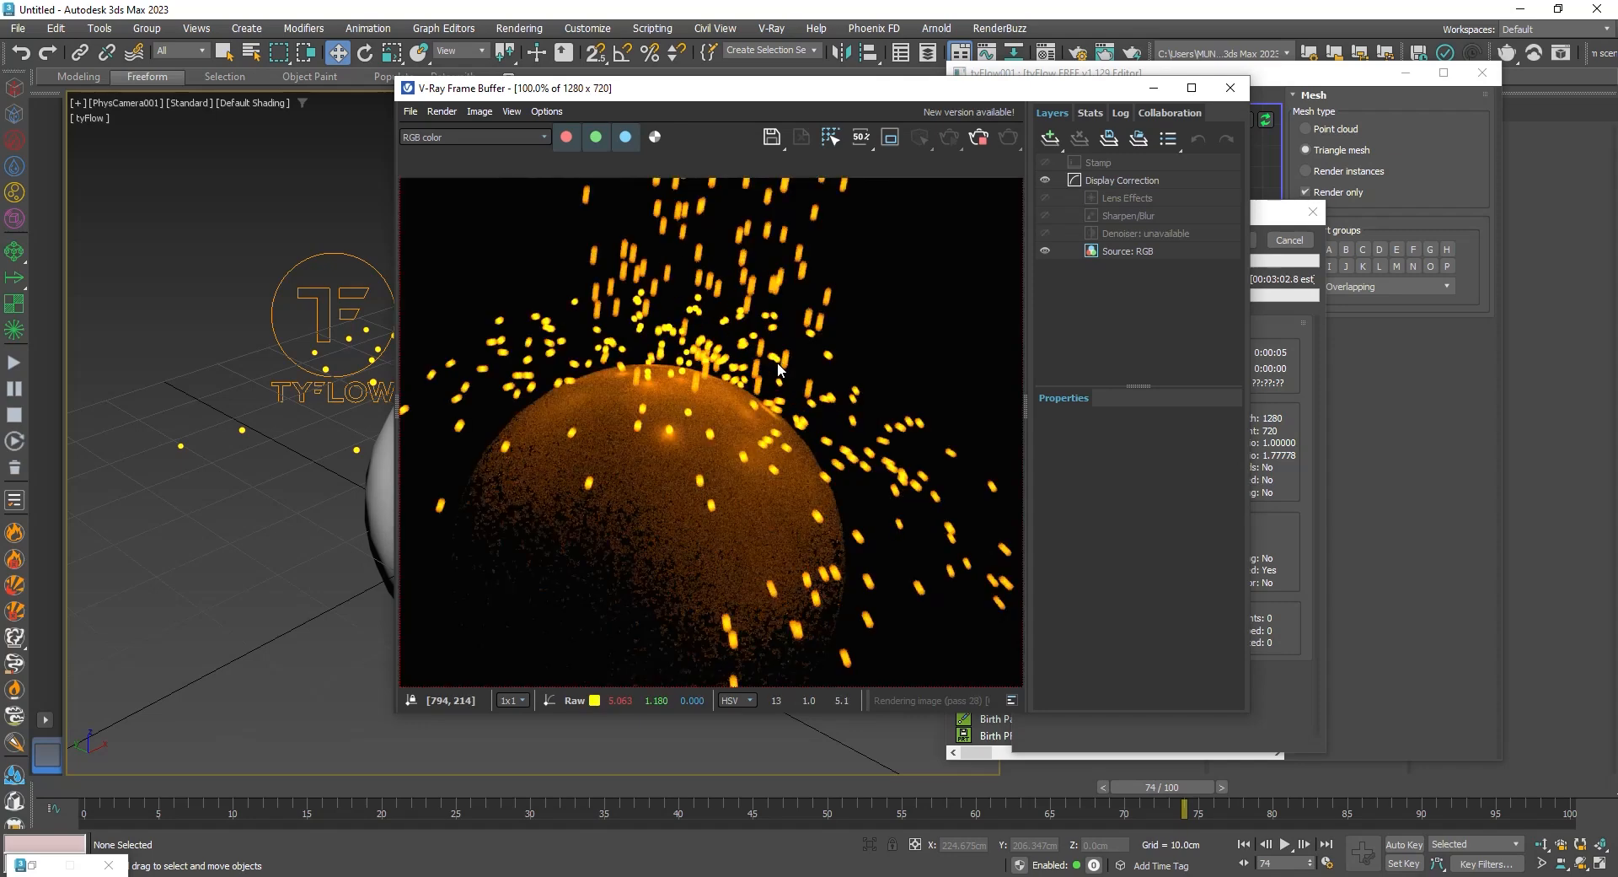
scroll(777, 362, "down", 1)
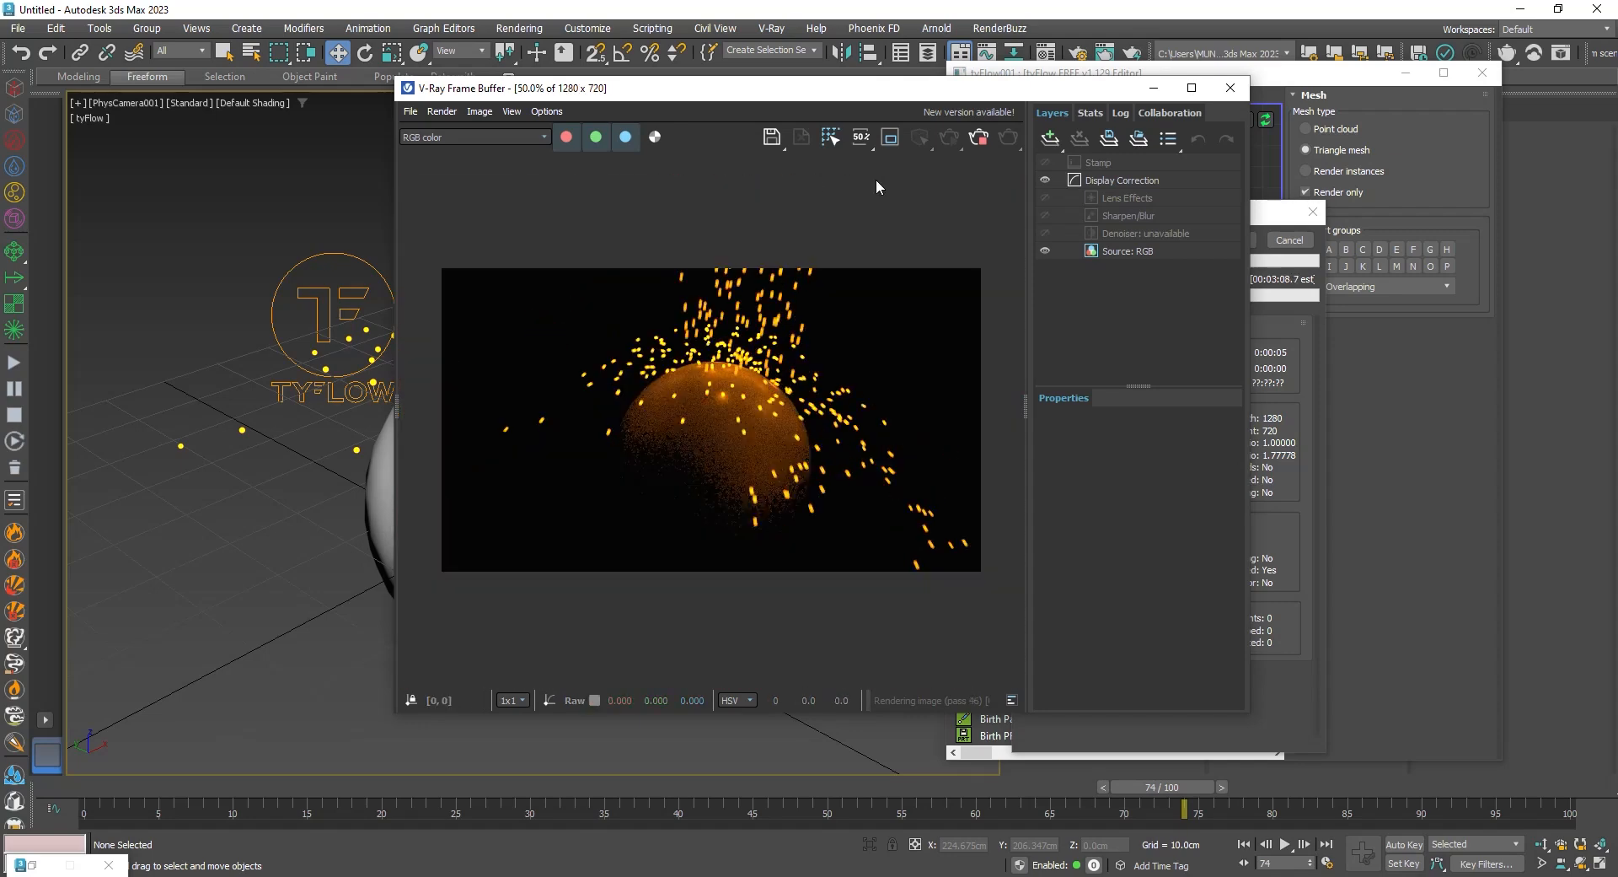
left_click(979, 138)
left_click_drag(462, 75, 159, 147)
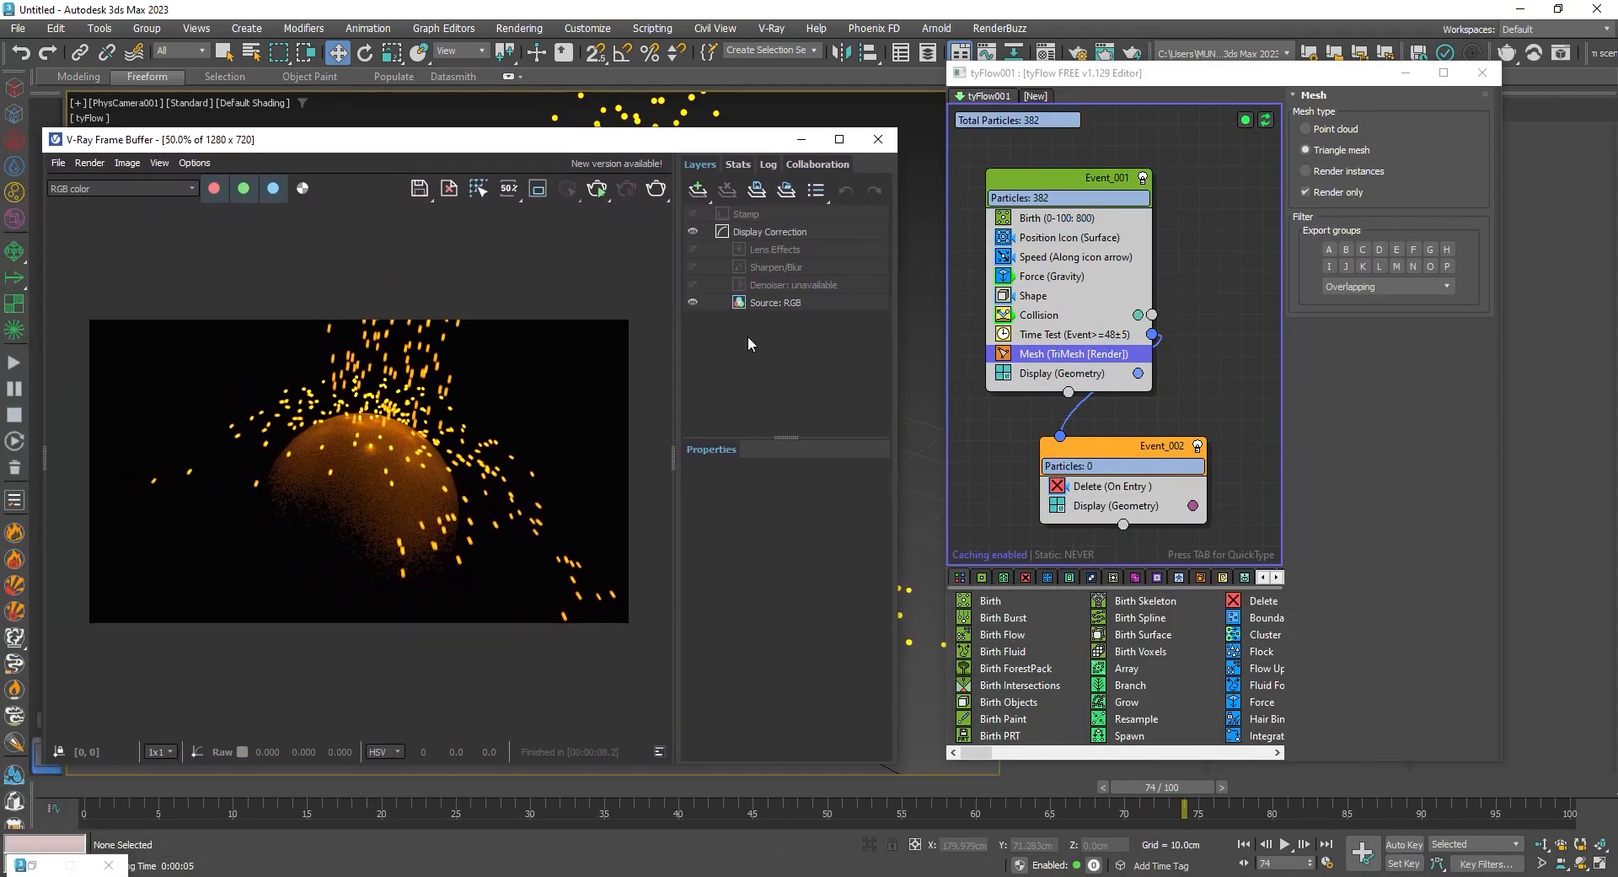
Add a Material ID operator in a new event, set it to Random and set its maximum to 3
left_click(1014, 408)
key("Tab")
type("m")
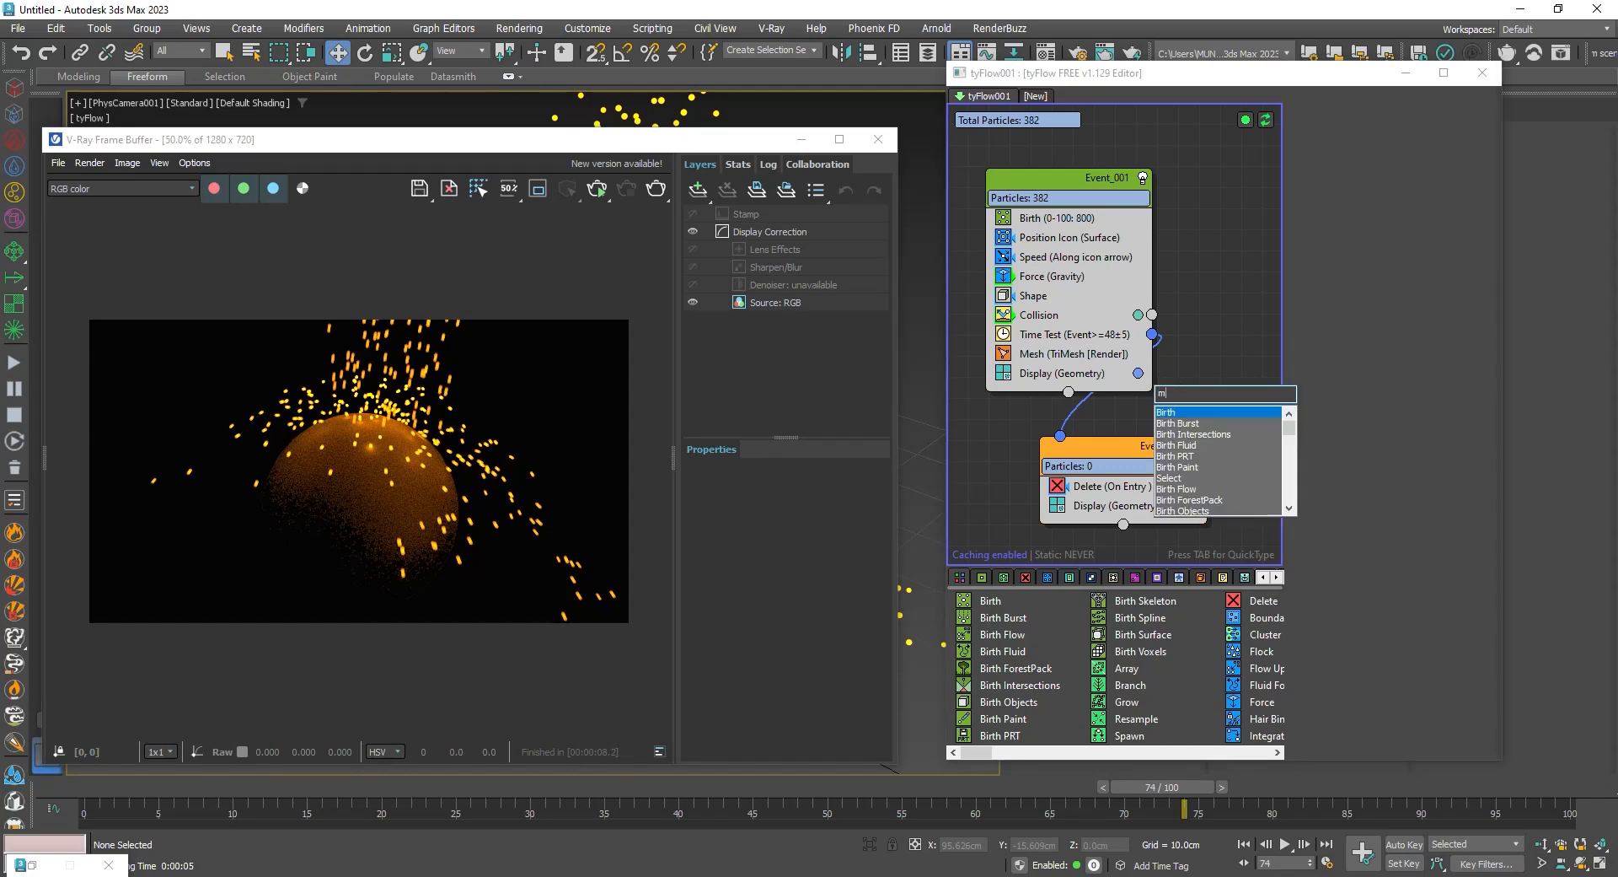
type("at")
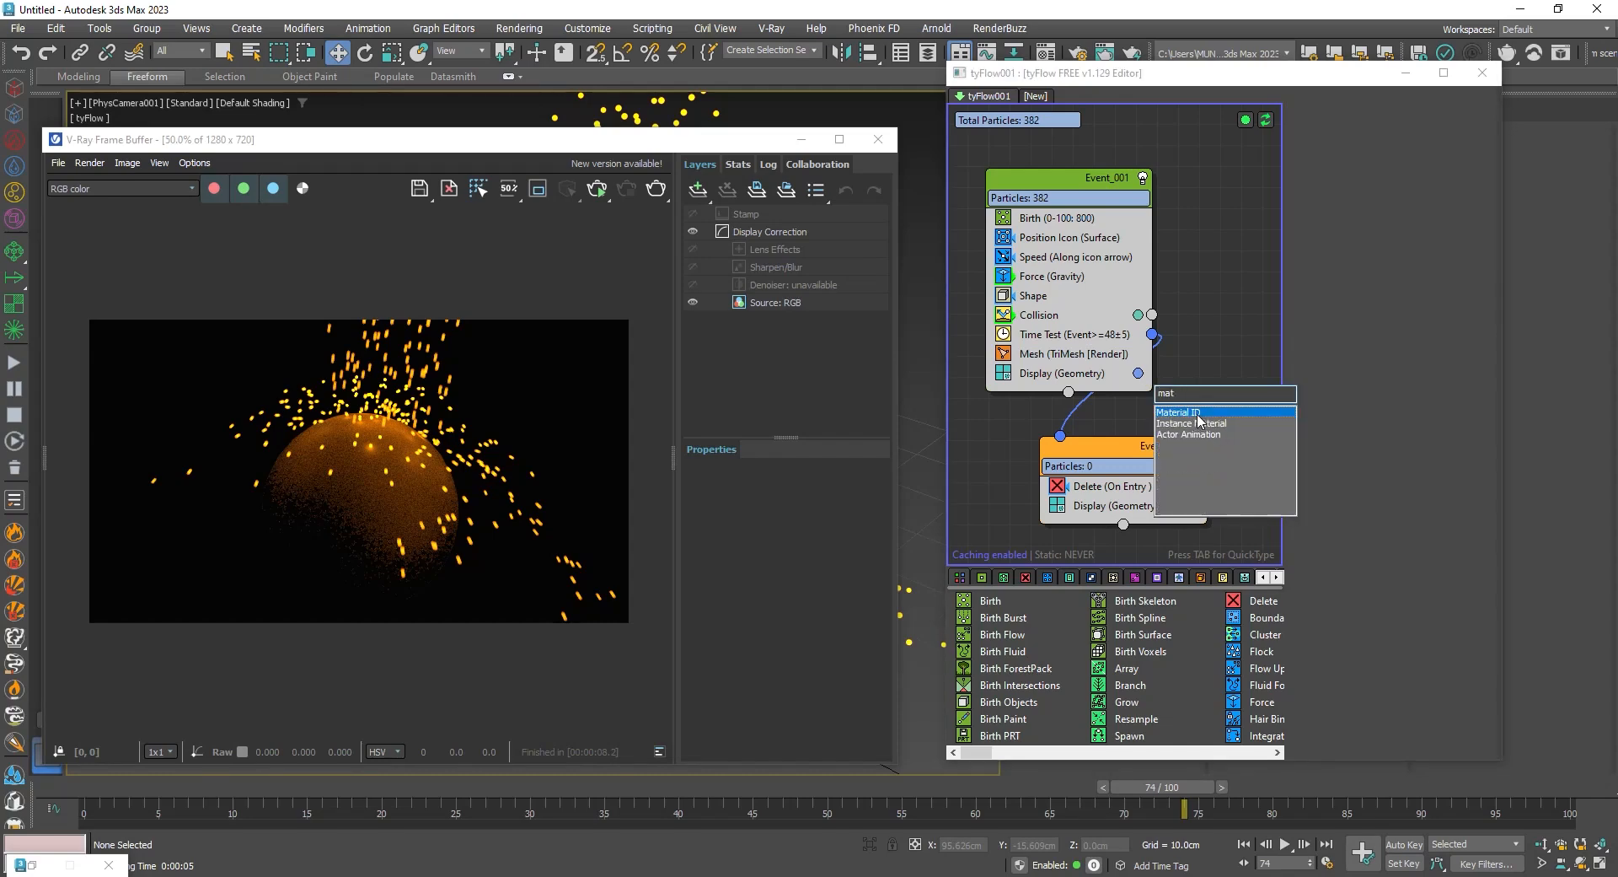
left_click(1198, 413)
left_click(1333, 166)
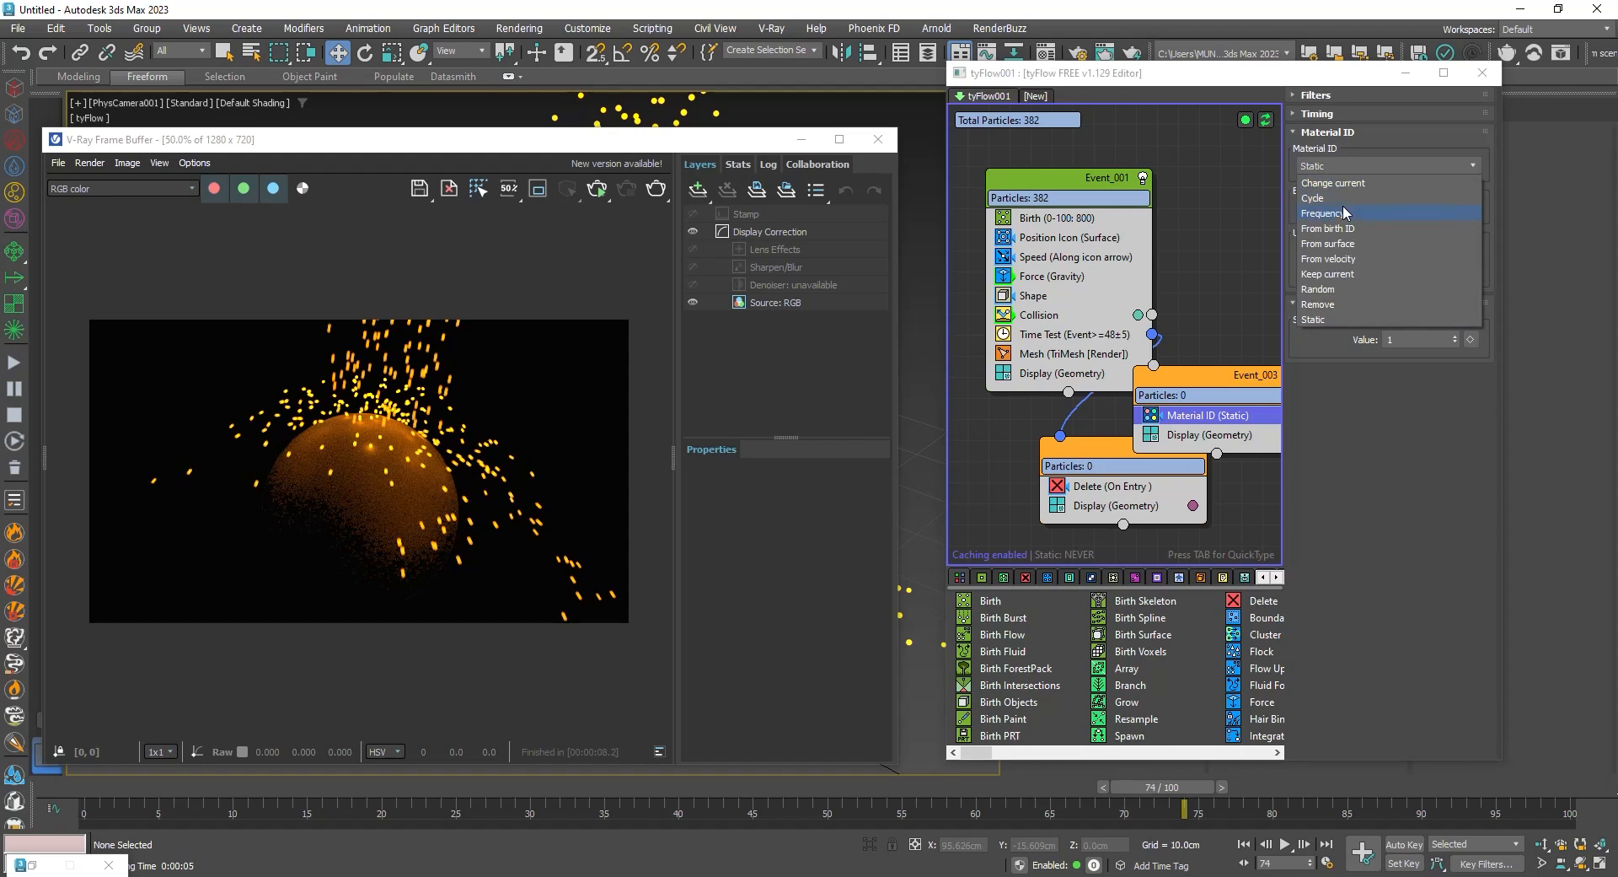
left_click(1349, 290)
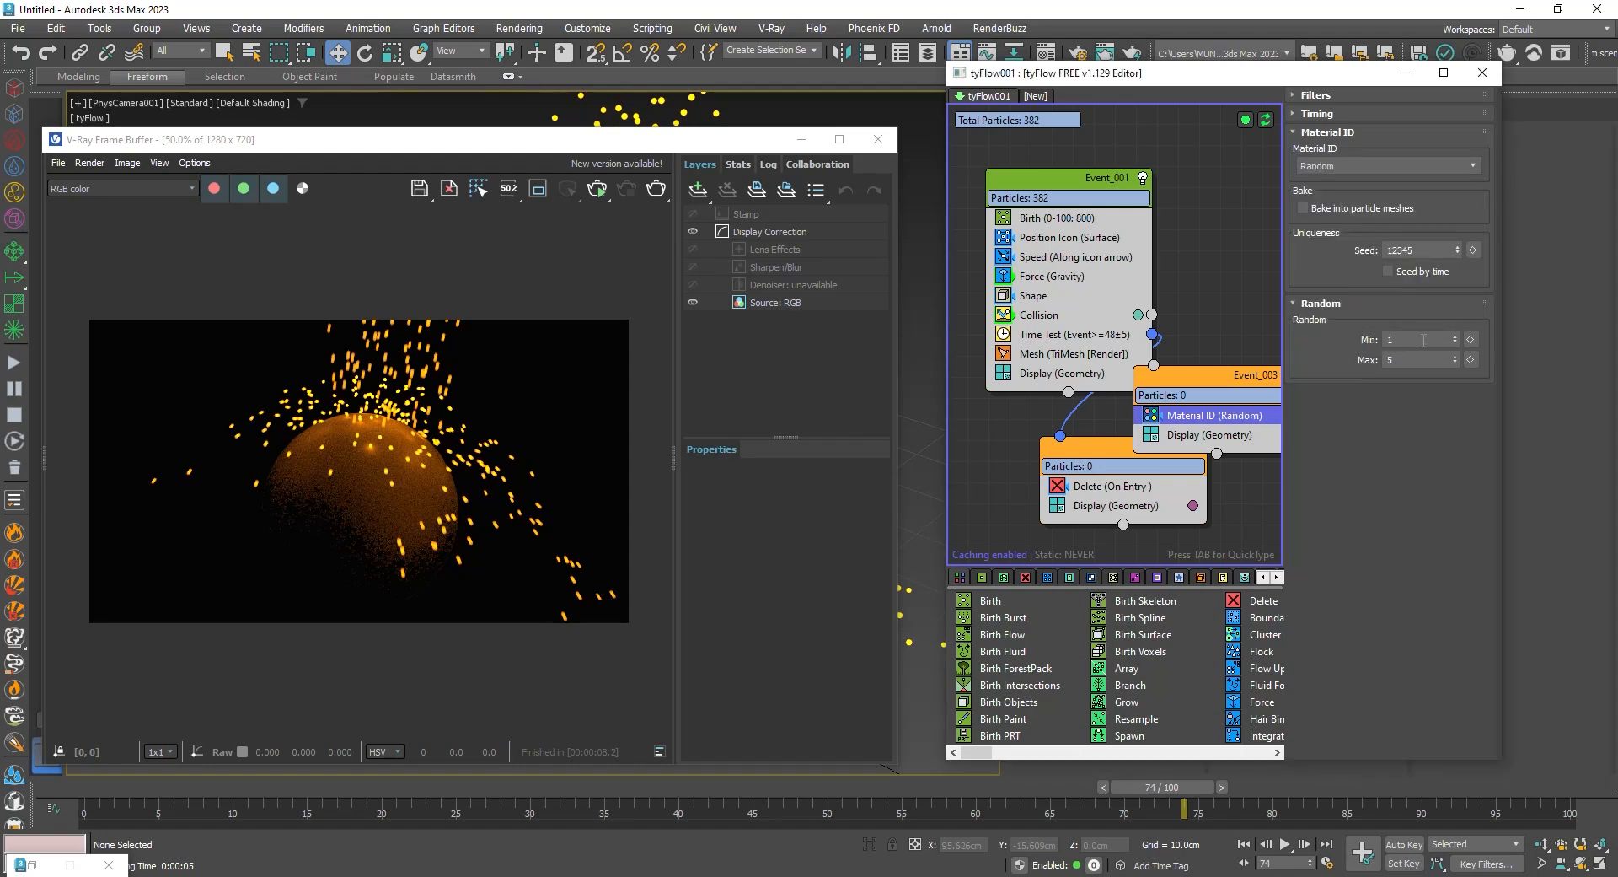
left_click(1420, 360)
key("Return")
Move the Material ID event aside and delete it from the flow
left_click_drag(1269, 383, 1303, 329)
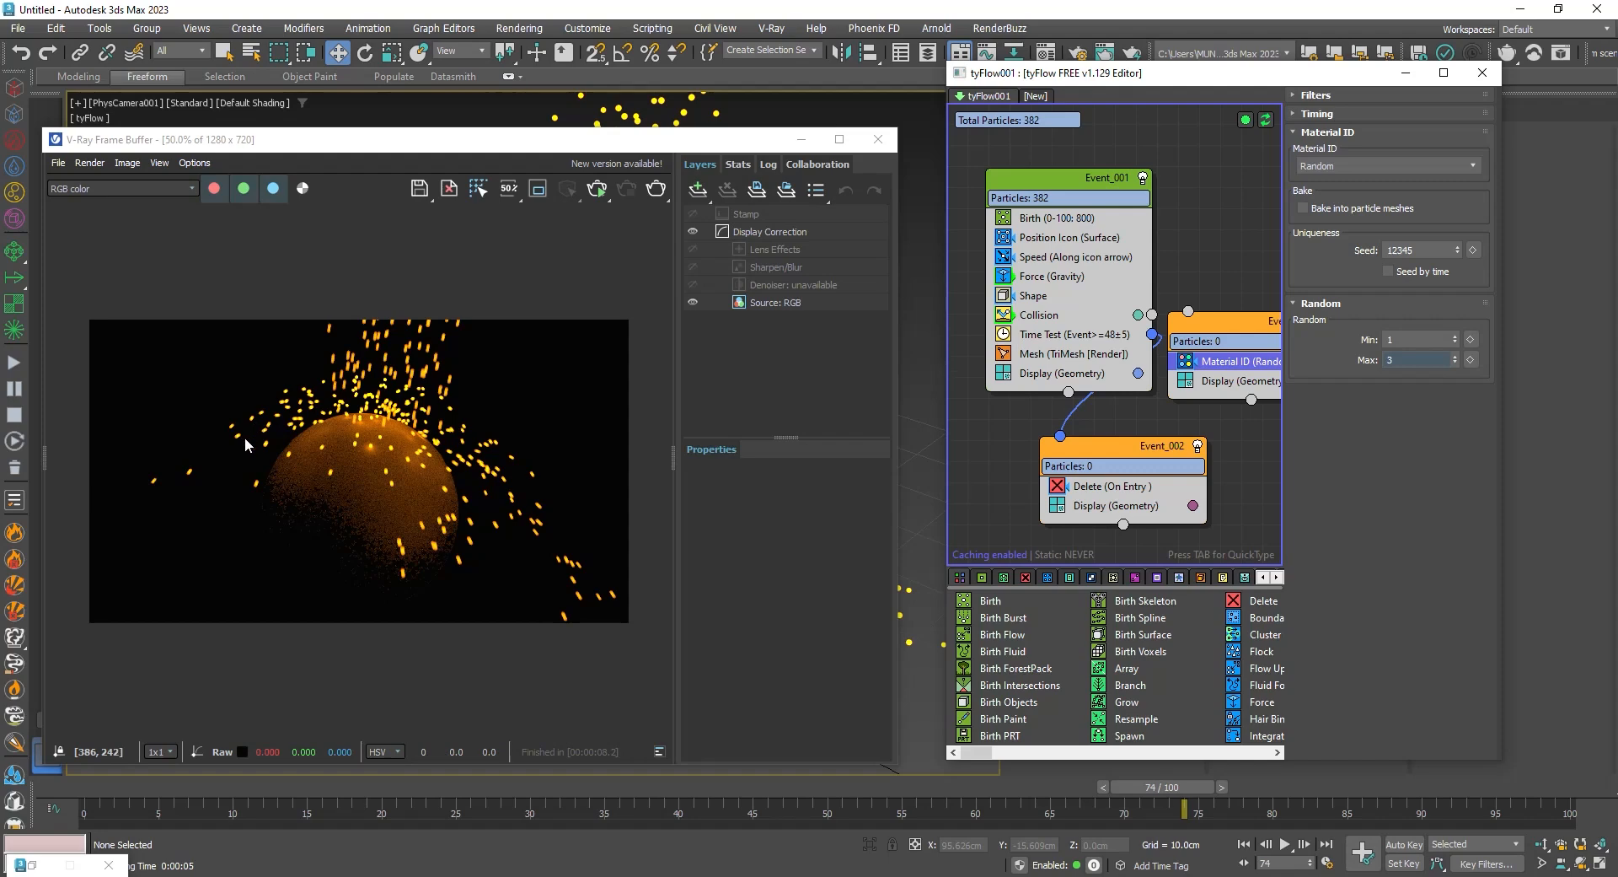
left_click_drag(1225, 294, 1264, 417)
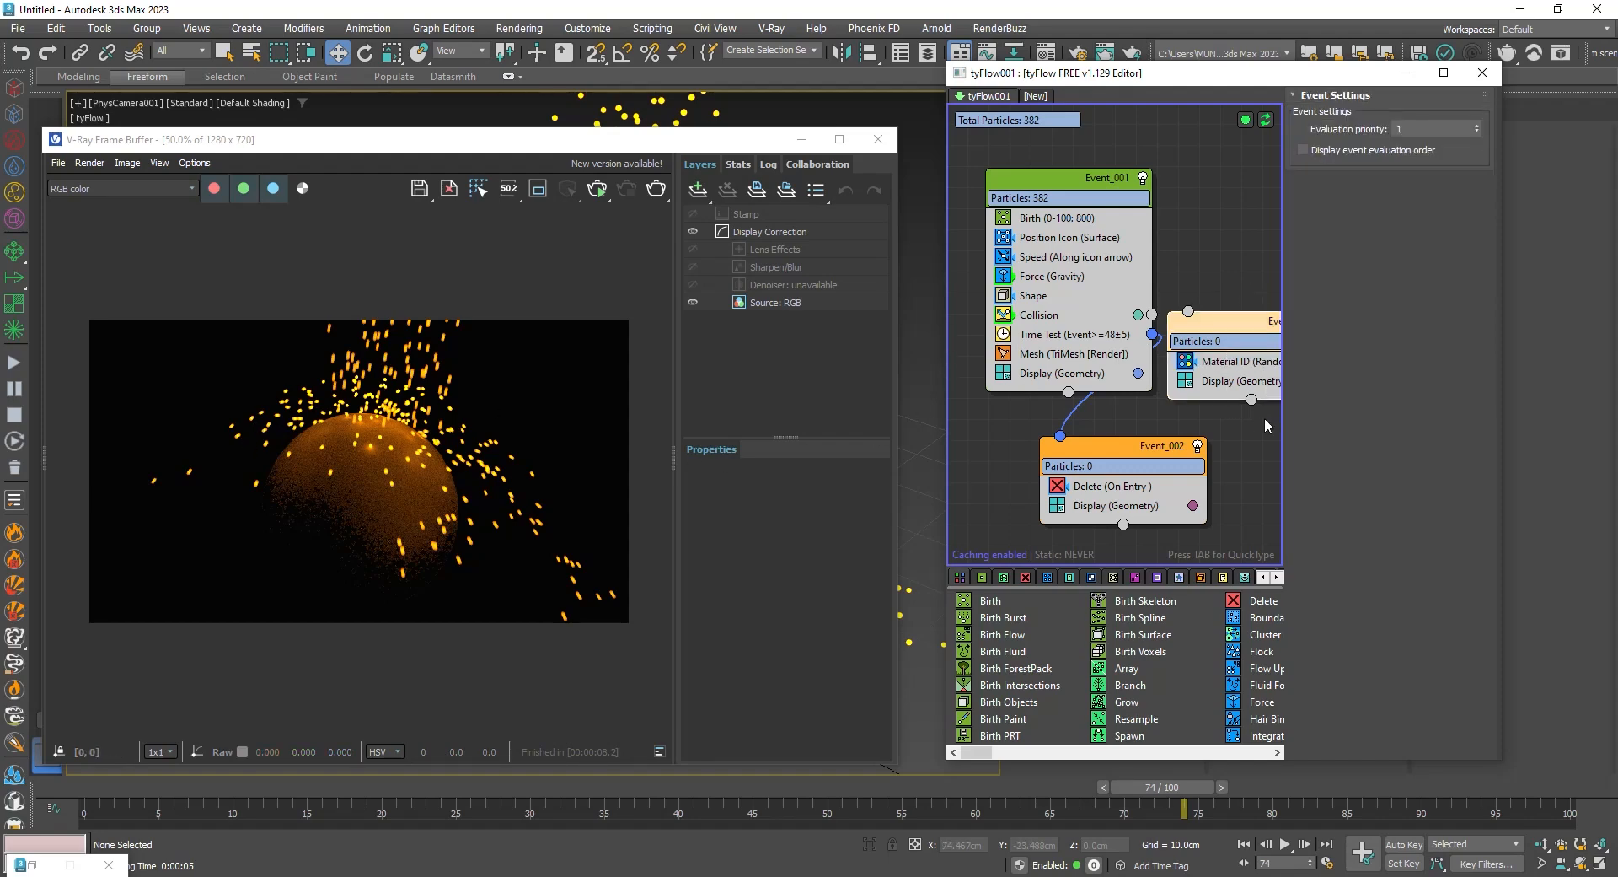
key("Delete")
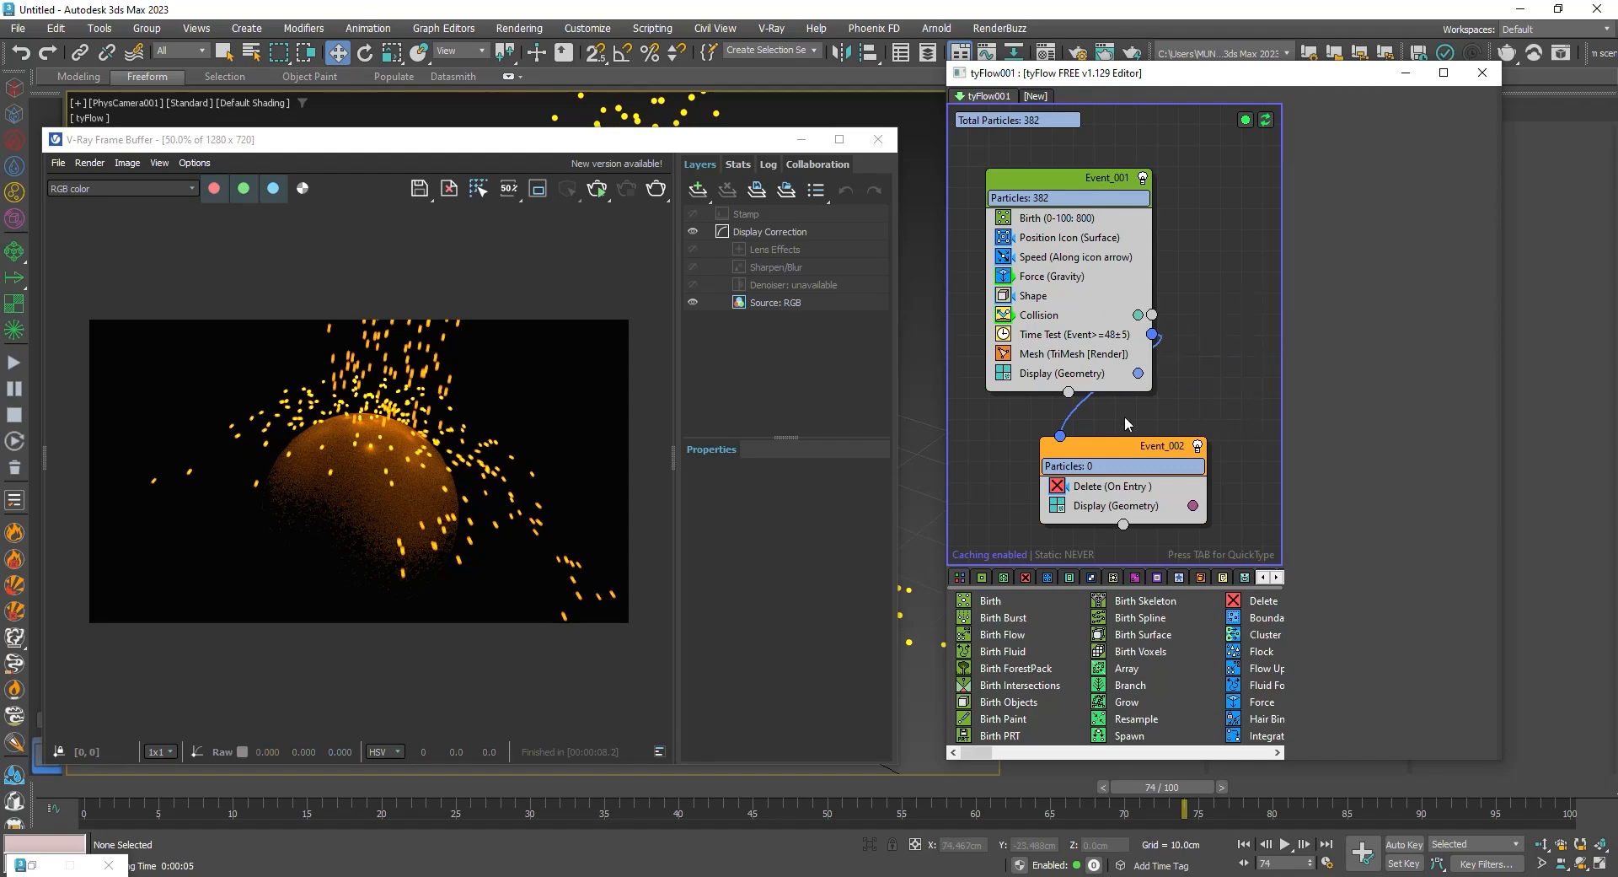
Move Event_001 slightly up in the flow and set its Speed operator's magnitude to 2 cm
left_click_drag(1040, 183, 1030, 159)
scroll(393, 437, "up", 1)
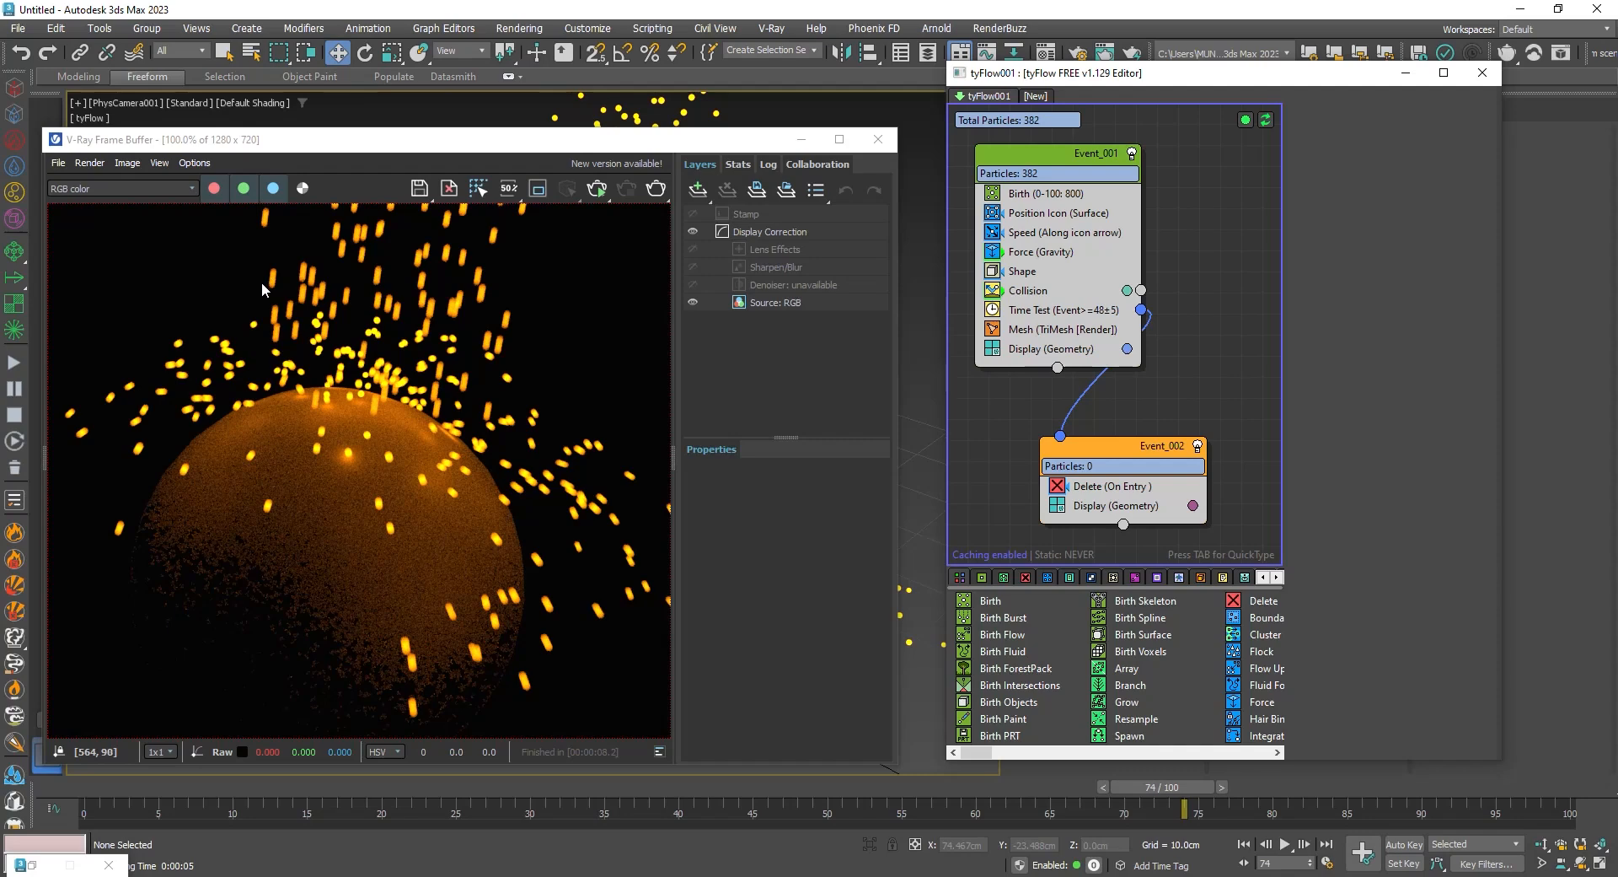
left_click(1079, 253)
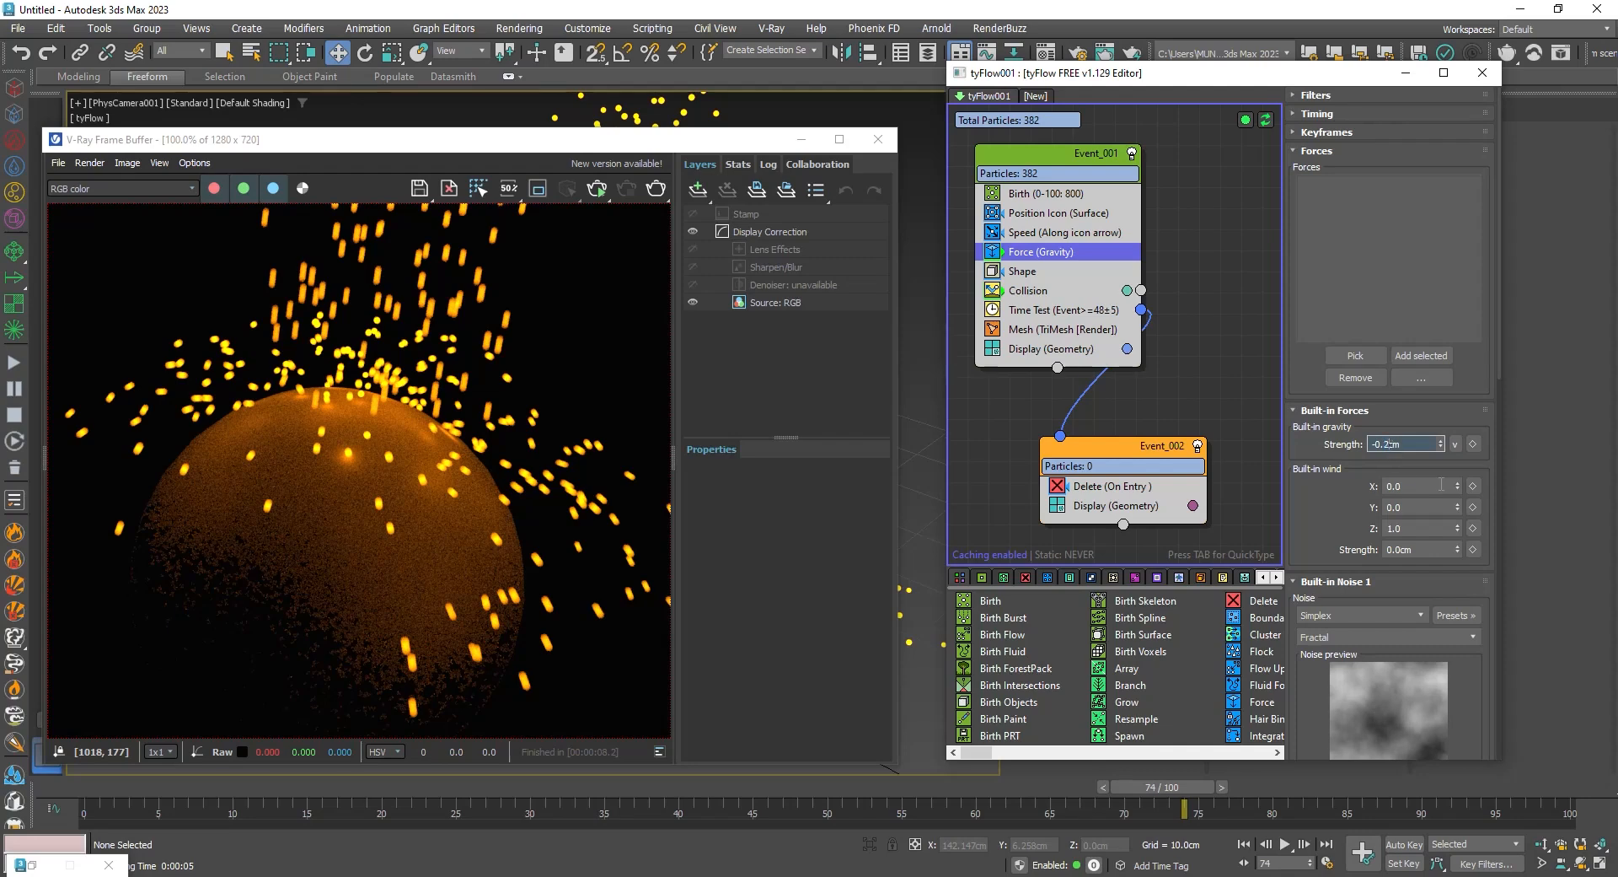
left_click(1066, 233)
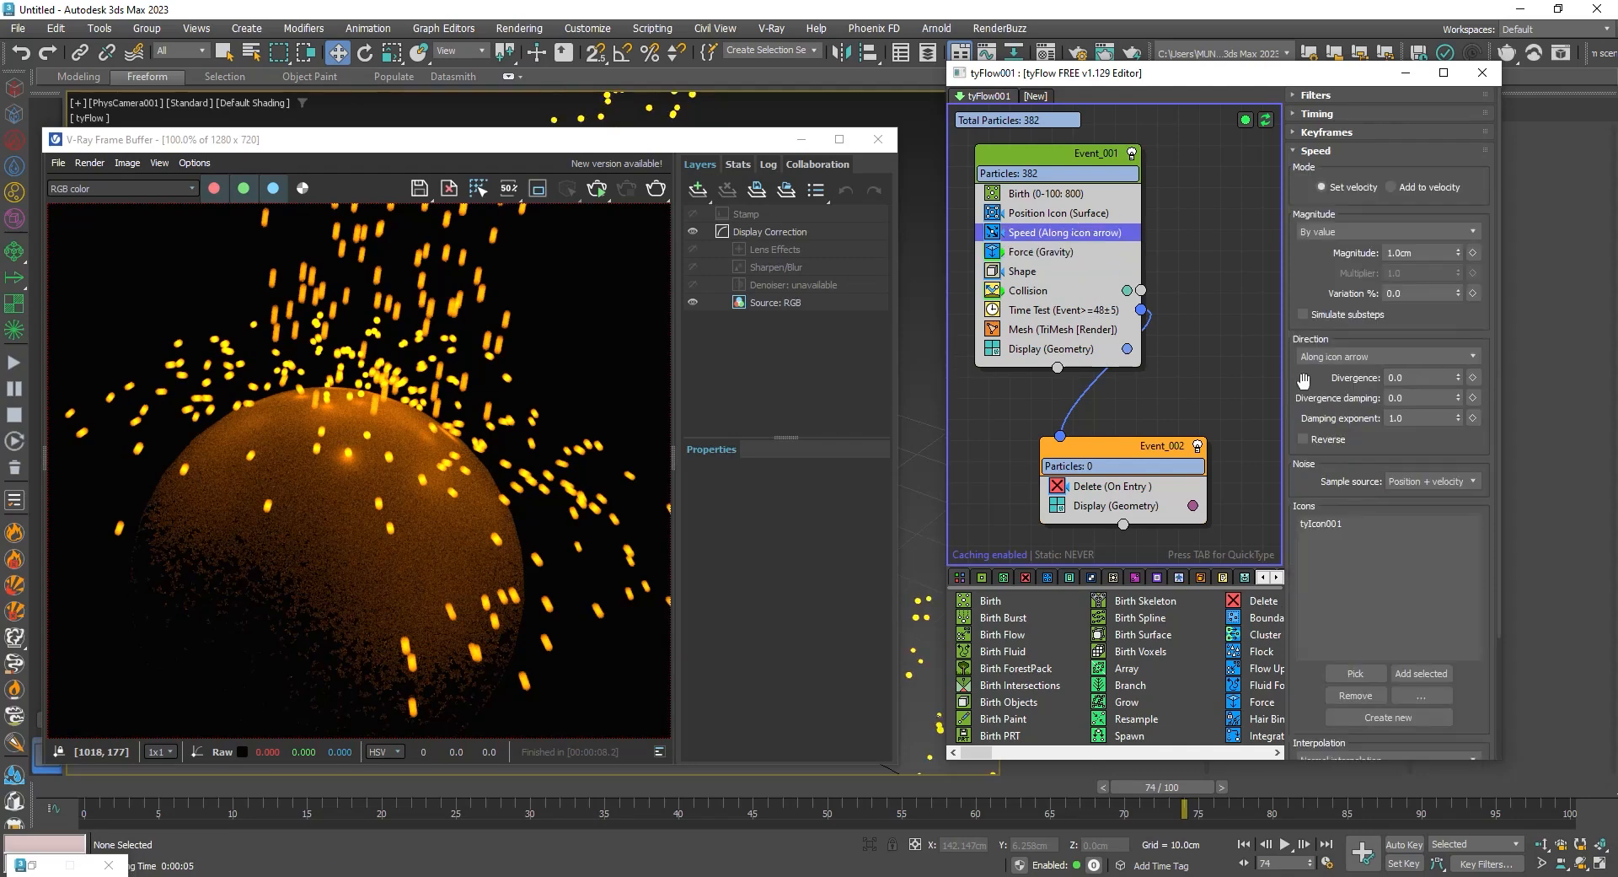
double_click(1415, 251)
type("2")
key("Return")
Render the frame again with the new speed, stop the render and move the frame buffer out of the way
left_click_drag(704, 149, 907, 128)
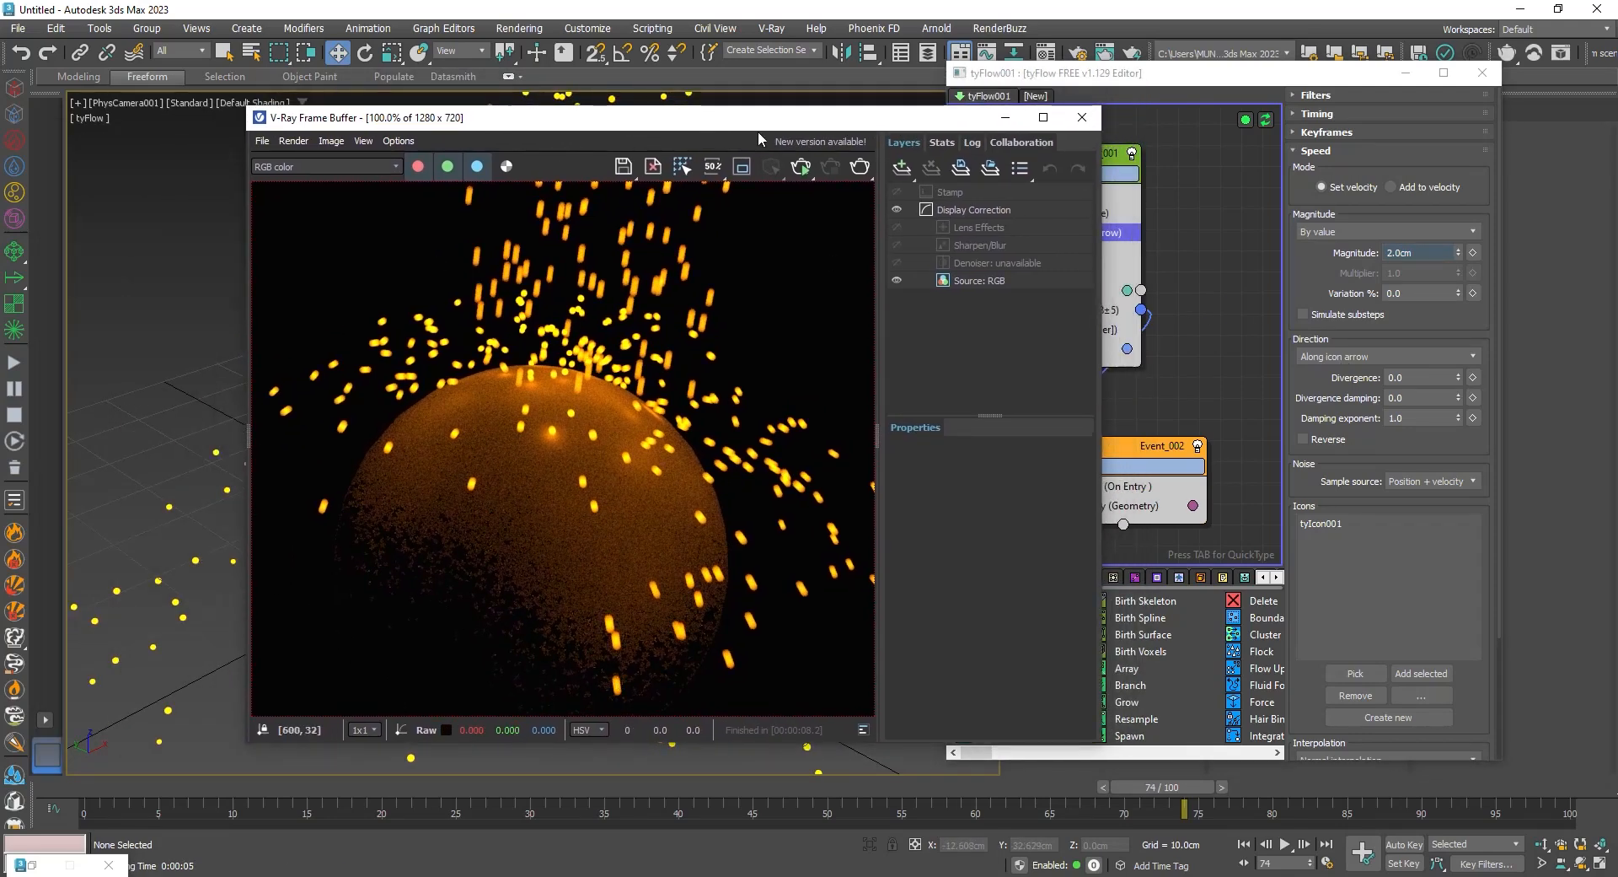
left_click(860, 166)
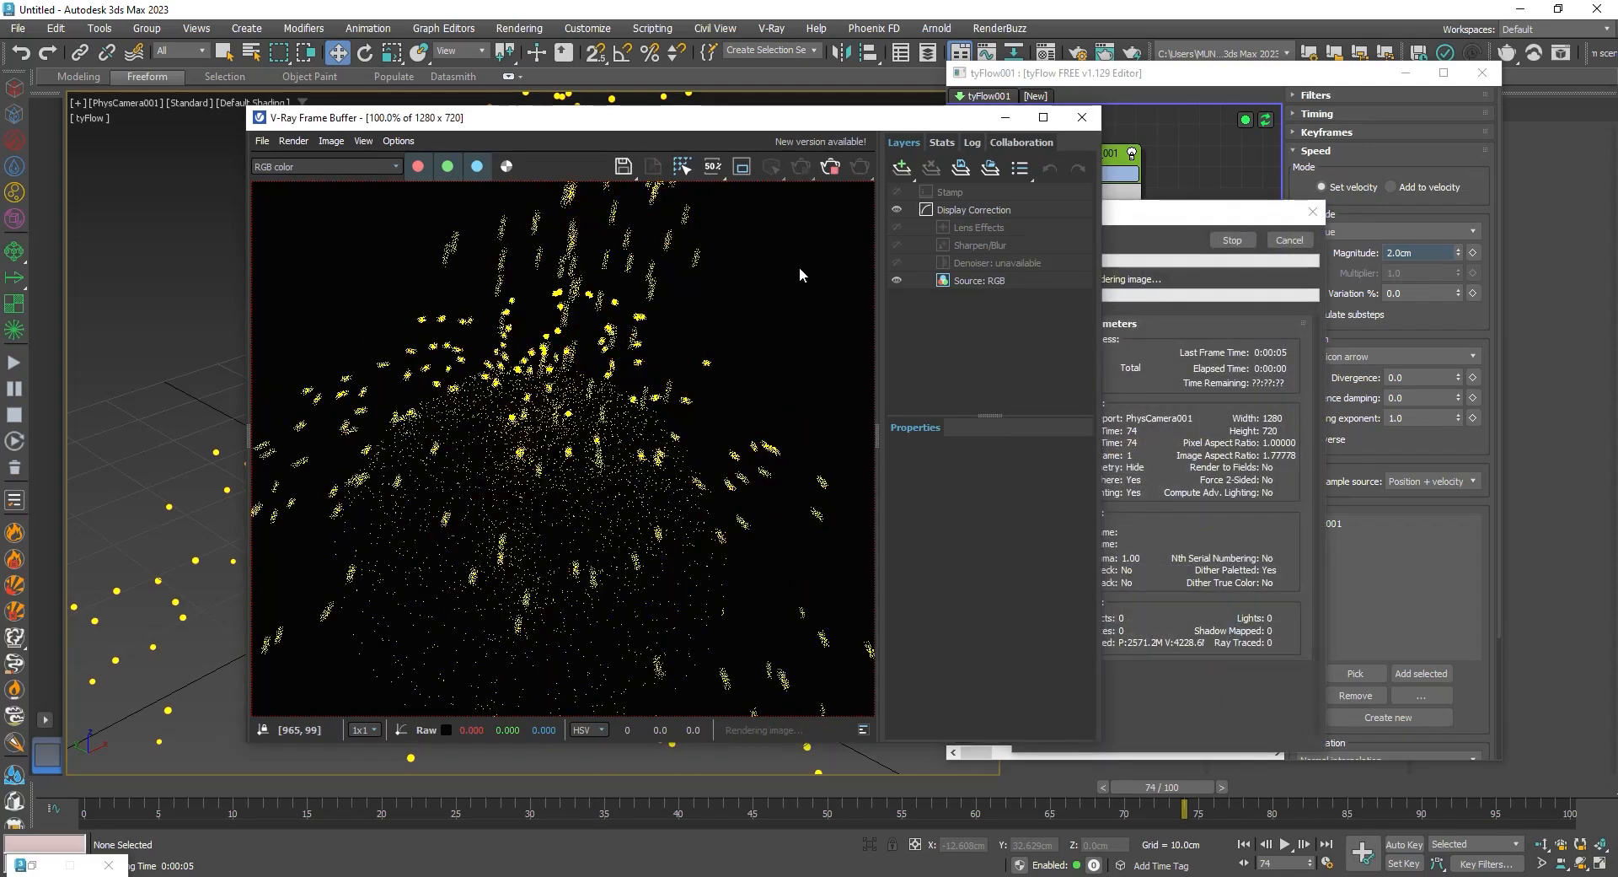
scroll(707, 327, "down", 2)
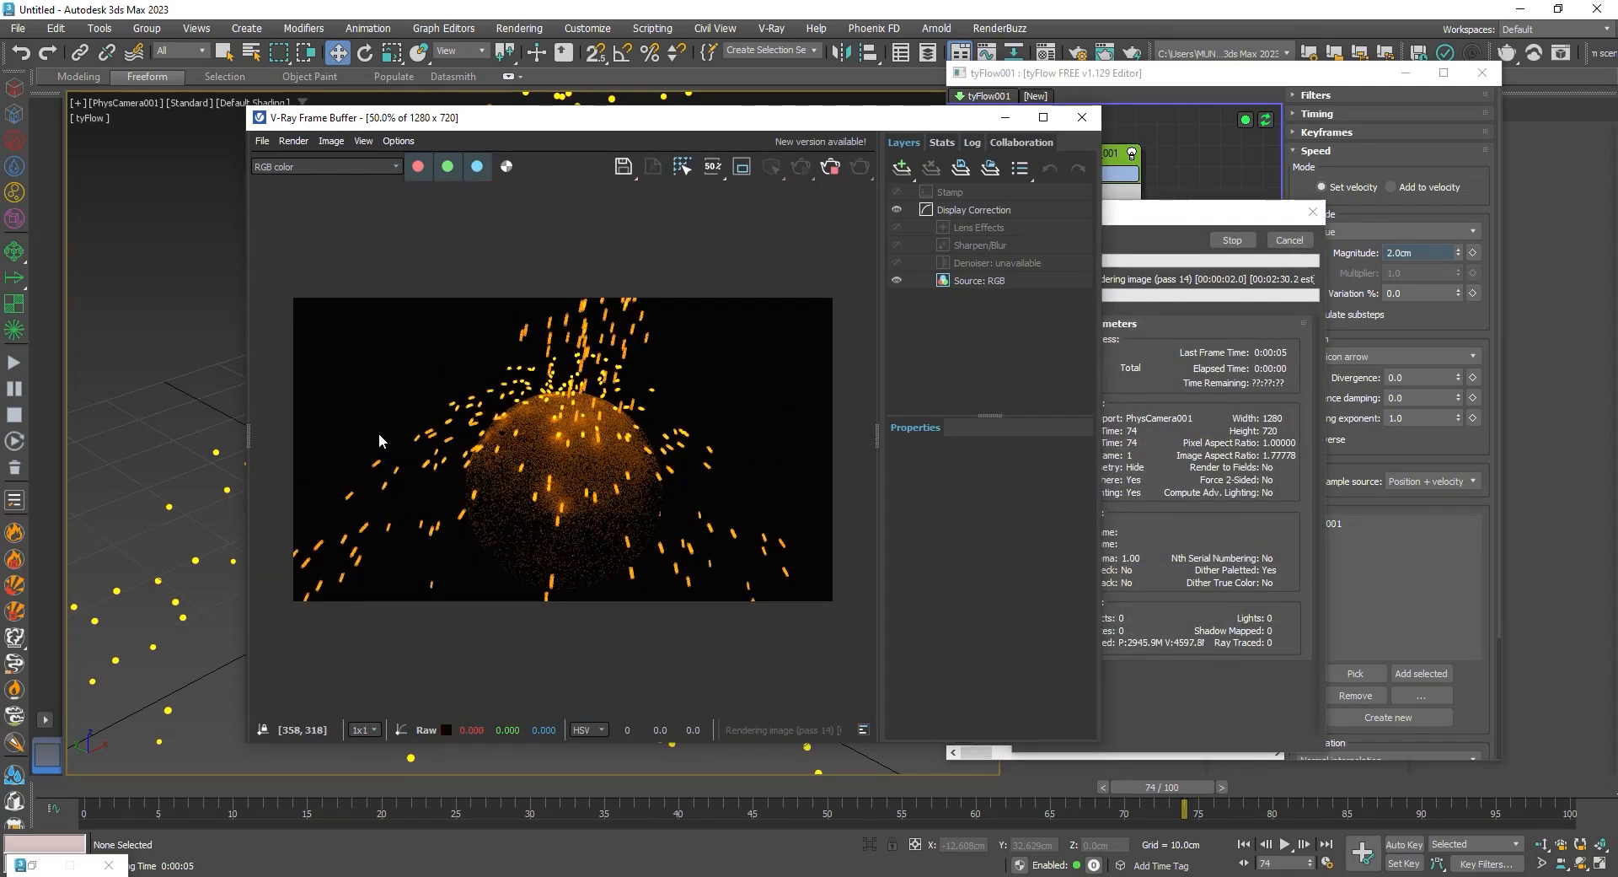
left_click(824, 165)
left_click_drag(805, 120, 1617, 112)
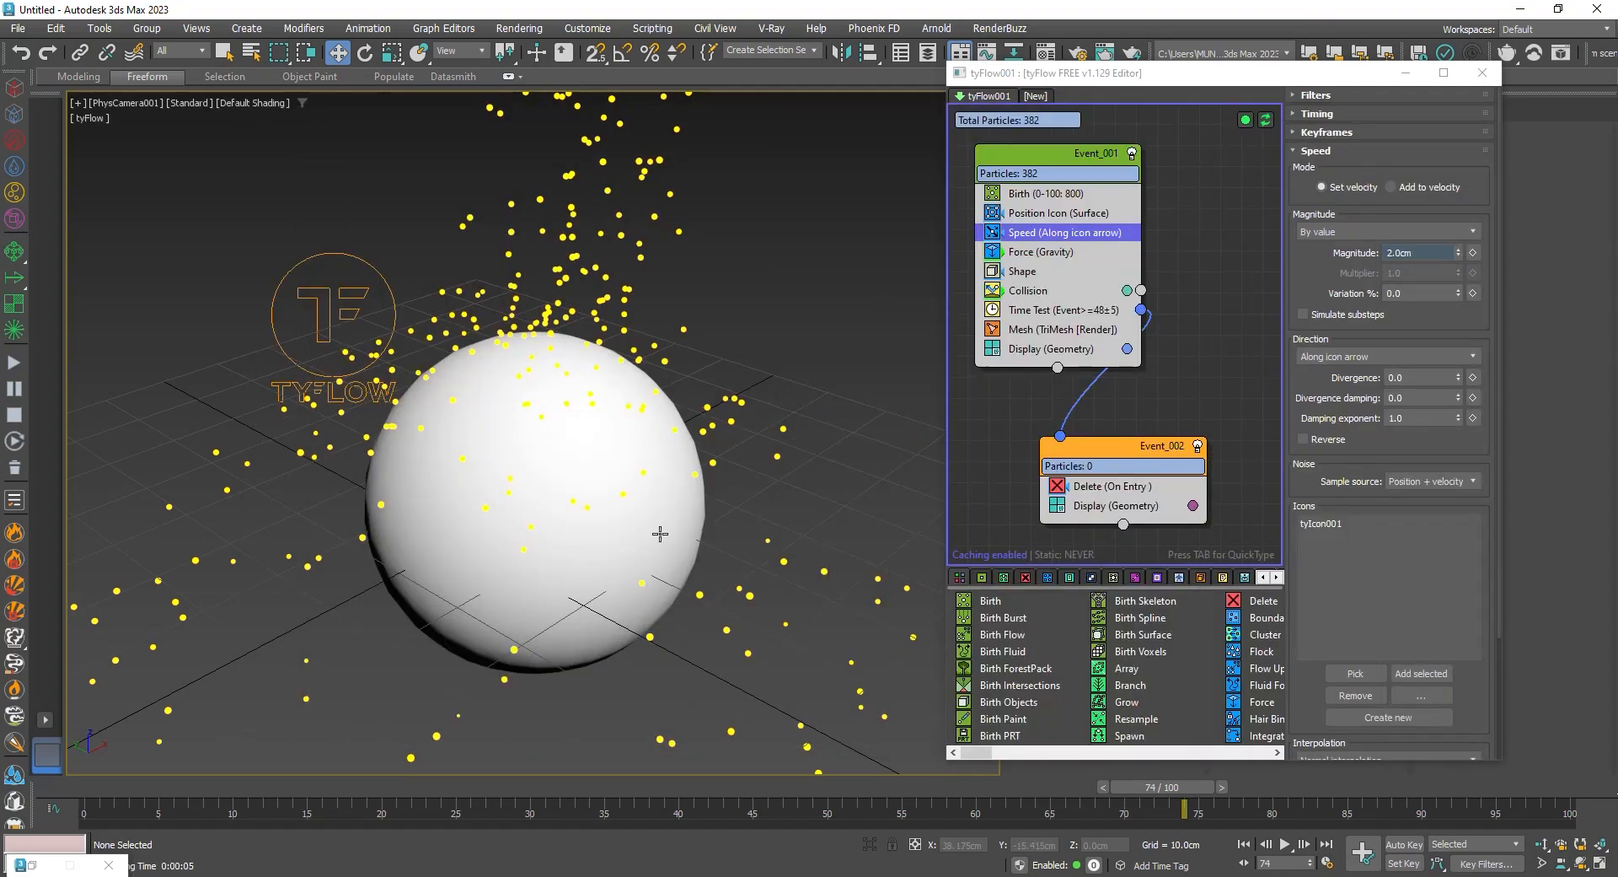
Scrub the timeline to frame 59 and set the Time Test value in Event_001 to 35
left_click_drag(208, 772, 973, 766)
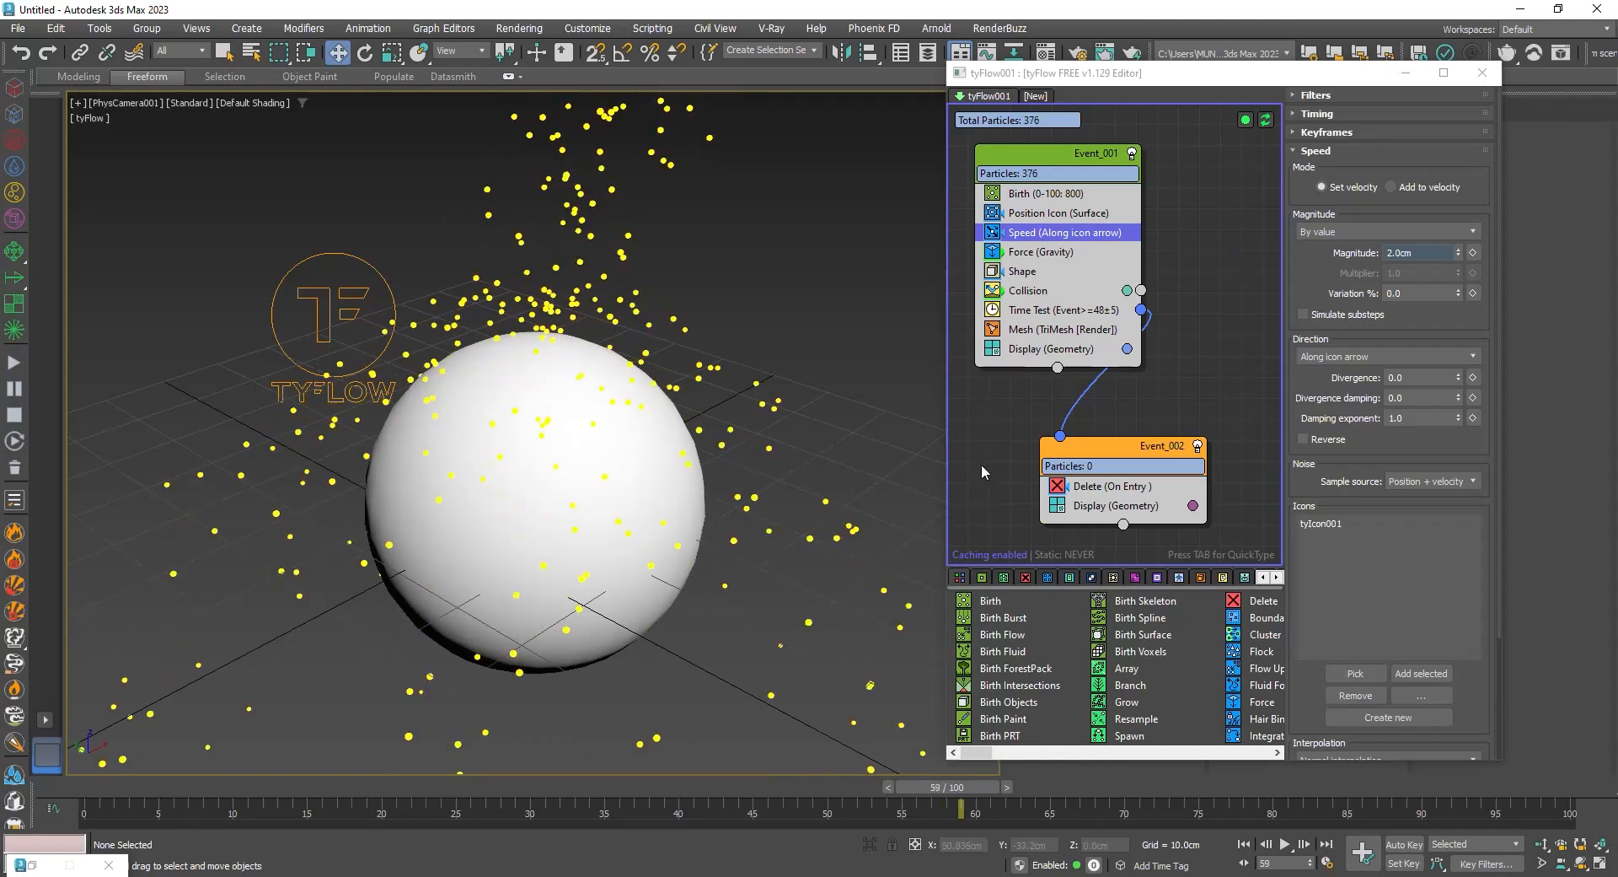
left_click(1063, 310)
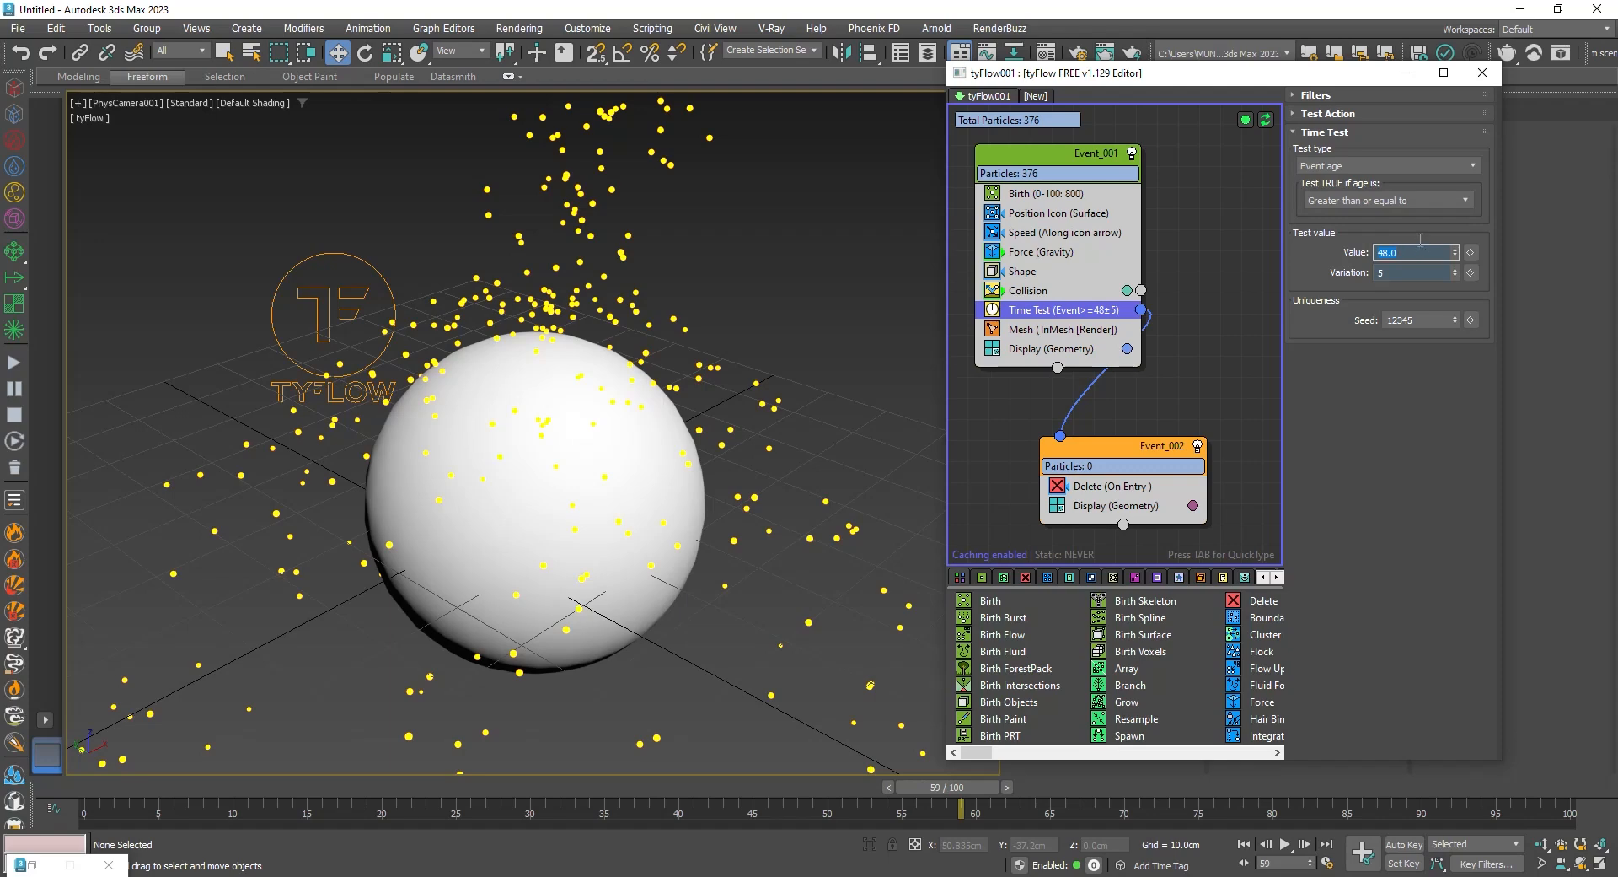
type("35")
key("Return")
Pan the camera to reframe the sphere and move the tyFlow editor off the viewport
middle_click_drag(632, 480, 524, 486, "alt")
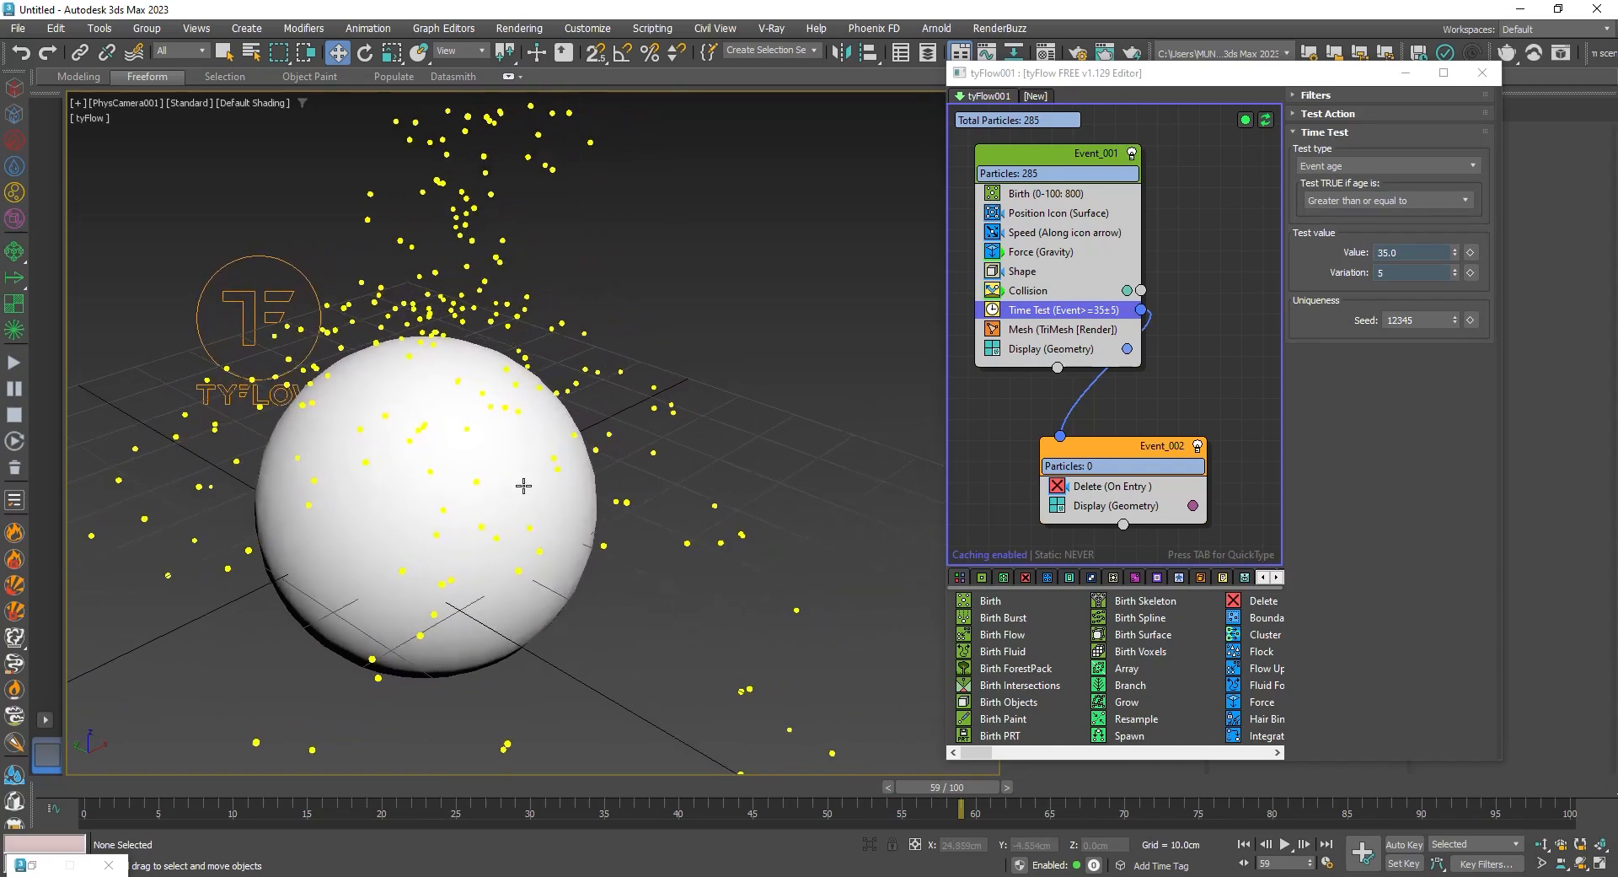
left_click_drag(1167, 75, 1325, 84)
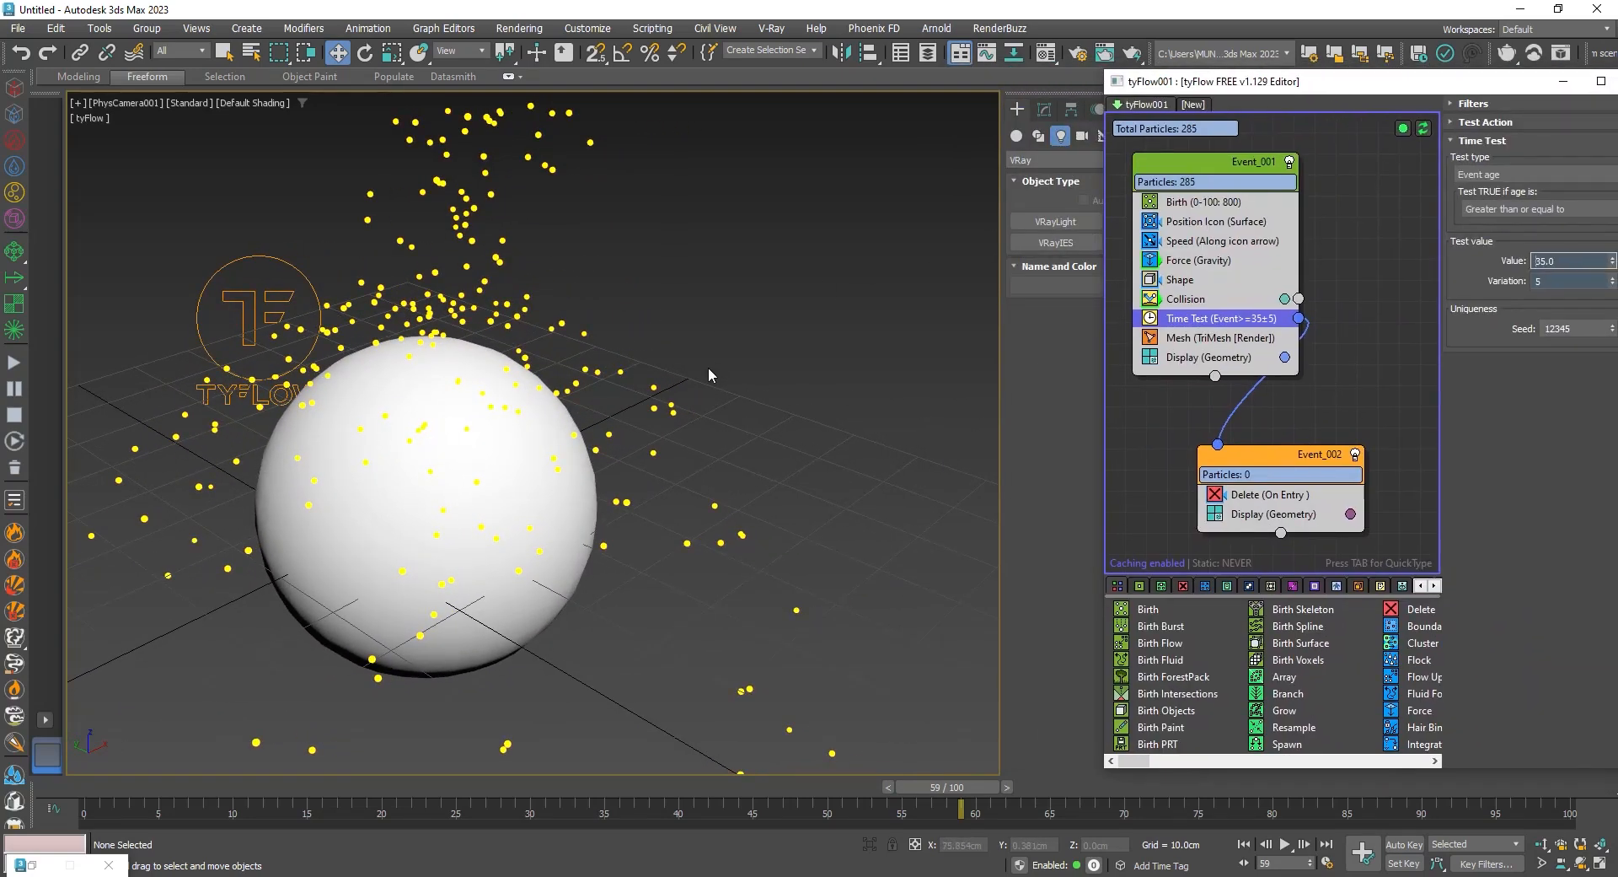
middle_click_drag(659, 286, 650, 296)
Turn on safe frames in the PhysCamera001 view and dolly the camera back to frame the sphere and the particles
key("F10")
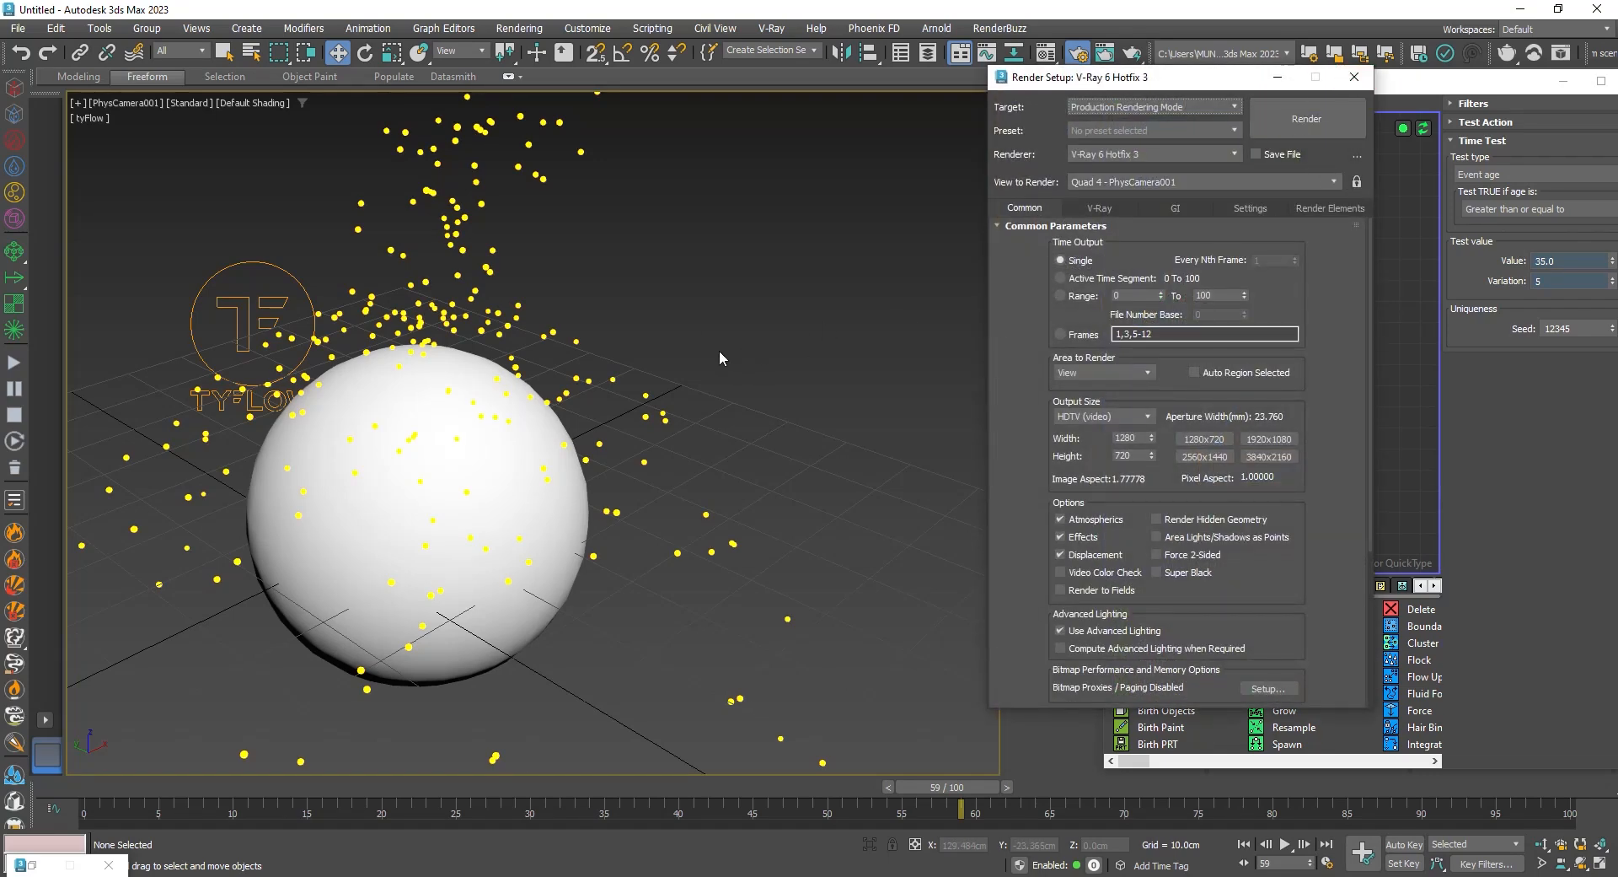
key("F10")
key("shift+f")
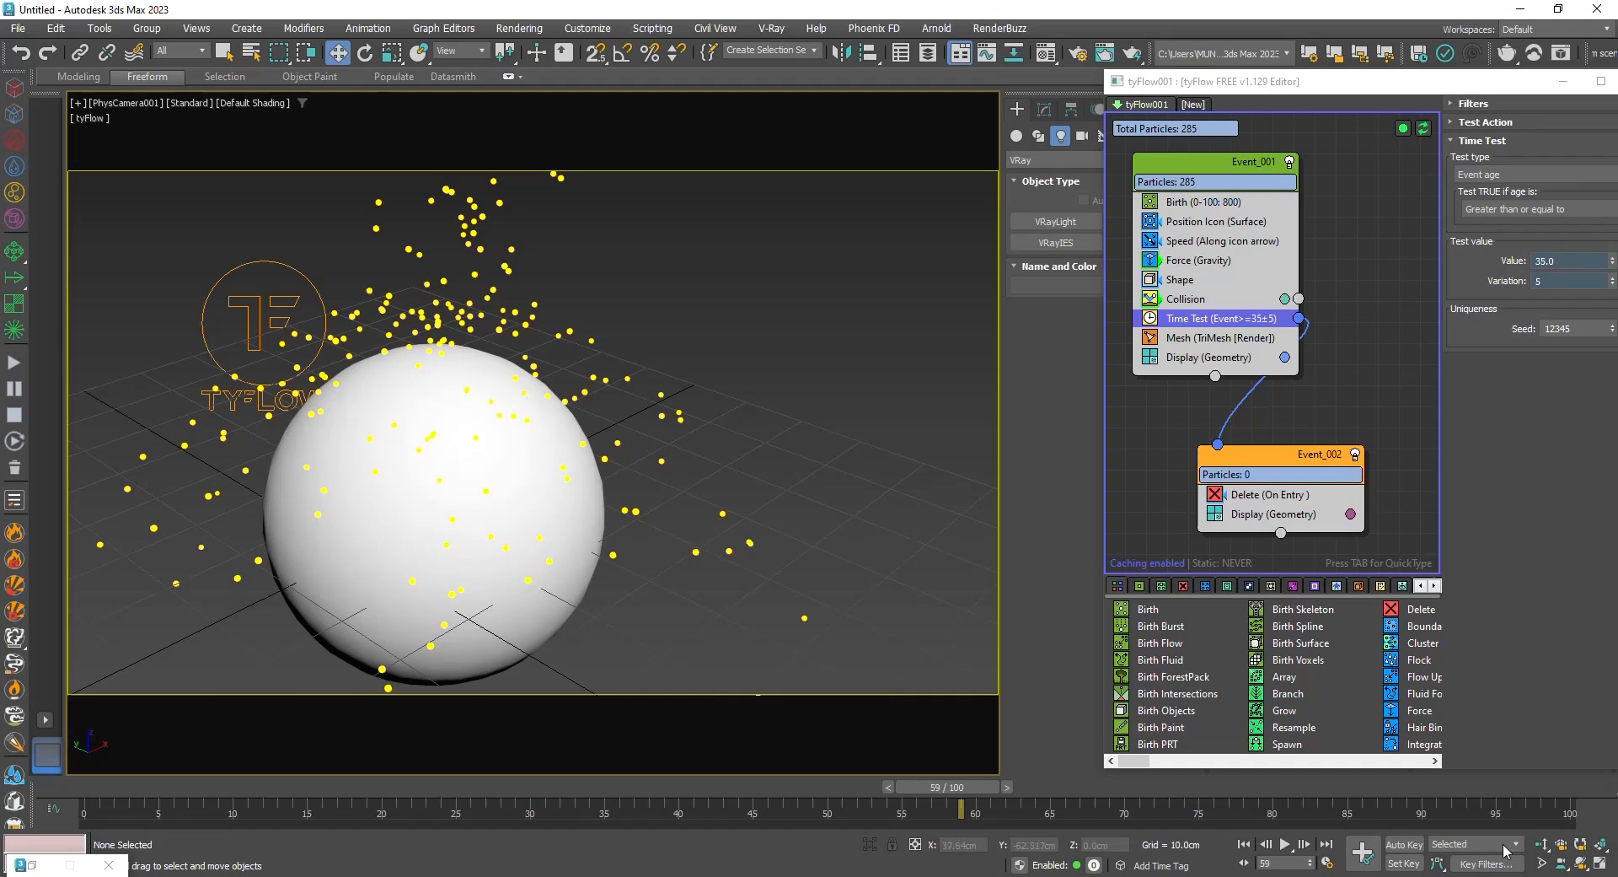
left_click(1541, 843)
left_click_drag(725, 575, 649, 588)
middle_click_drag(592, 546, 568, 555)
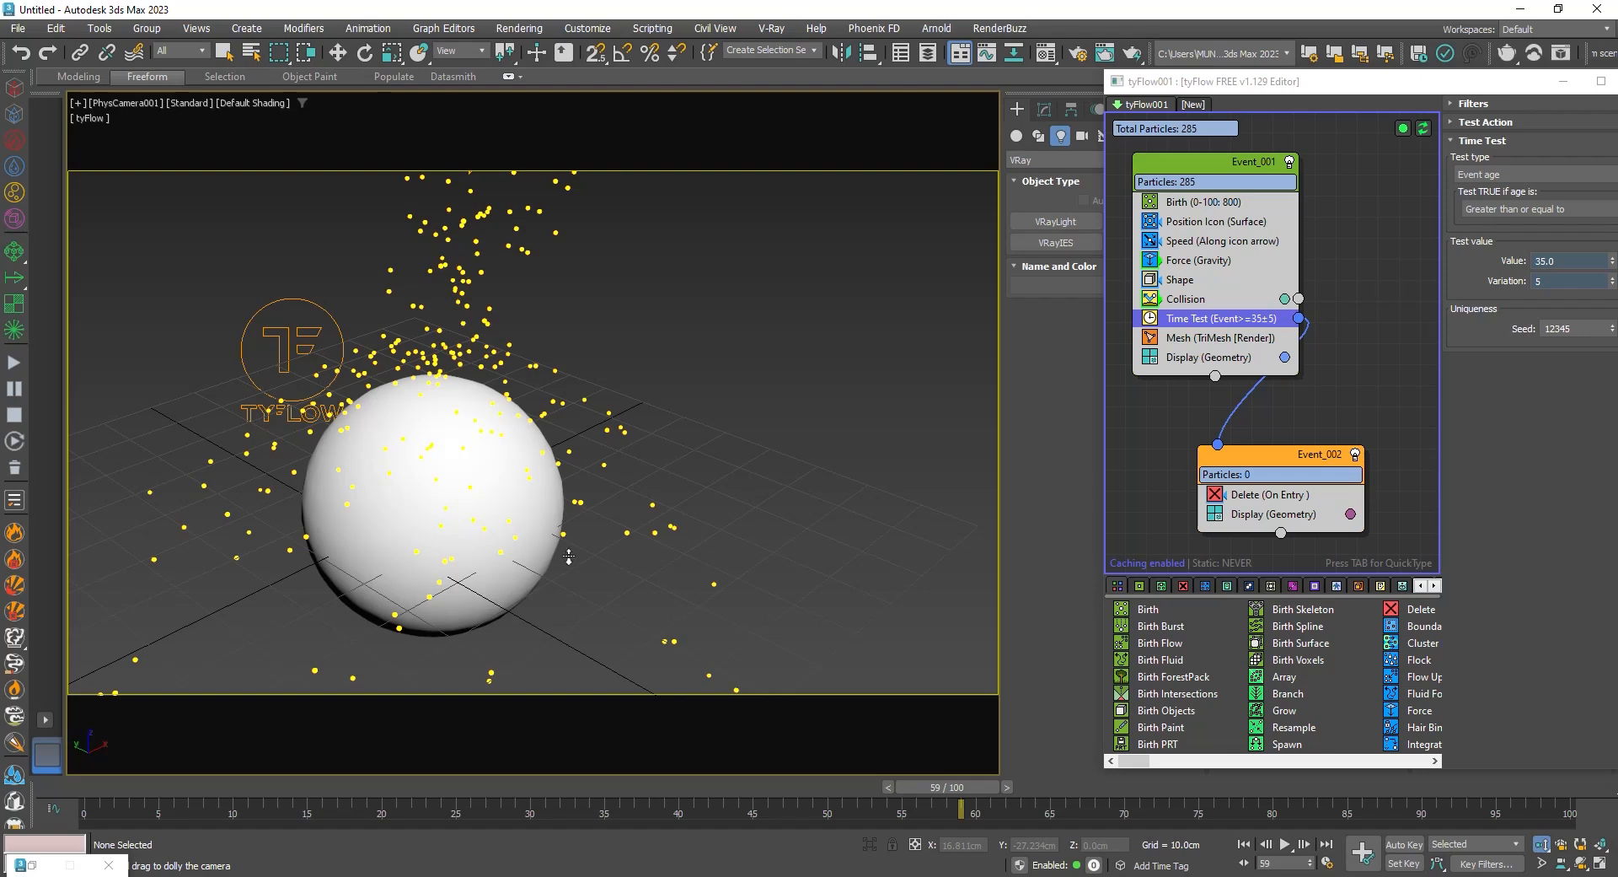
mouse_move(559, 552)
left_mouse_down()
mouse_move(535, 531)
mouse_move(554, 525)
left_mouse_up()
right_click(554, 525)
Render frame 59 and enable bloom/glare in the frame buffer's Lens Effects layer
key("shift+q")
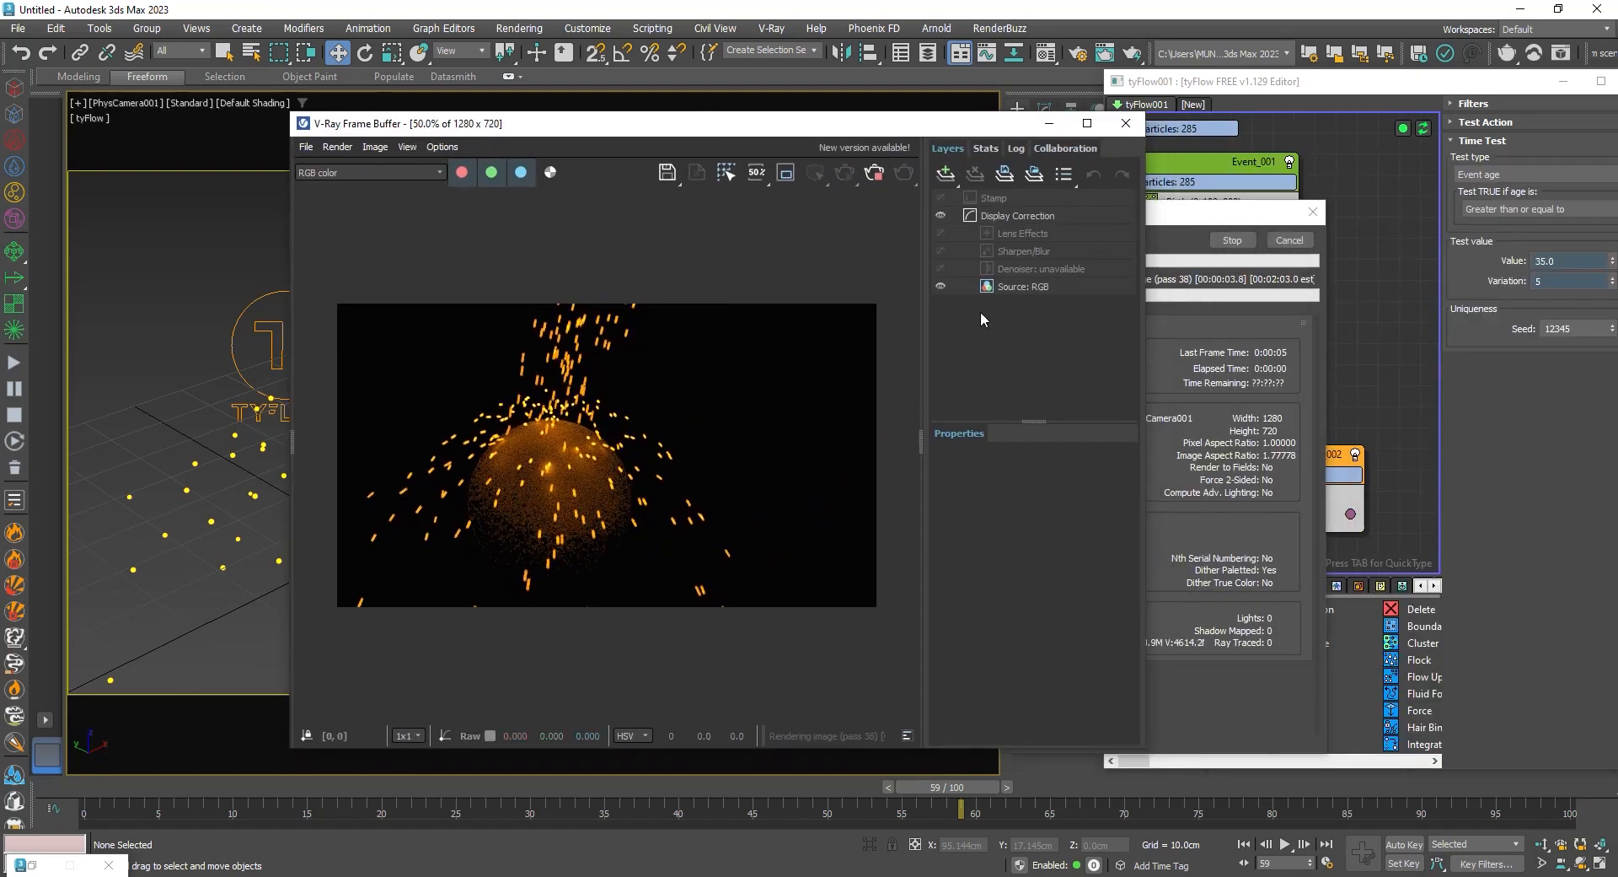
left_click(1021, 234)
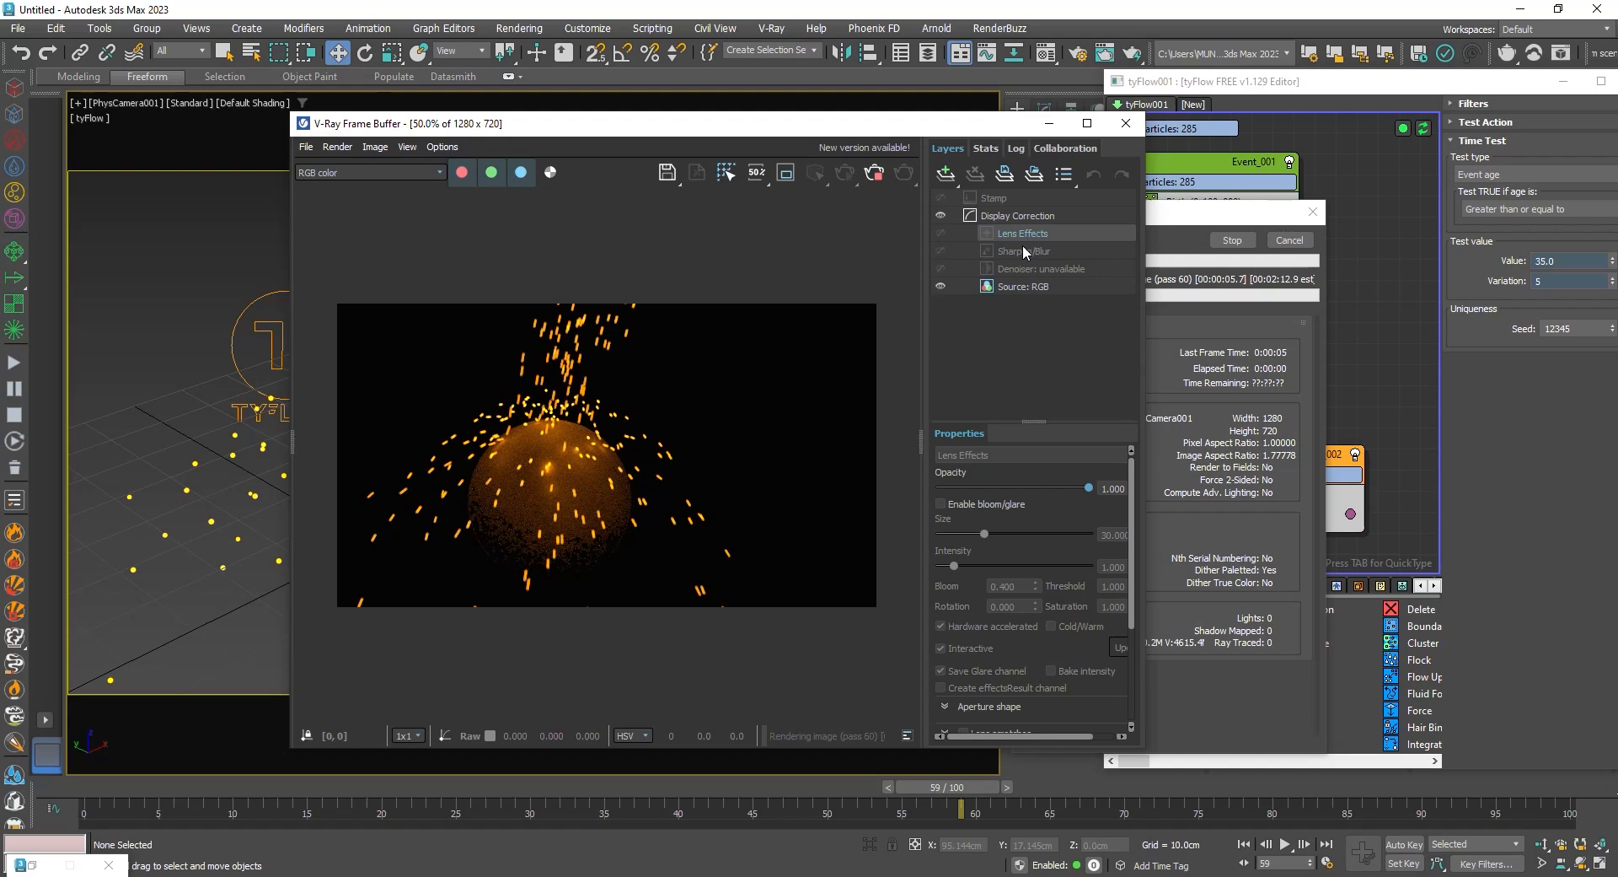
left_click(944, 504)
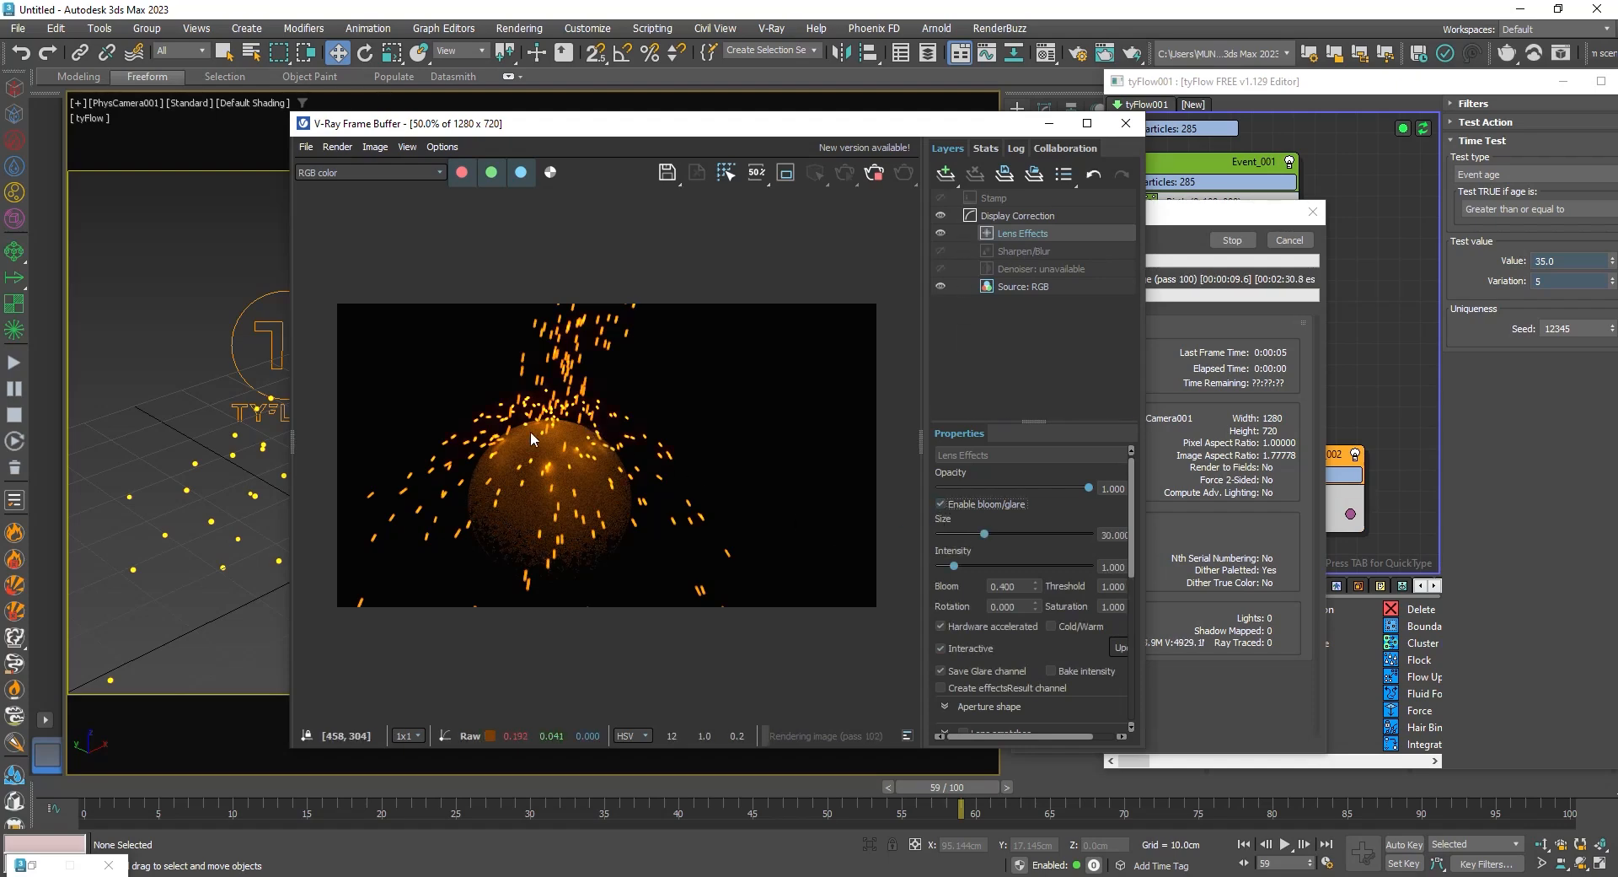
scroll(530, 432, "up", 1)
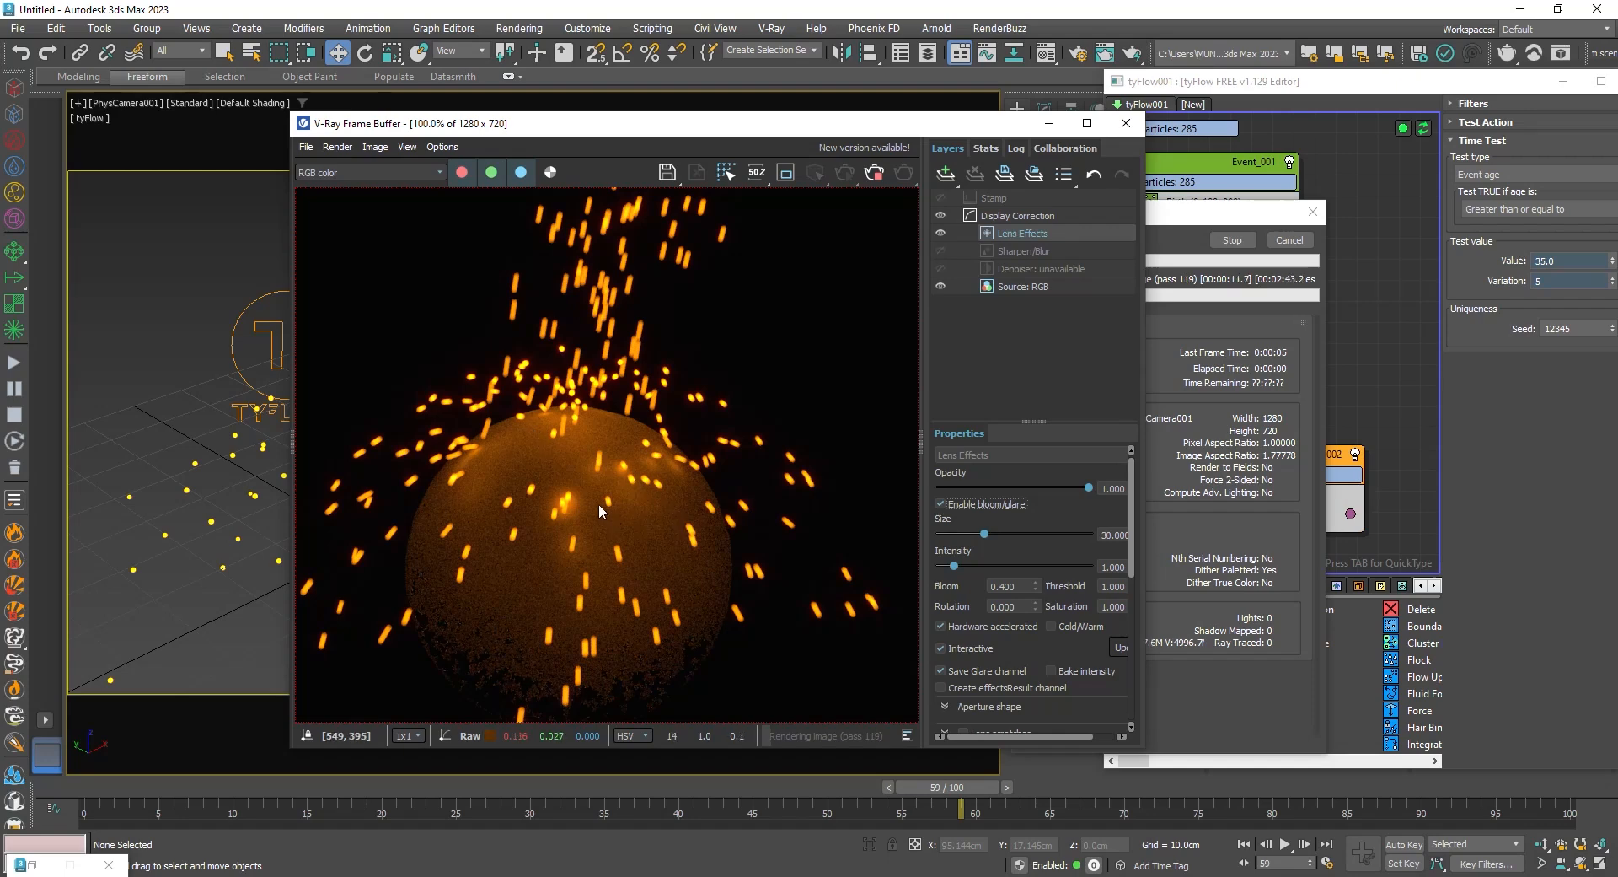
Raise the bloom/glare size to about 50.8 and the intensity to about 2.77, and stop the render
left_click_drag(985, 534, 1016, 536)
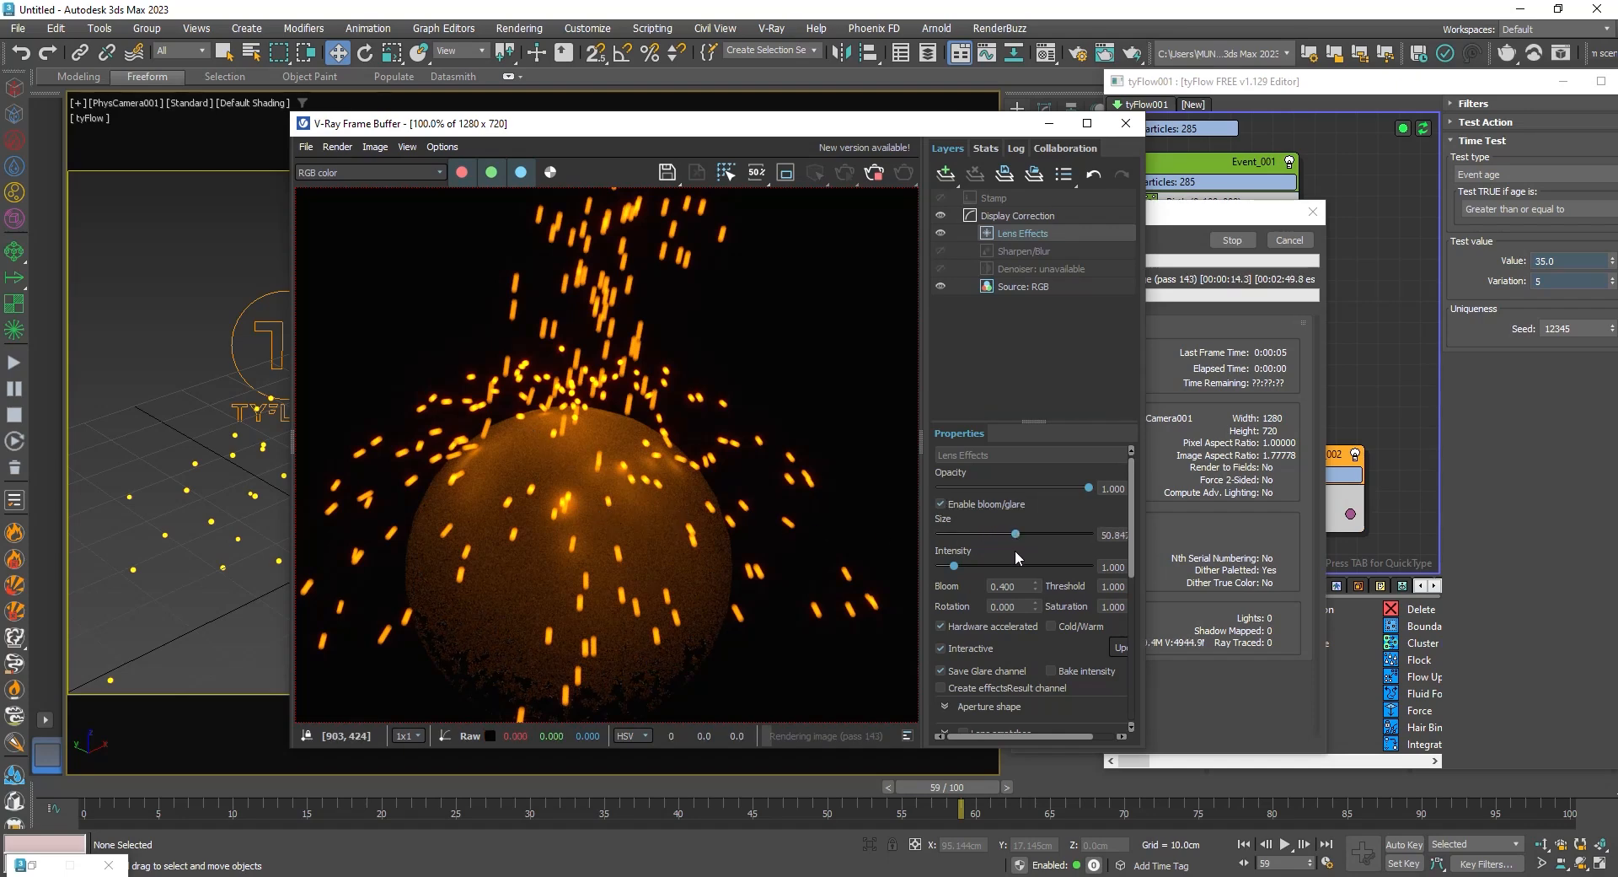
left_click(969, 565)
left_click_drag(974, 564, 981, 563)
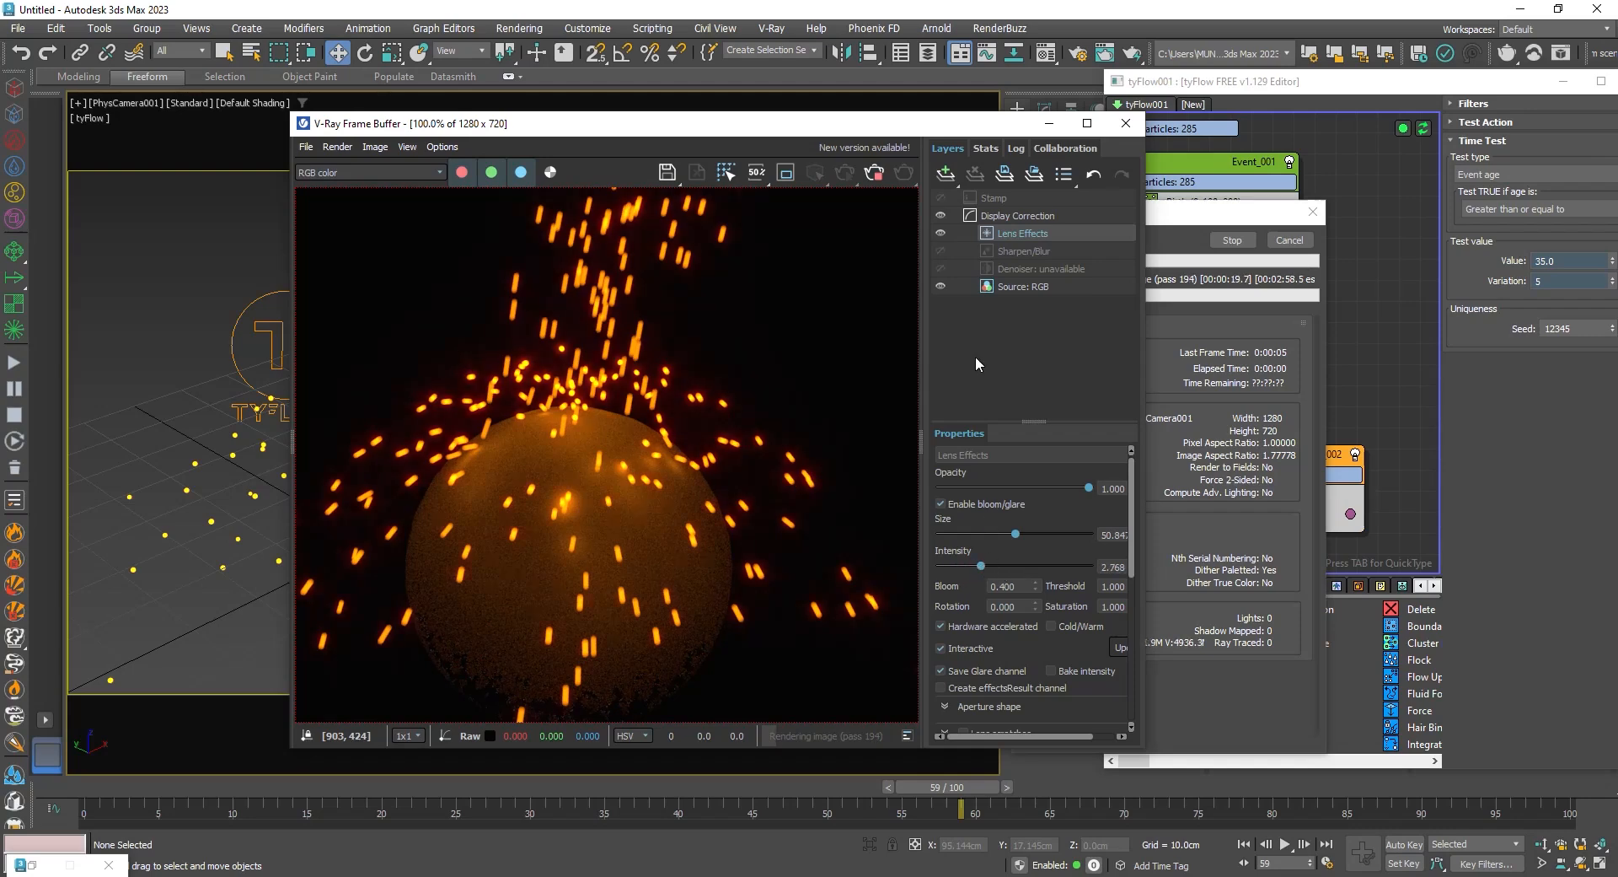
left_click(1301, 242)
left_click(1231, 243)
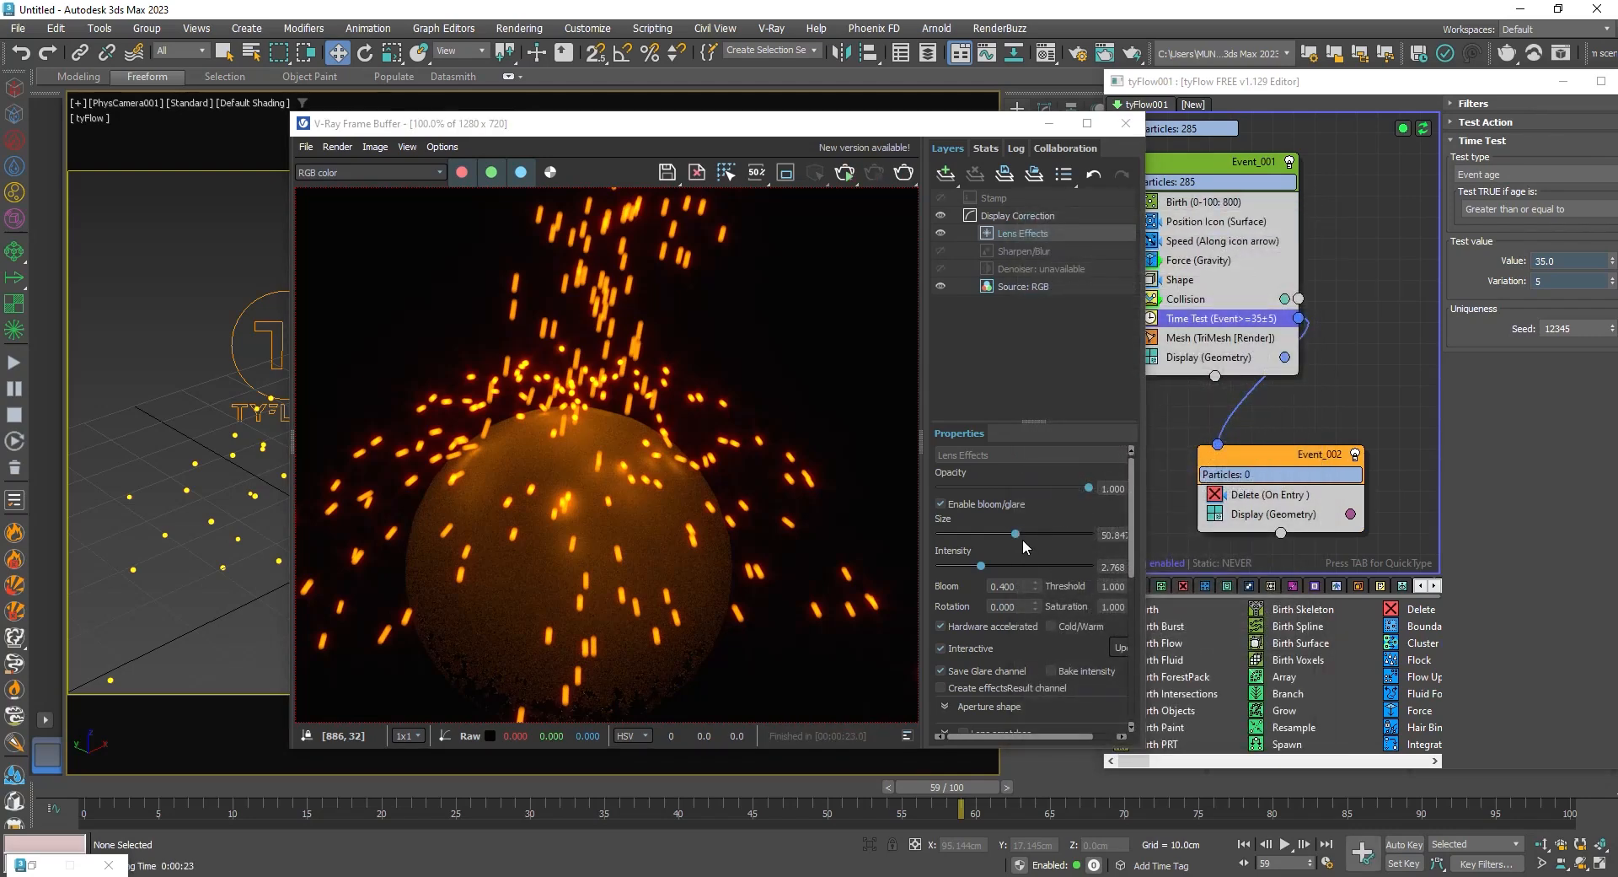
Compare the render with bloom/glare off and on, and reduce its size to about 45.8 and its intensity to about 1.64
left_click(942, 504)
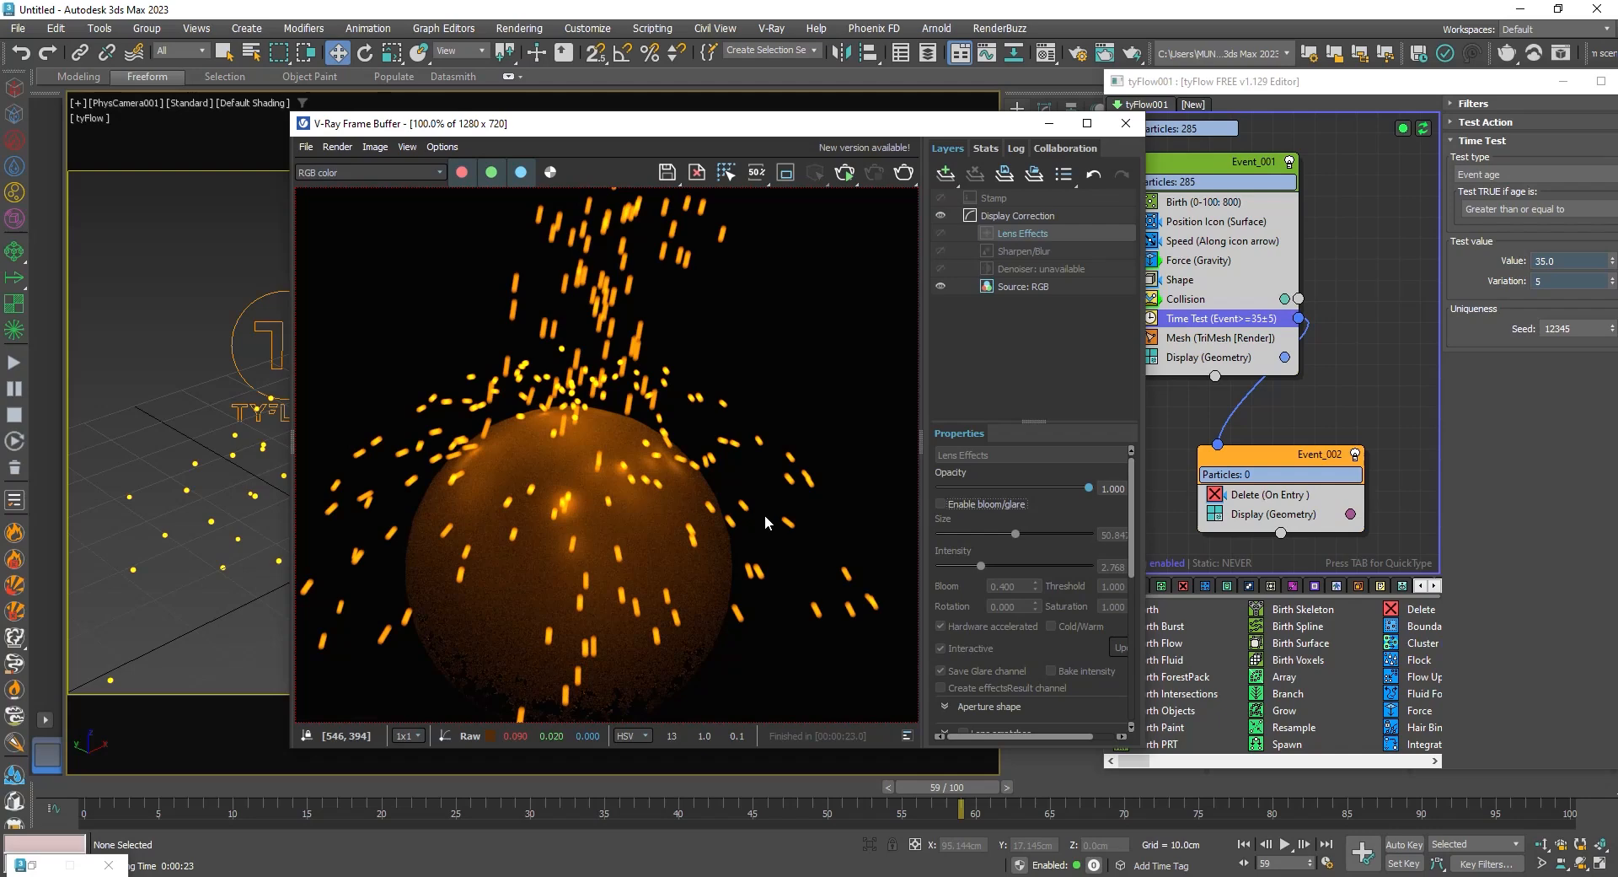
left_click(959, 504)
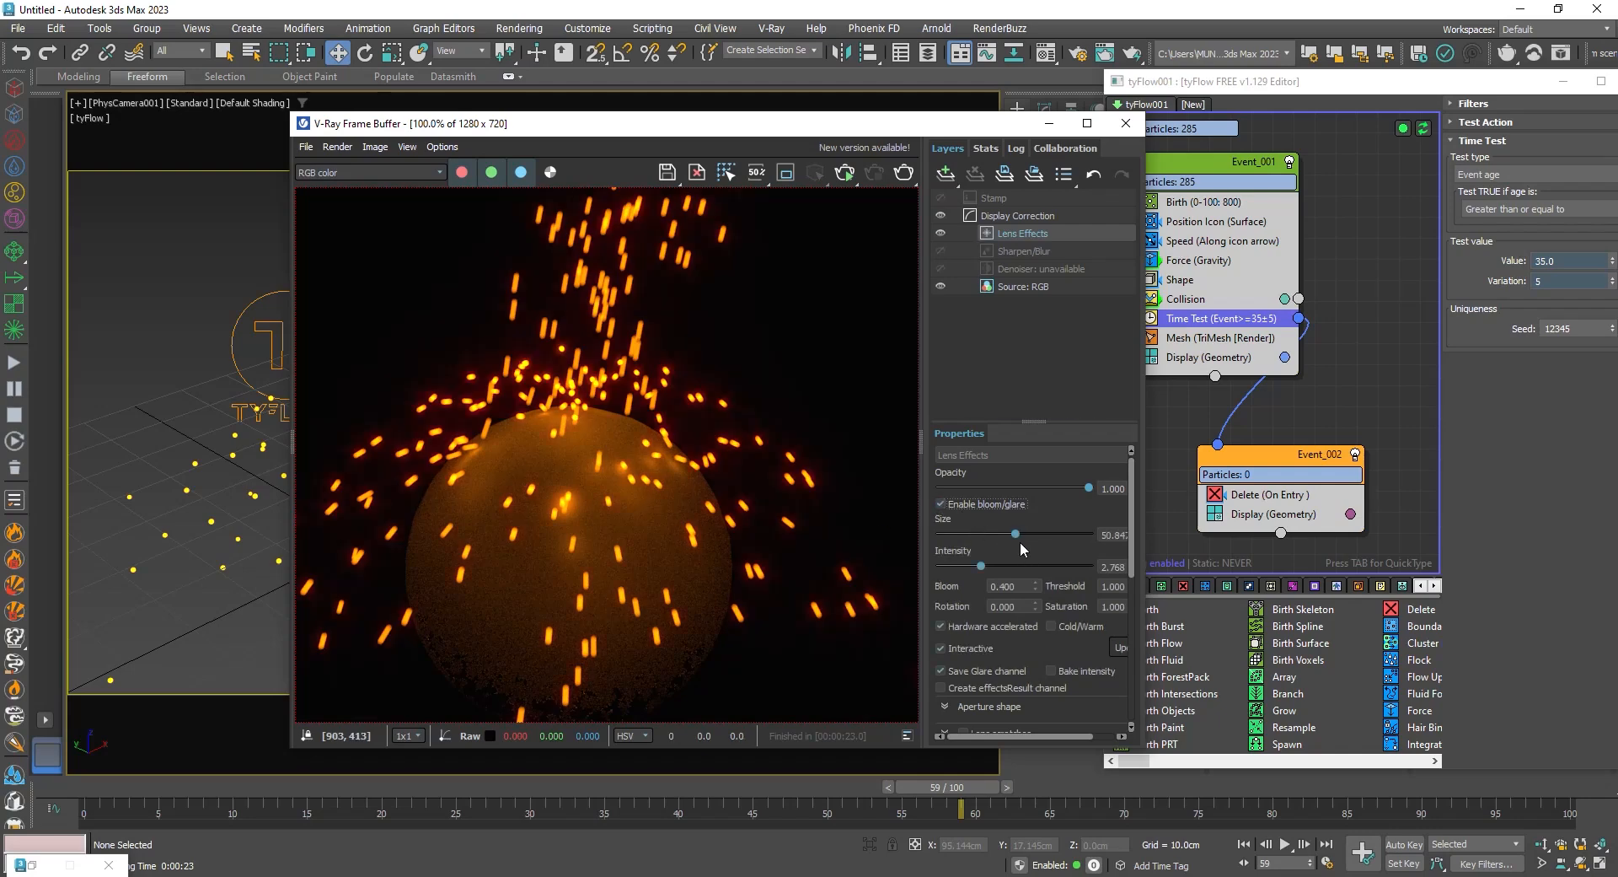
left_click_drag(1015, 540, 990, 537)
scroll(552, 449, "down", 5)
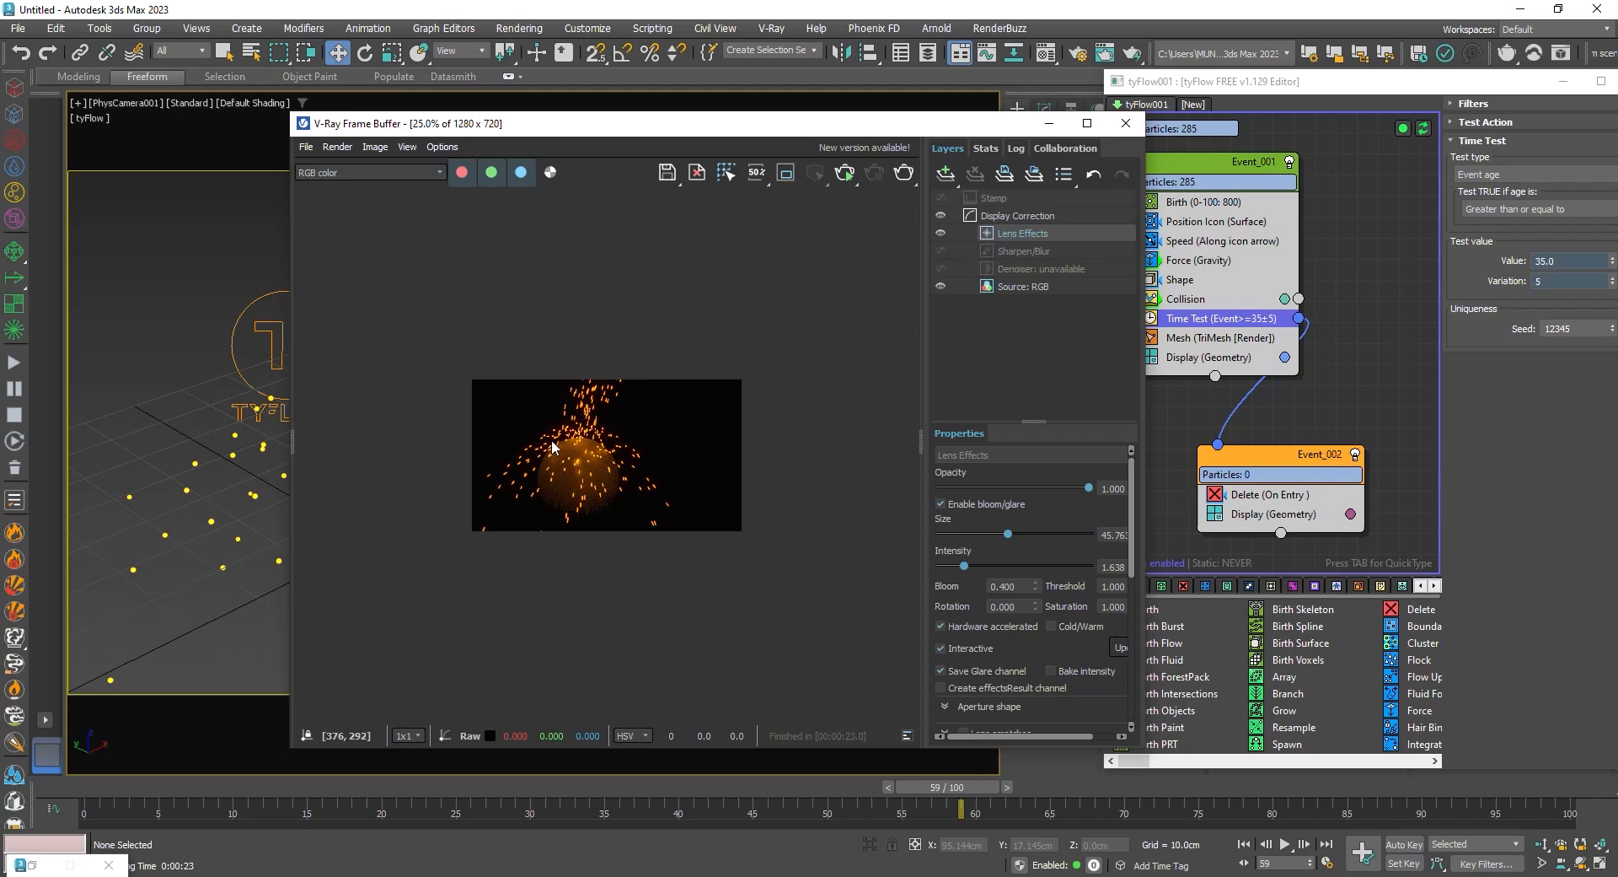
Start an interactive render of frame 43 and move the V-Ray Frame Buffer window clear of the tyFlow editor
scroll(552, 440, "up", 5)
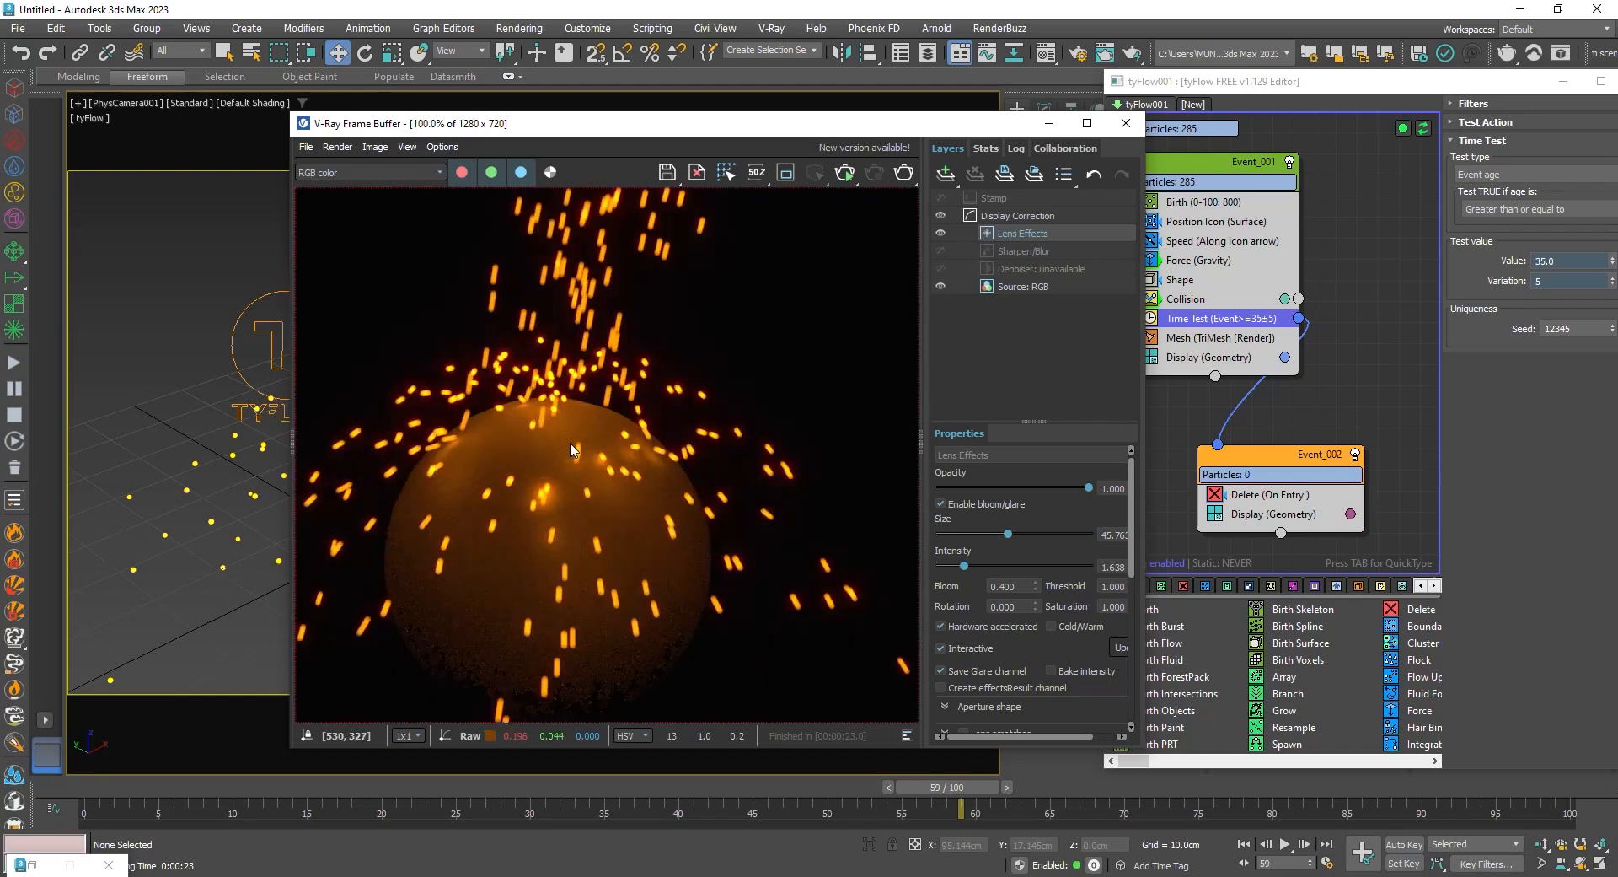
scroll(571, 448, "down", 1)
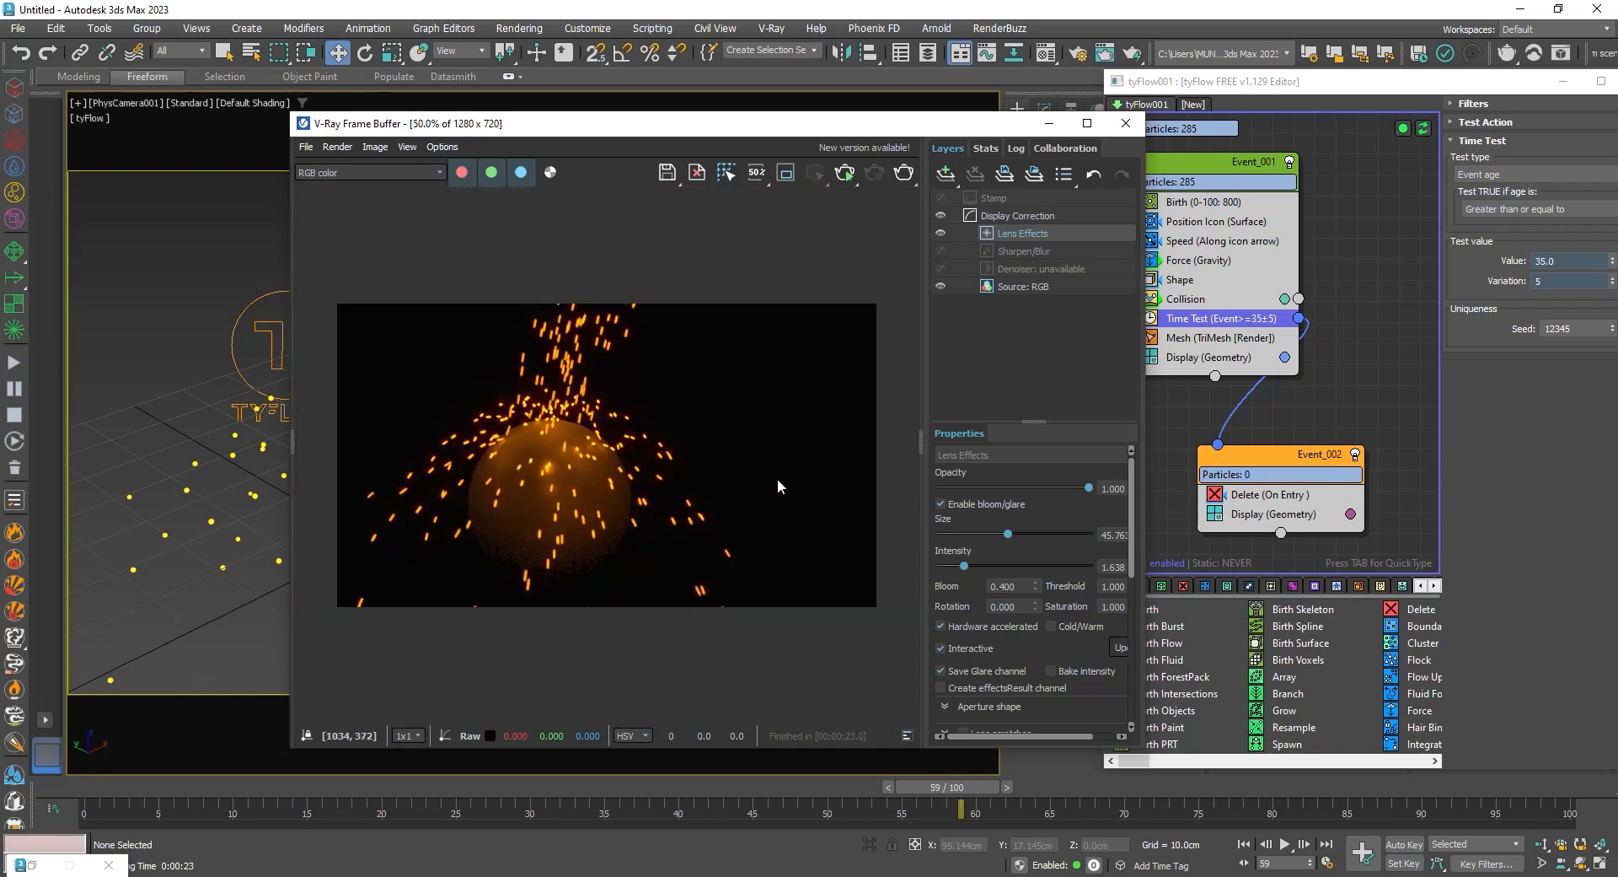
left_click(844, 174)
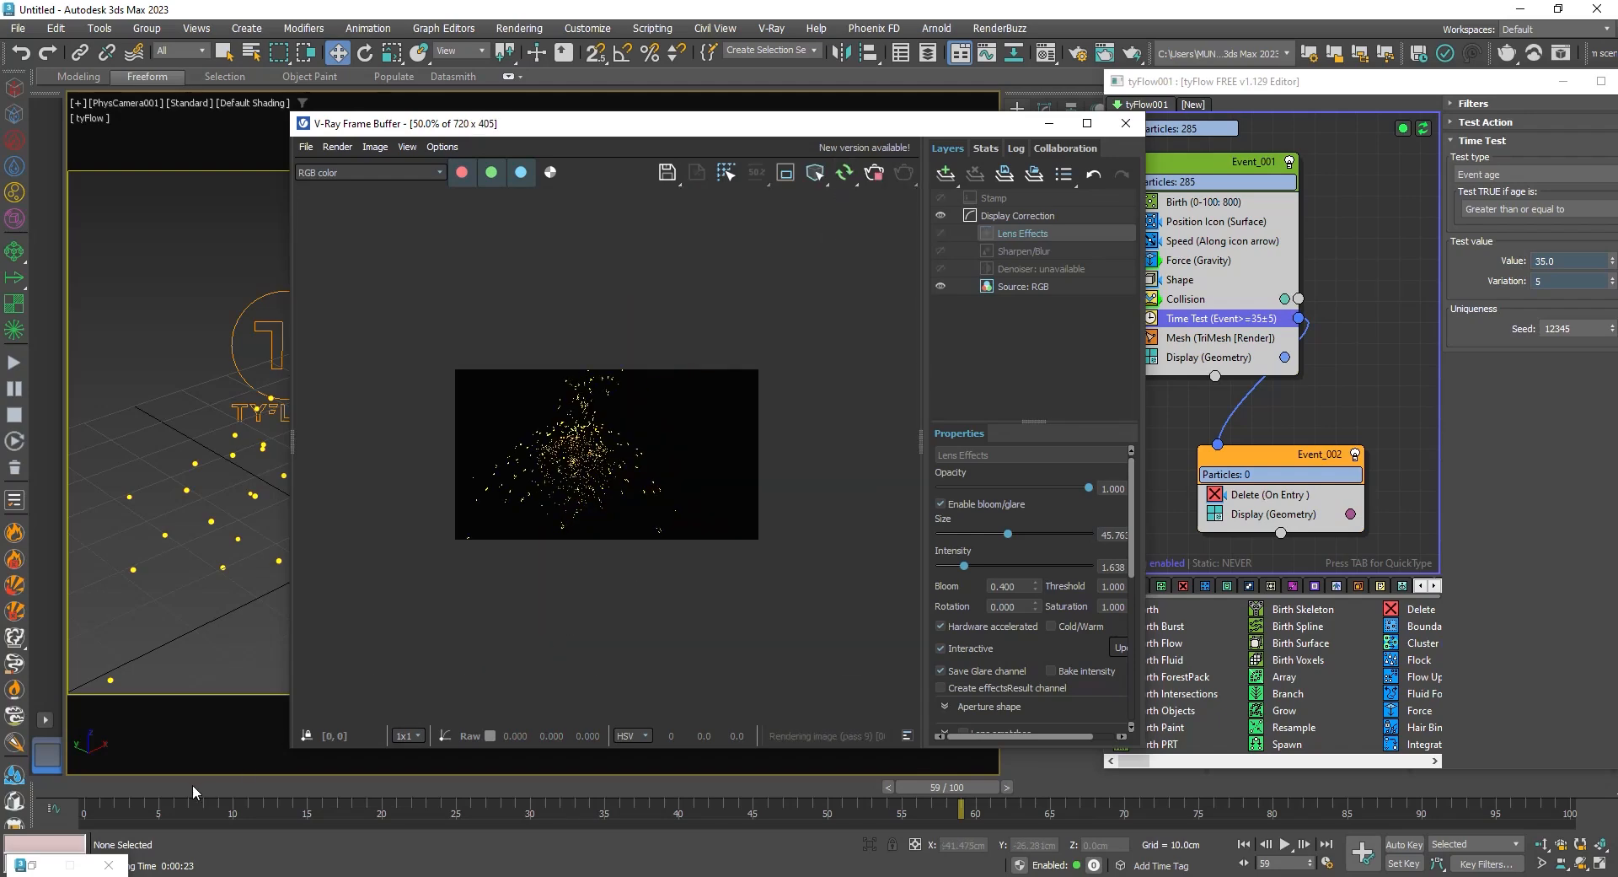
left_click(89, 788)
left_click_drag(90, 788, 742, 772)
left_click_drag(756, 123, 560, 51)
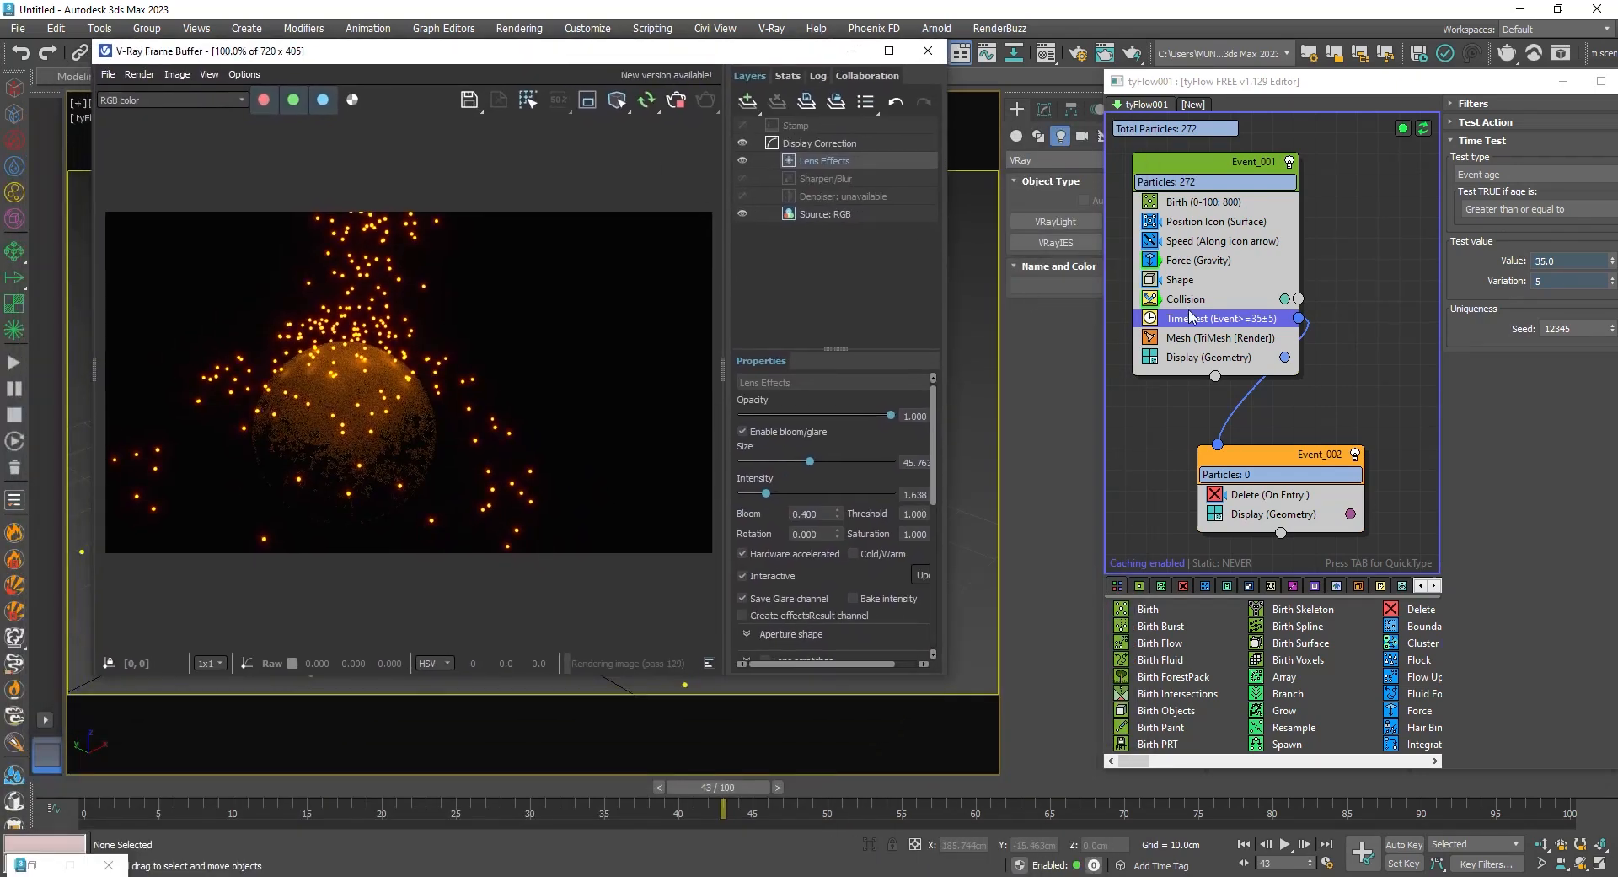
Add a Particle Physics operator to the tyFlow graph as a separate new event beside the Delete event
left_click_drag(1141, 766, 1176, 765)
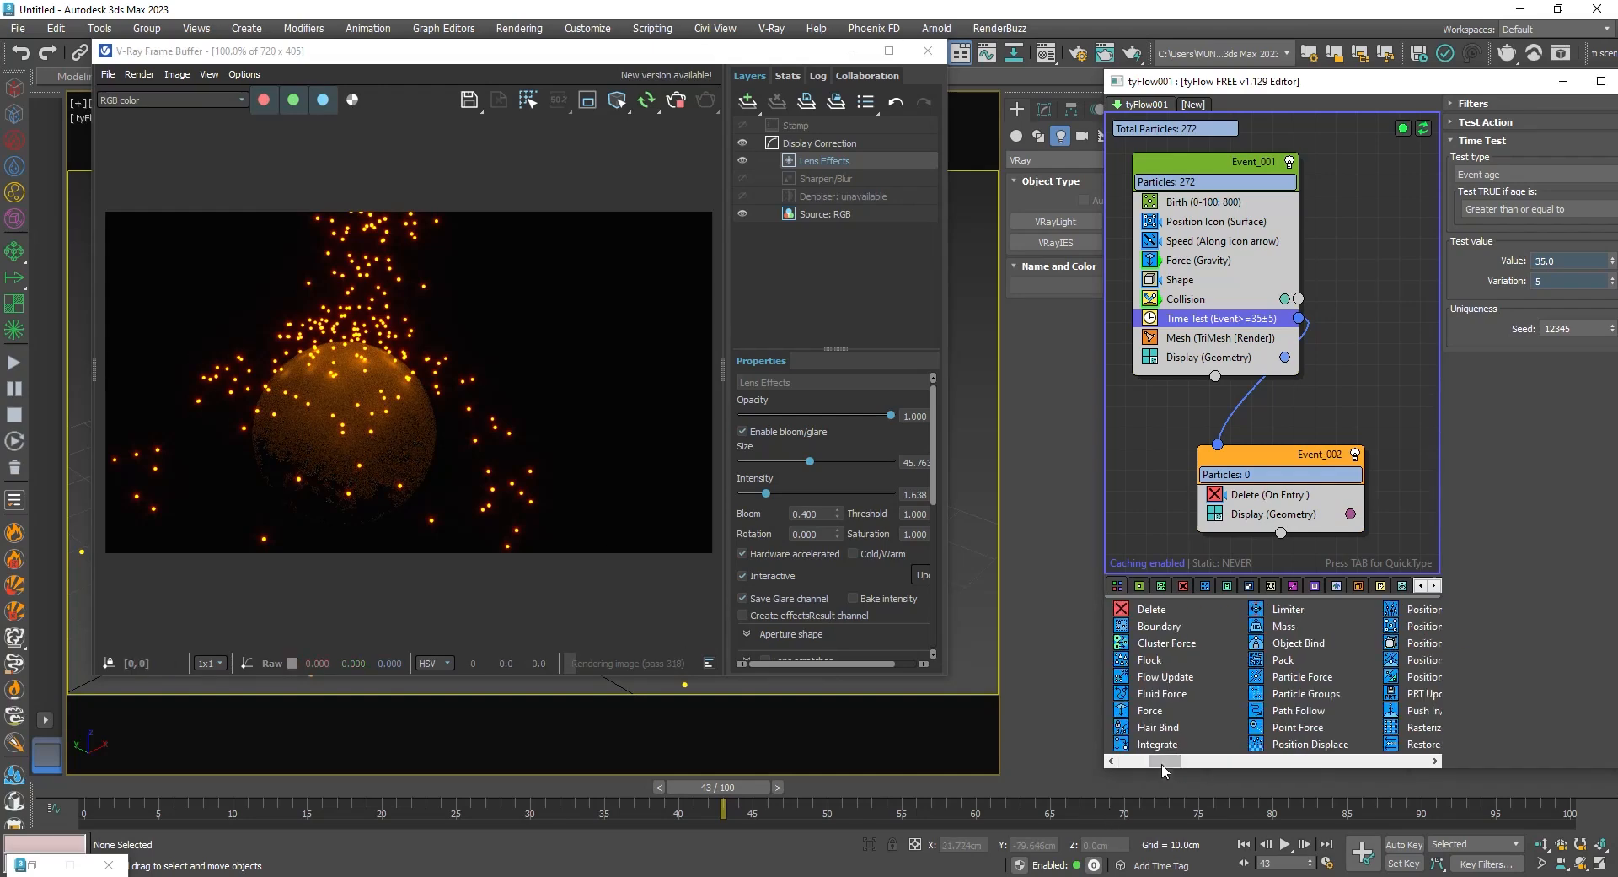
left_click_drag(1172, 765, 1285, 772)
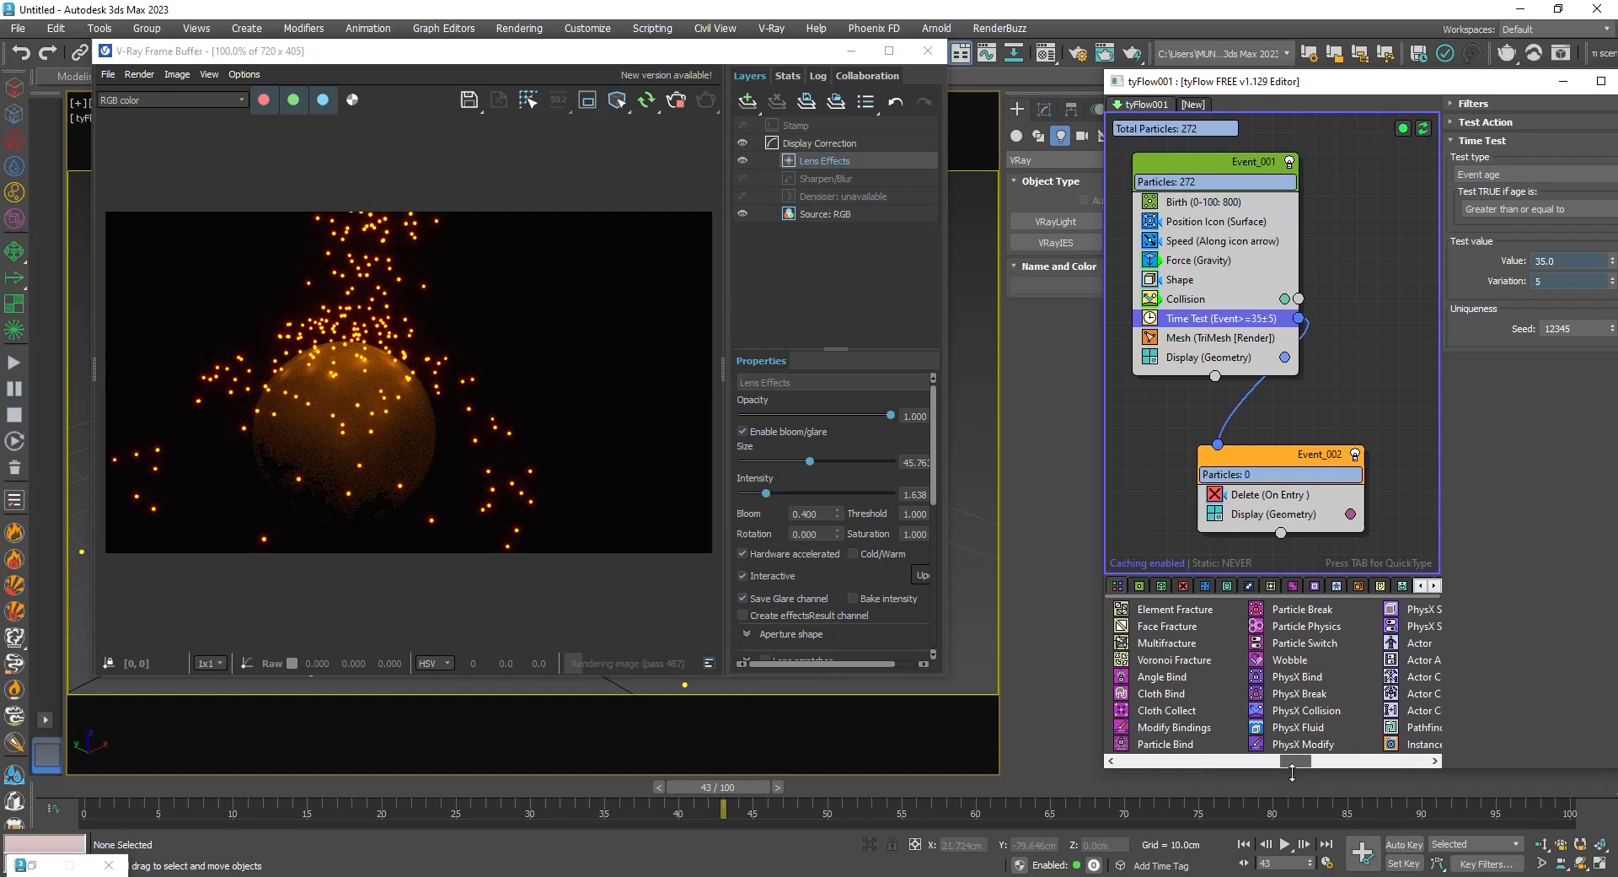
left_click_drag(1306, 625, 1357, 409)
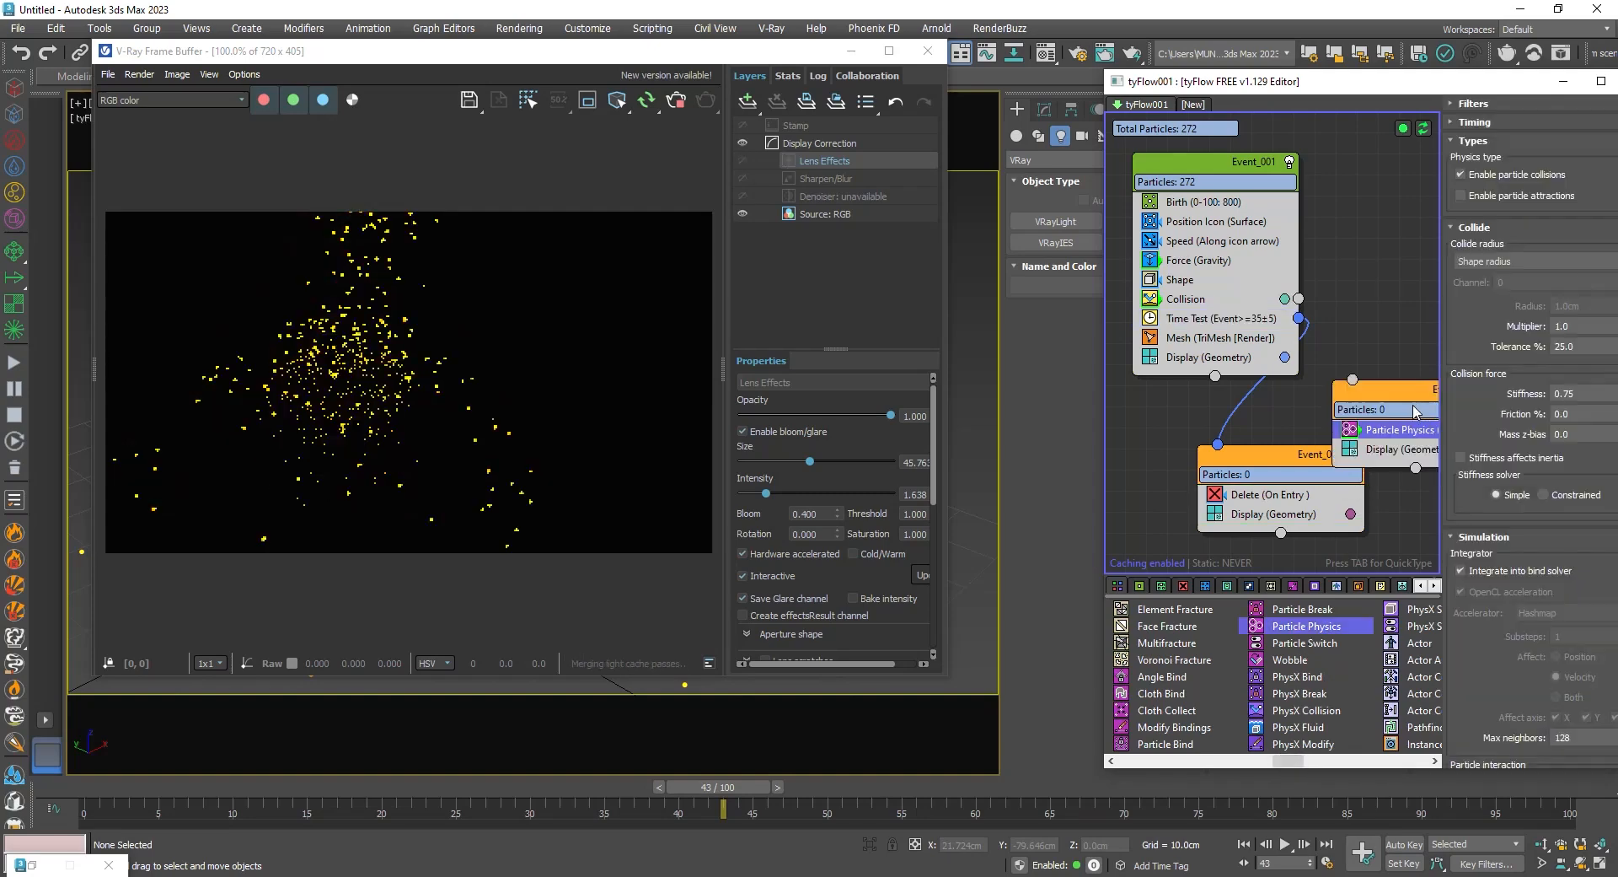